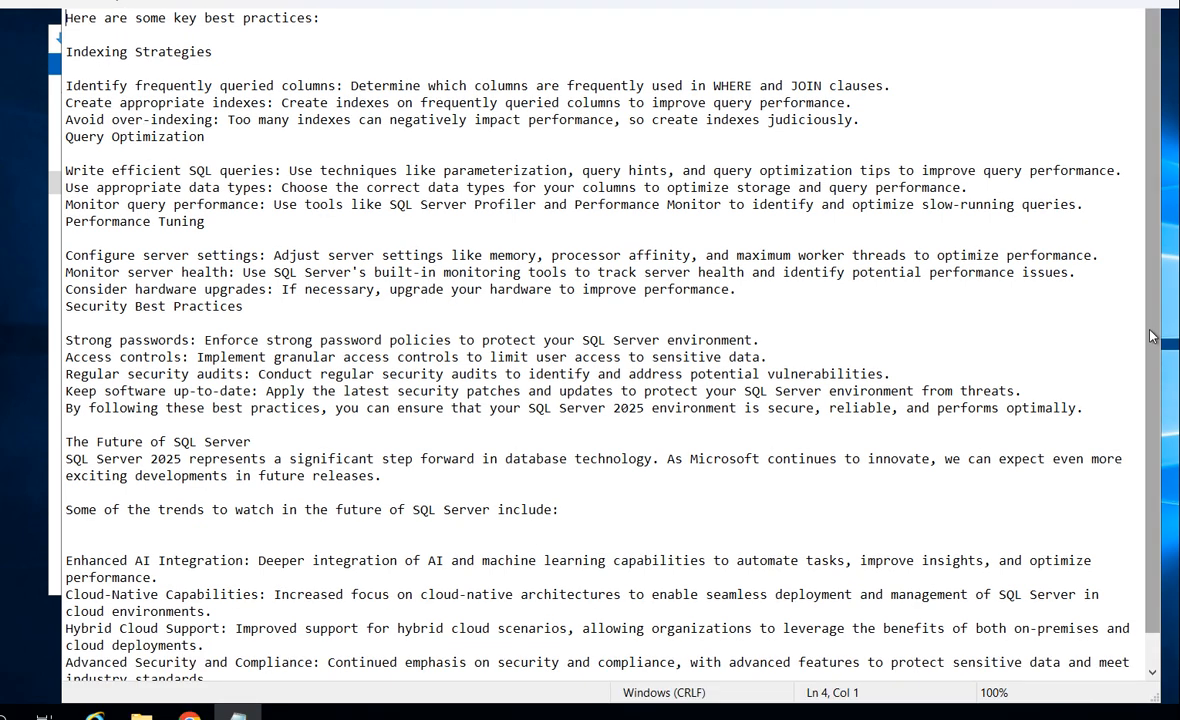
drag(1150, 388, 1150, 498)
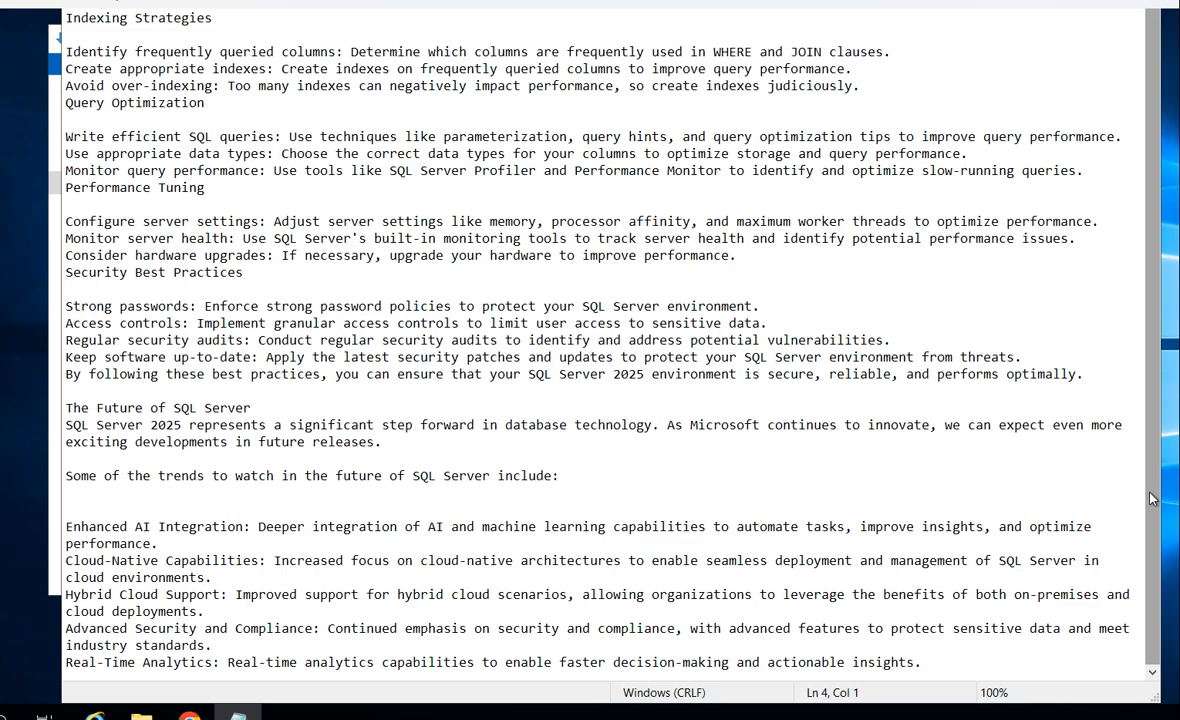
scroll(1150, 499, up, 1)
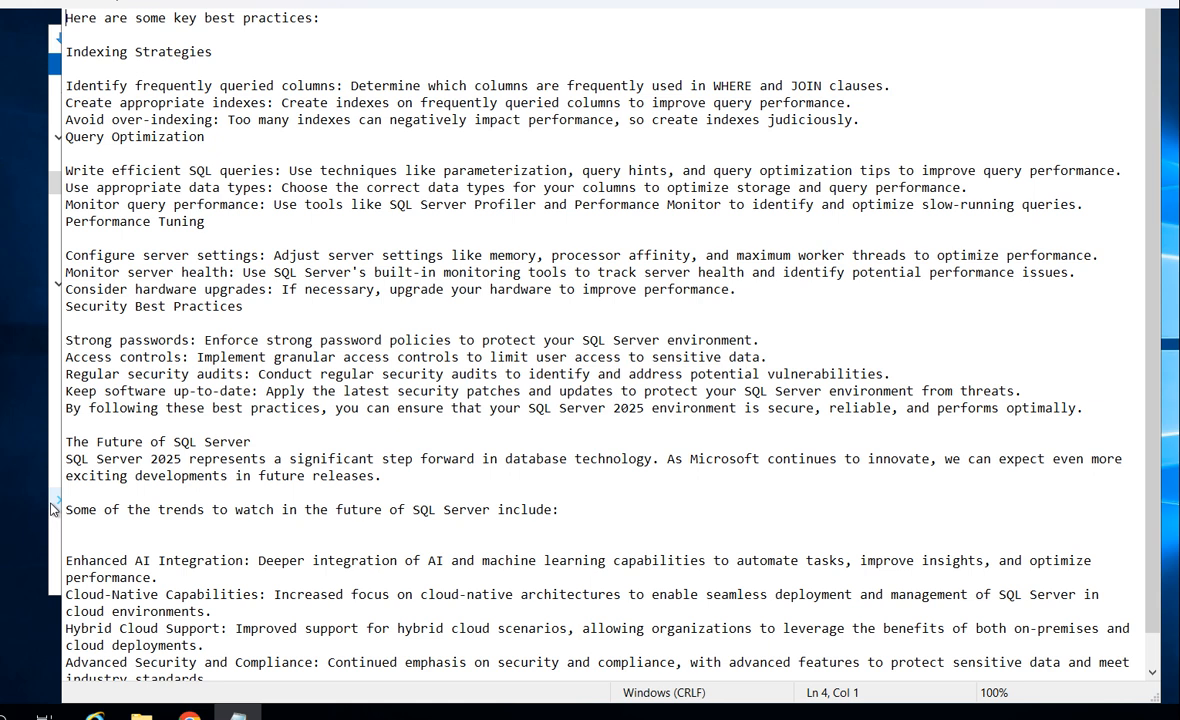
Mount the SQLServer2025-x64-ENU disc image from Downloads in File Explorer, run its setup application, and bring the Installation Center fully into view
click(47, 444)
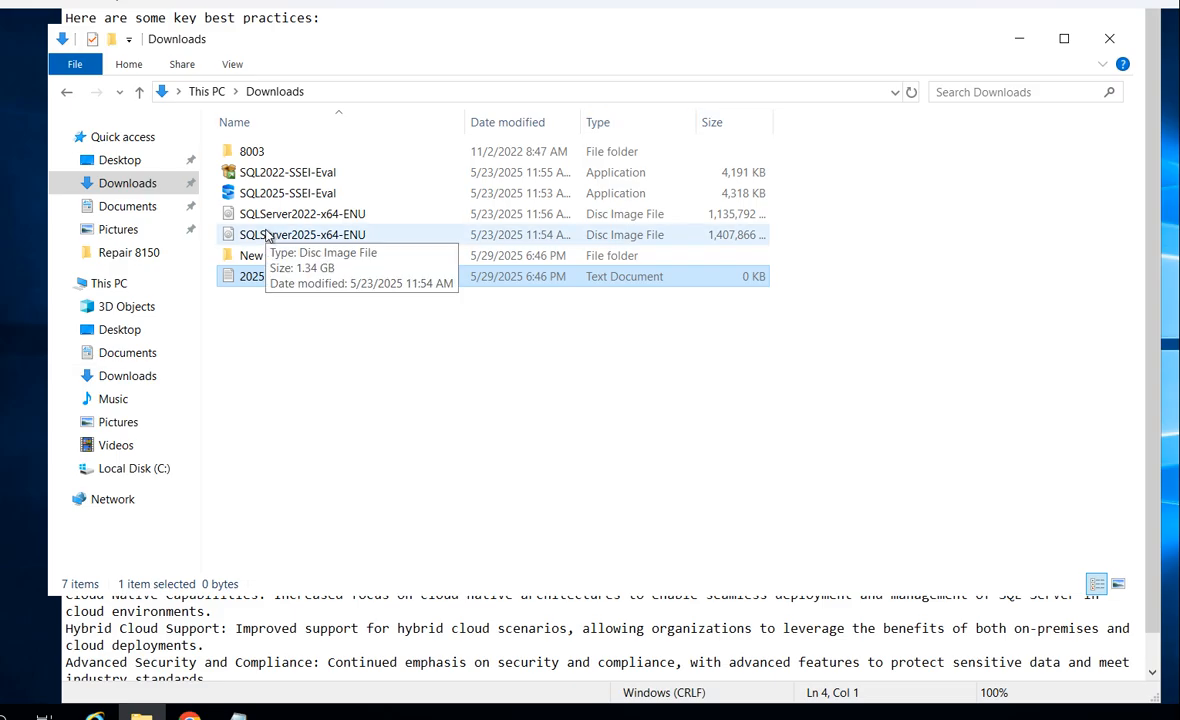
double_click(268, 235)
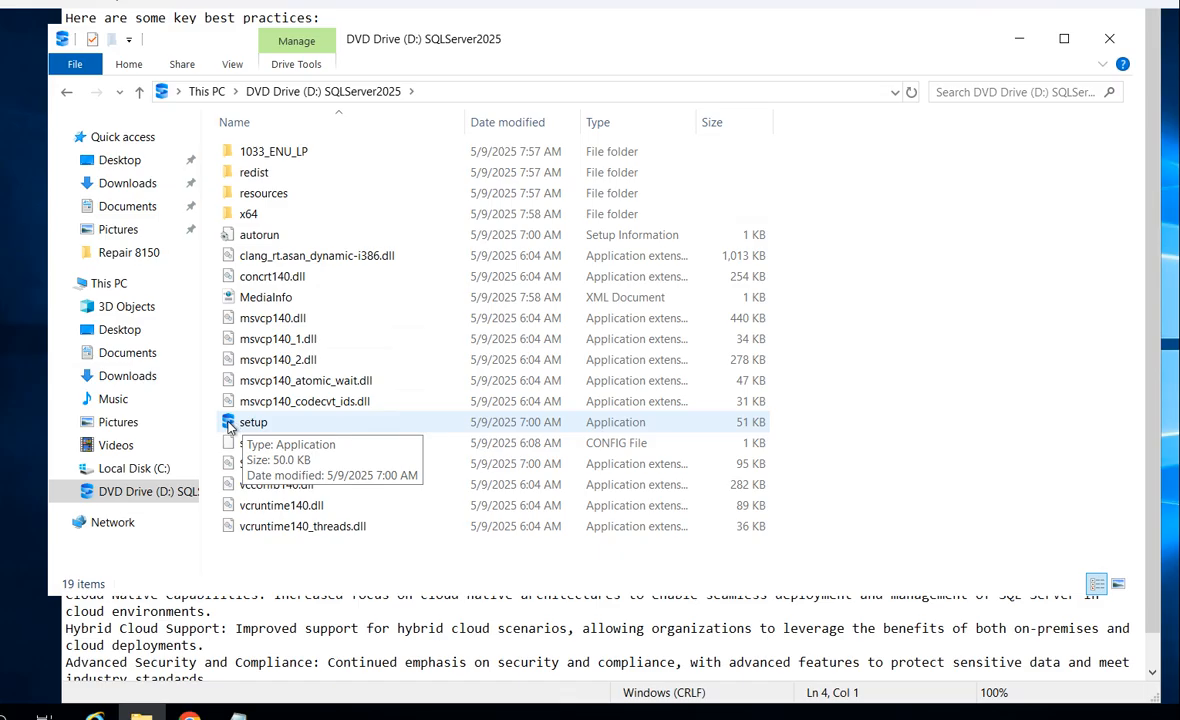
click(229, 426)
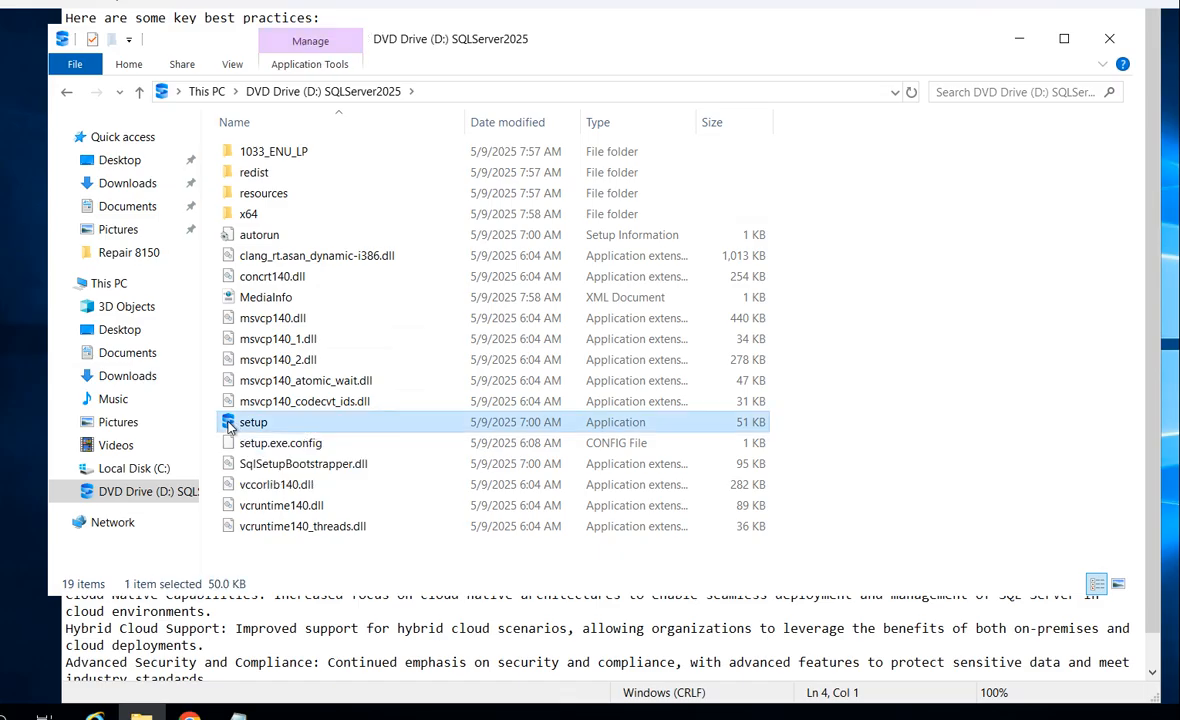
double_click(229, 426)
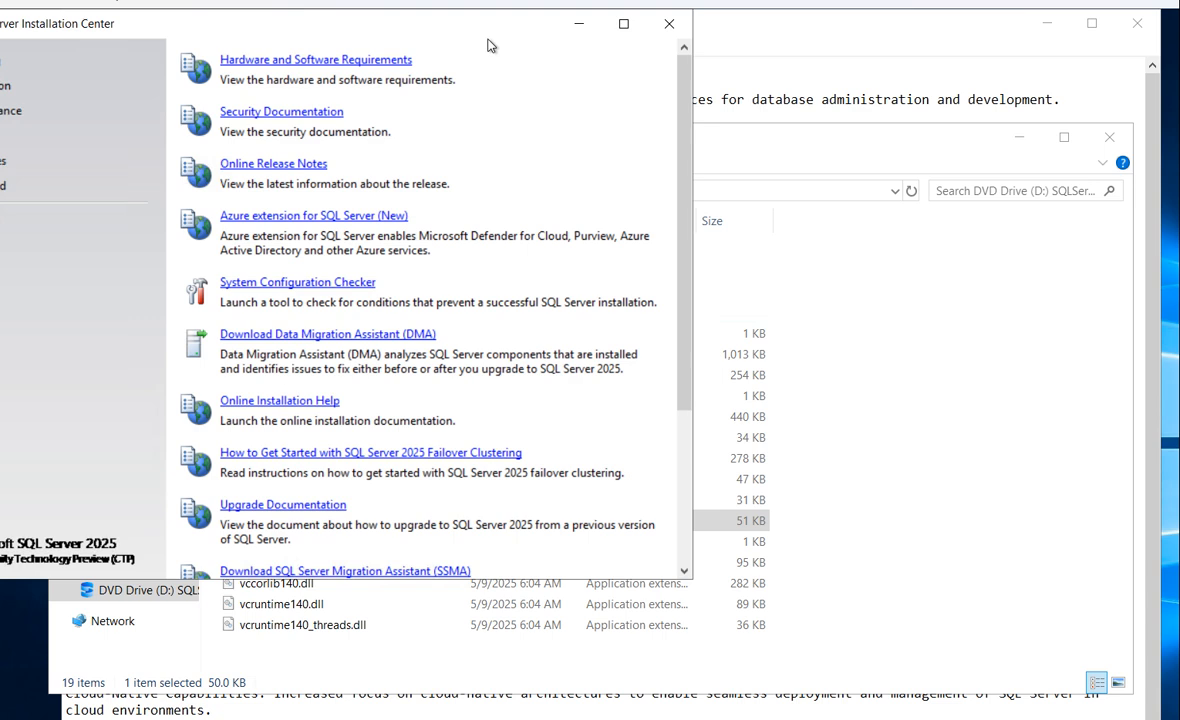
drag(479, 35, 660, 59)
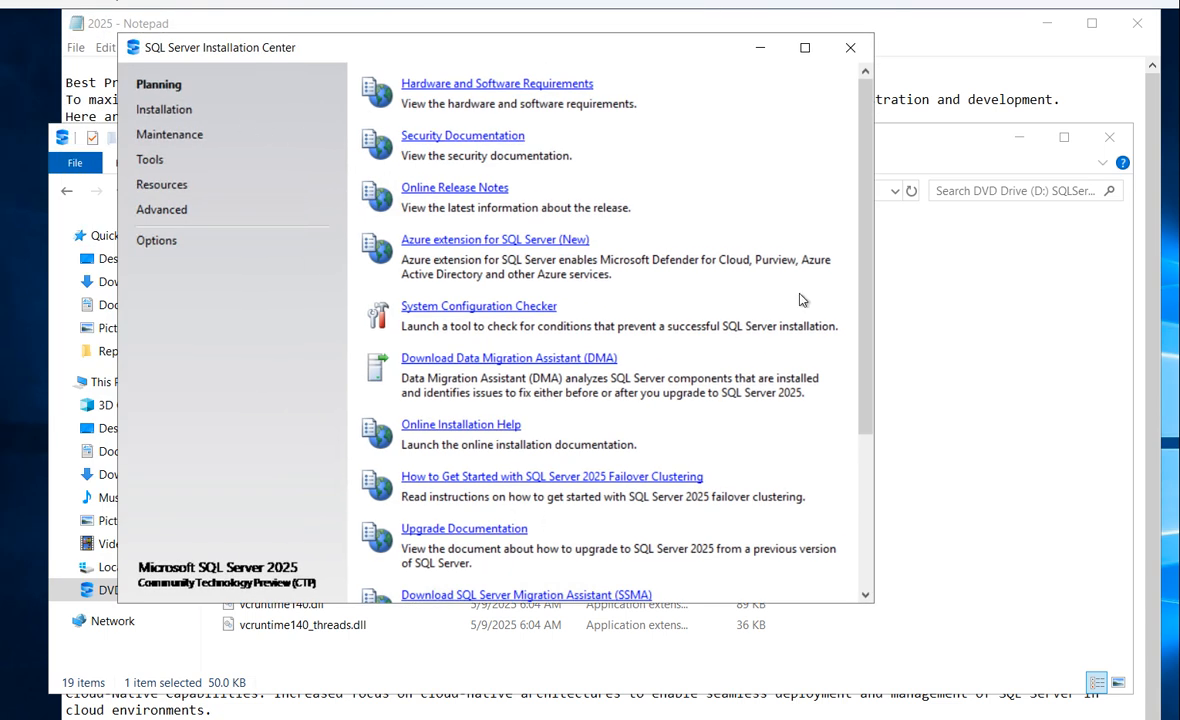
Examine the Planning, Installation, Maintenance, Tools and Resources options offered in the SQL Server Installation Center
scroll(700, 300, down, 5)
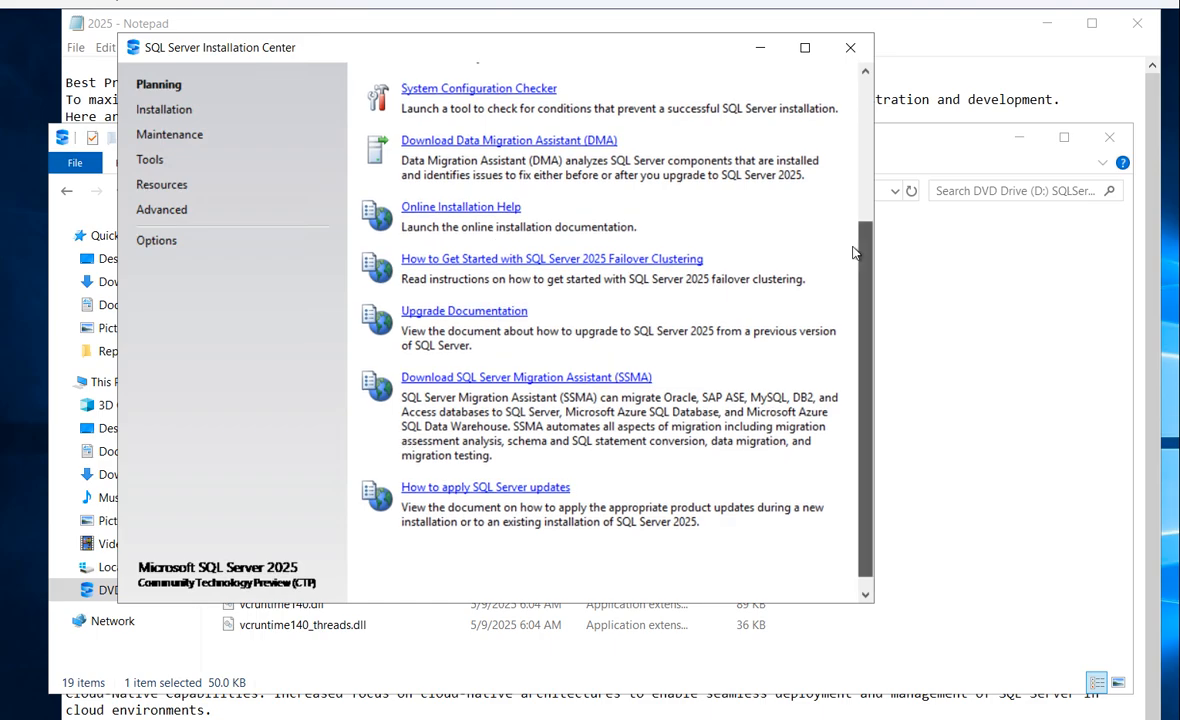
drag(865, 320, 855, 243)
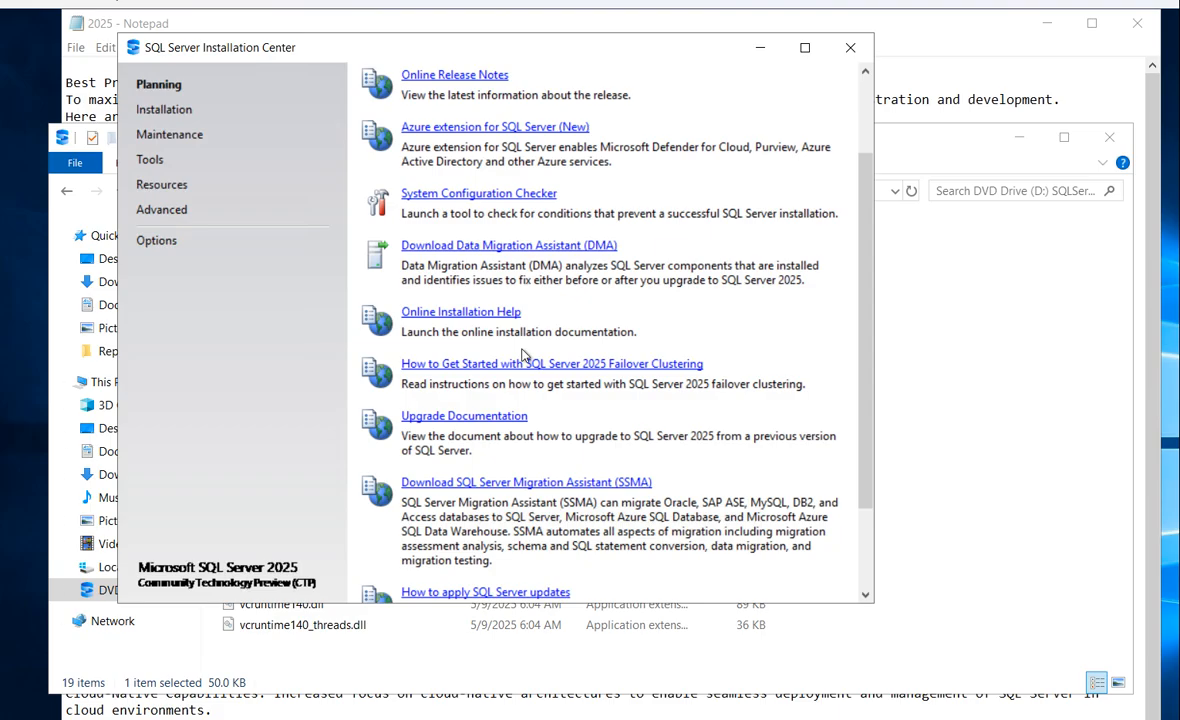
click(163, 116)
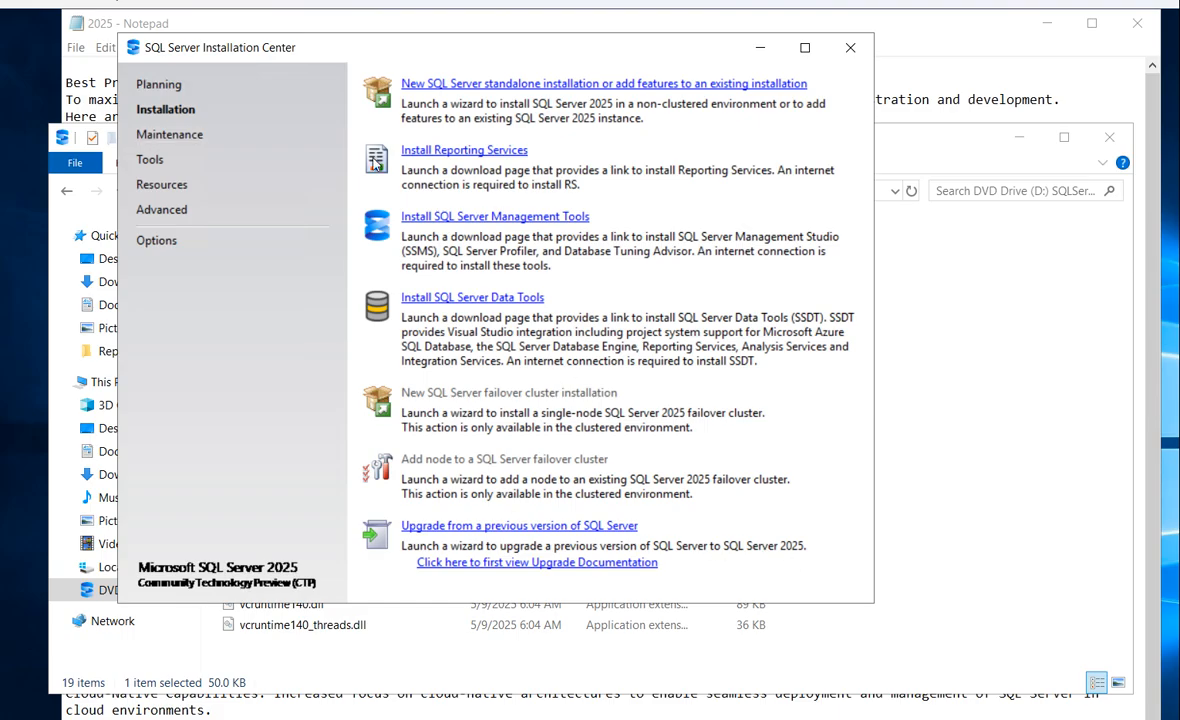
click(164, 134)
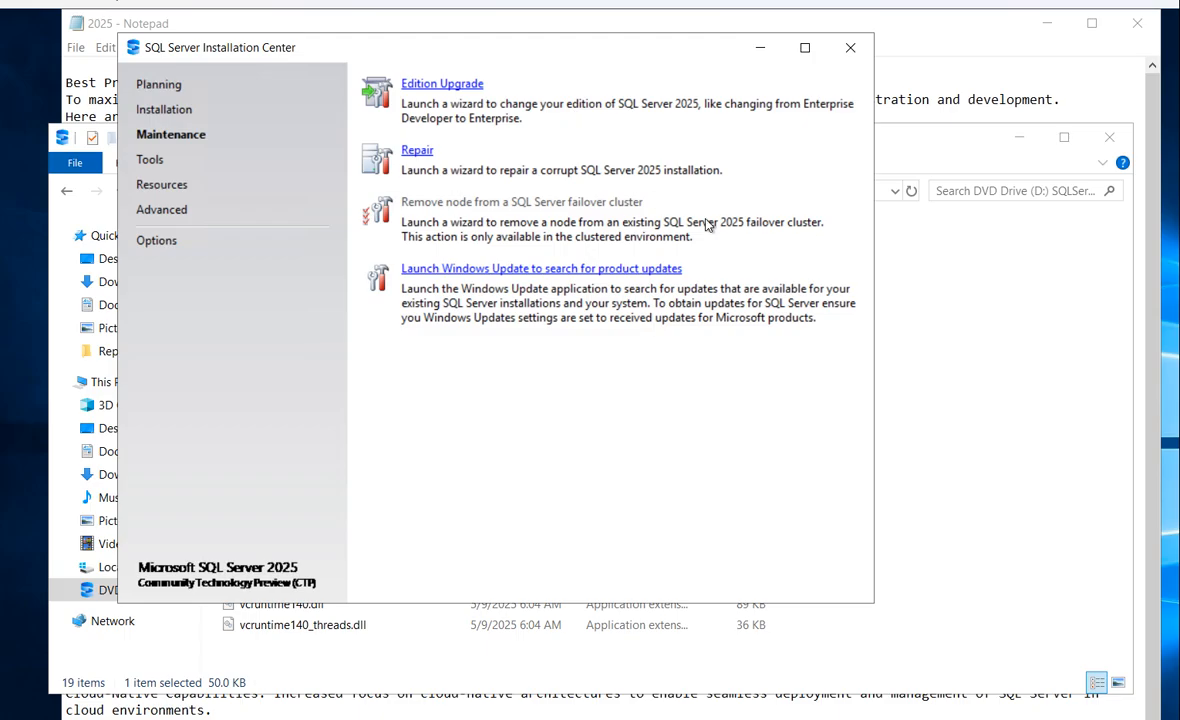
click(152, 160)
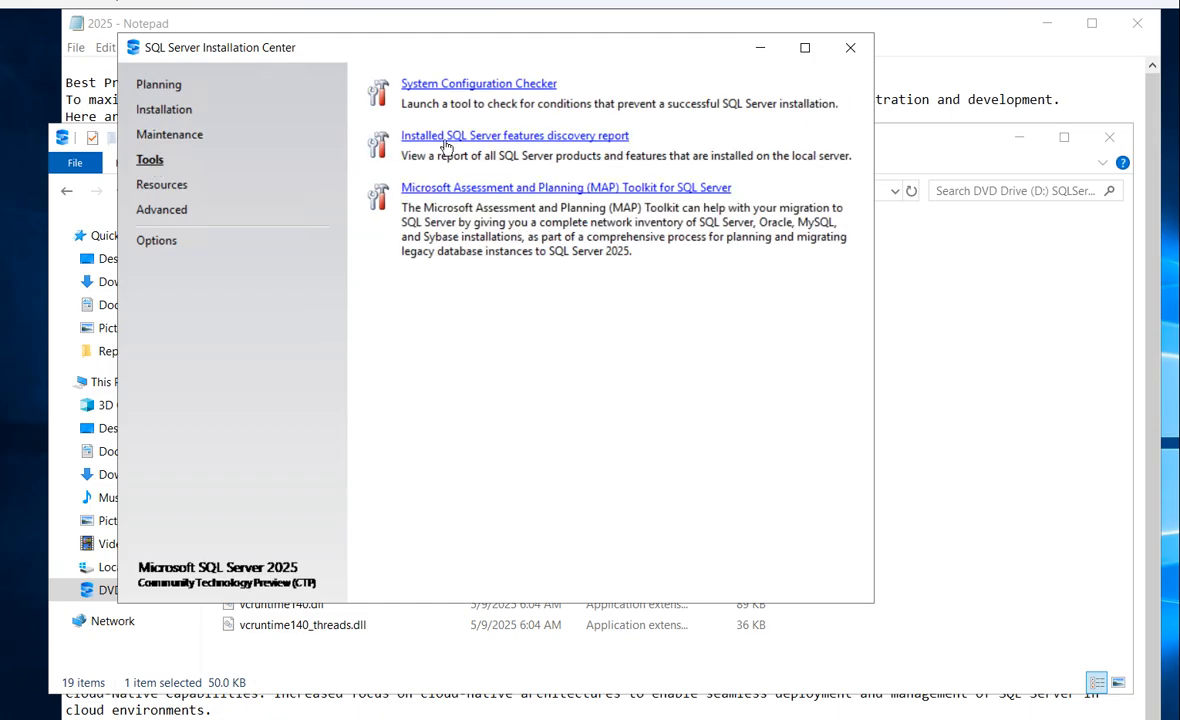
click(164, 186)
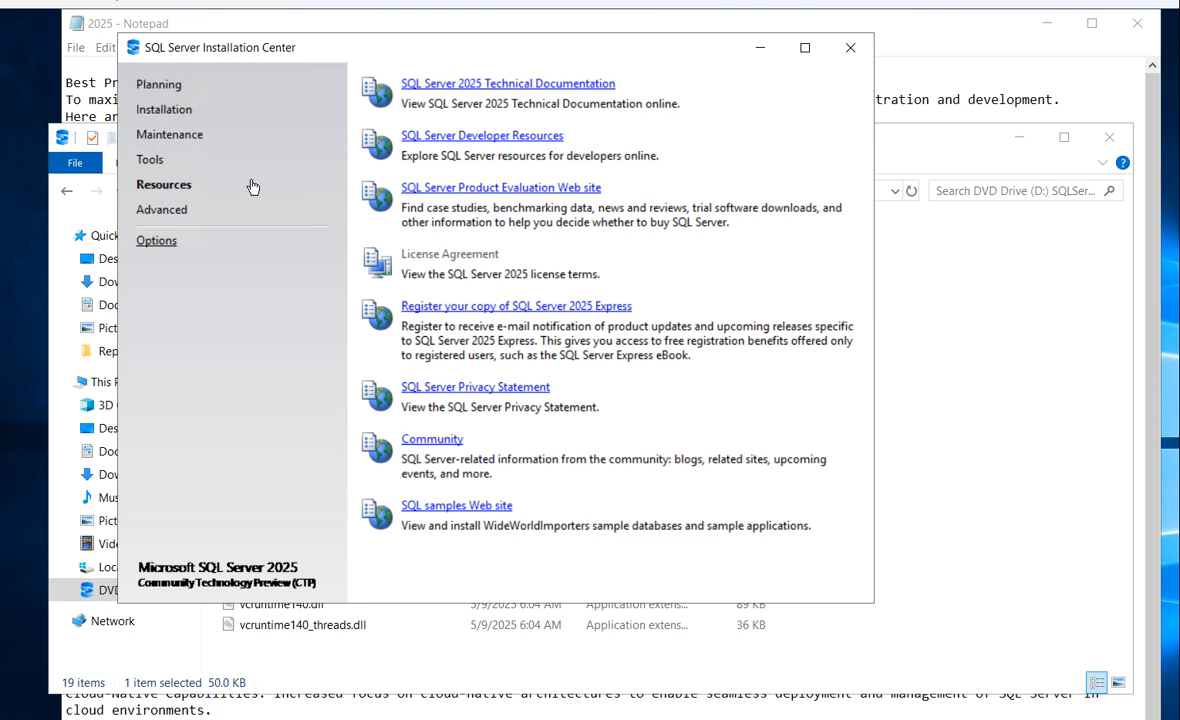
Open the download pages for SQL Server Management Tools and SQL Server Data Tools, then minimize the Installation Center
click(148, 112)
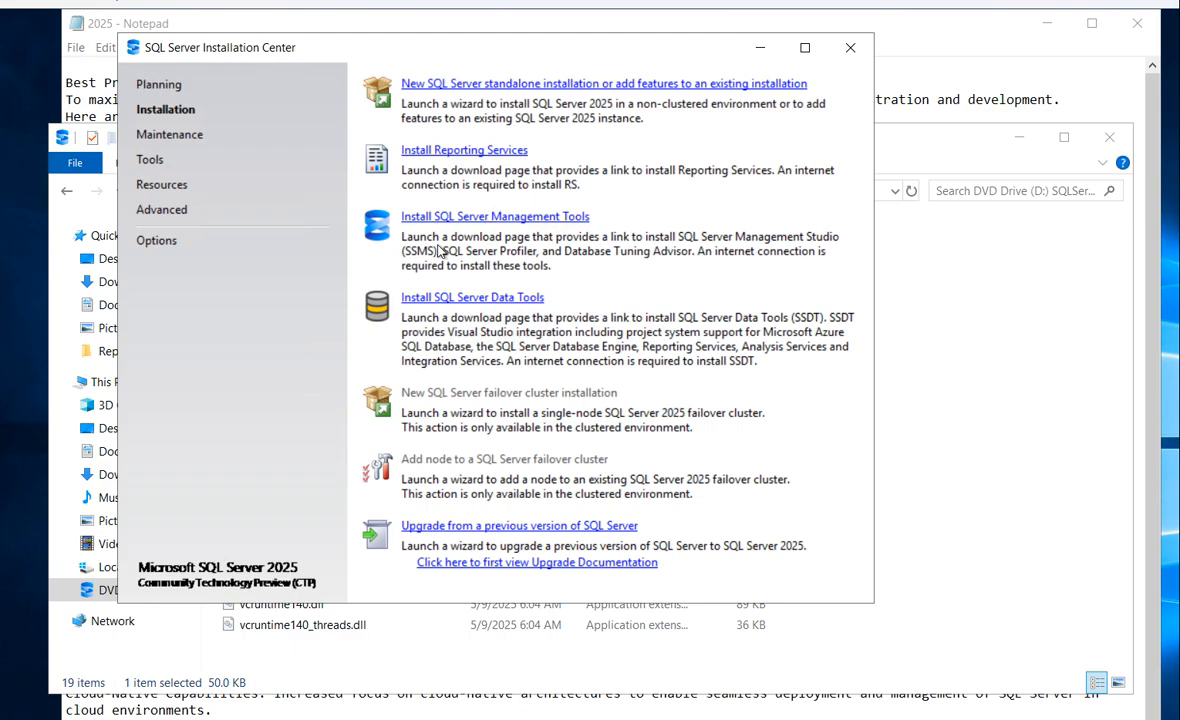
click(541, 217)
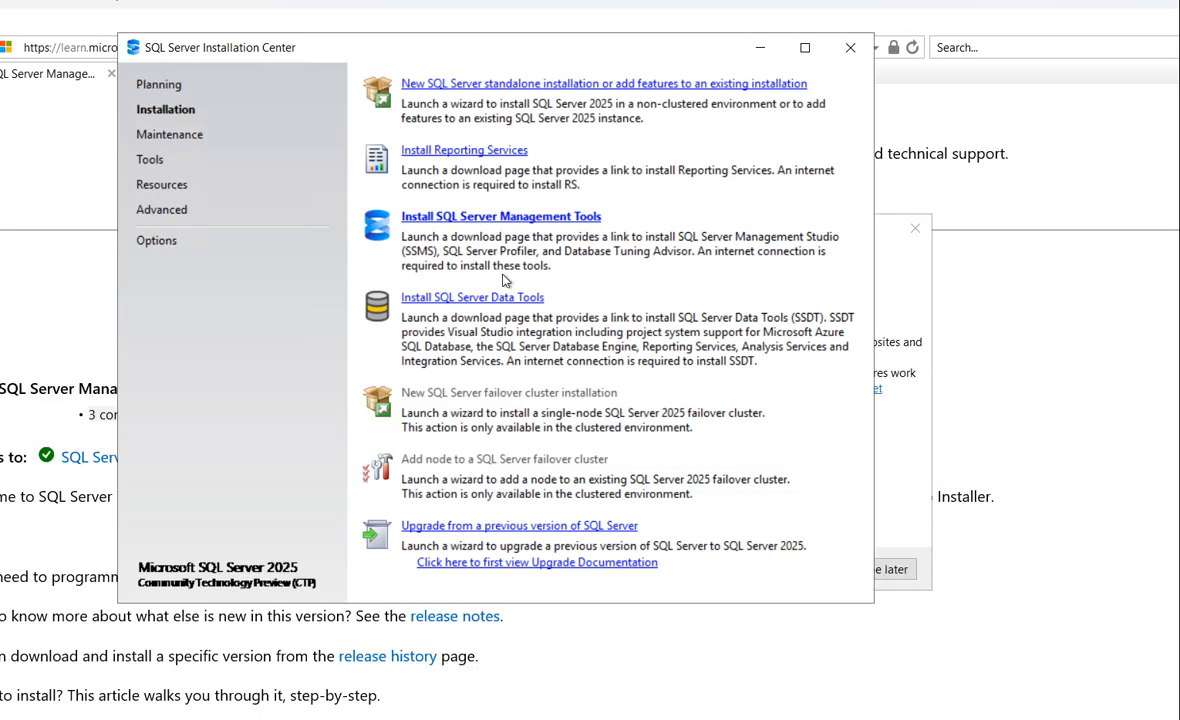
click(487, 299)
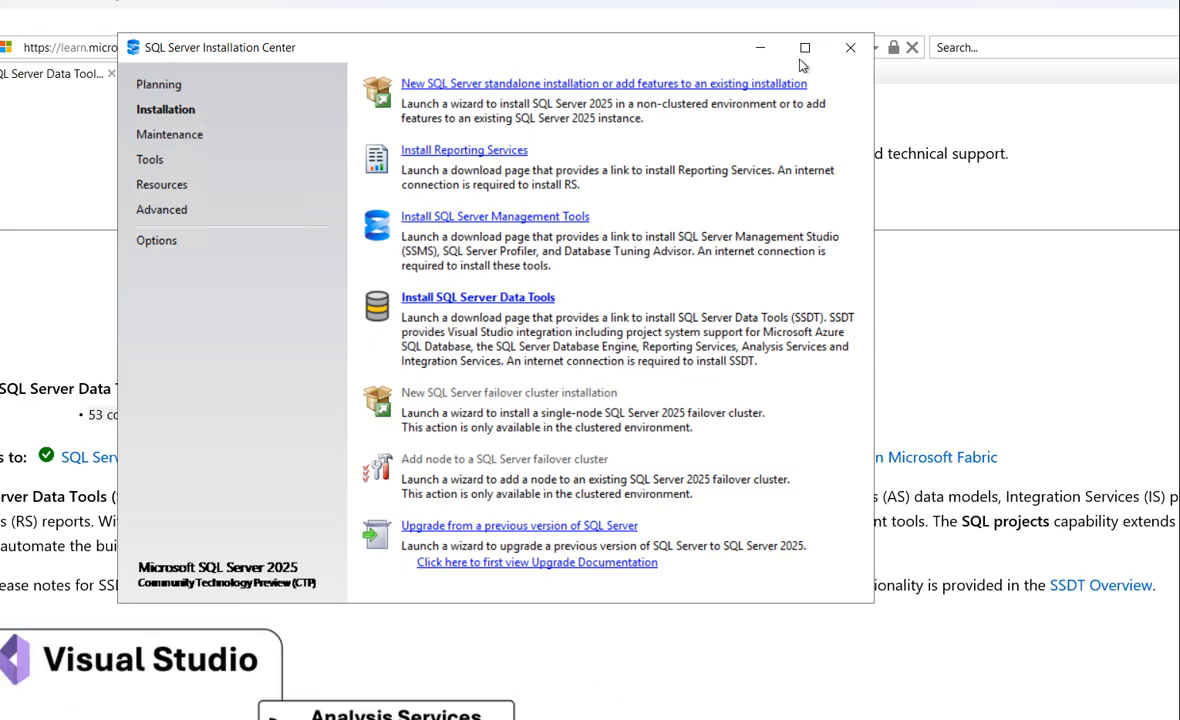
click(760, 48)
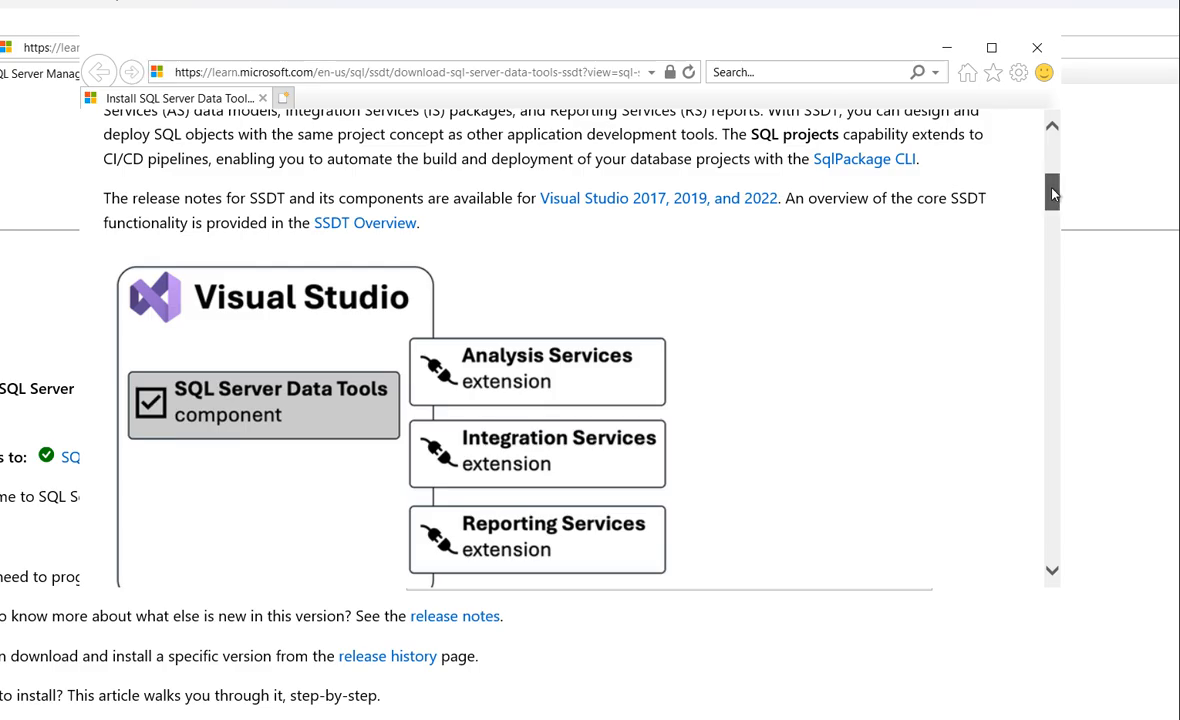
Examine the SQL Server Data Tools article and its linked "Download All, then install" instructions for offline installation
drag(1052, 185, 1017, 430)
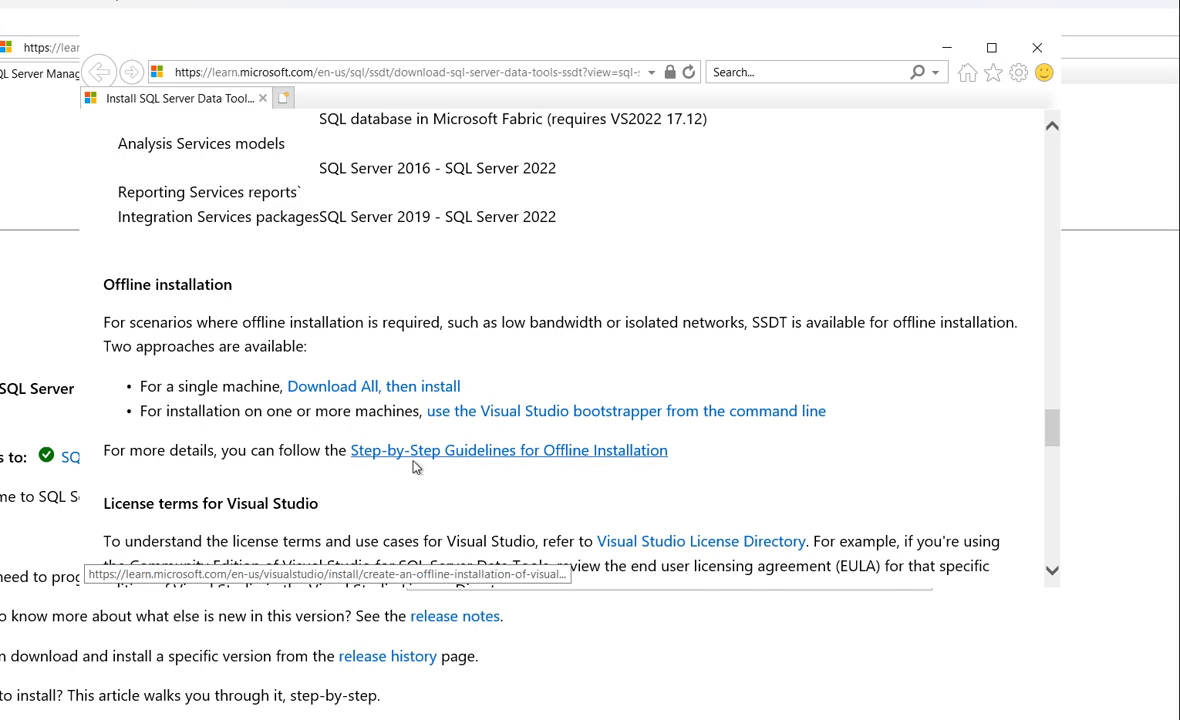
click(364, 390)
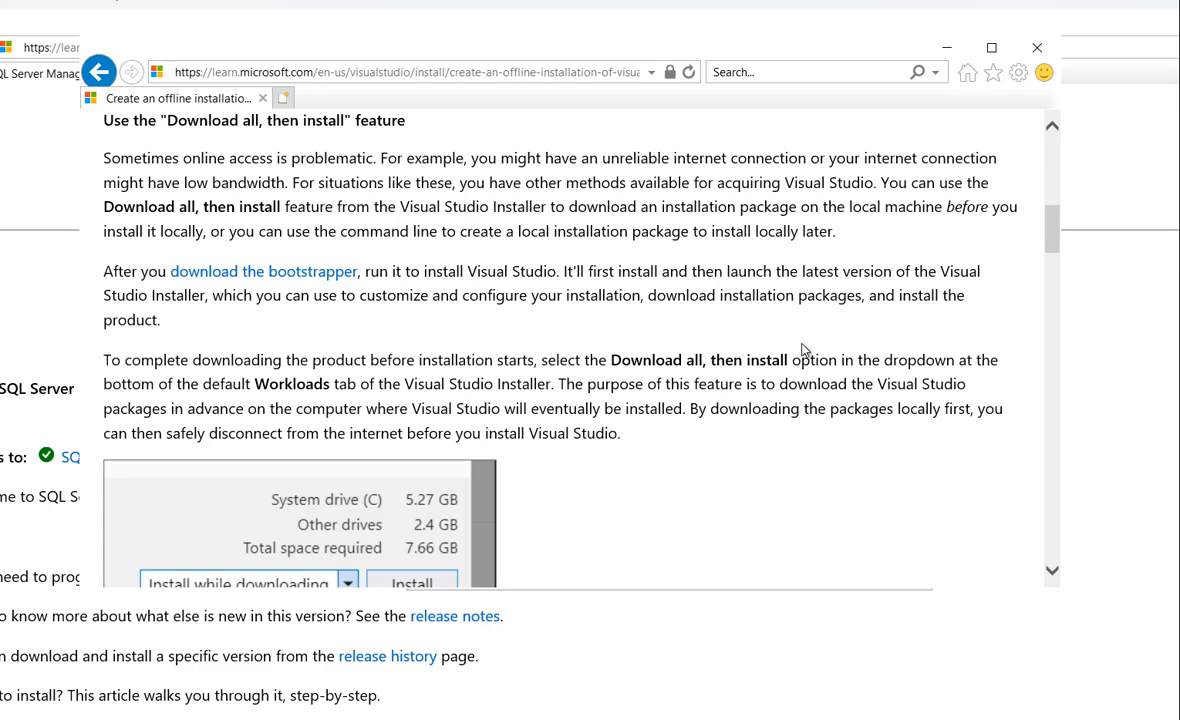
drag(1046, 221, 1029, 288)
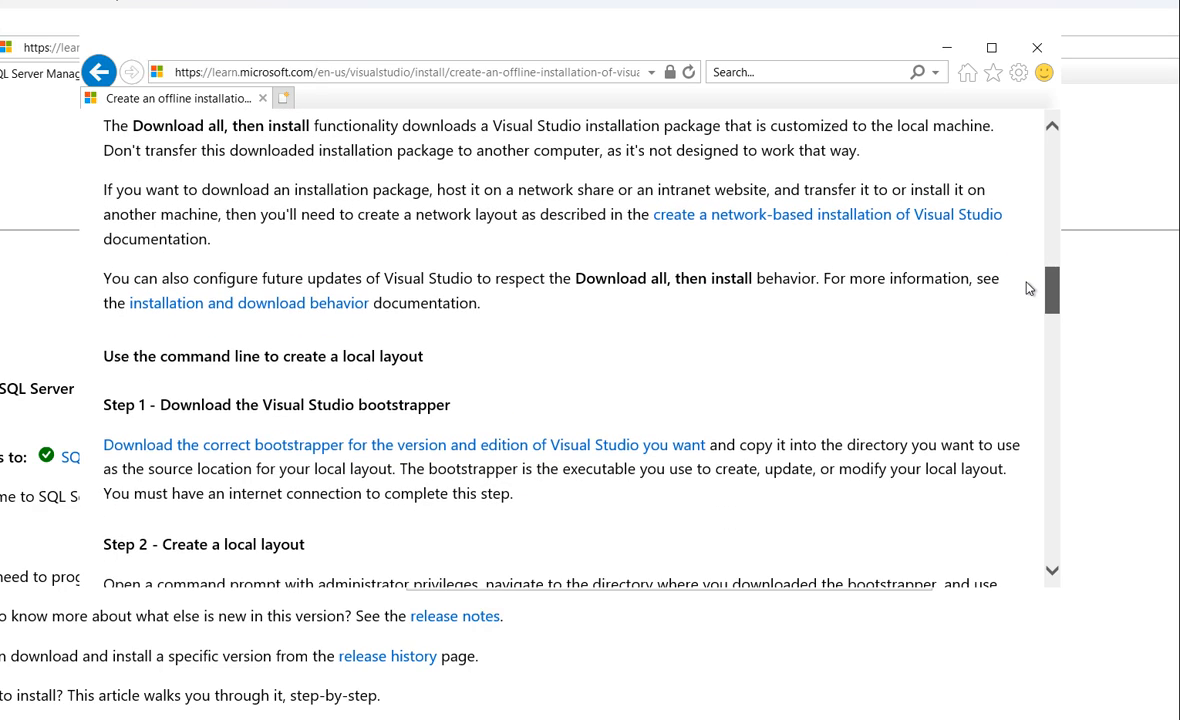
drag(1029, 288, 1028, 152)
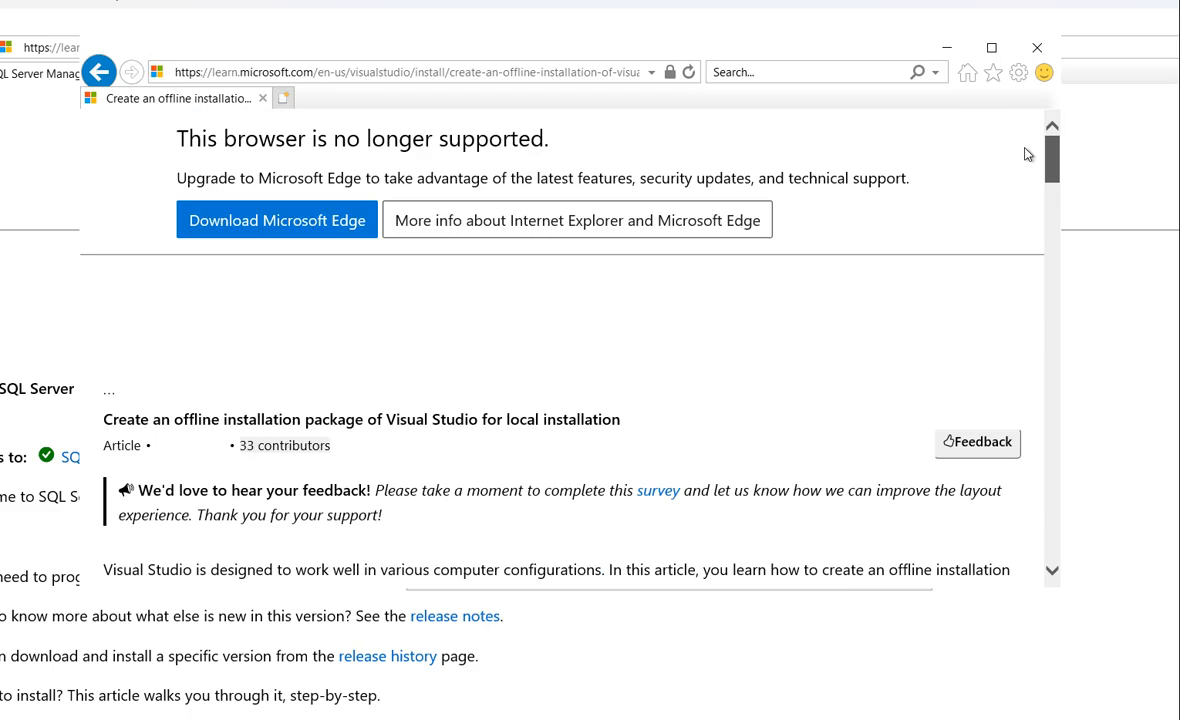
Save the SSDT for Visual Studio 2015 (17.4) ISO from the previous releases page and minimize that browser window
drag(1028, 155, 932, 242)
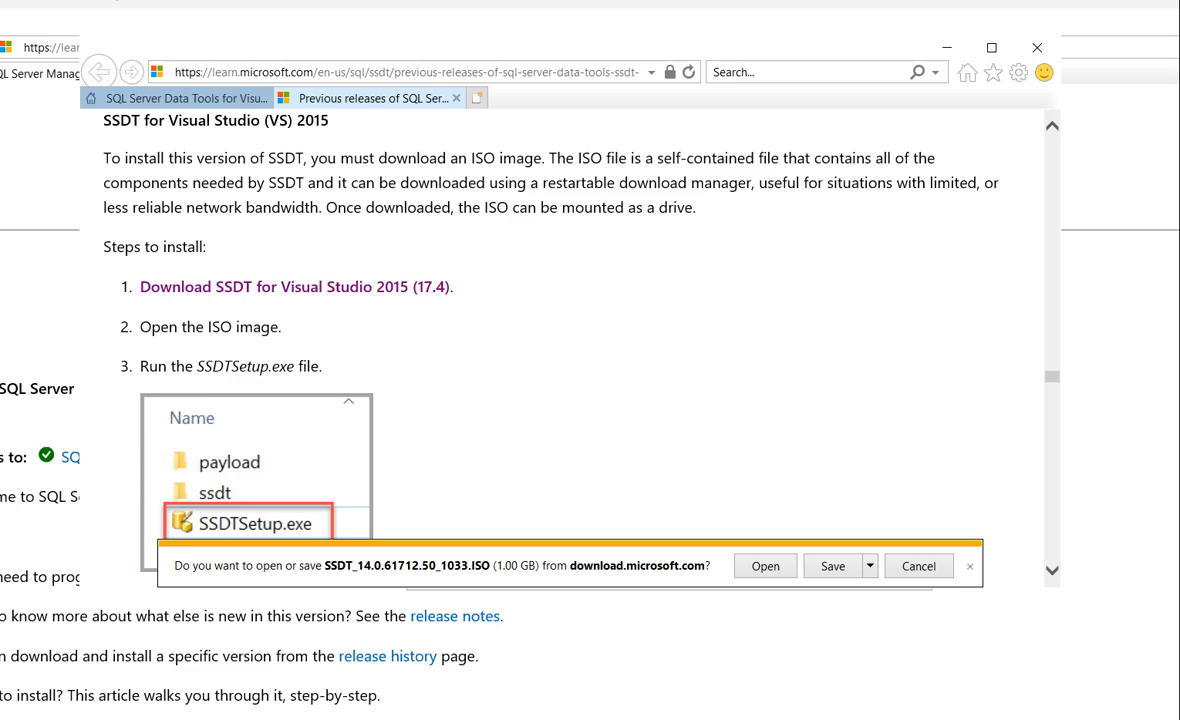
click(835, 566)
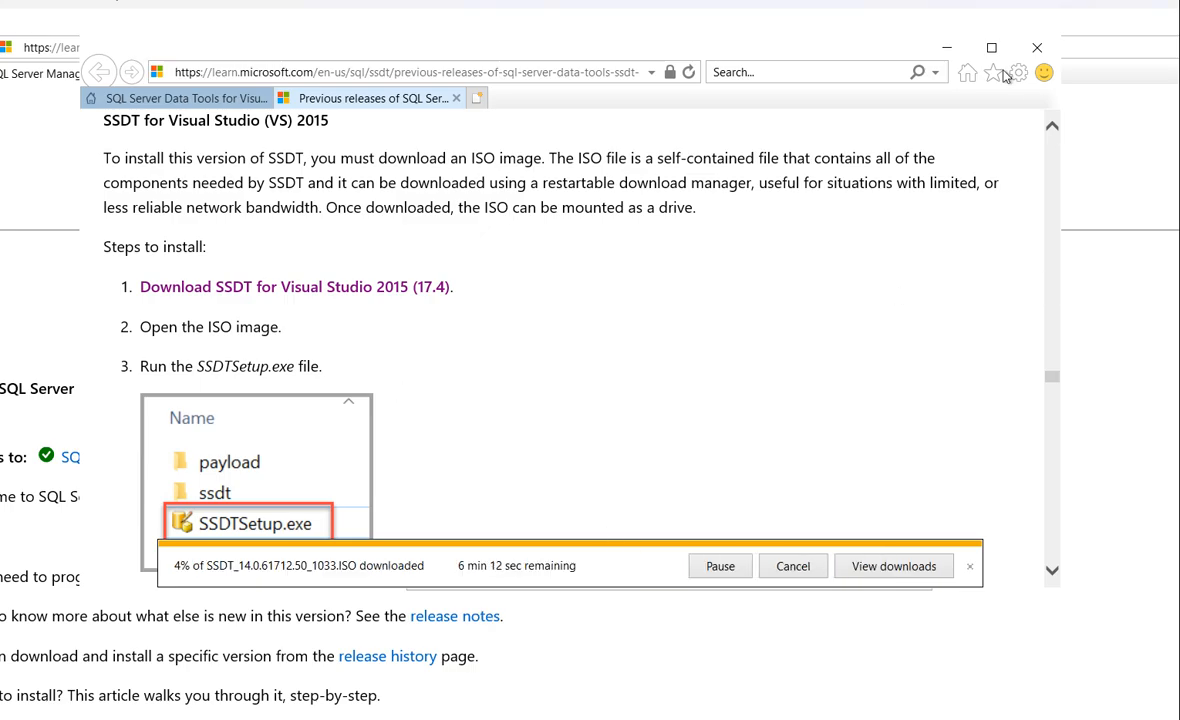
click(948, 50)
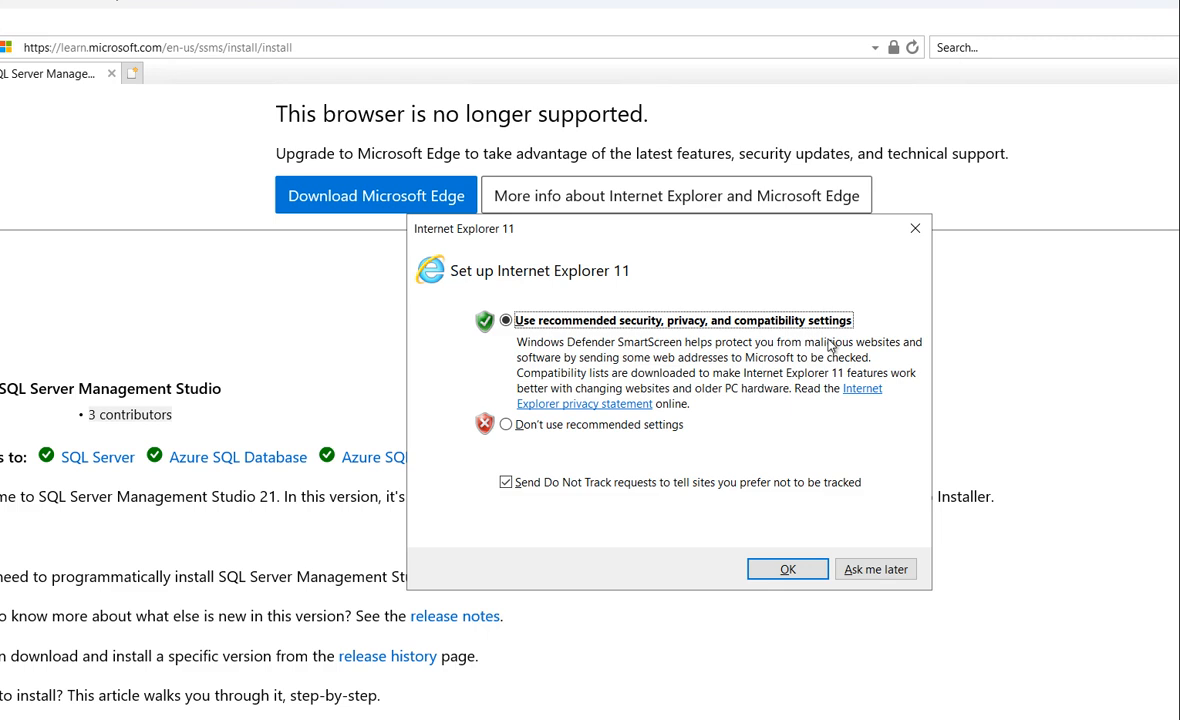
Postpone the Internet Explorer 11 setup and review the preparation steps in the Install SQL Server Management Studio article
click(868, 573)
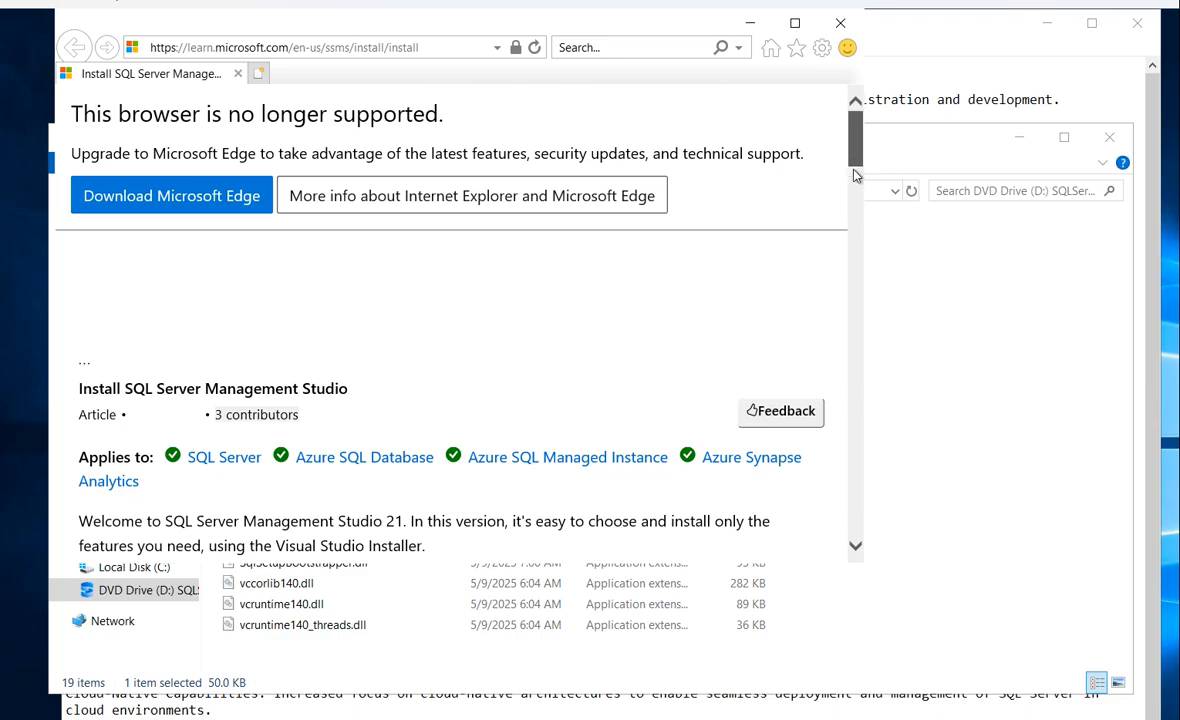
scroll(855, 175, down, 3)
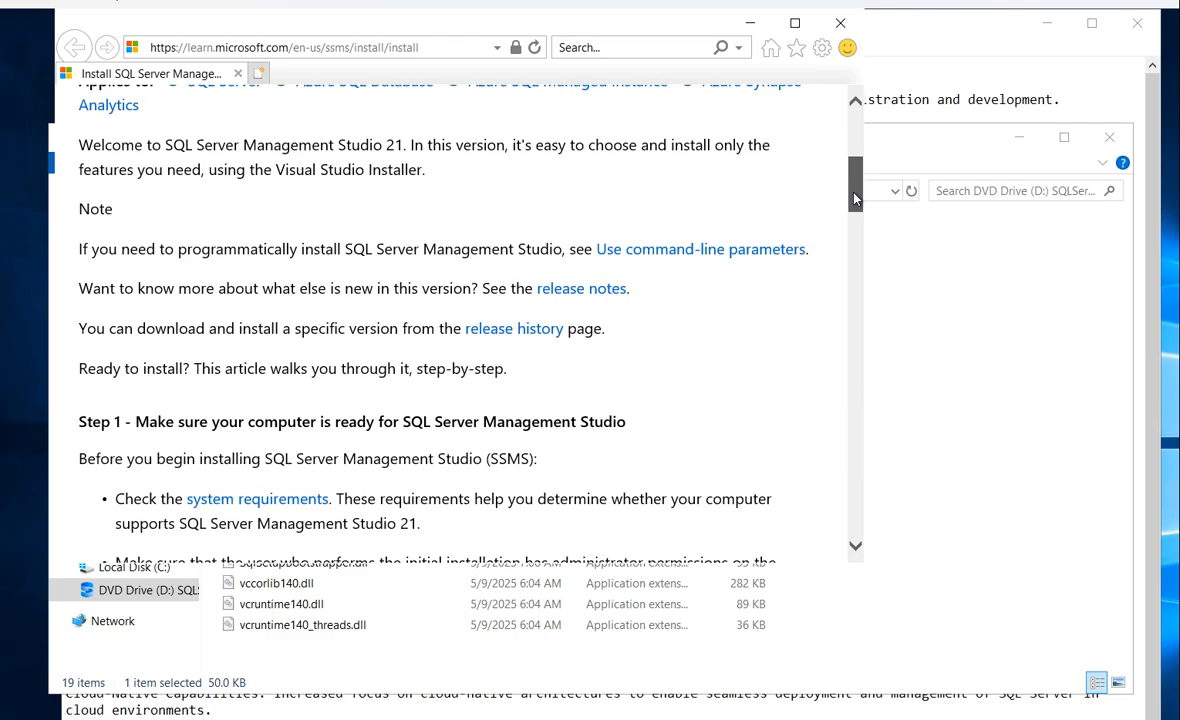
drag(855, 197, 855, 250)
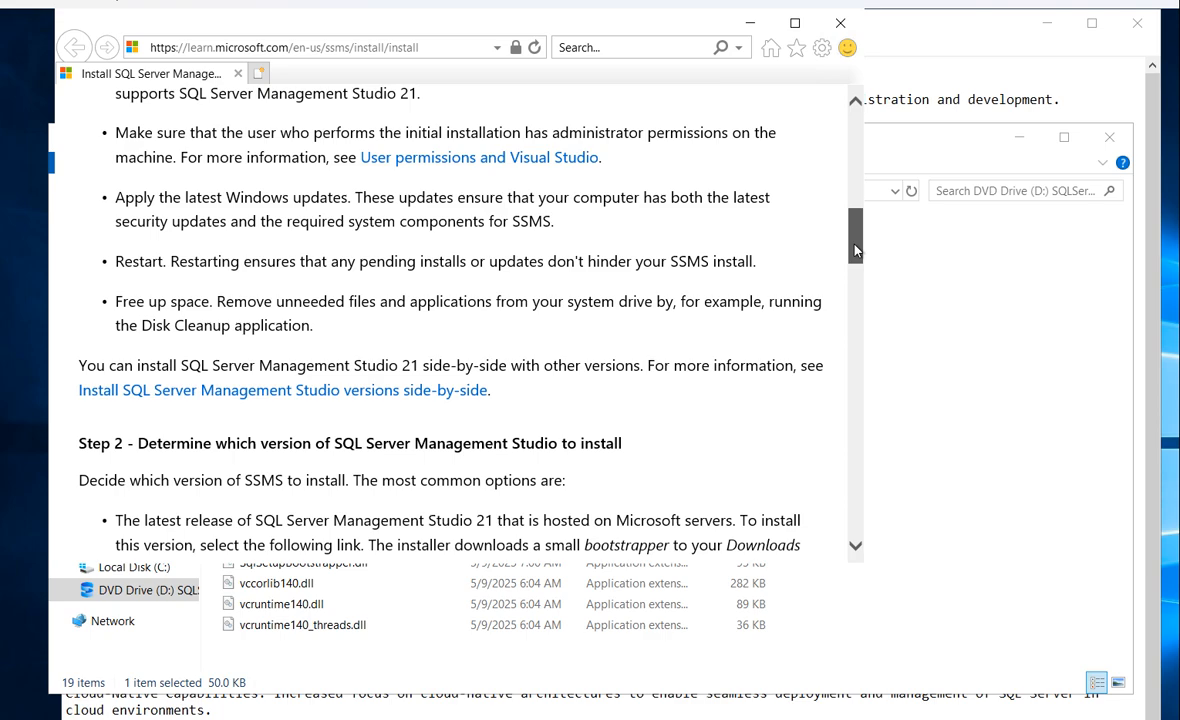
drag(855, 250, 803, 174)
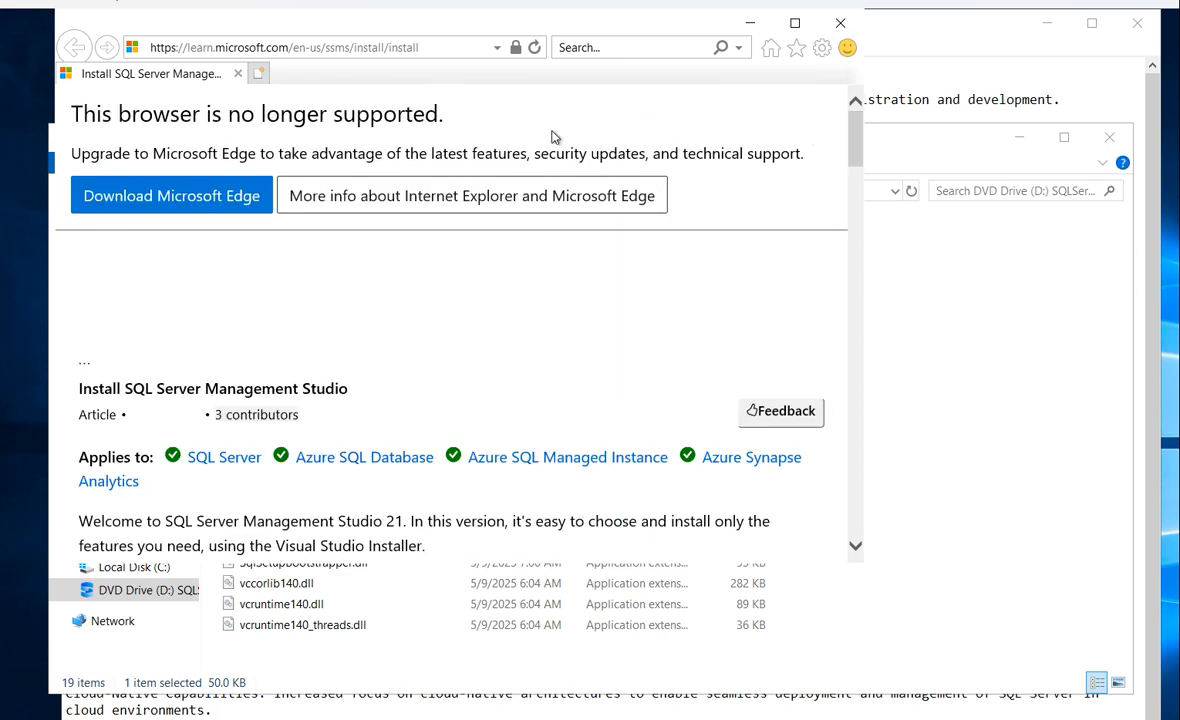
Search the web for "ssms 2025" and look over the results
click(405, 48)
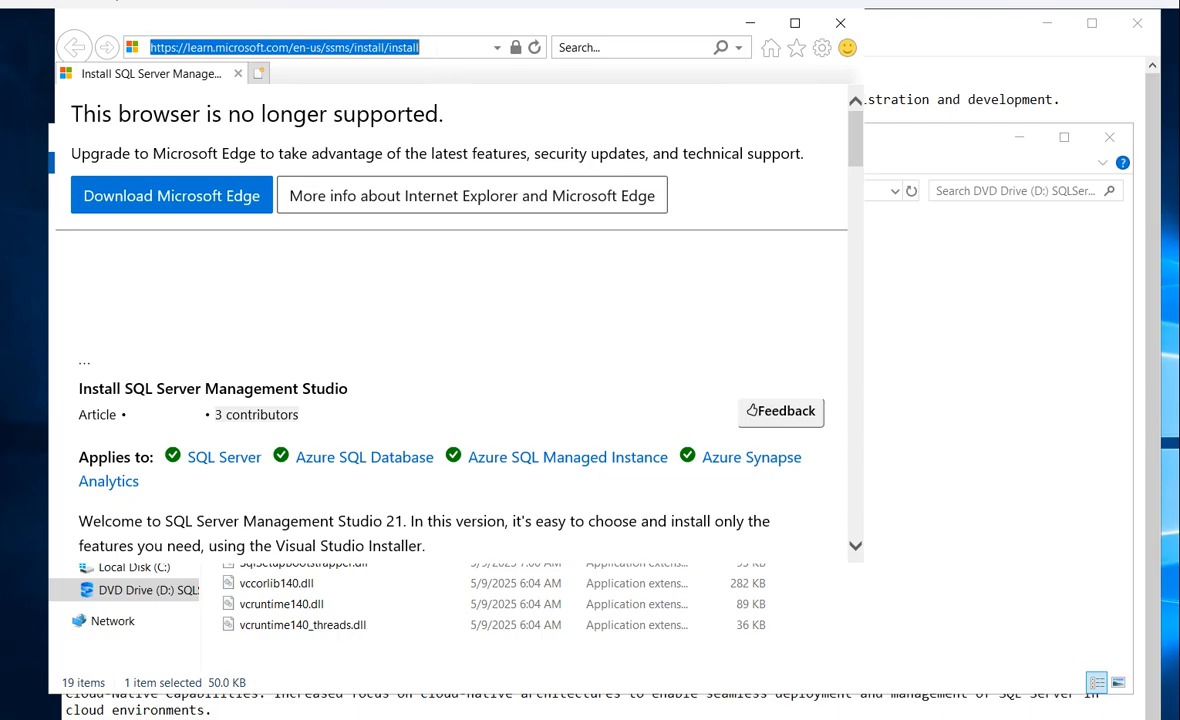
text(ssms)
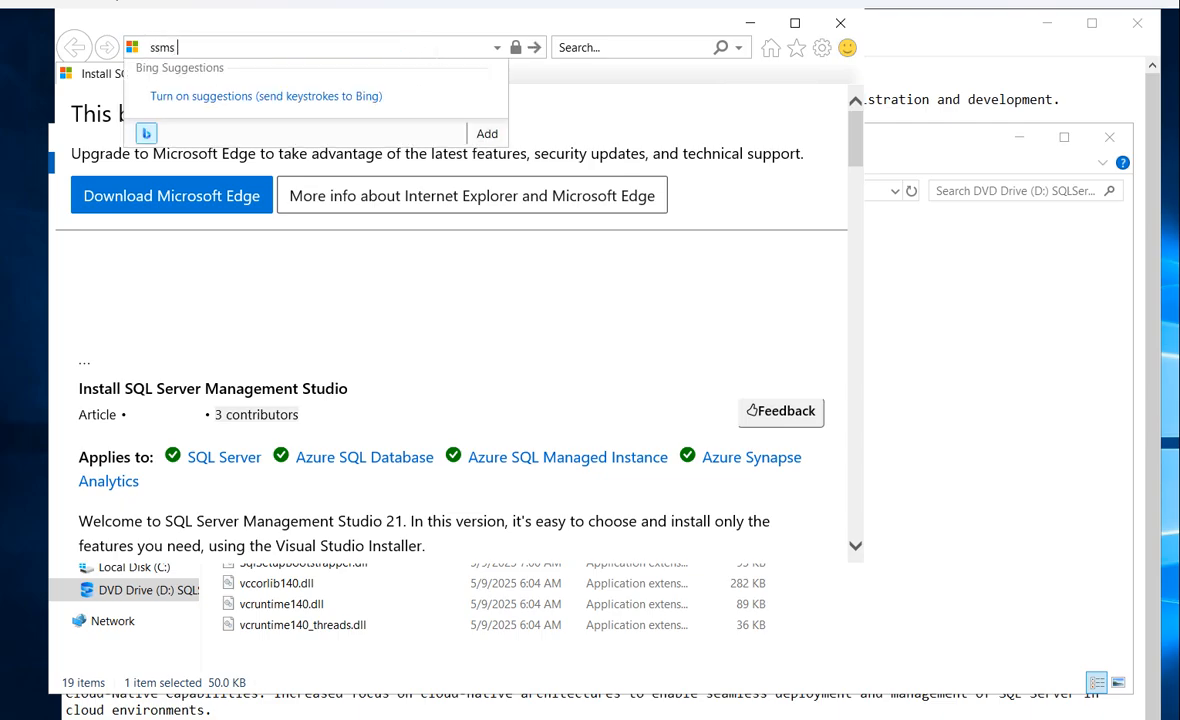
text( 2025)
key(Return)
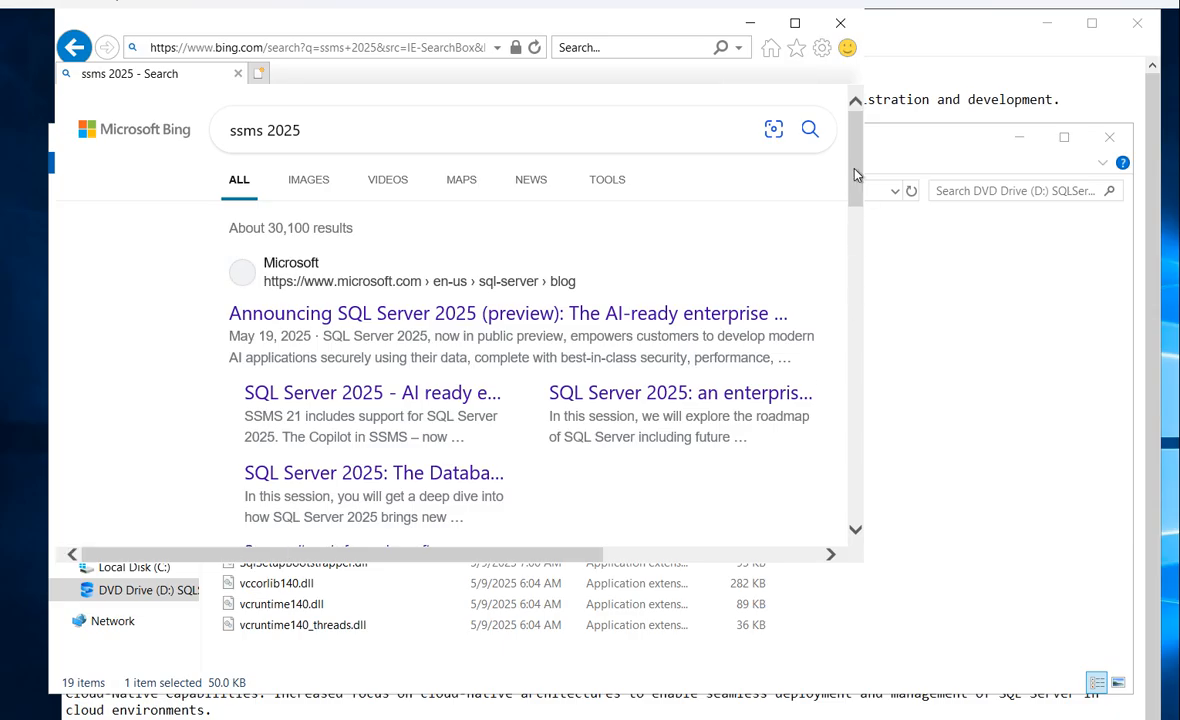
drag(851, 173, 792, 150)
Change the search to "ssms 21" and open the Microsoft Learn article on installing SQL Server Management Studio at its version options
click(234, 145)
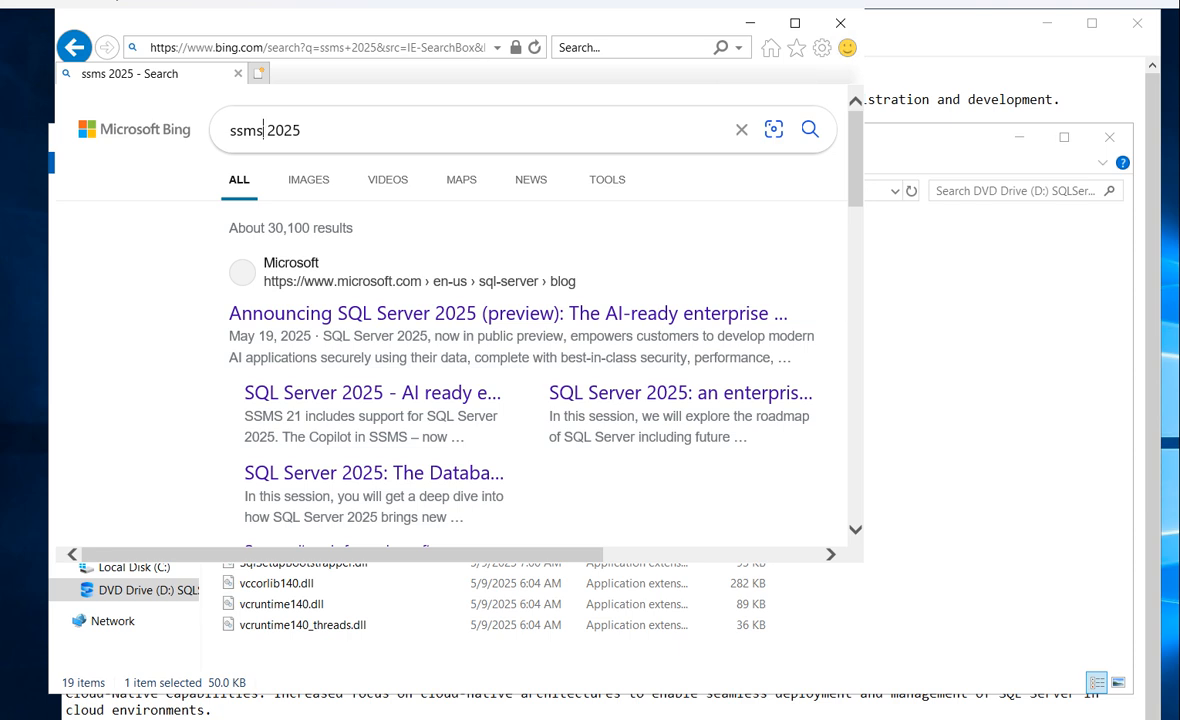
mouse_move(300, 130)
mouse_down()
mouse_move(262, 130)
mouse_move(277, 132)
mouse_up()
text(1)
key(Return)
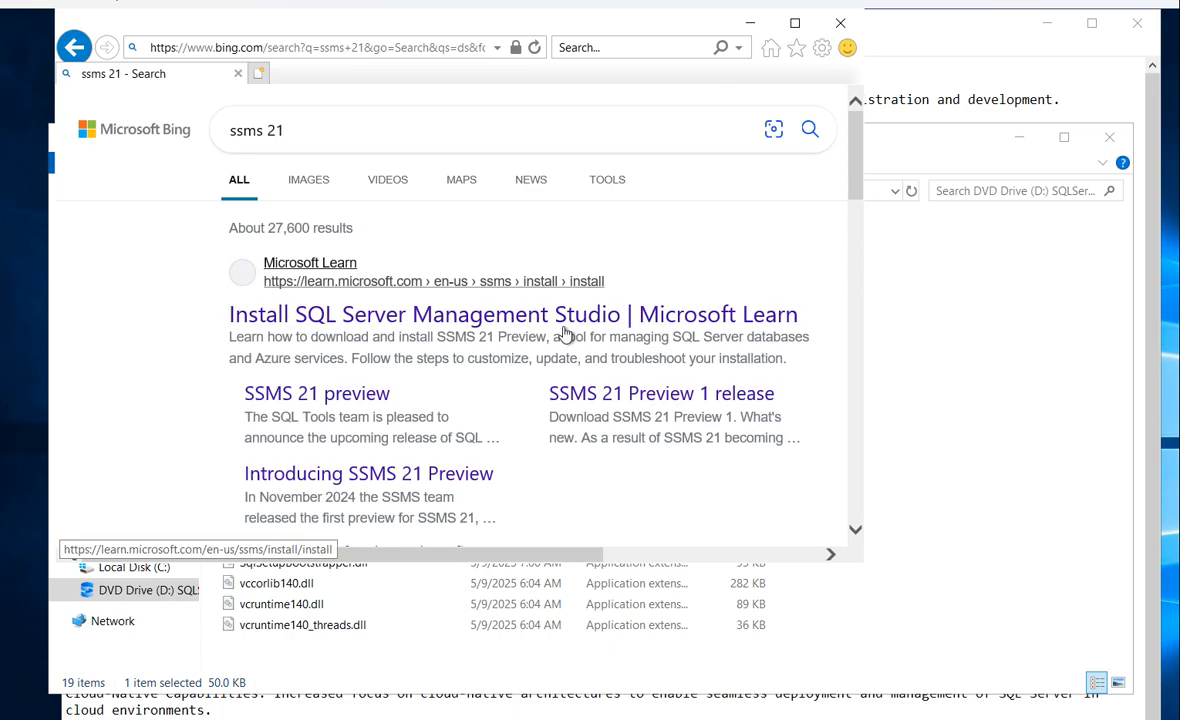
click(584, 312)
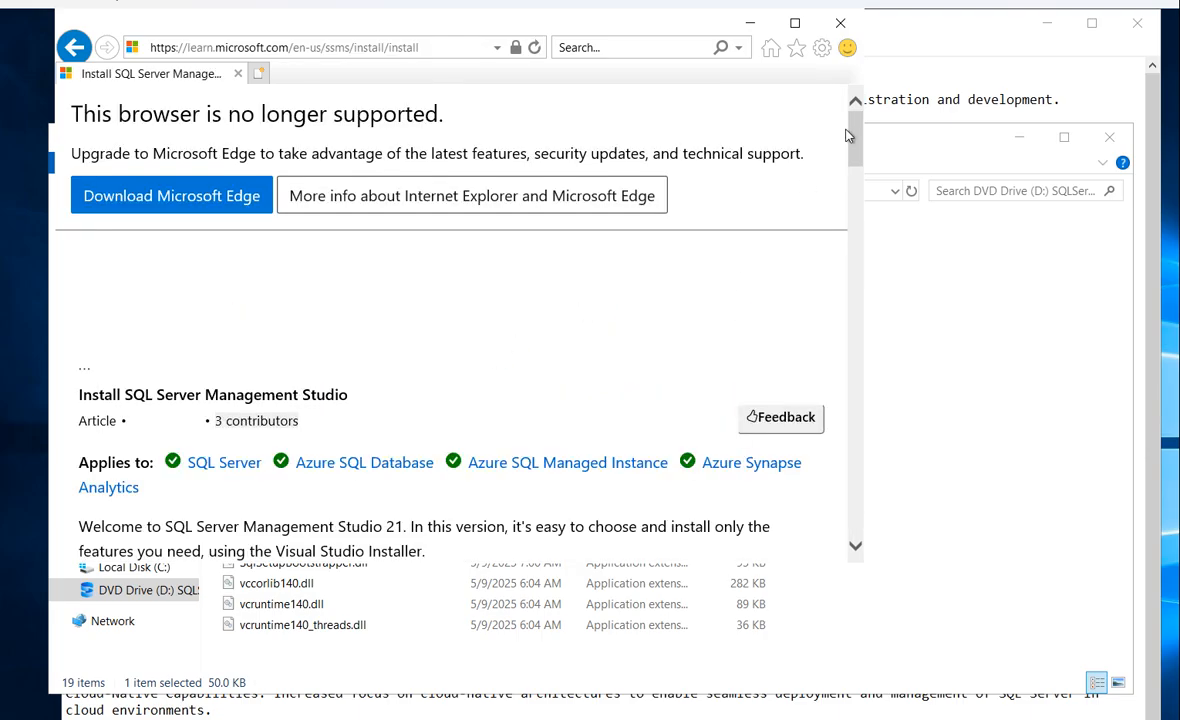
drag(848, 135, 843, 229)
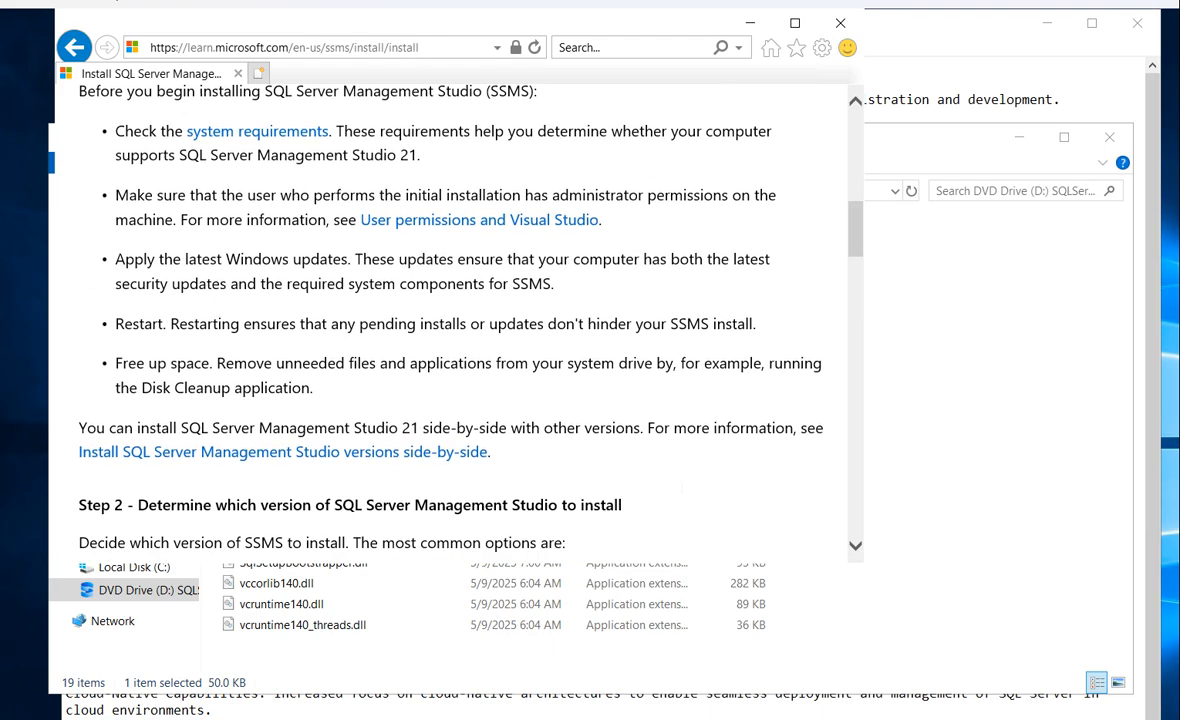
Review the article on installing SQL Server Management Studio versions side-by-side and the workload instructions in its linked Install SSMS article
click(237, 455)
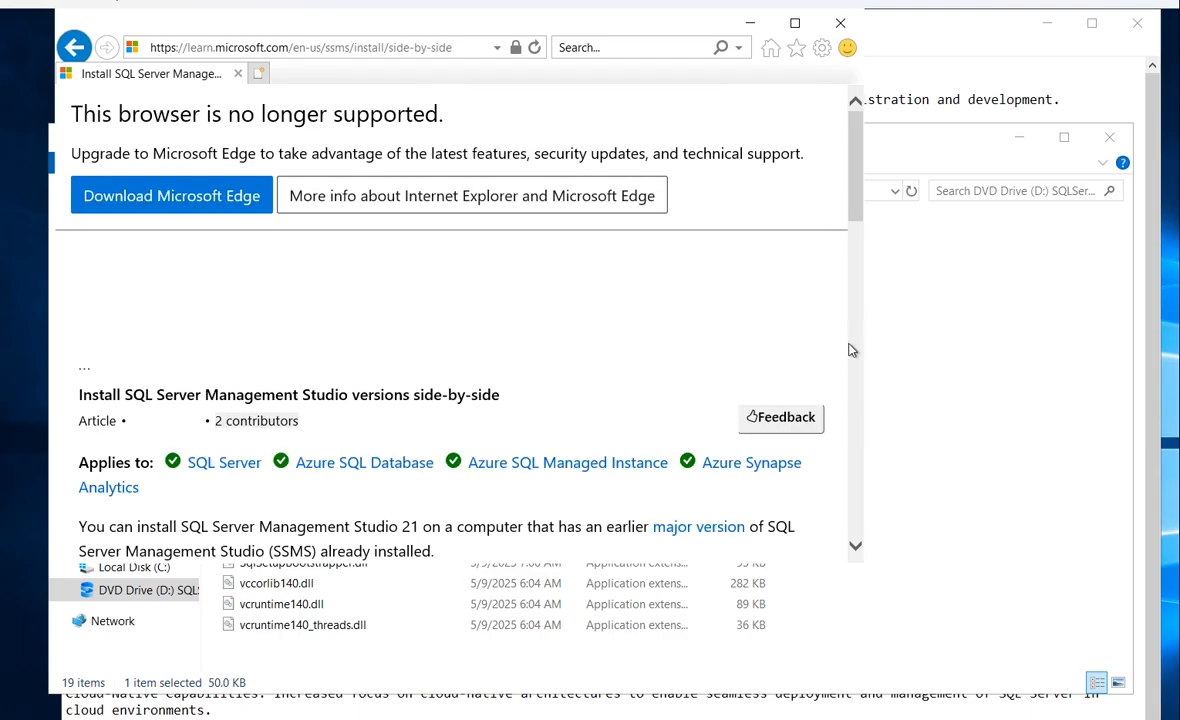
drag(851, 204, 840, 469)
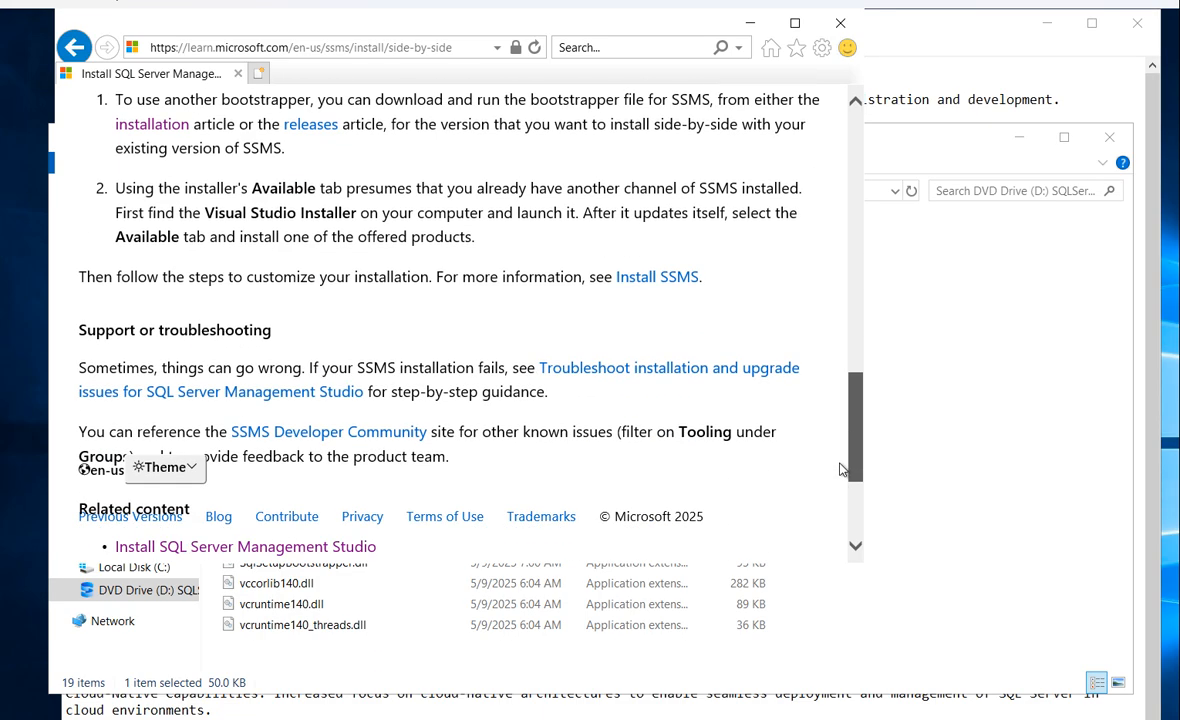
click(657, 277)
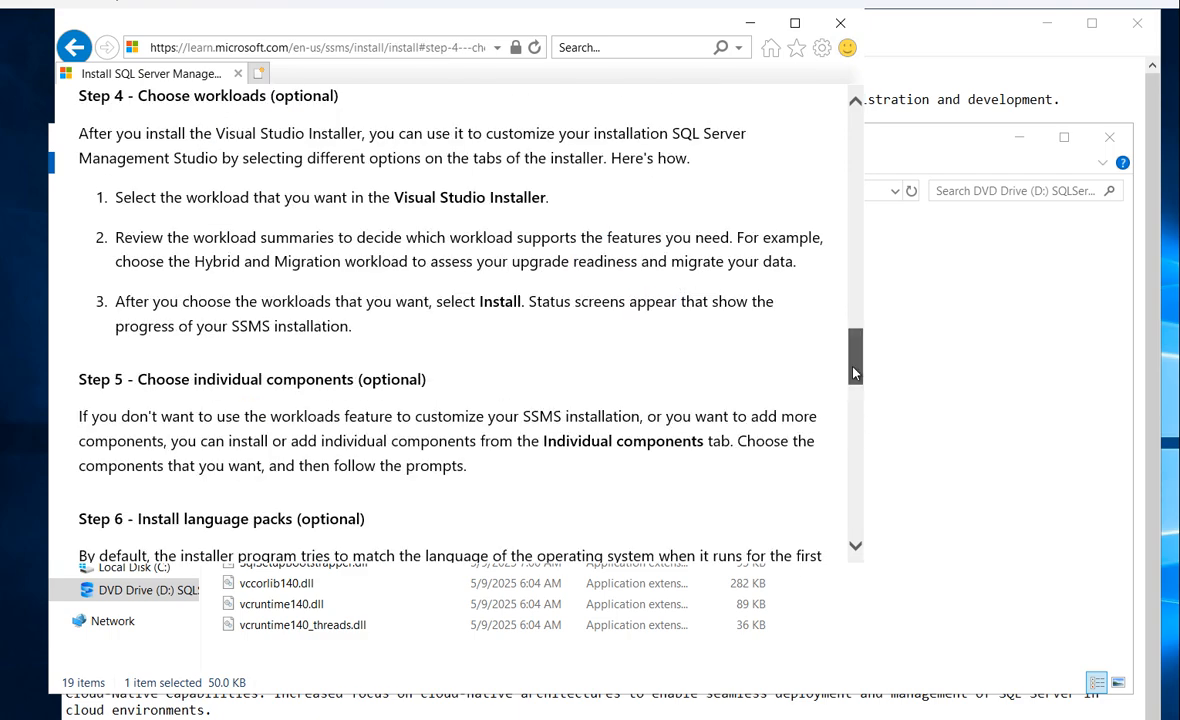
drag(855, 372, 858, 122)
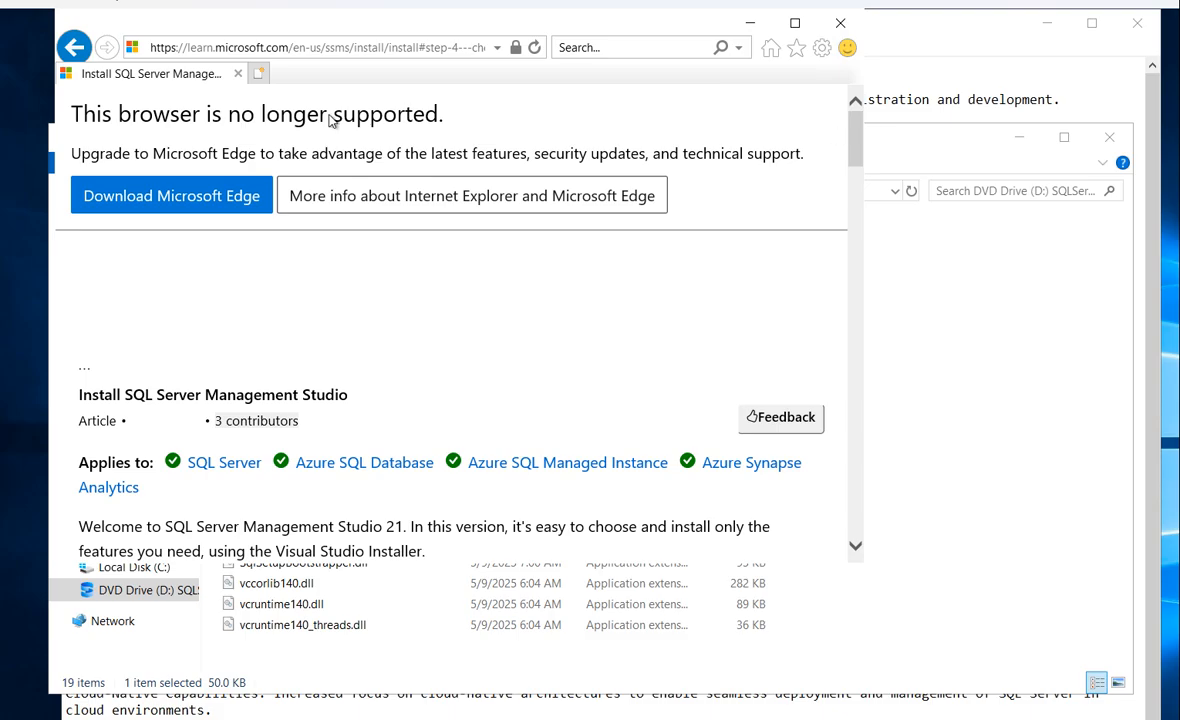
Search the web for "download SSMS 21"
click(338, 55)
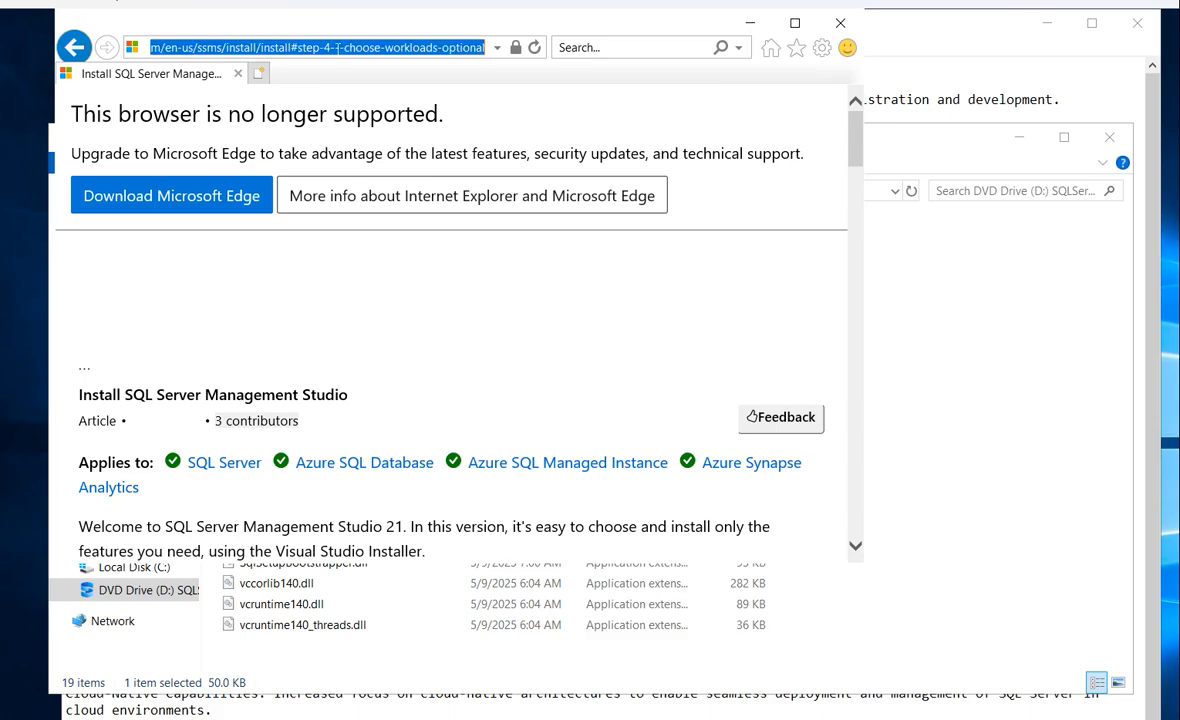
text(downloa)
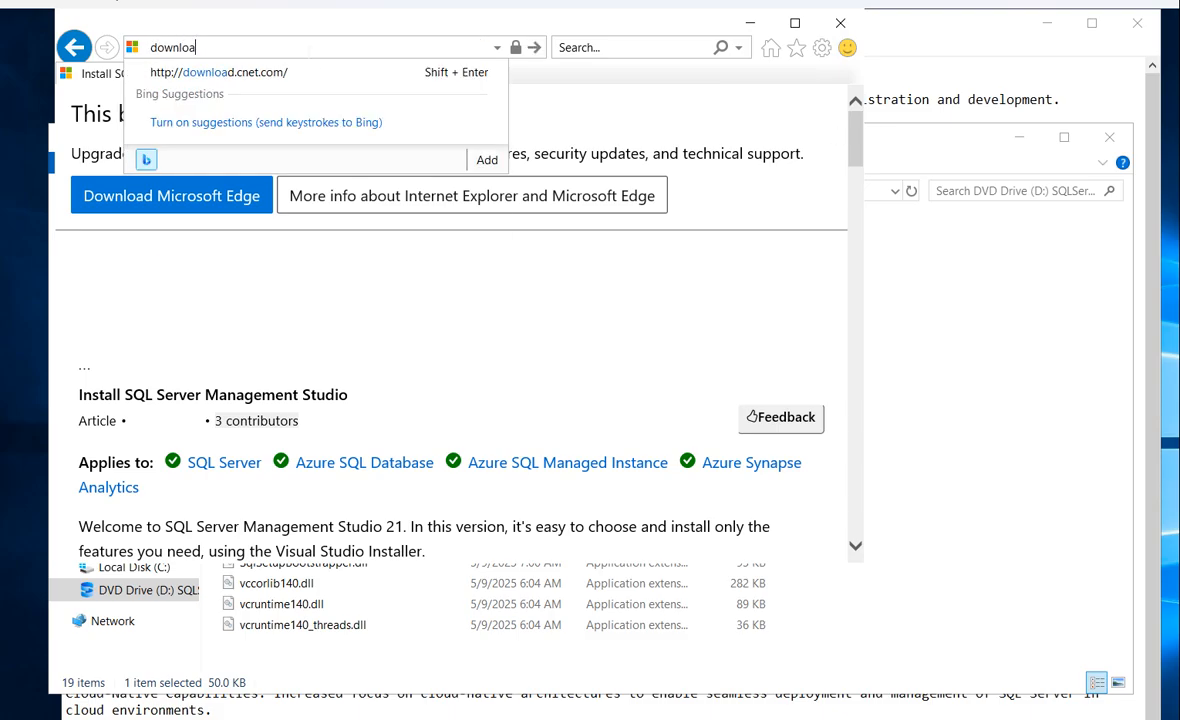
text(d S)
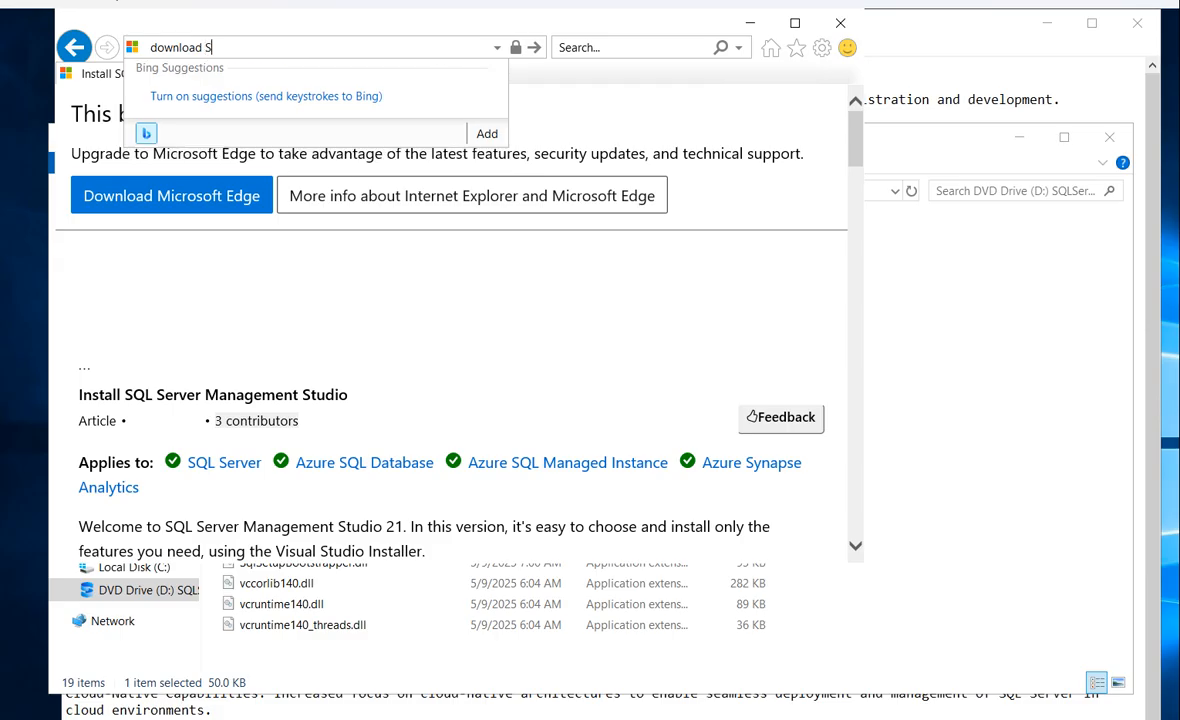
text(SMS 20)
key(BackSpace)
text(1)
key(Return)
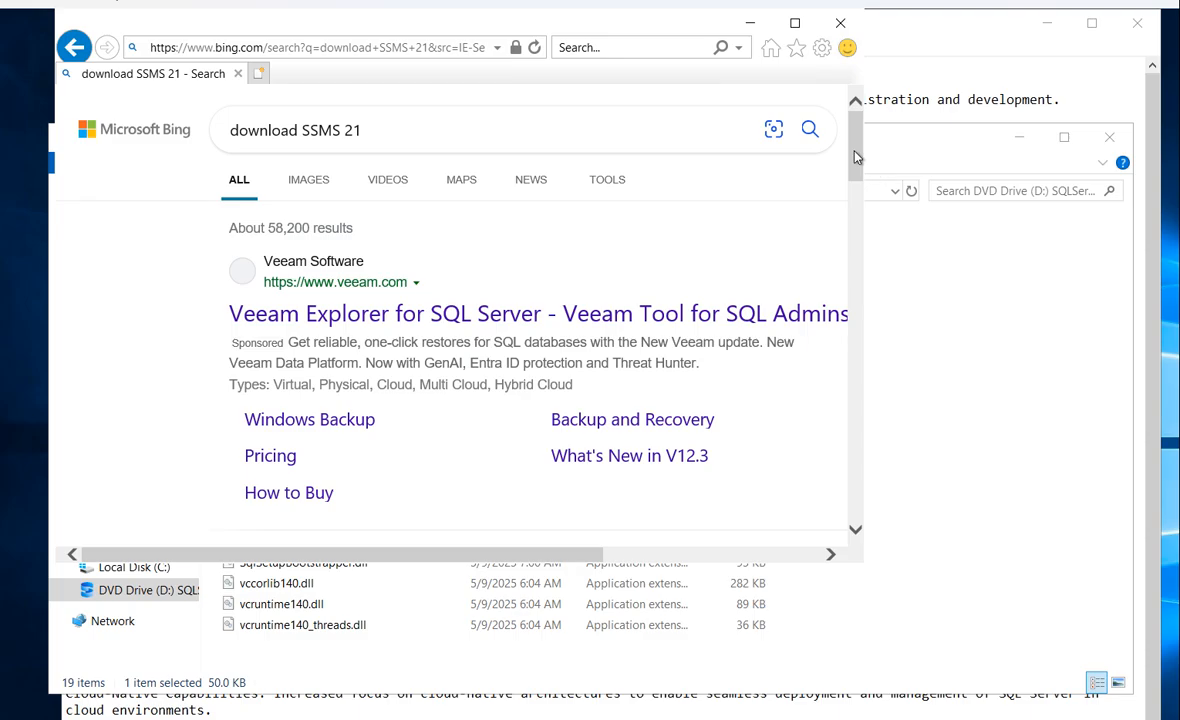
Open the Microsoft Community post announcing SSMS 21 general availability and follow its Download SSMS 21.0.0 link
drag(855, 157, 850, 230)
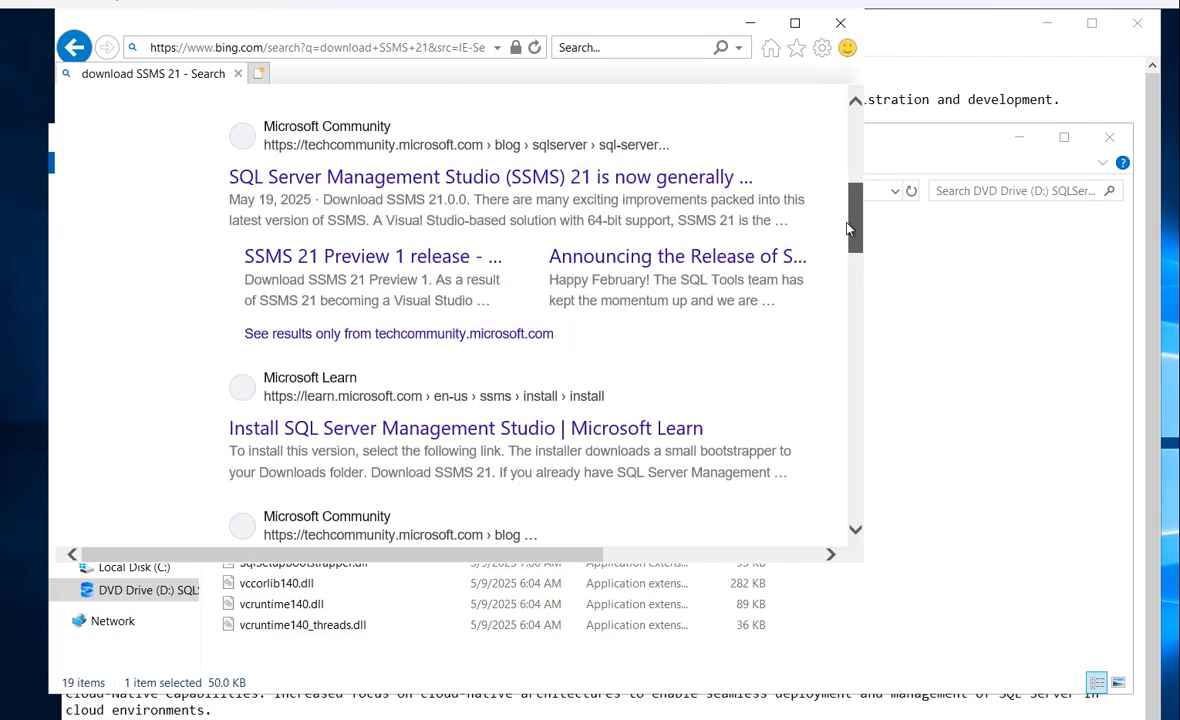
click(632, 178)
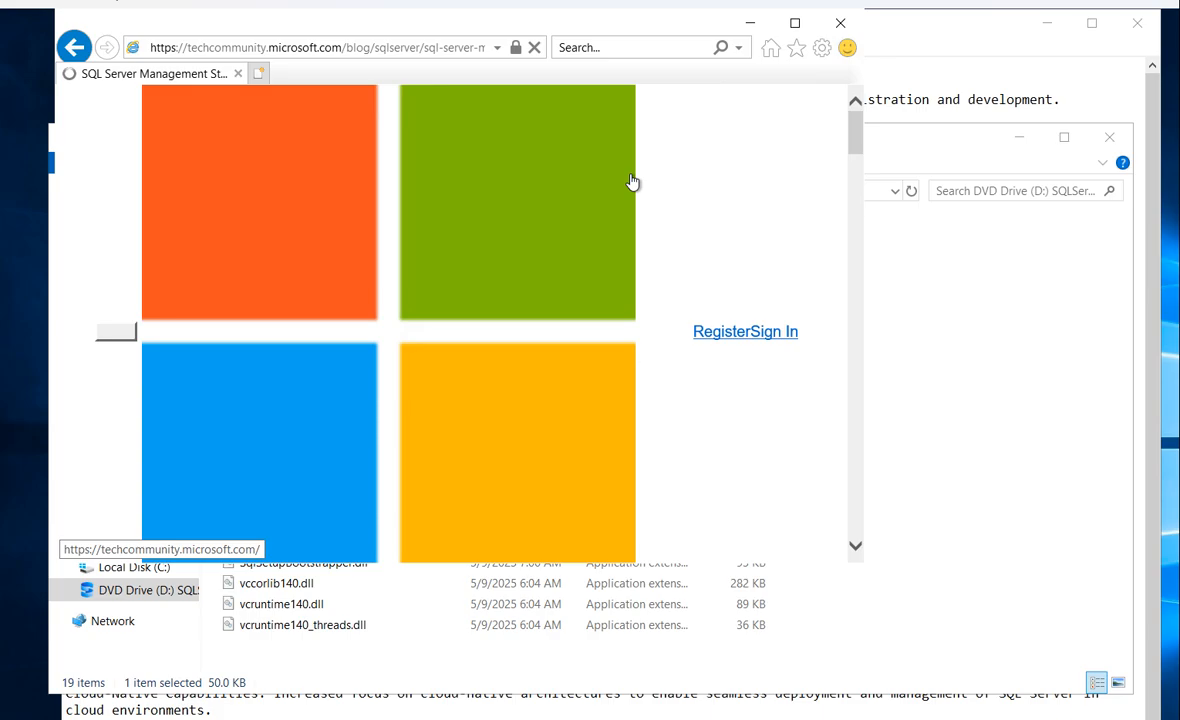
drag(849, 130, 845, 259)
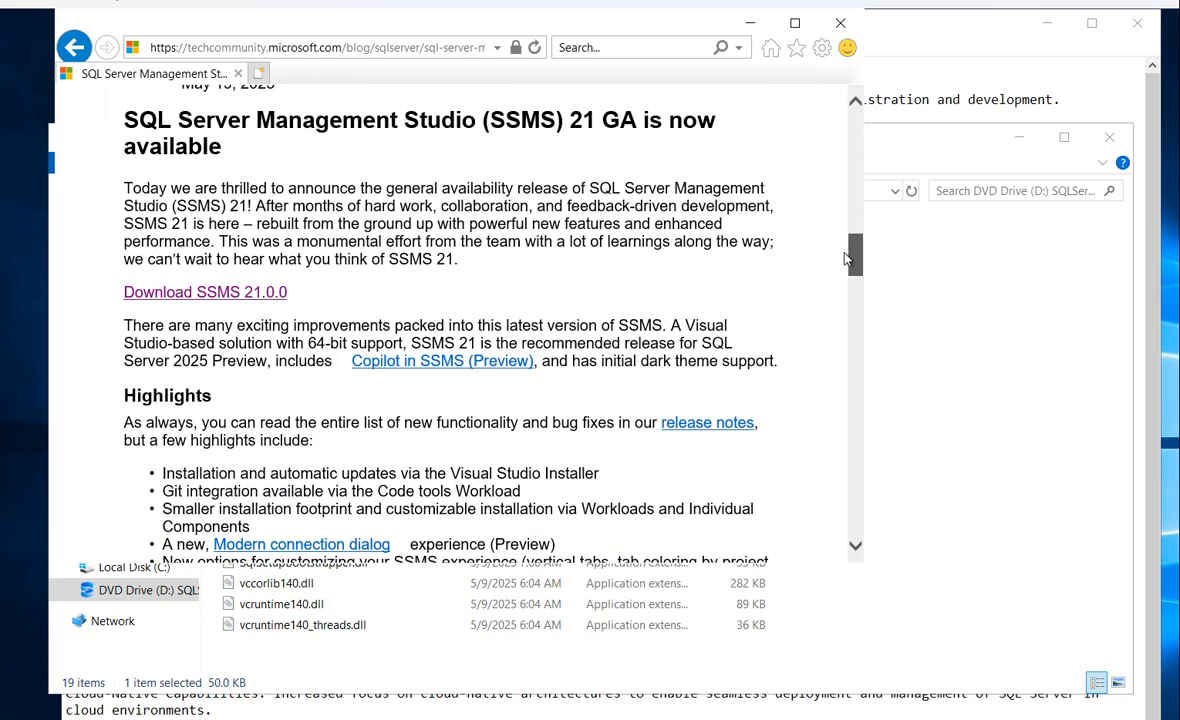
click(253, 296)
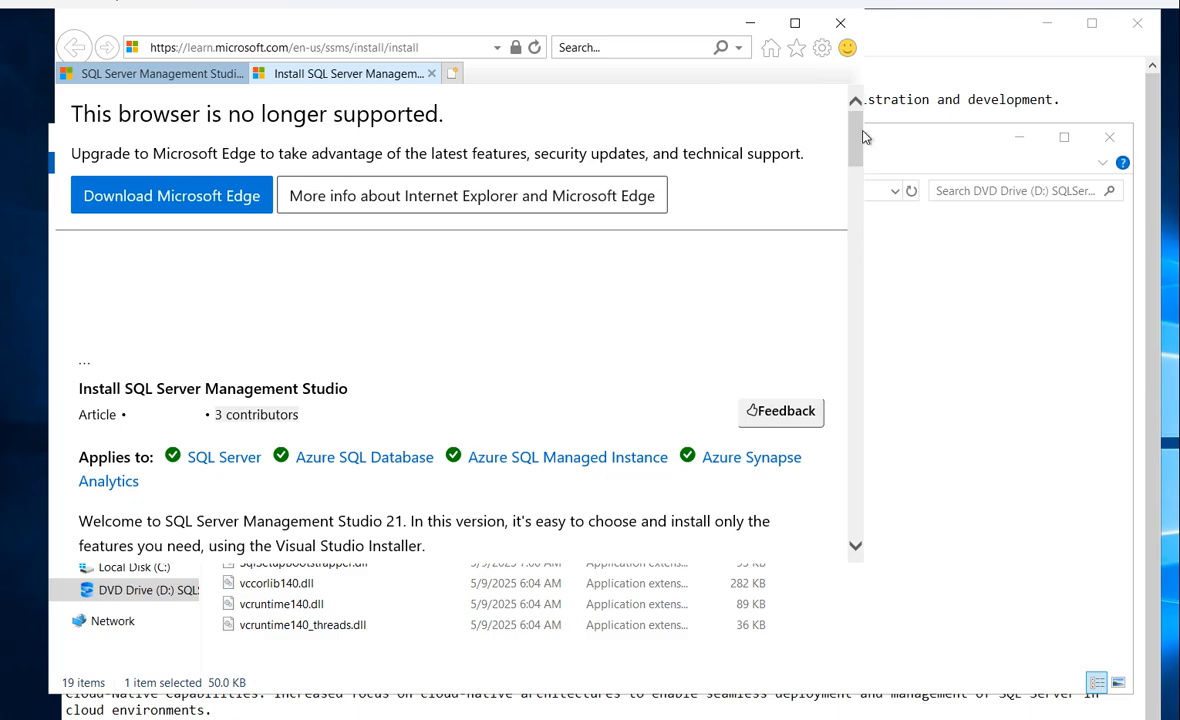
Download the SSMS 21 bootstrapper vs_SSMS.exe from the version options in the install article and run it
drag(865, 137, 853, 262)
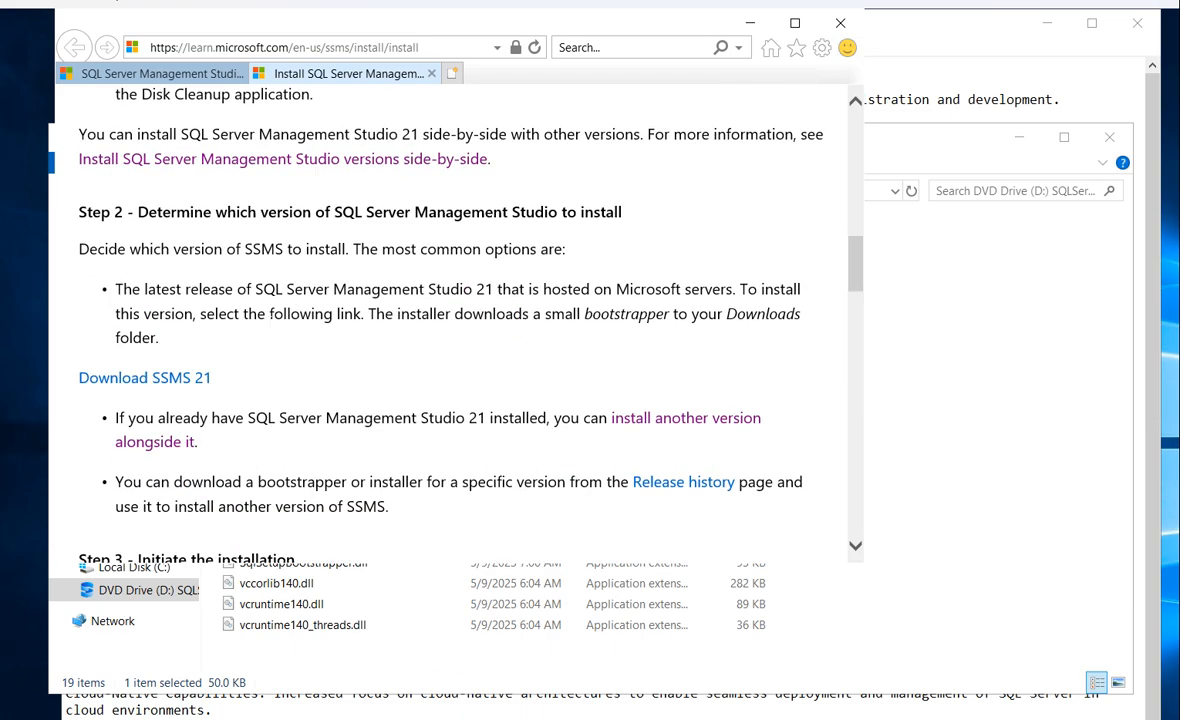
click(162, 382)
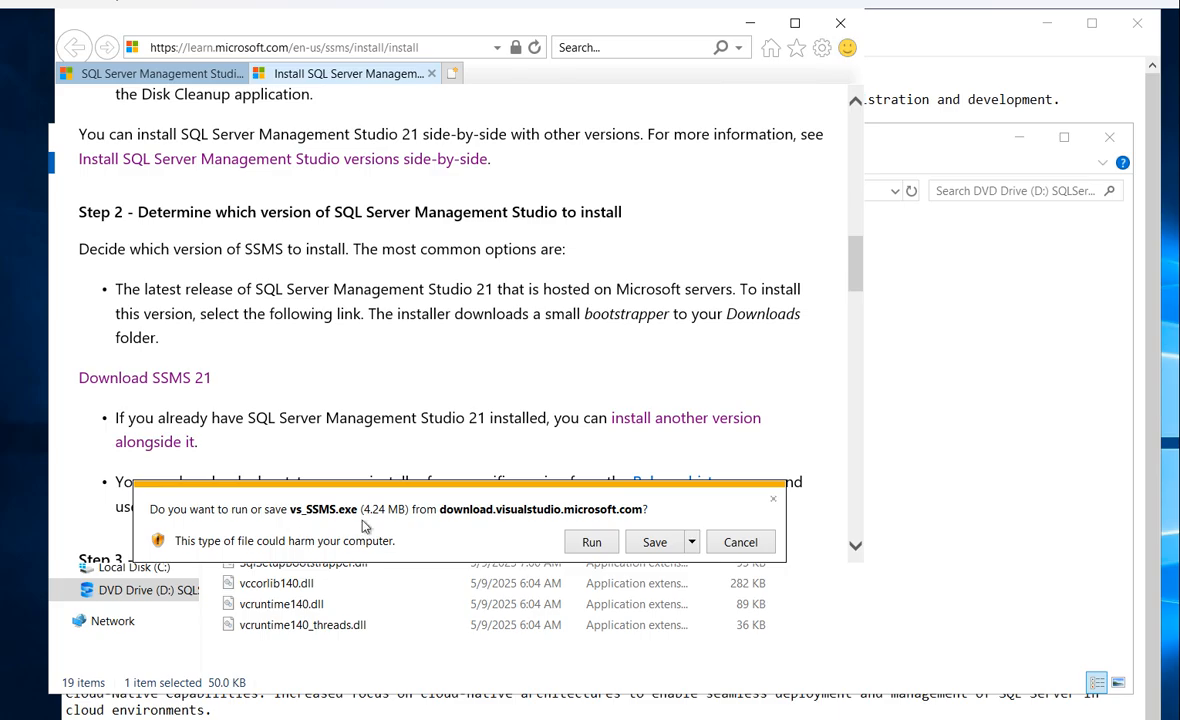
click(652, 542)
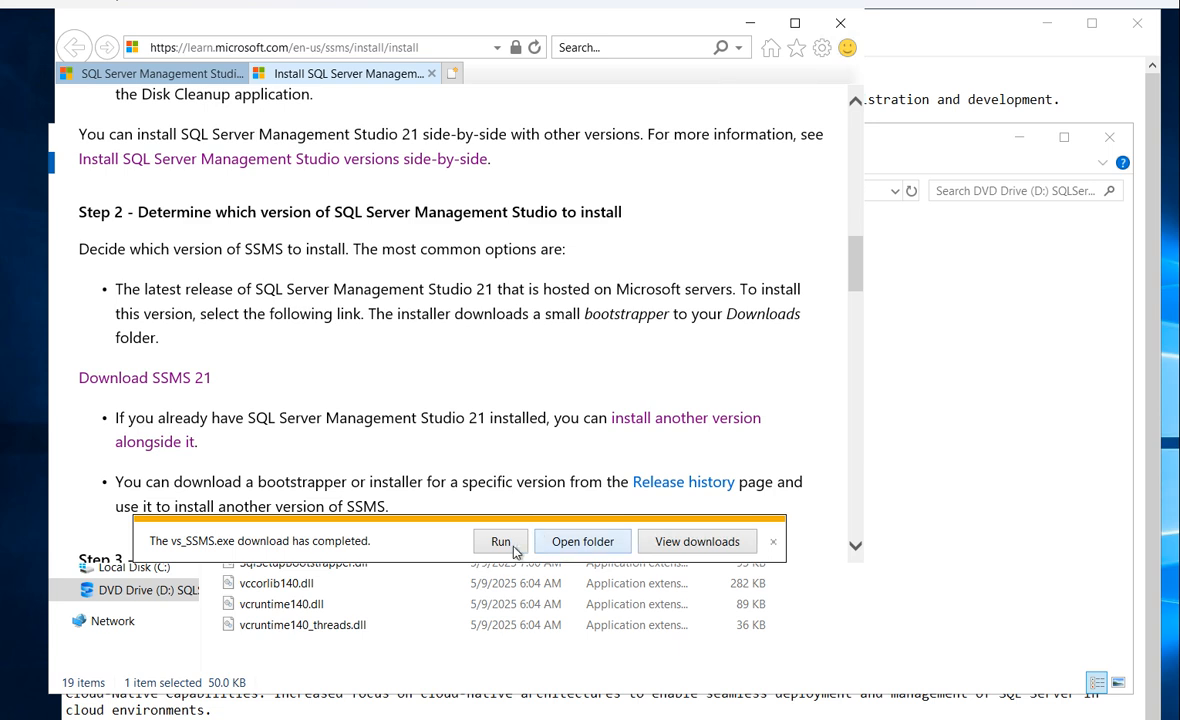
click(501, 542)
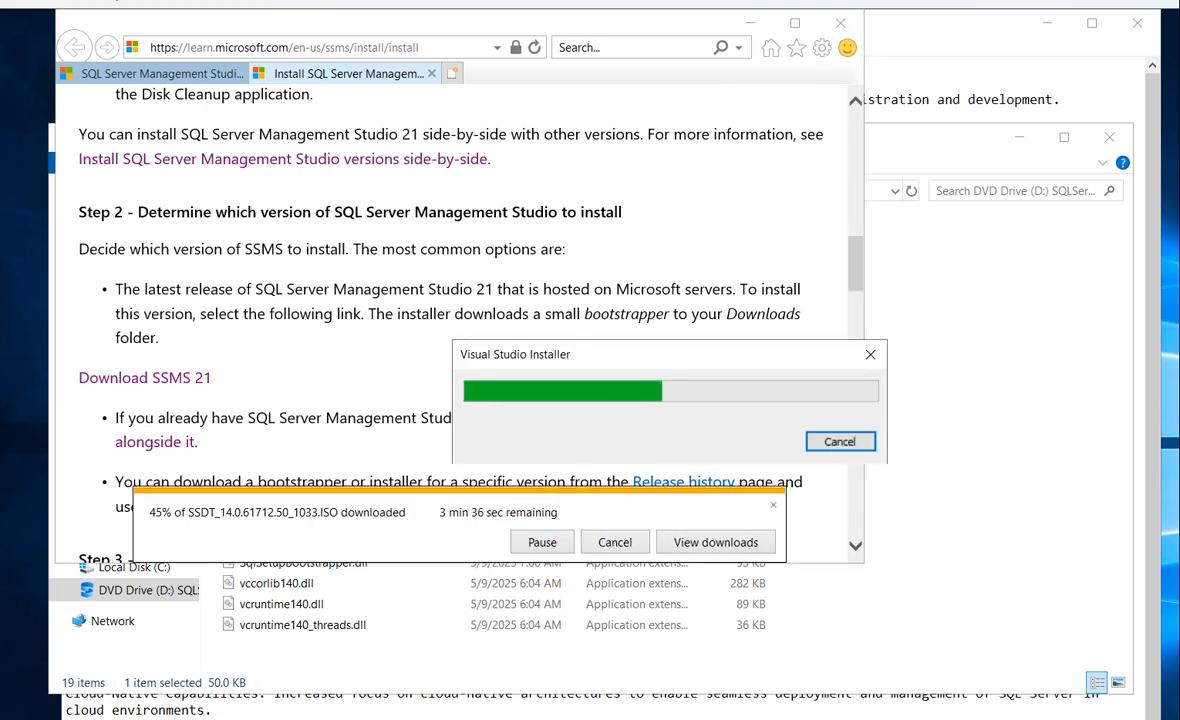
Close the browser window with all its tabs and continue the Visual Studio Installer setup
click(840, 25)
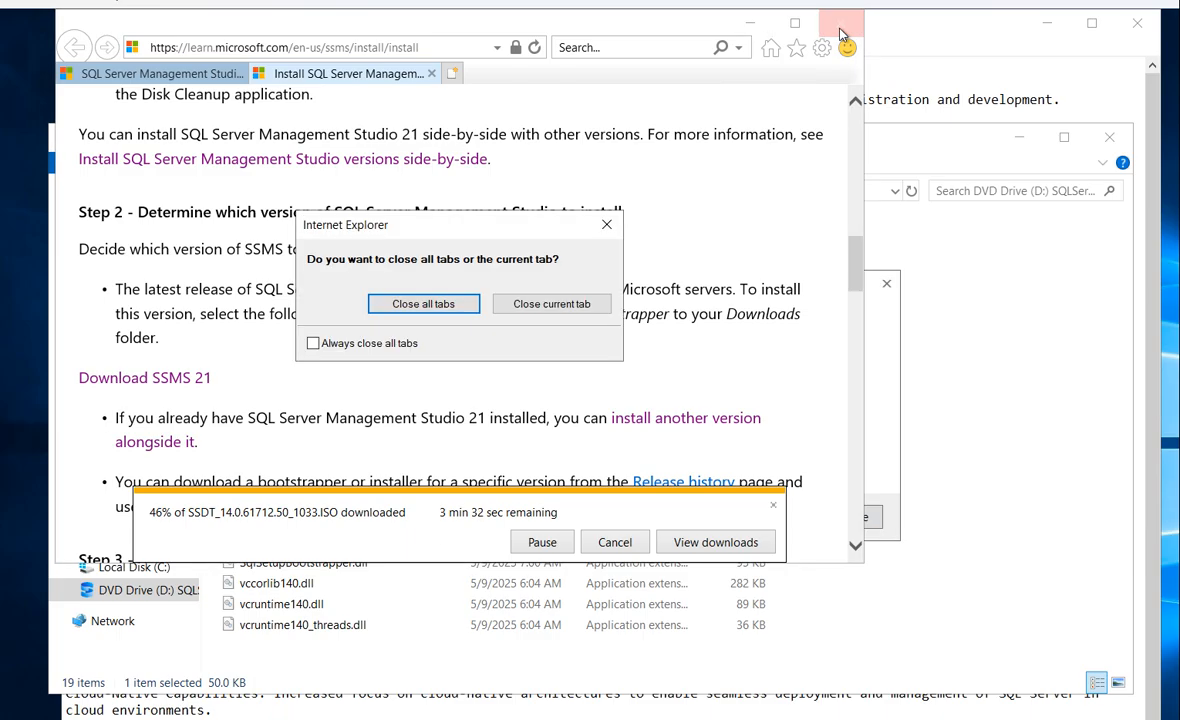
click(425, 309)
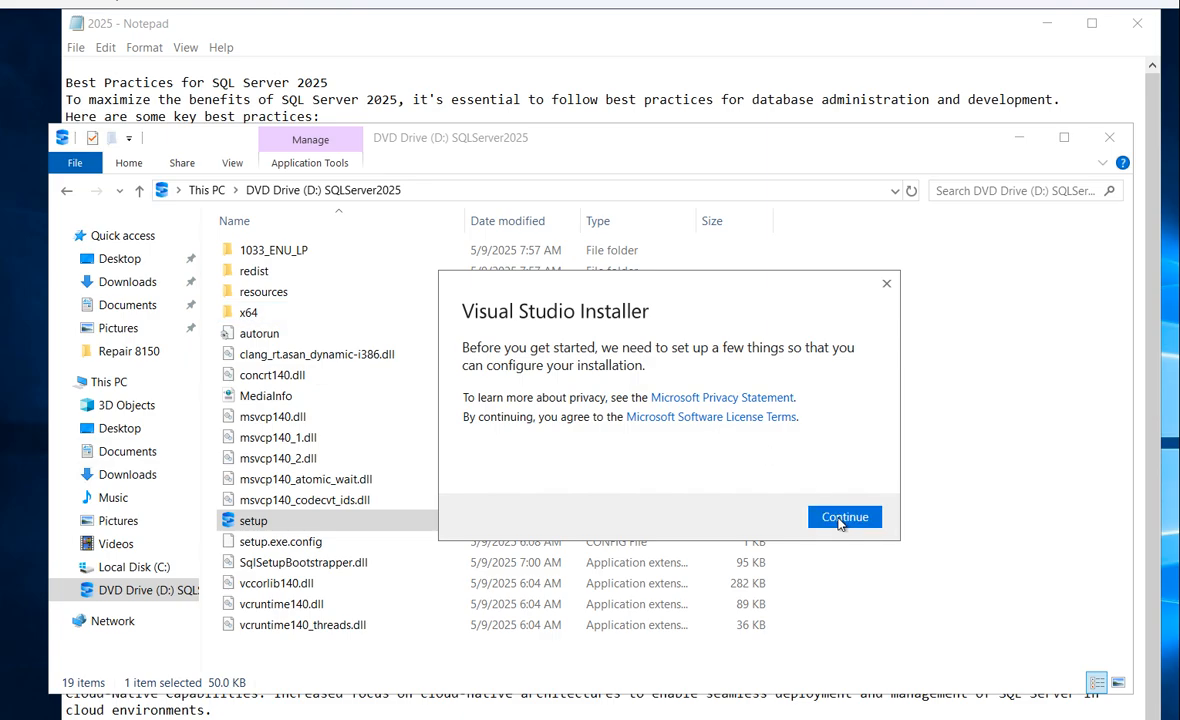
click(840, 522)
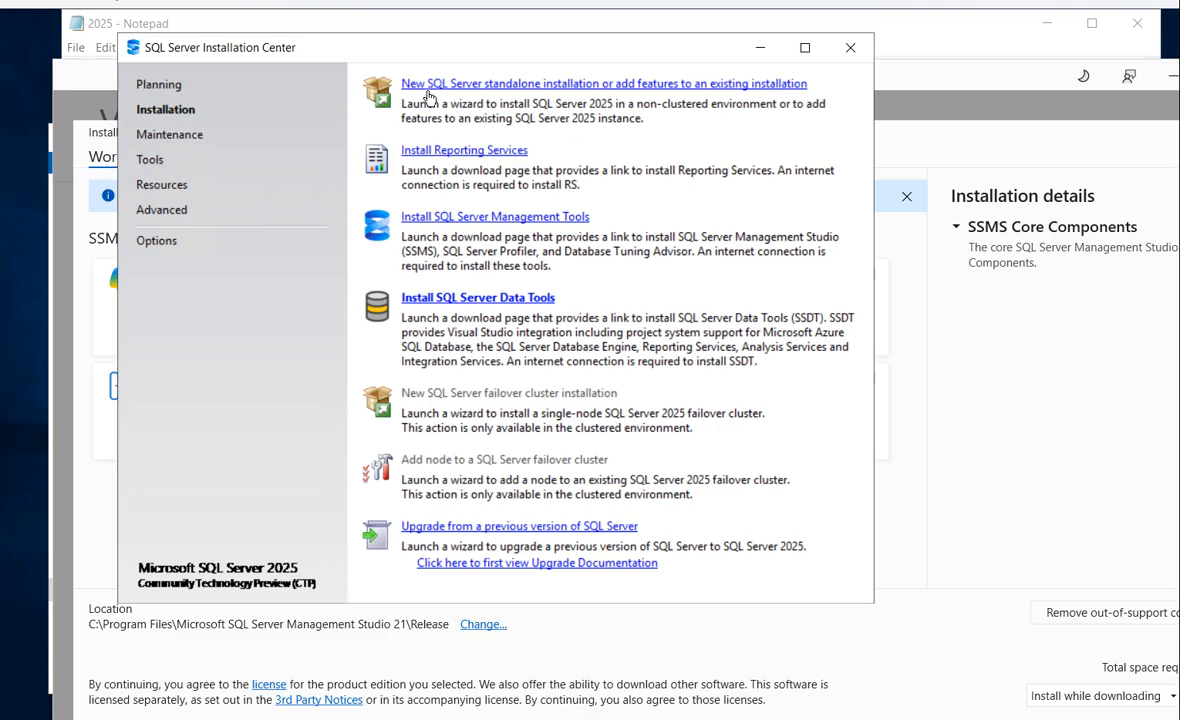
Install SQL Server Management Studio 21 with the AI Assistance, Business Intelligence, and Hybrid and Migration workloads
click(760, 48)
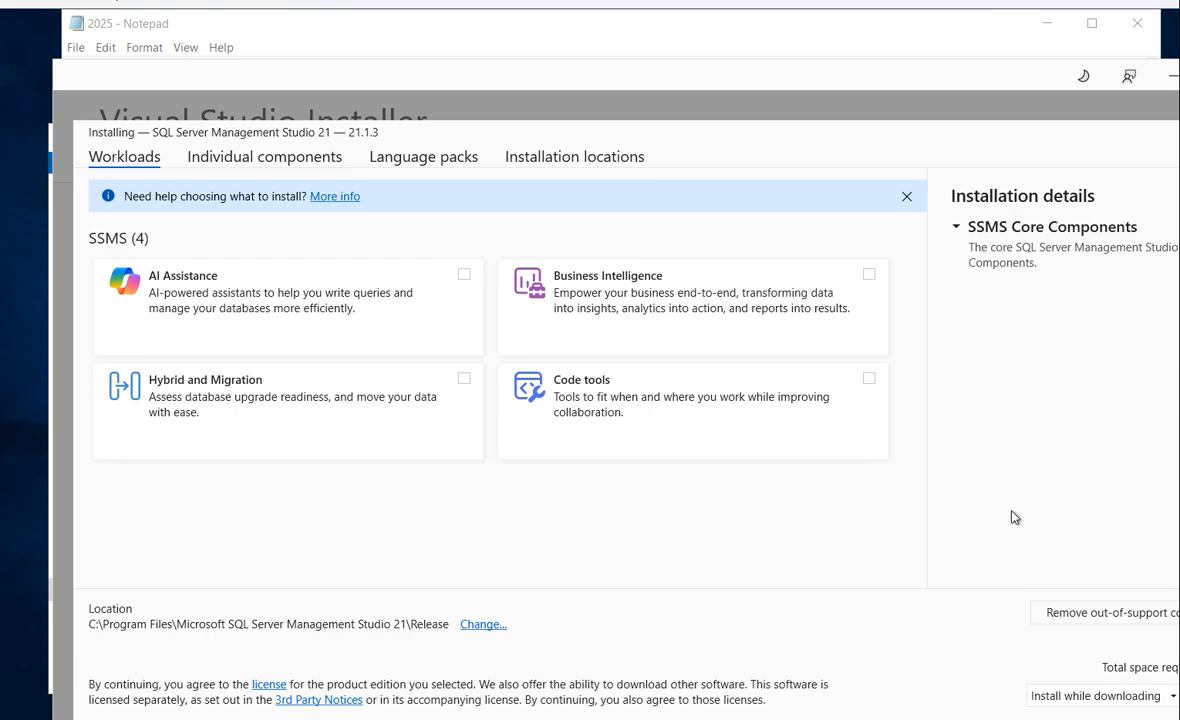
drag(828, 78, 764, 53)
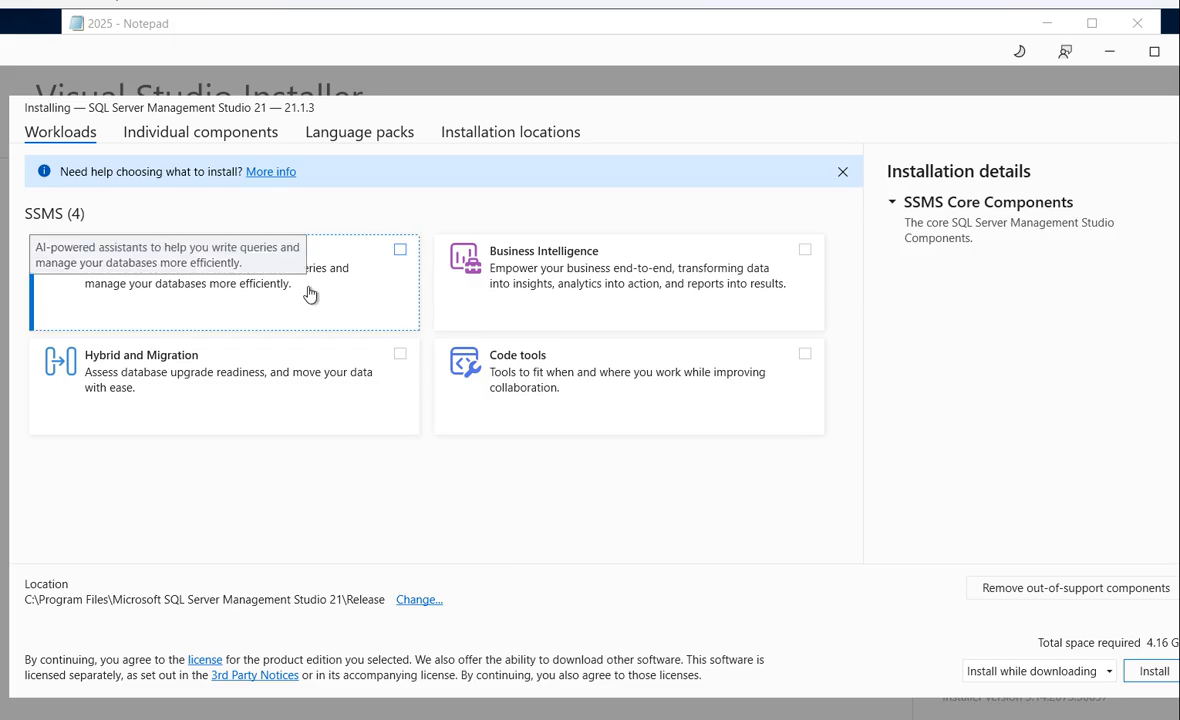
click(400, 251)
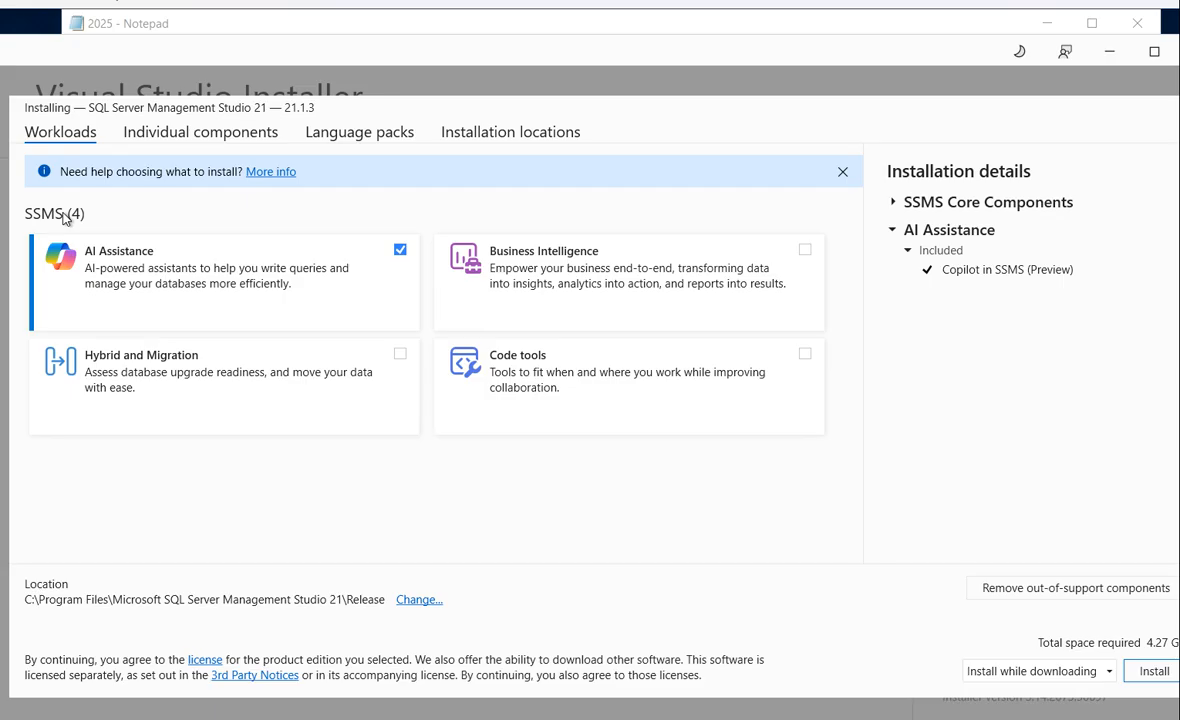
click(805, 250)
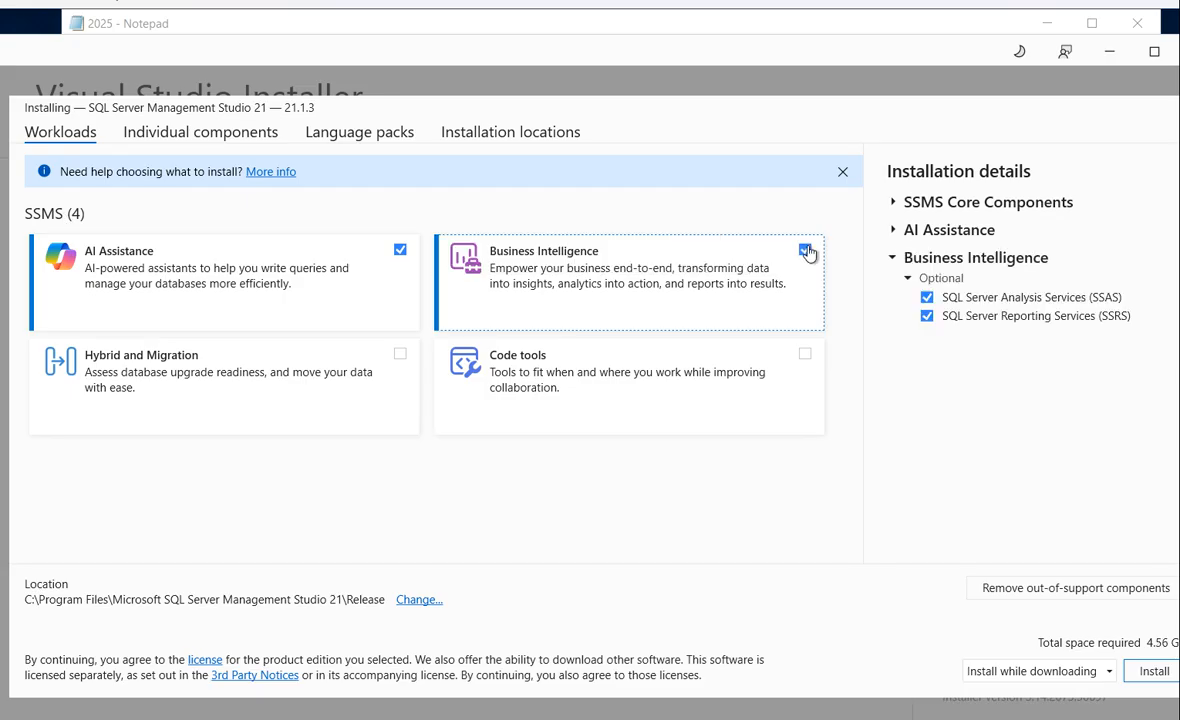
click(893, 203)
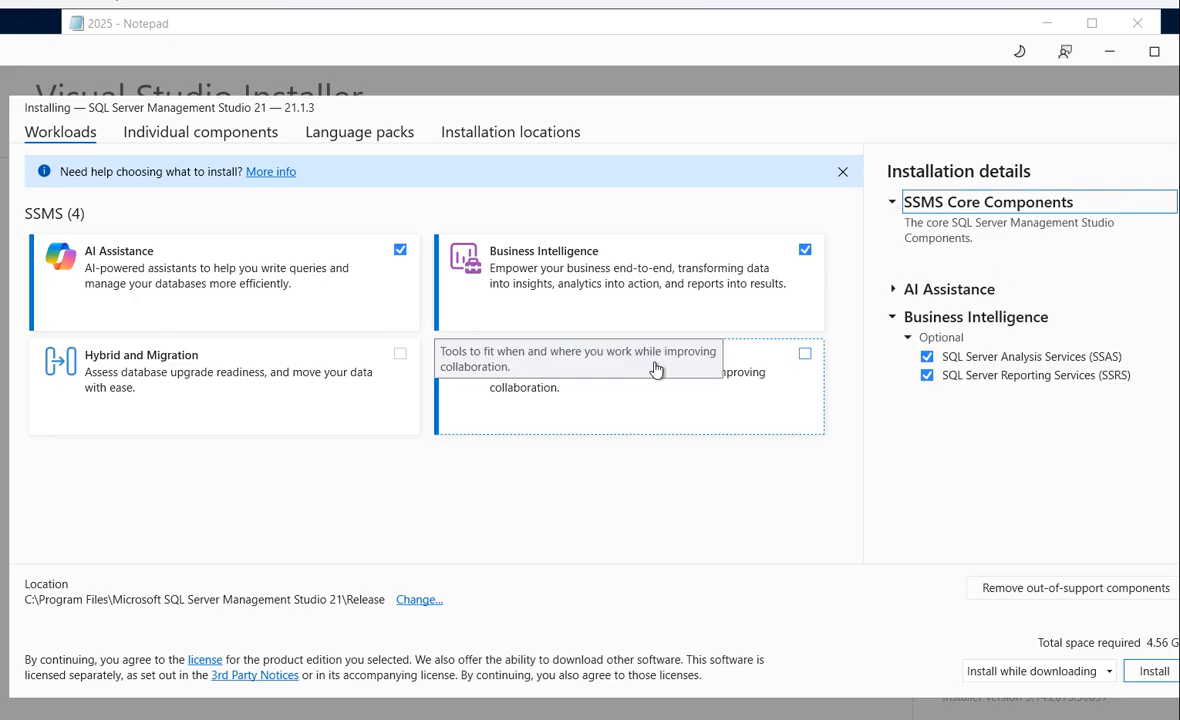
click(400, 356)
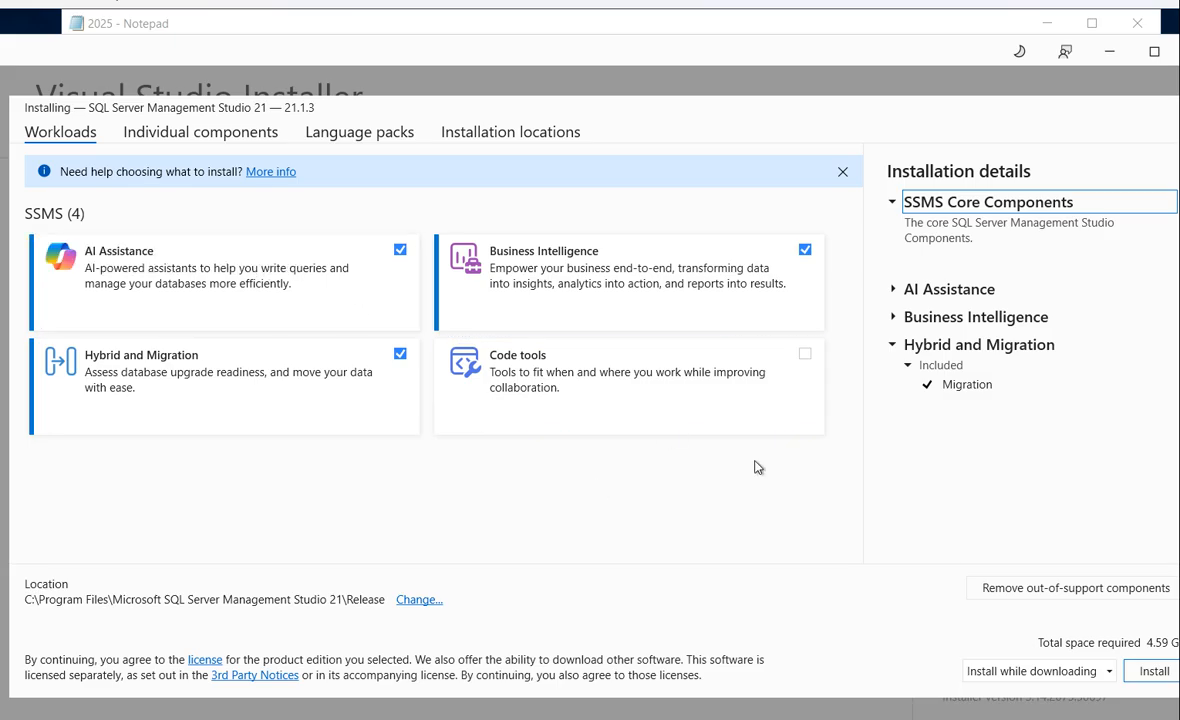
click(1152, 671)
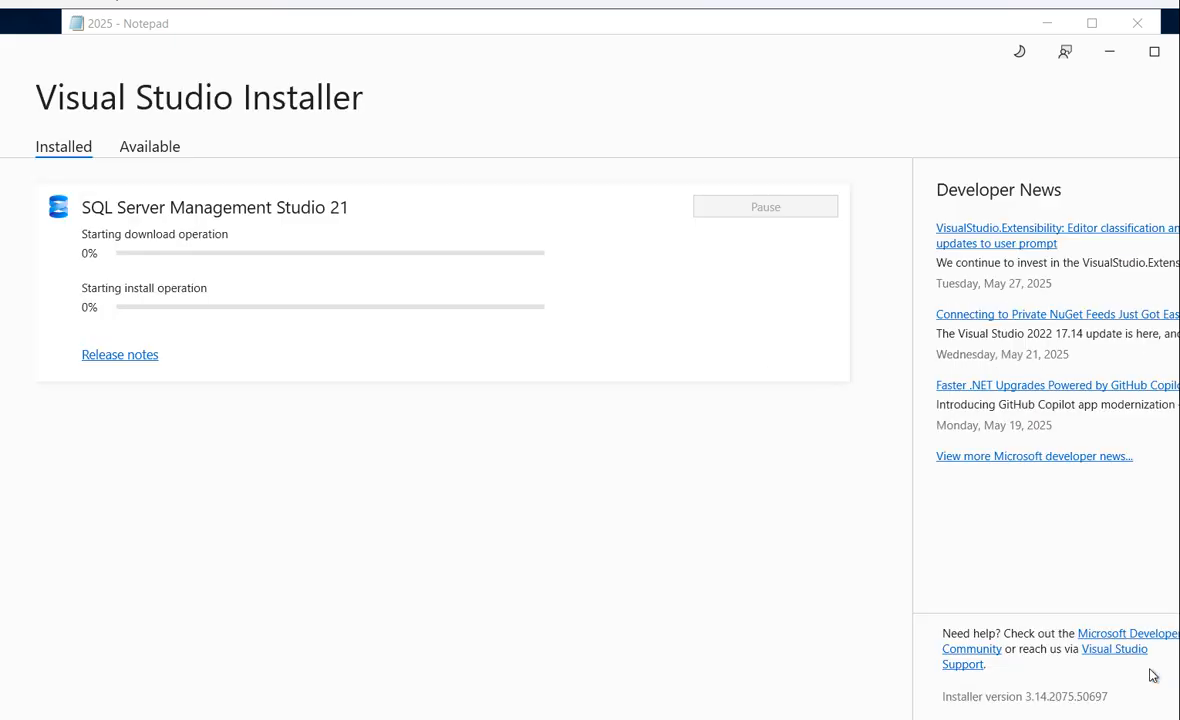
Look over the available Visual Studio products in the installer and return to the installed products
click(160, 148)
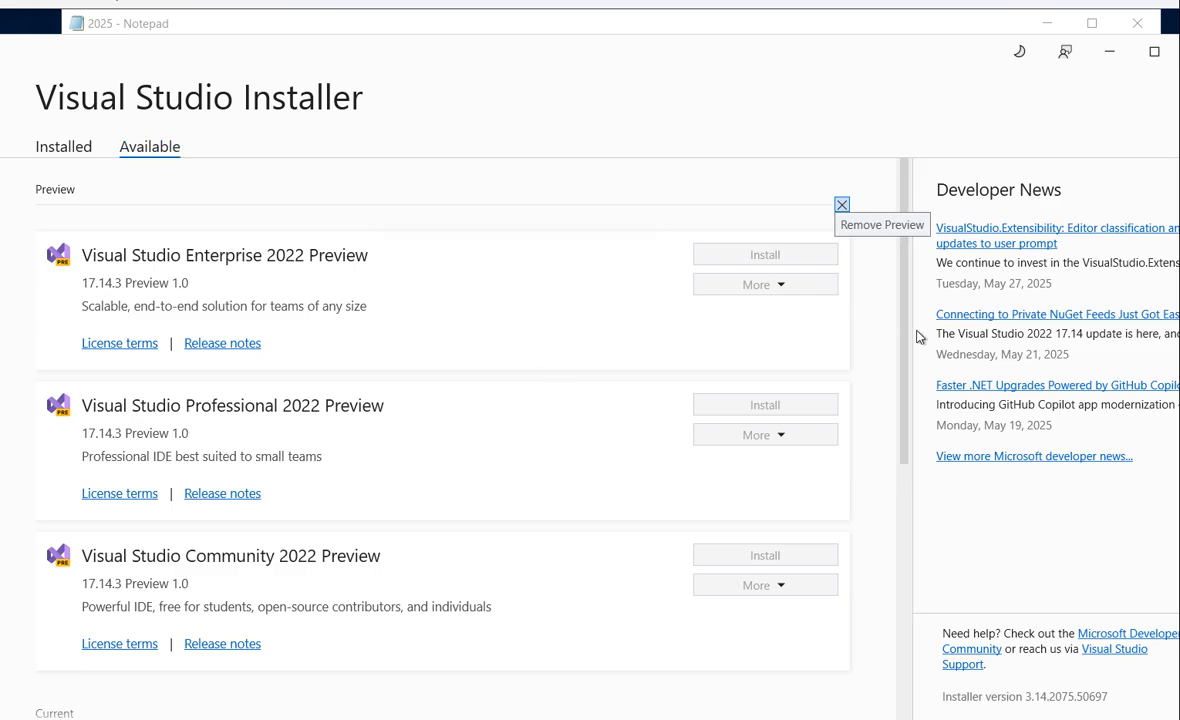
drag(911, 331, 865, 371)
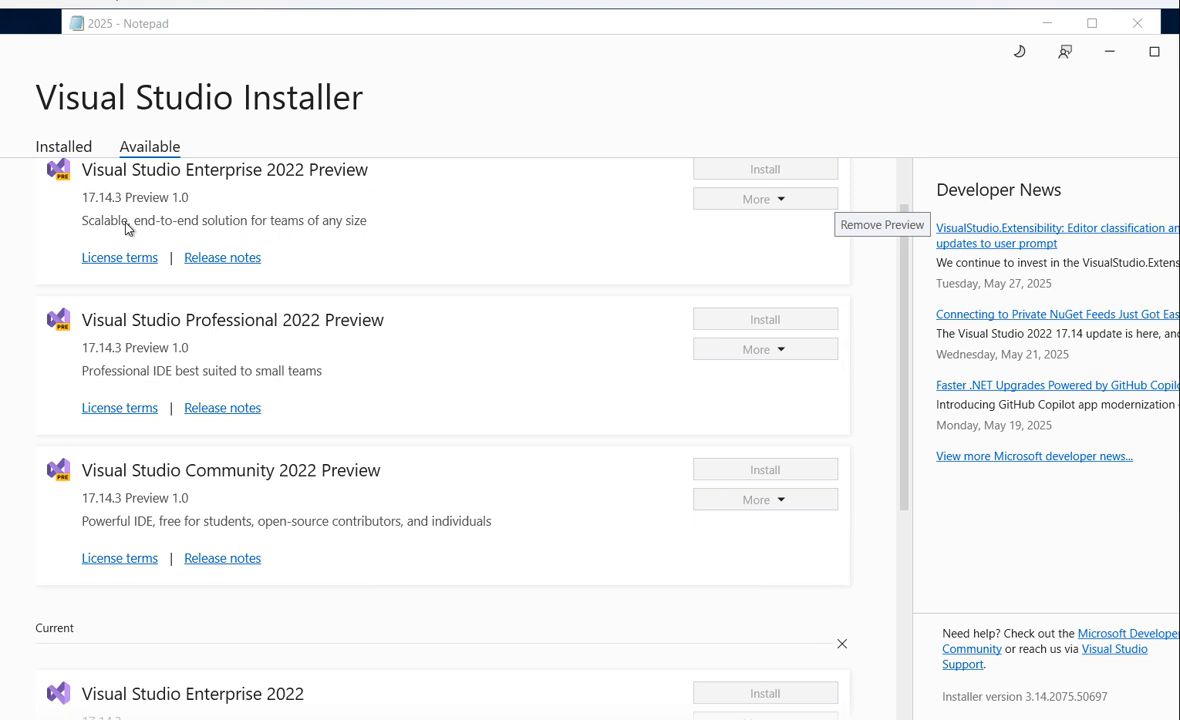
click(44, 140)
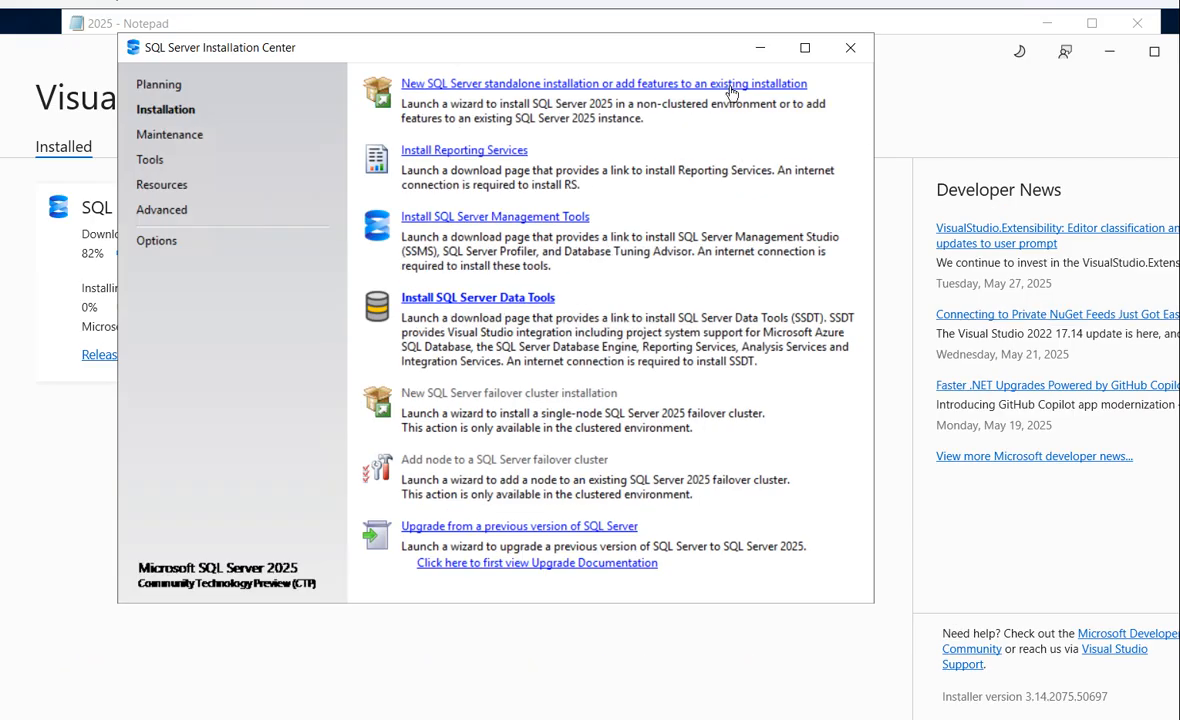
Start a new SQL Server standalone installation and check the free edition choice in the setup wizard
click(725, 84)
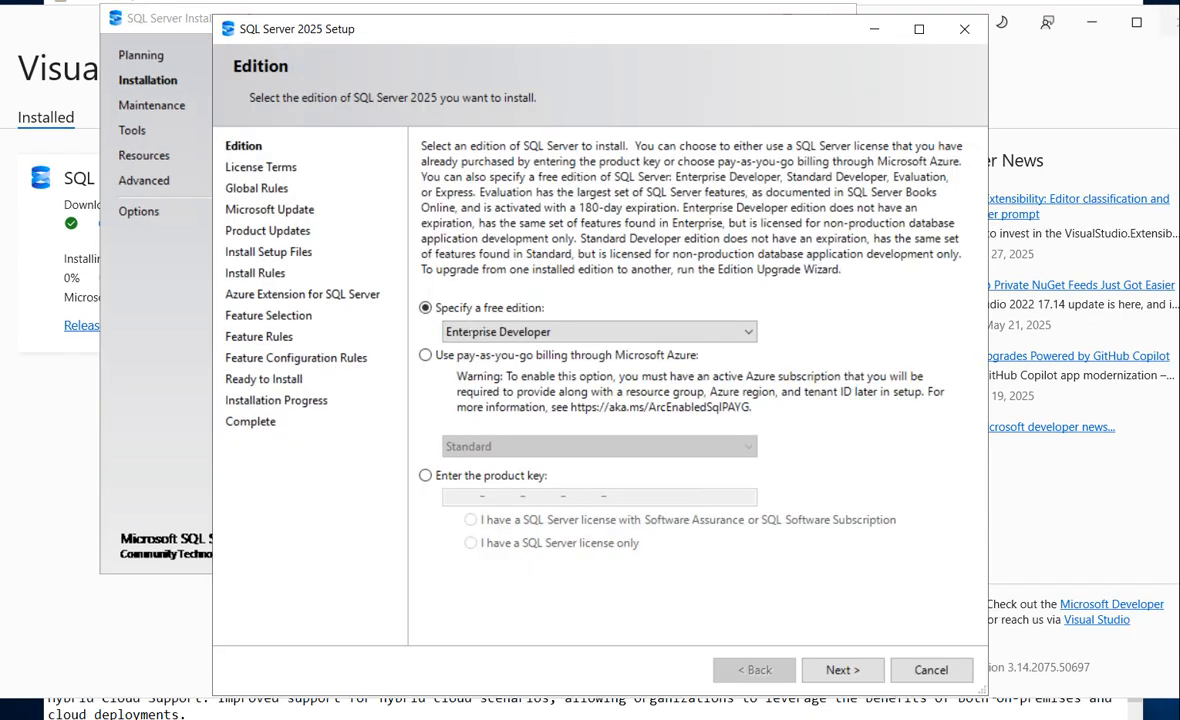
click(476, 331)
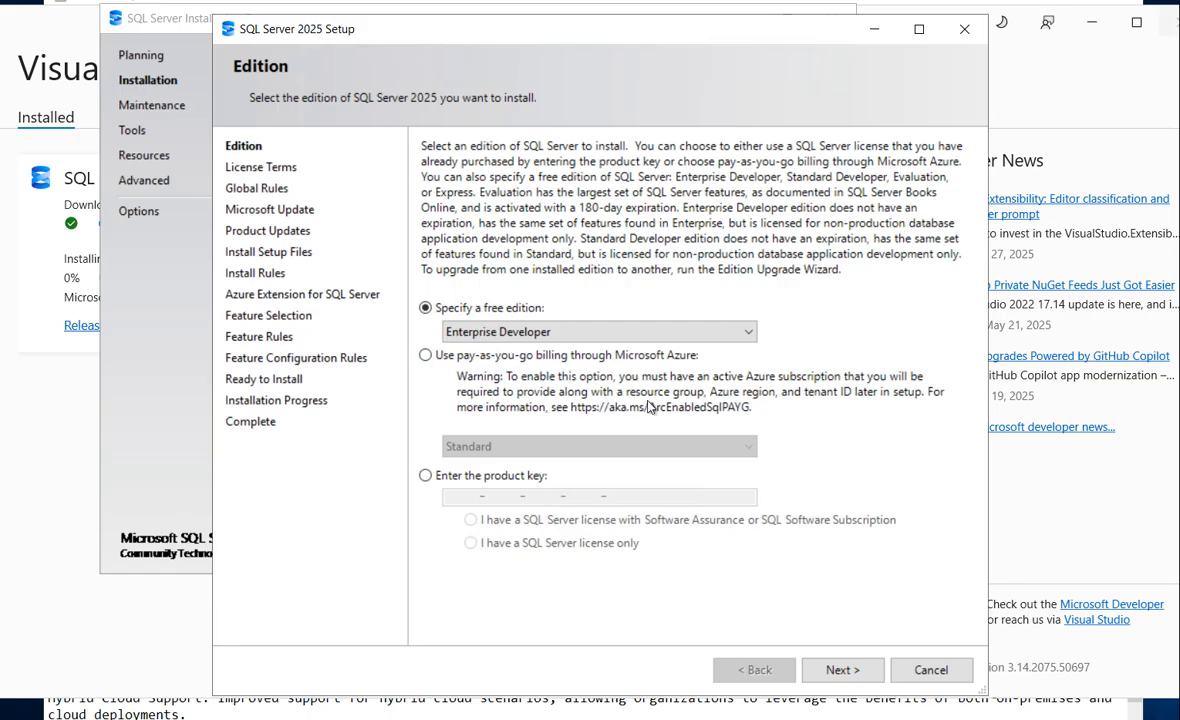
Try the pay-as-you-go billing option with its edition list, and the product key option with a SQL Server license only
click(426, 355)
click(485, 446)
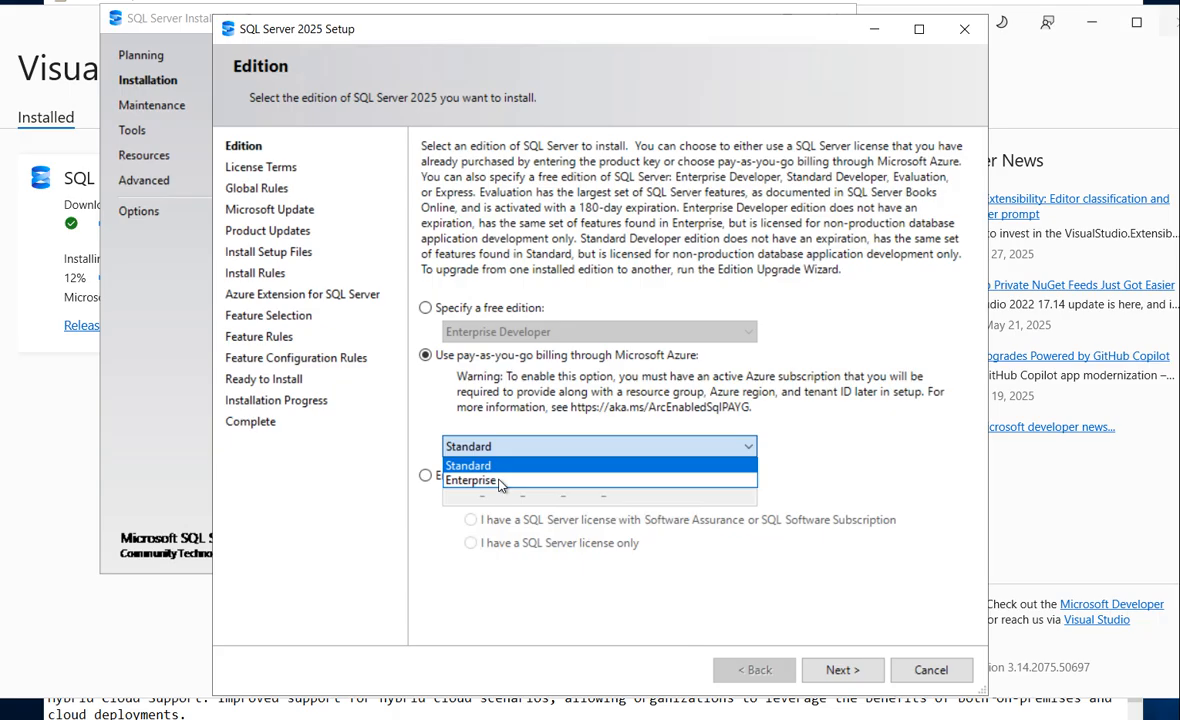
click(433, 316)
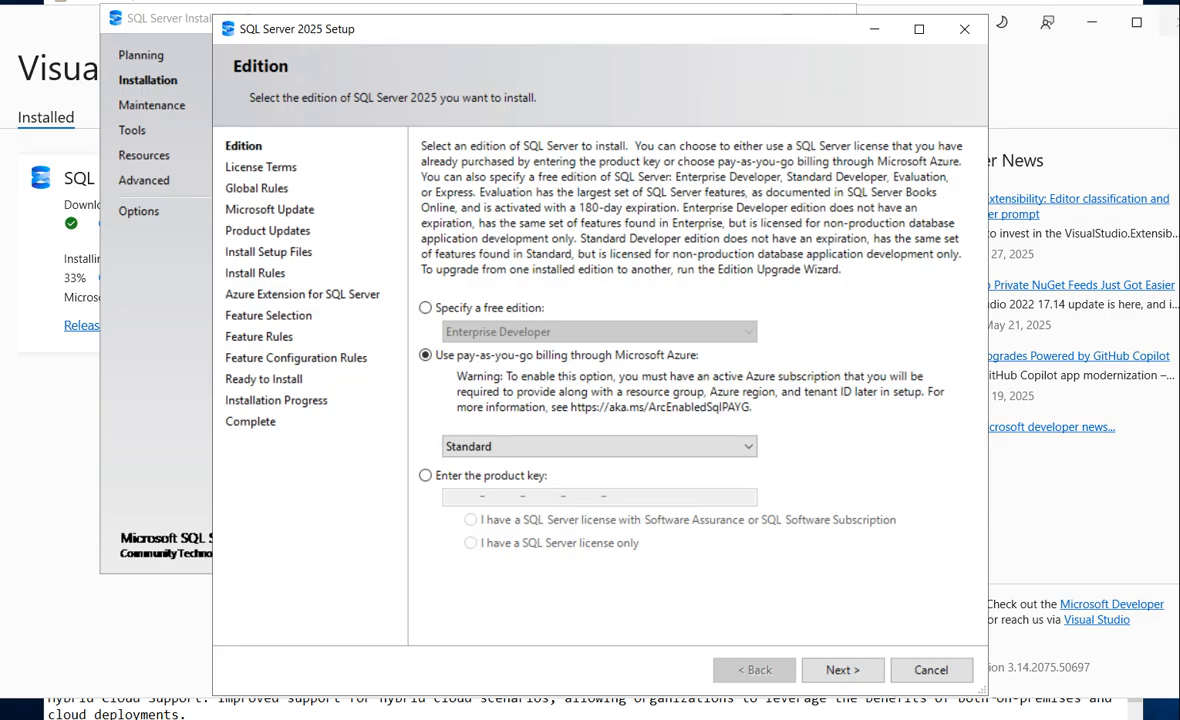
click(426, 476)
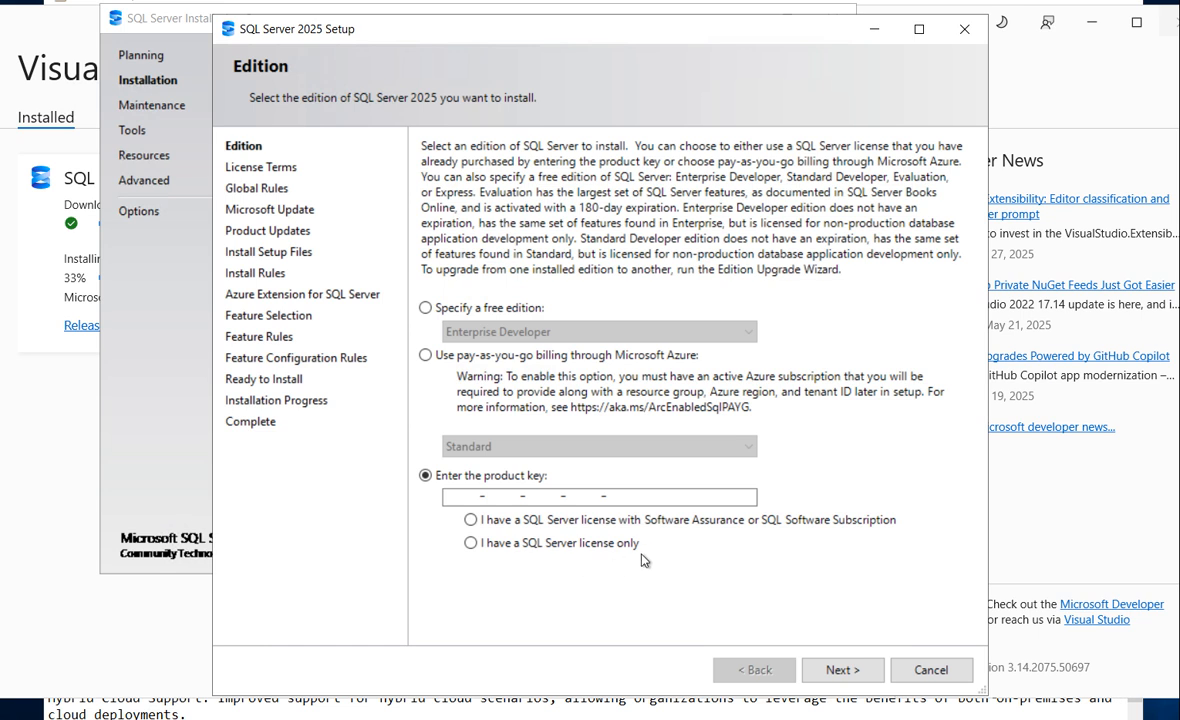
click(472, 544)
Choose the free Enterprise Developer edition for the SQL Server 2025 installation and continue to the license terms
click(427, 310)
click(552, 334)
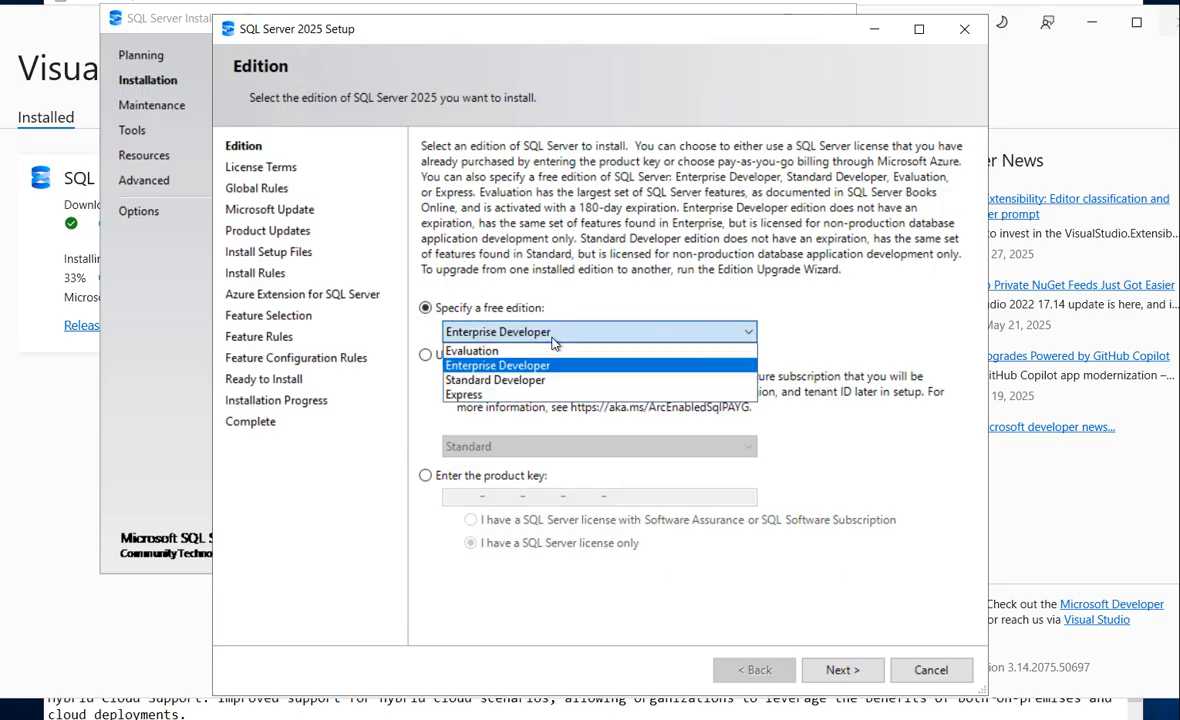
click(552, 334)
click(552, 334)
click(550, 334)
click(511, 337)
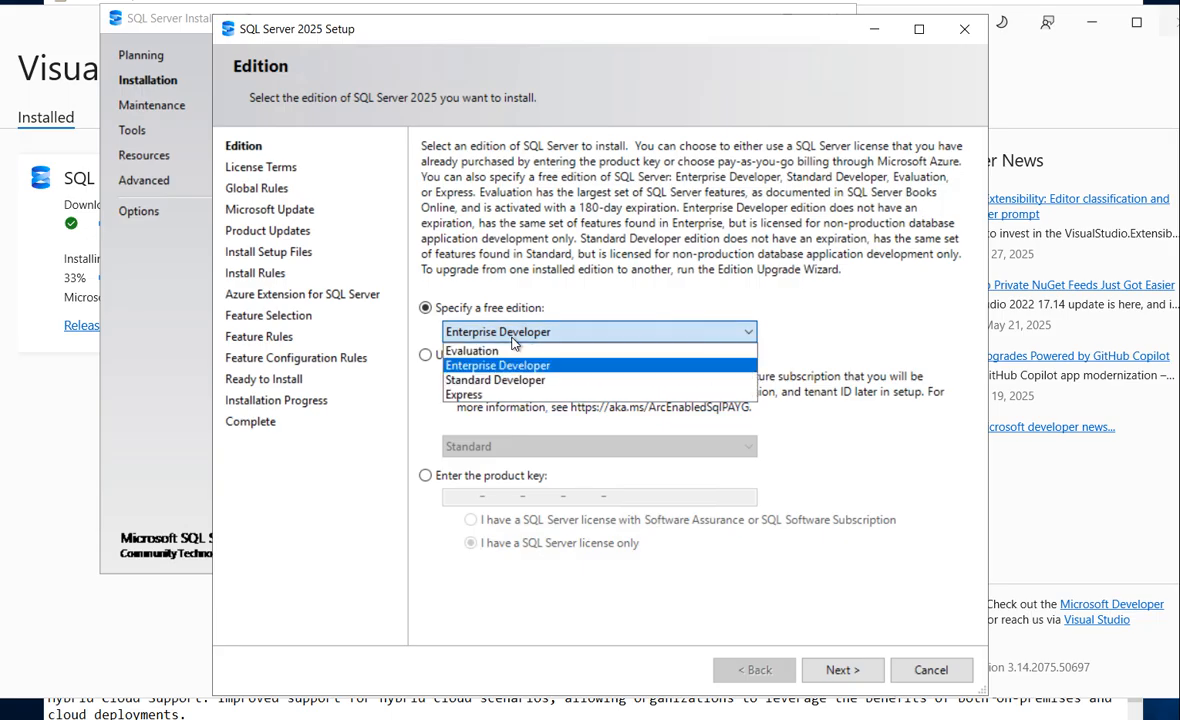
click(470, 366)
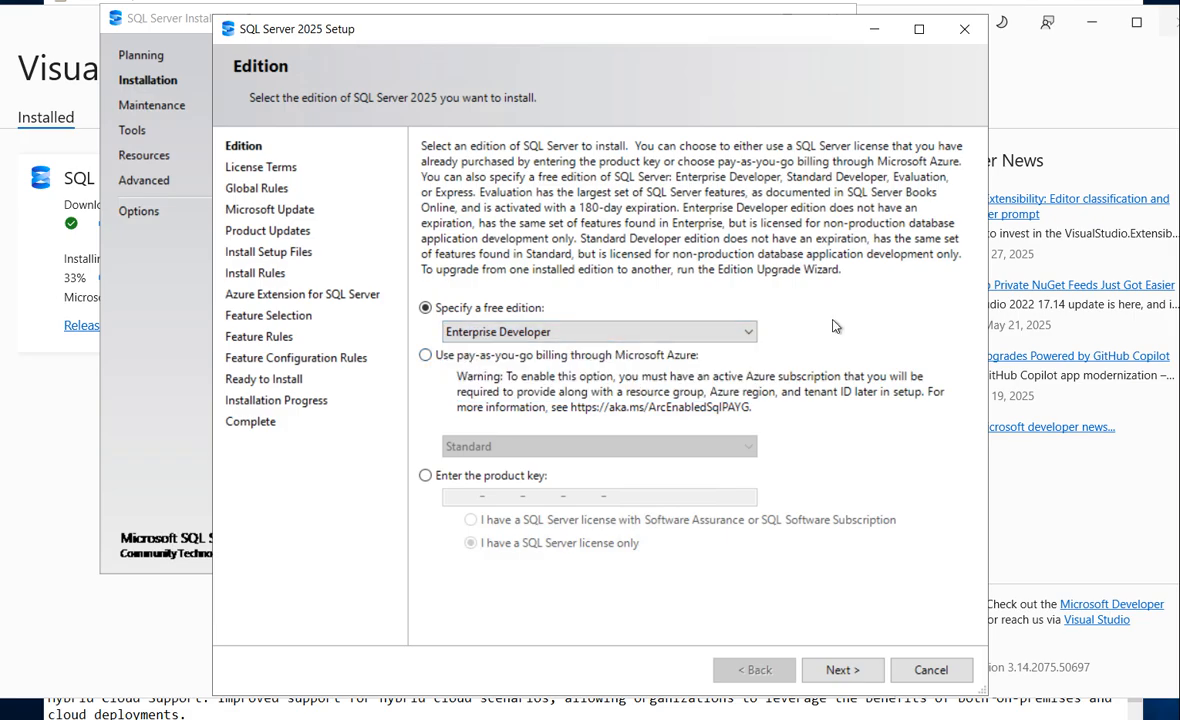
click(840, 672)
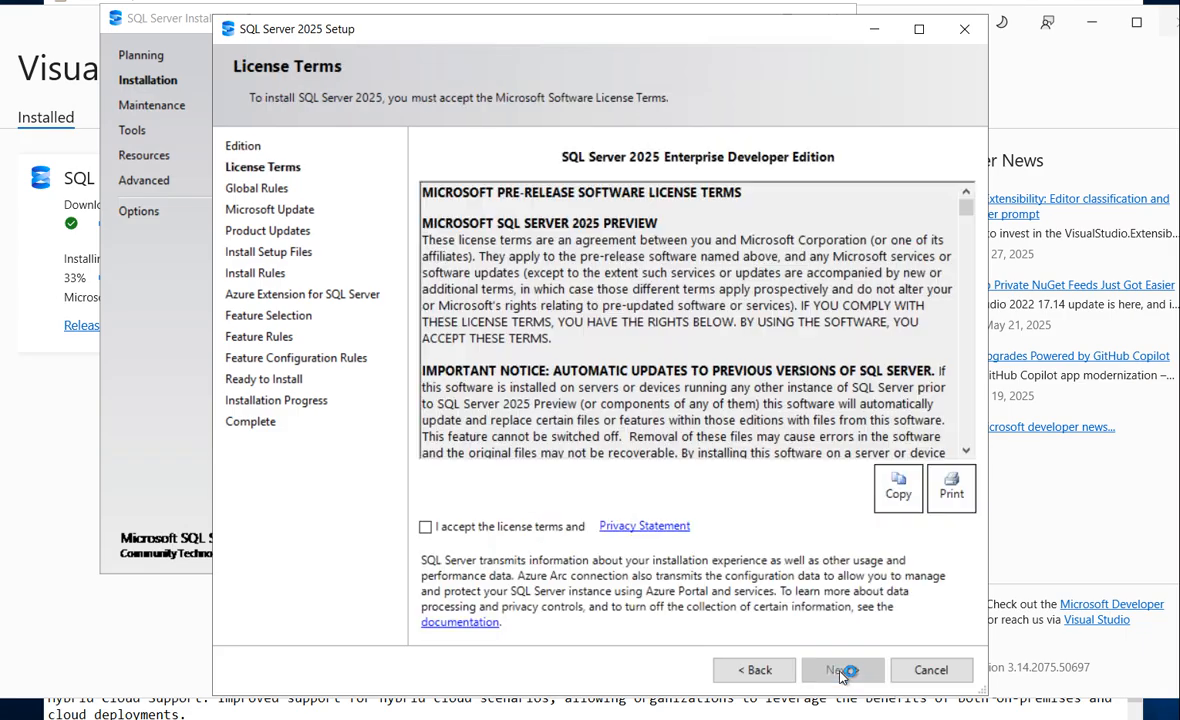
Accept the license terms and proceed past the update and install rules pages without enabling Microsoft Update
click(426, 529)
drag(966, 209, 964, 327)
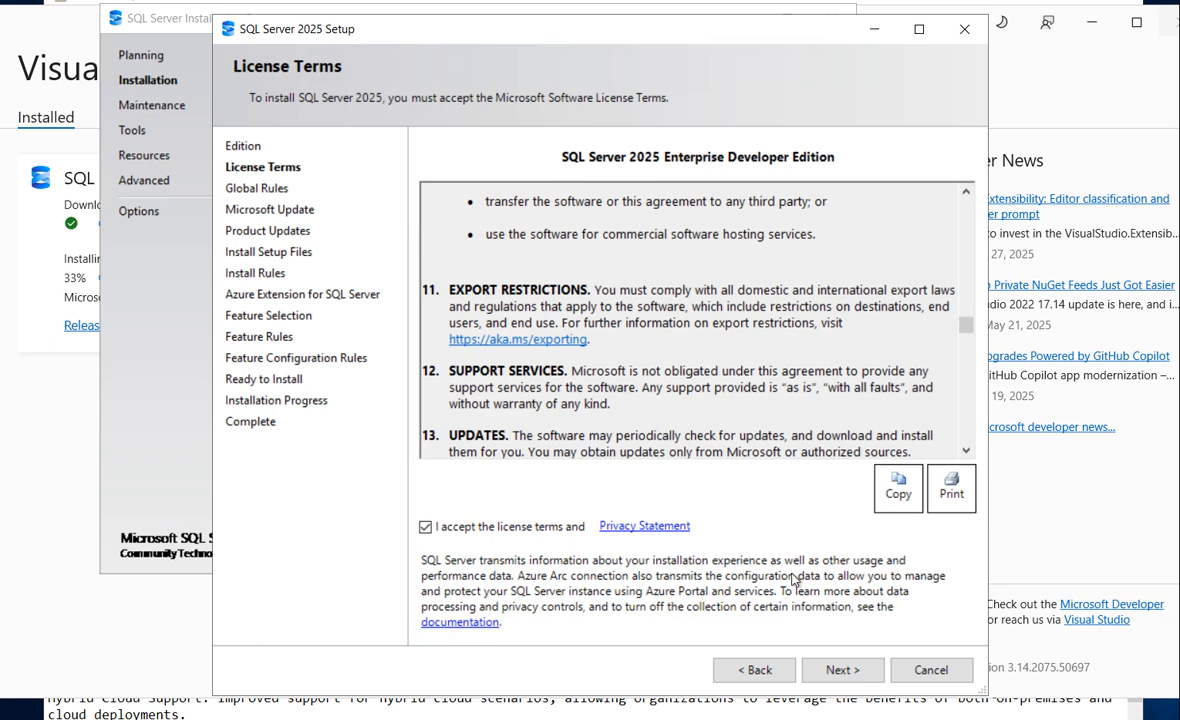
click(838, 672)
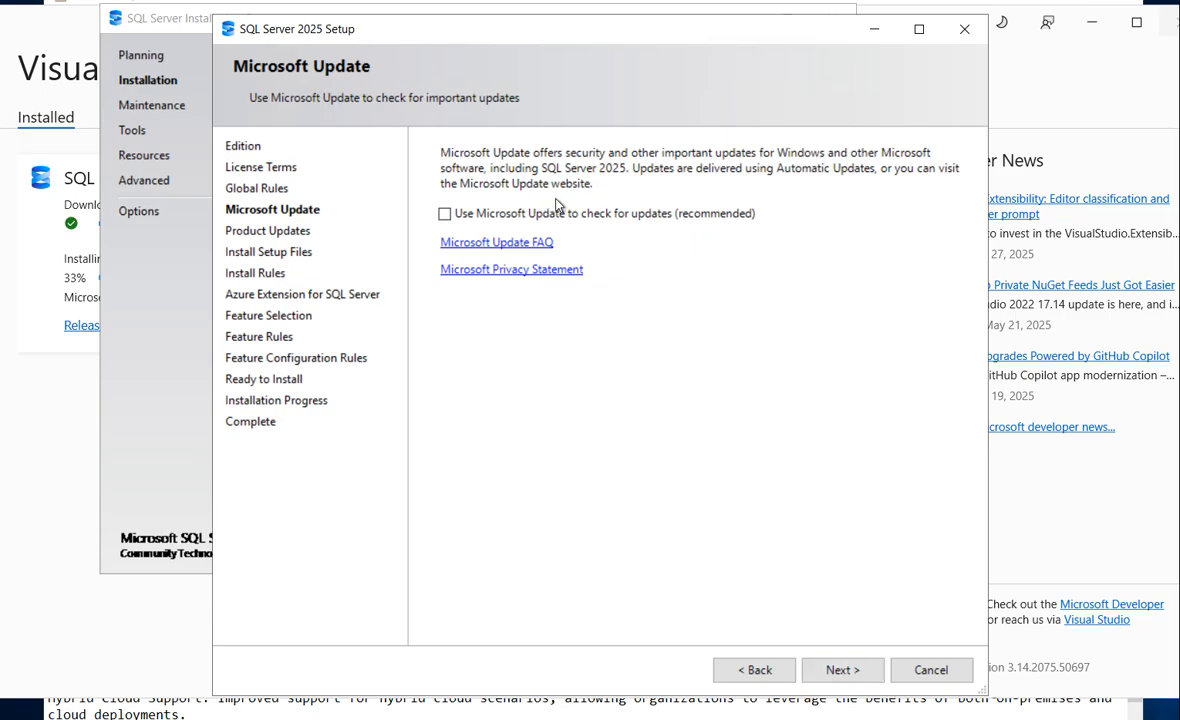
click(838, 670)
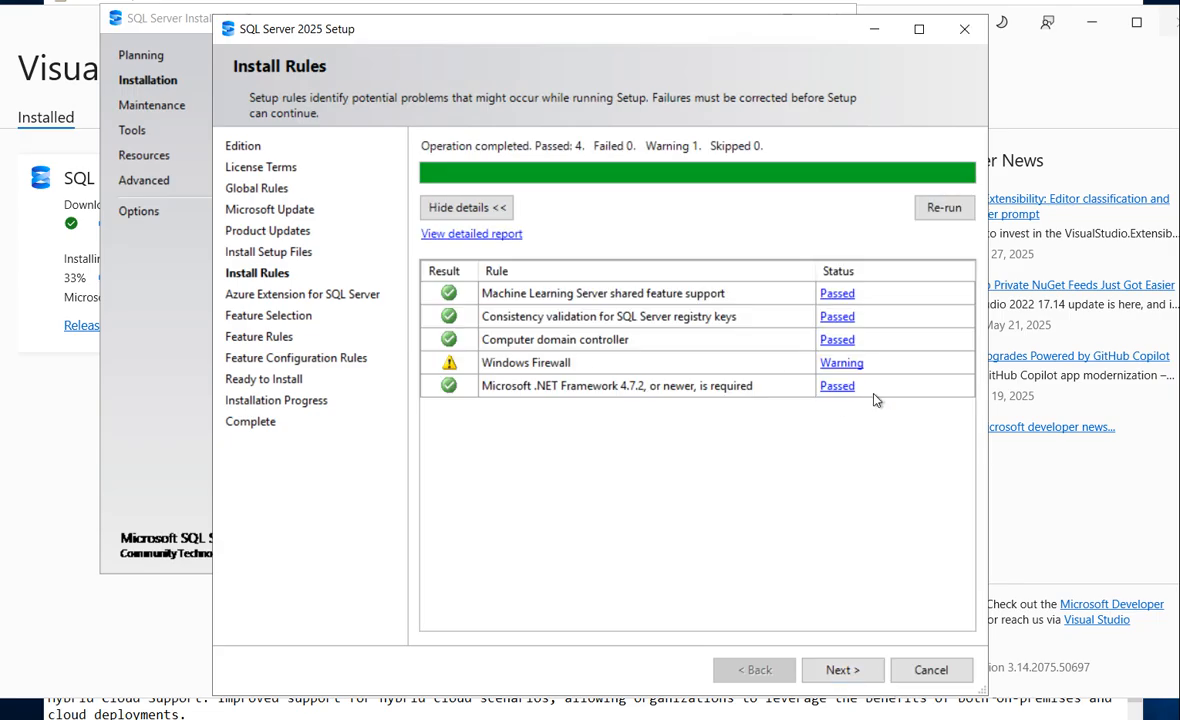
click(846, 670)
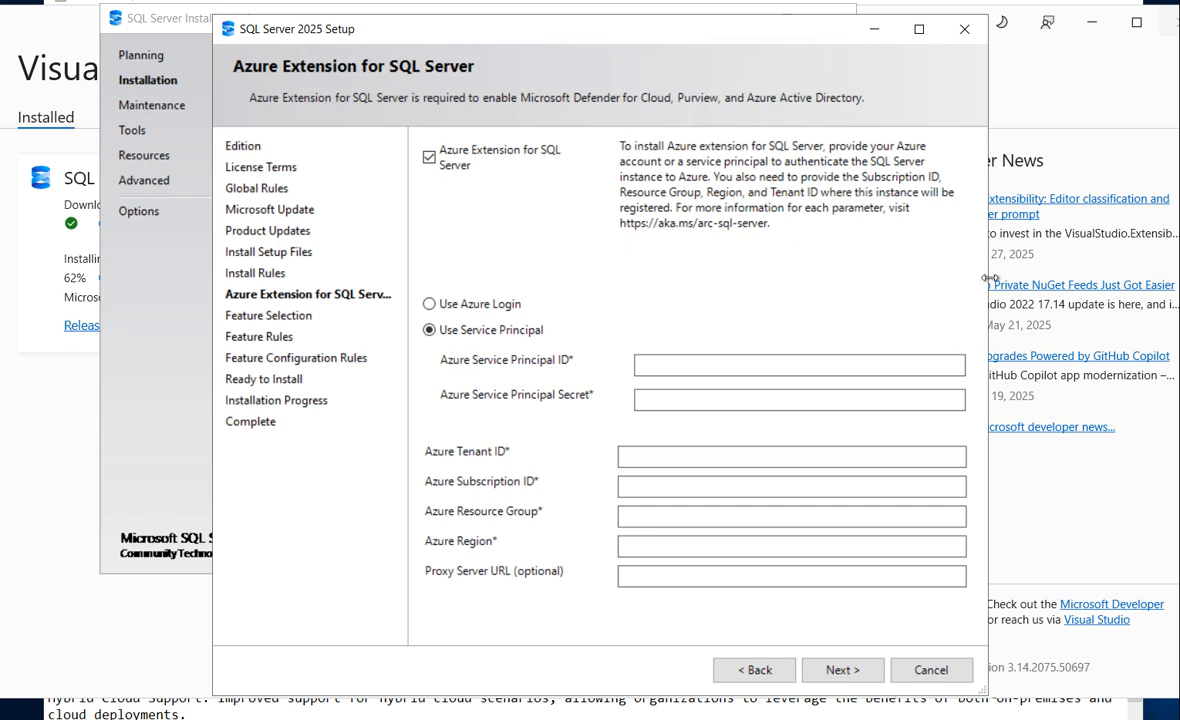
Widen the setup window and exclude the Azure Extension for SQL Server from the installation, continuing to feature selection
drag(988, 282, 1071, 279)
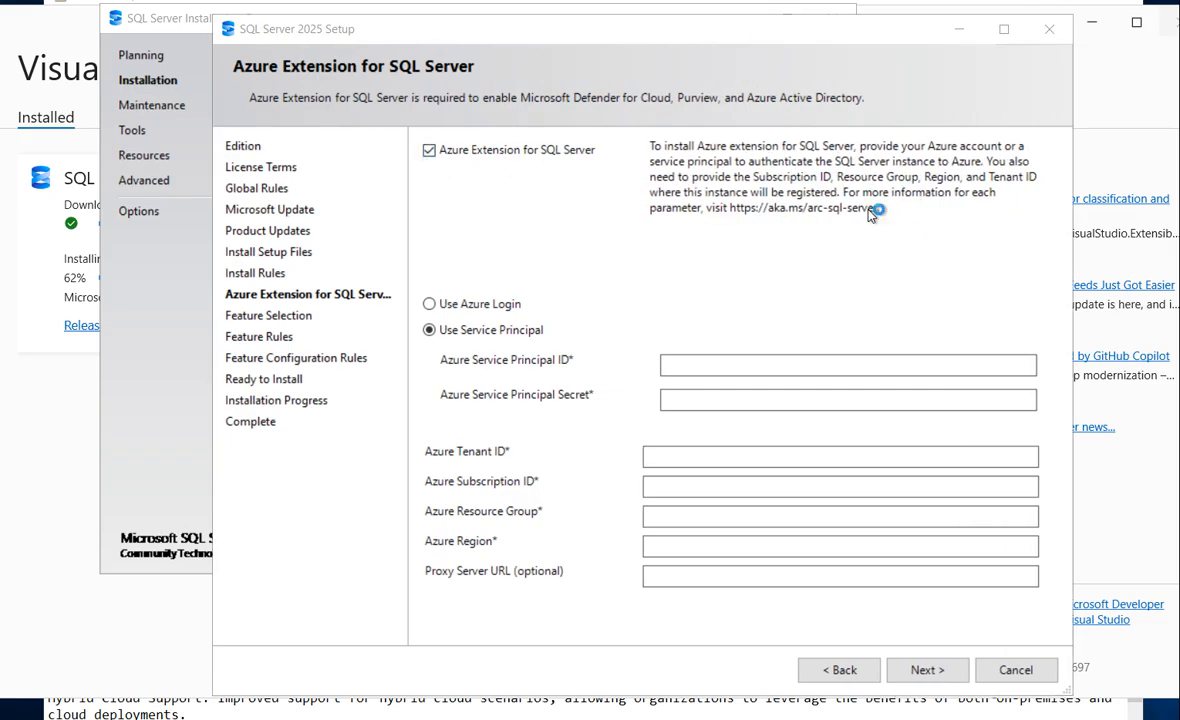
click(740, 256)
click(432, 153)
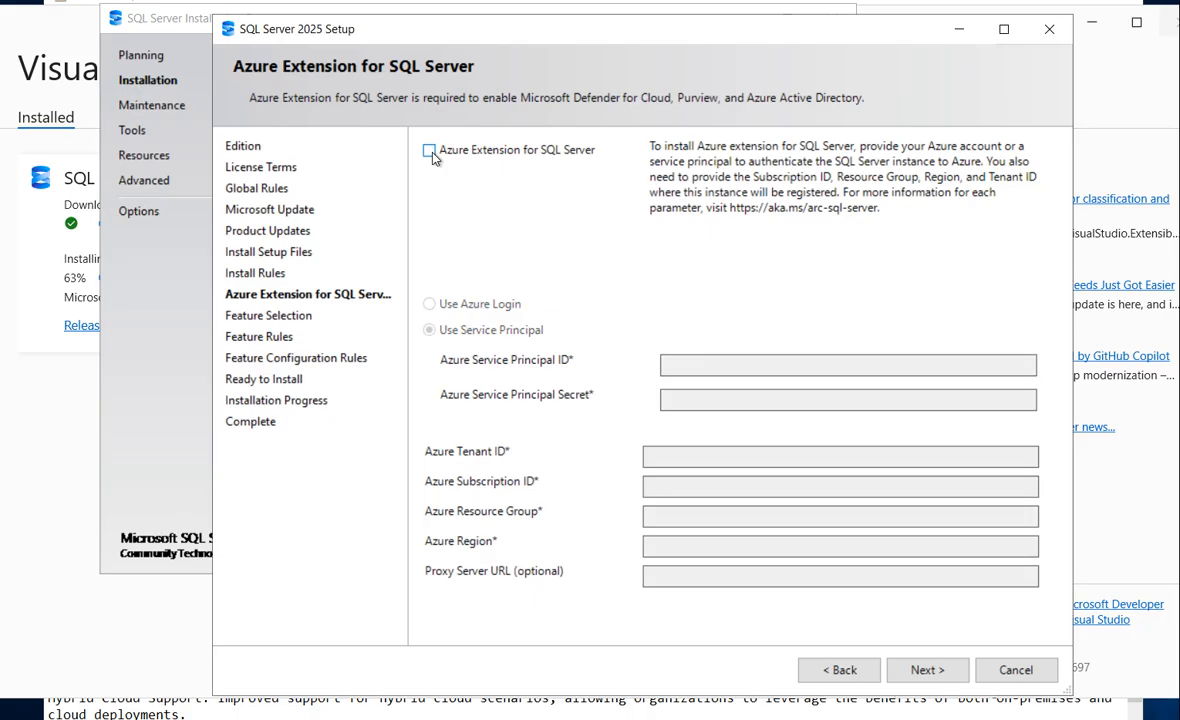
click(431, 151)
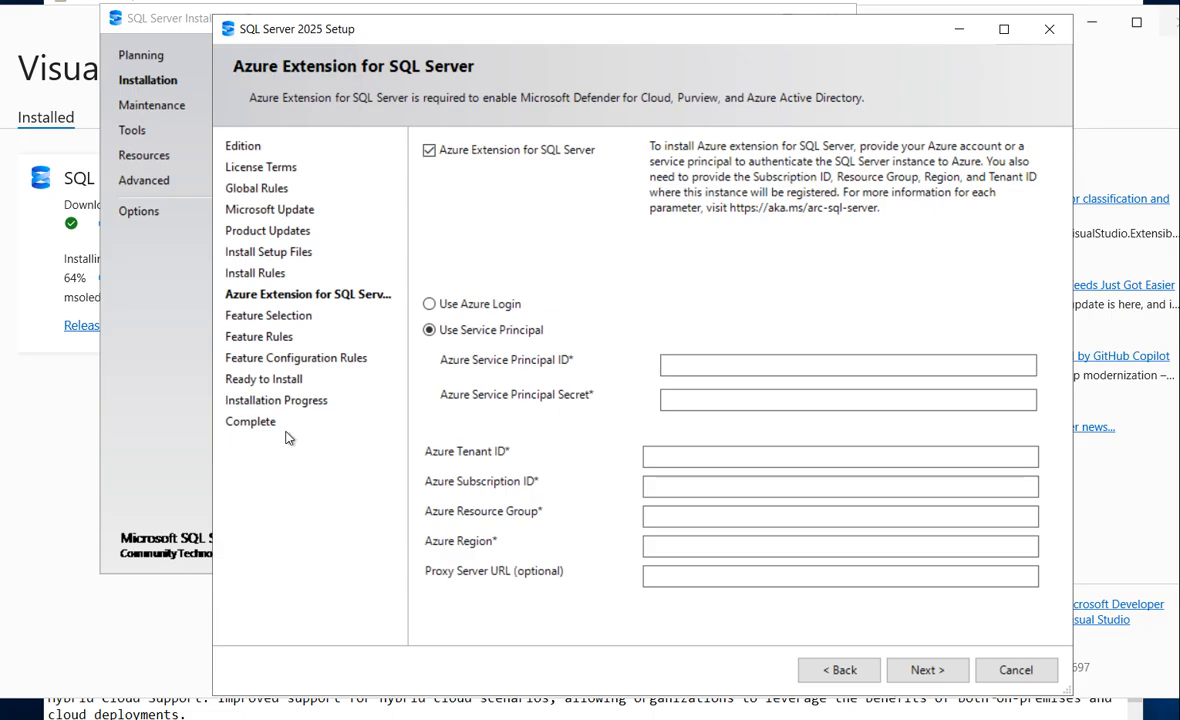
click(430, 150)
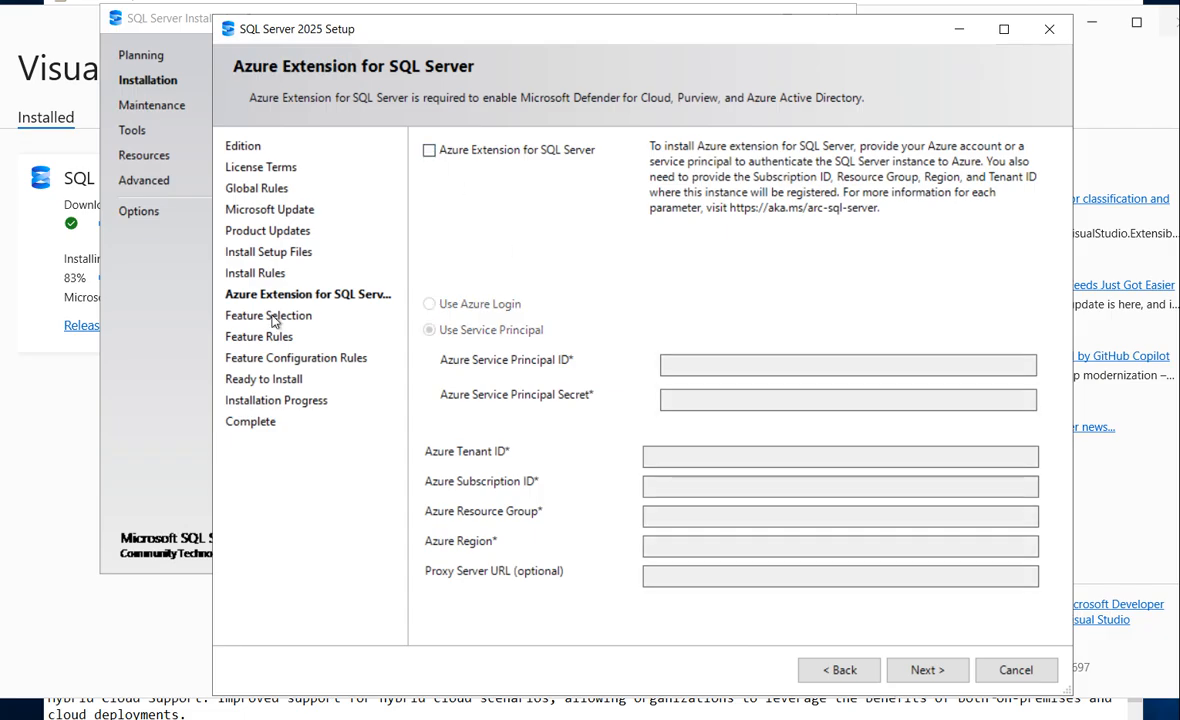
click(925, 671)
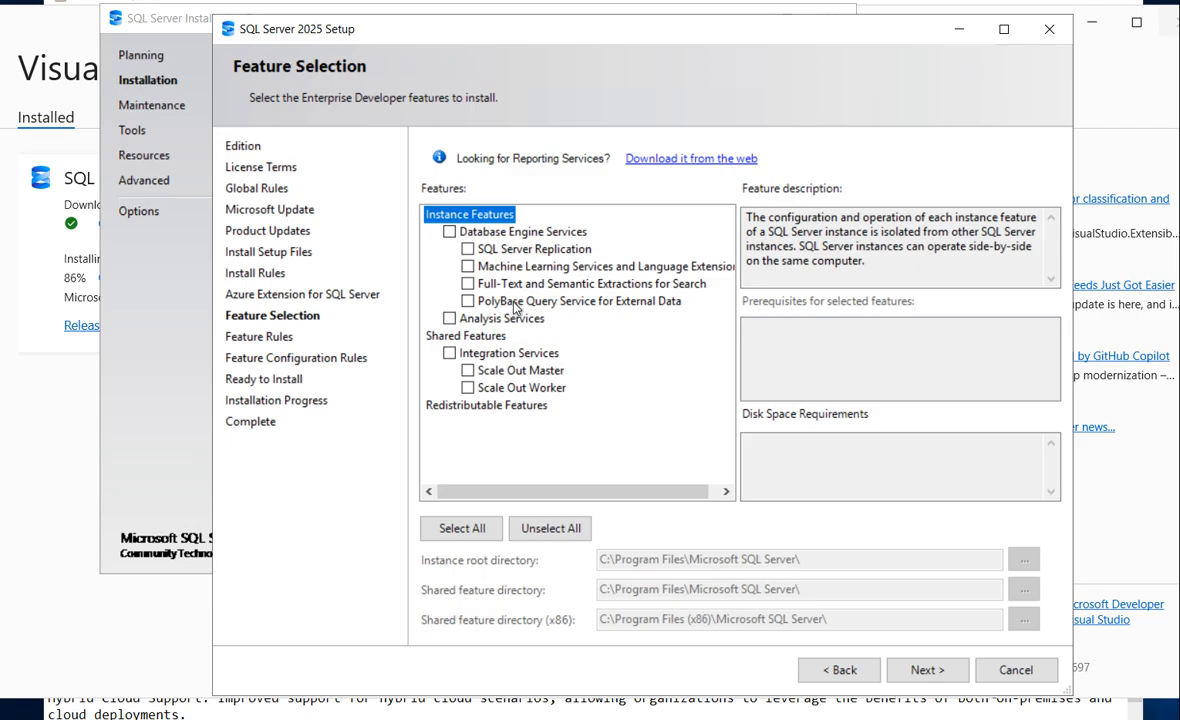
Select the Database Engine Services and SQL Server Replication features and continue to the instance configuration
click(450, 232)
click(467, 249)
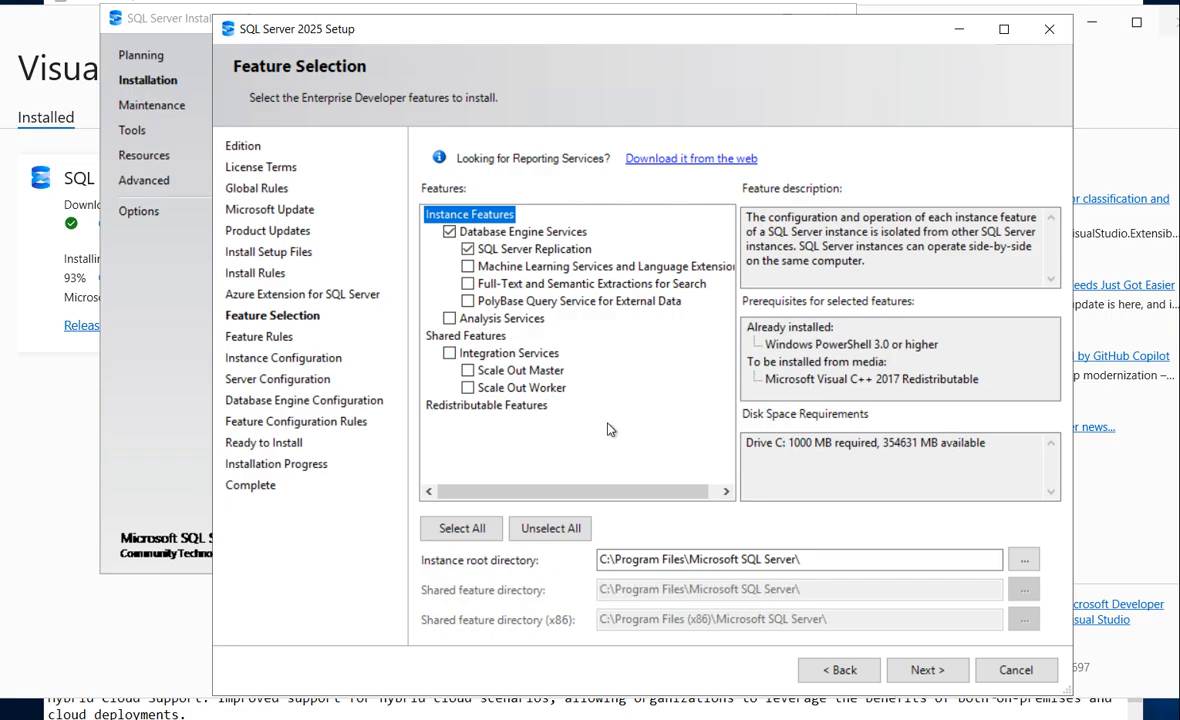
click(943, 676)
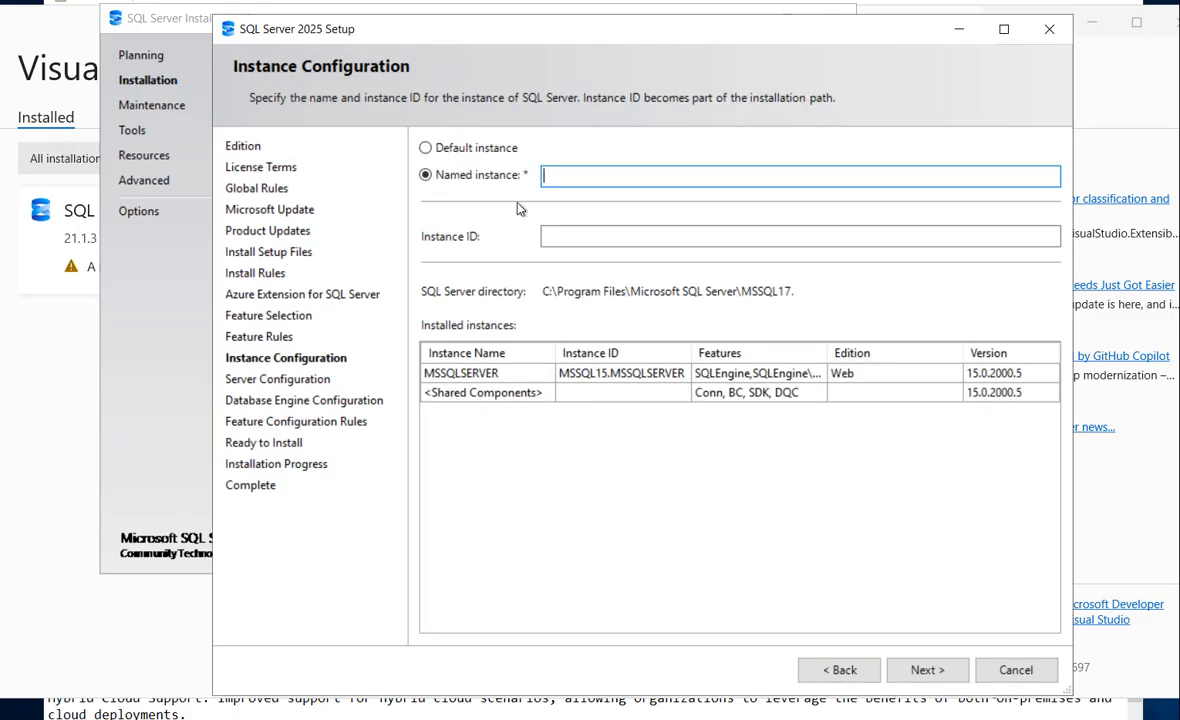
Name the new instance sqlserver2025 without a space and continue to the server configuration
text(sqlserver 2025)
click(591, 176)
key(BackSpace)
click(560, 495)
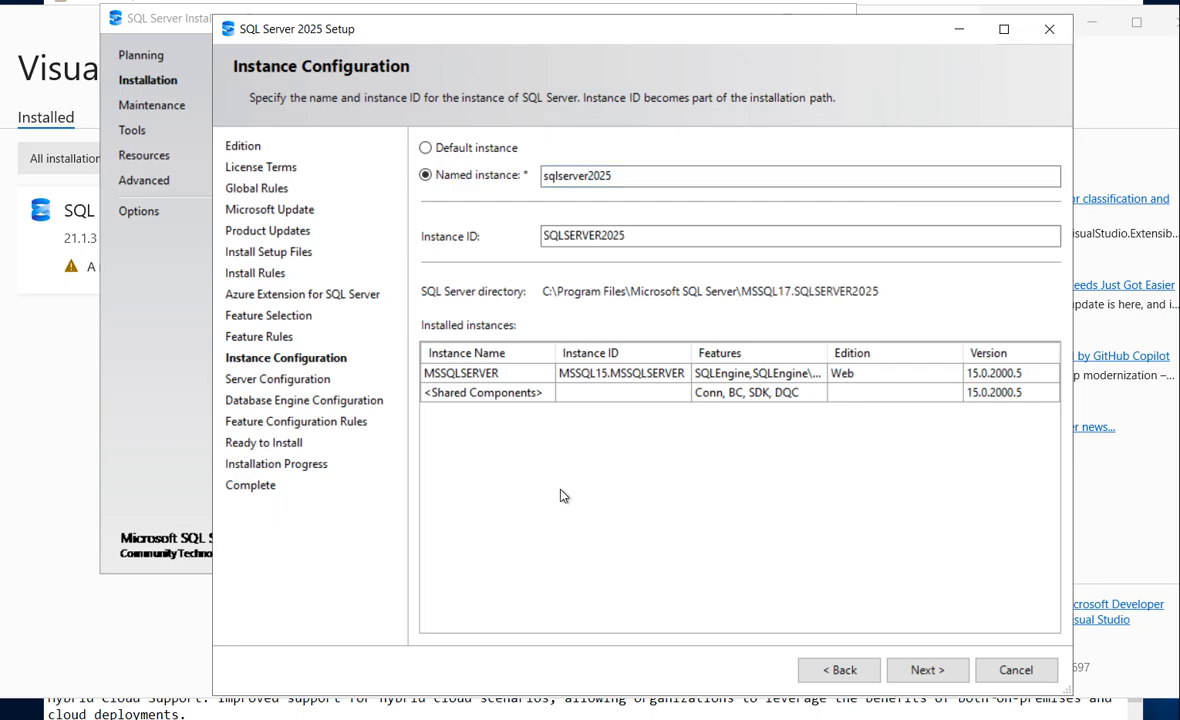
click(918, 668)
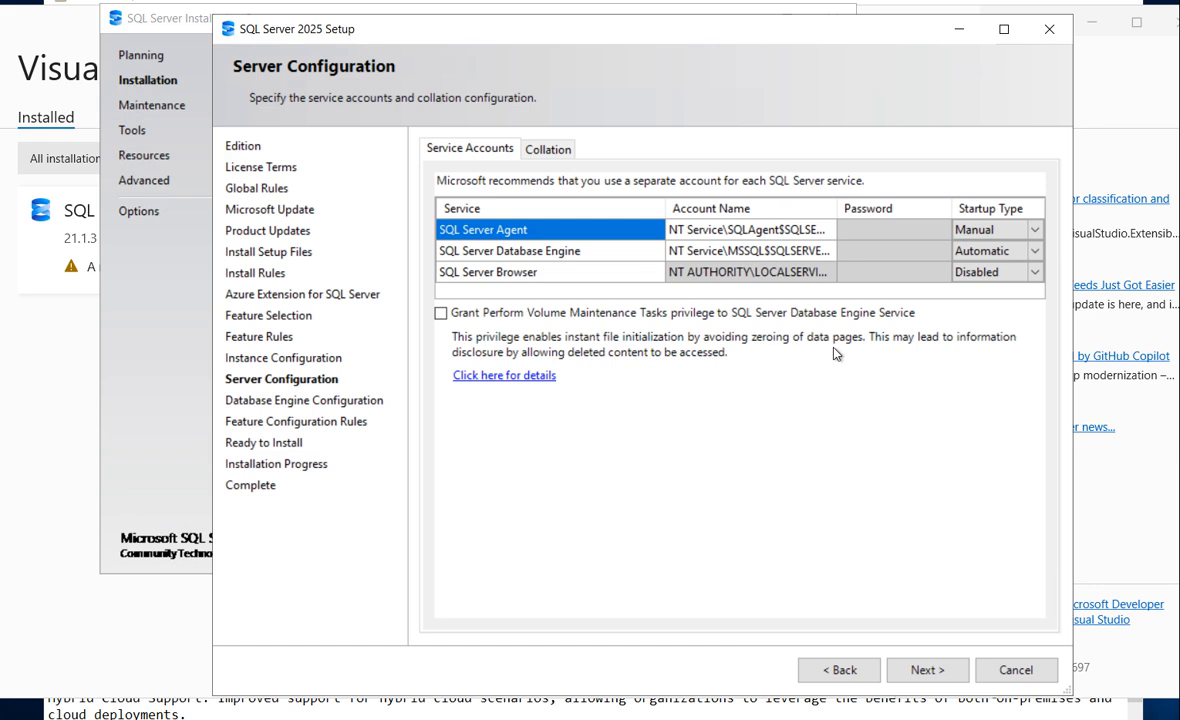
Grant the Perform Volume Maintenance Tasks privilege to the Database Engine service and check the collation before continuing
click(446, 315)
click(545, 150)
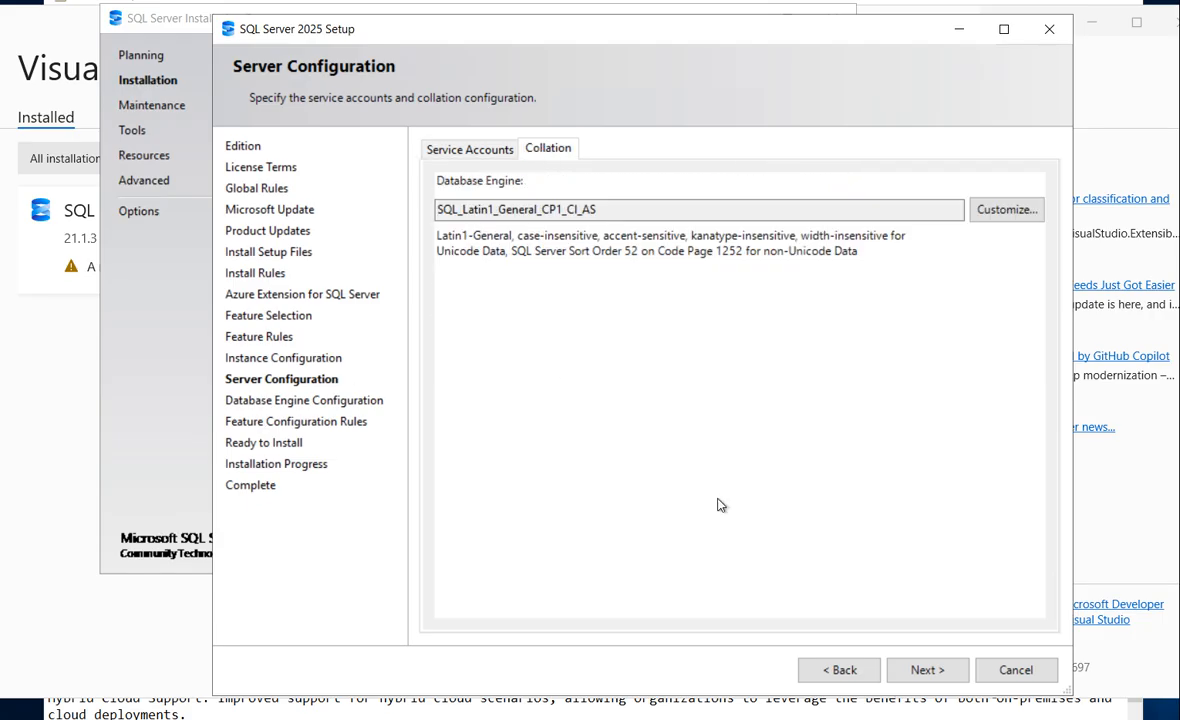
click(924, 667)
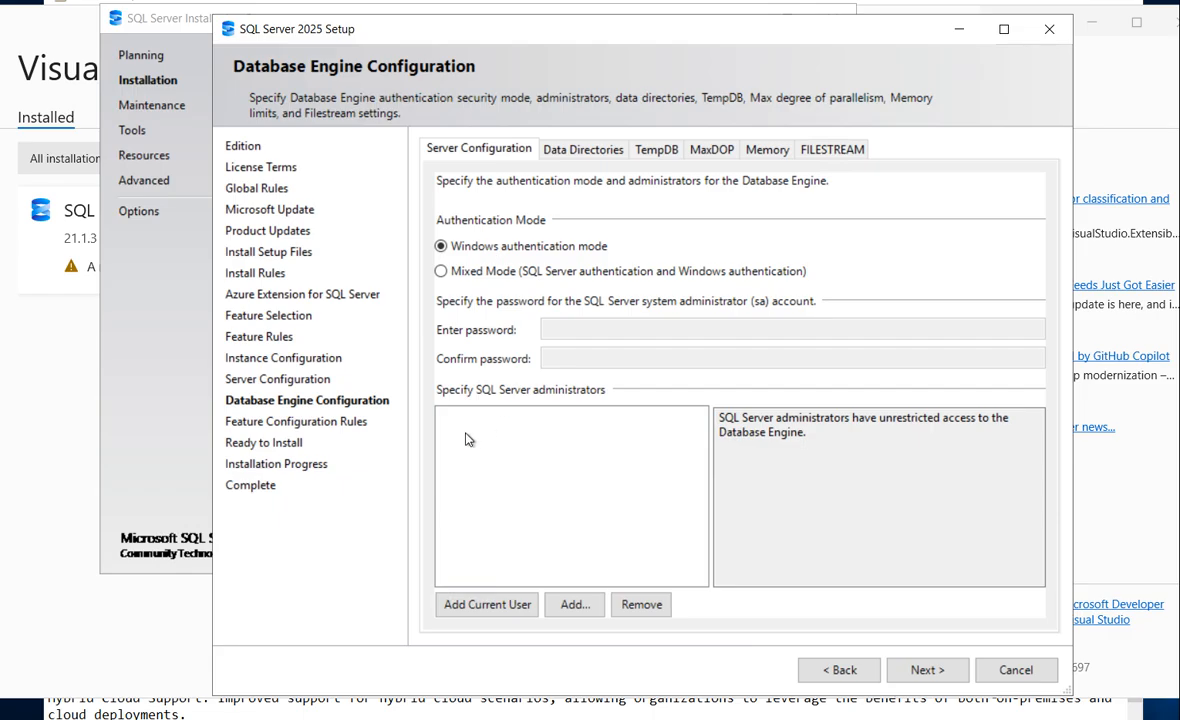
Set Mixed Mode authentication, enter and confirm the sa account password, and add the current user as a SQL Server administrator
click(443, 268)
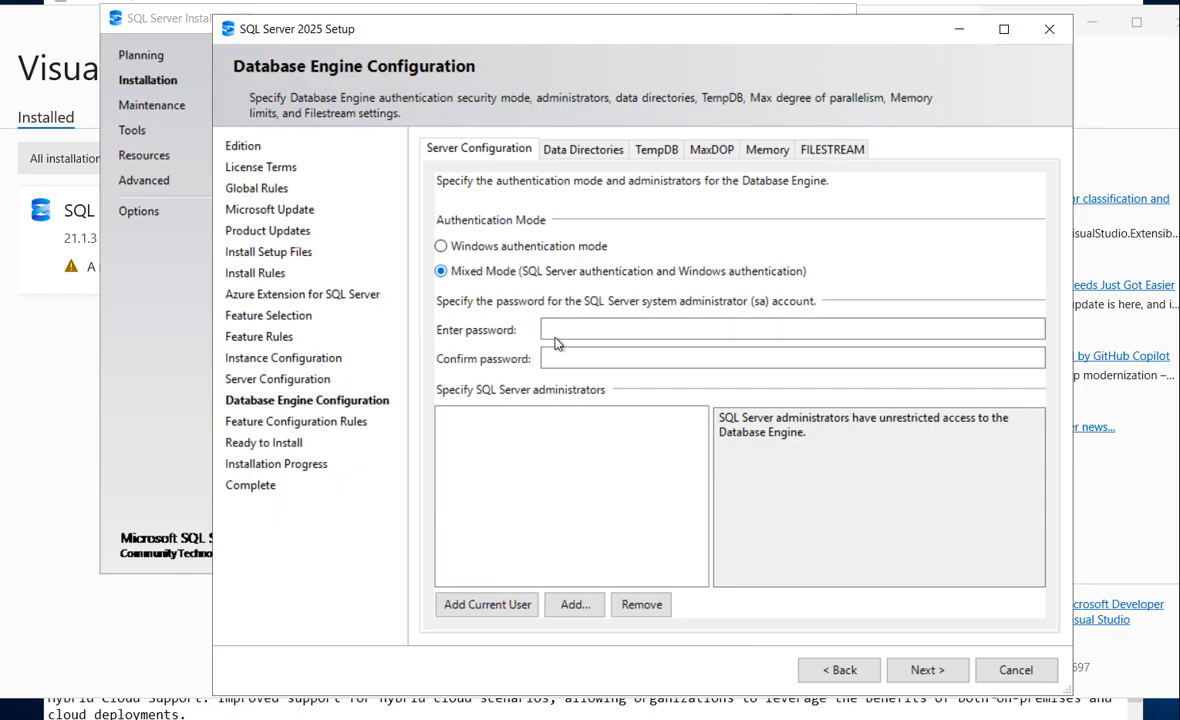
click(560, 329)
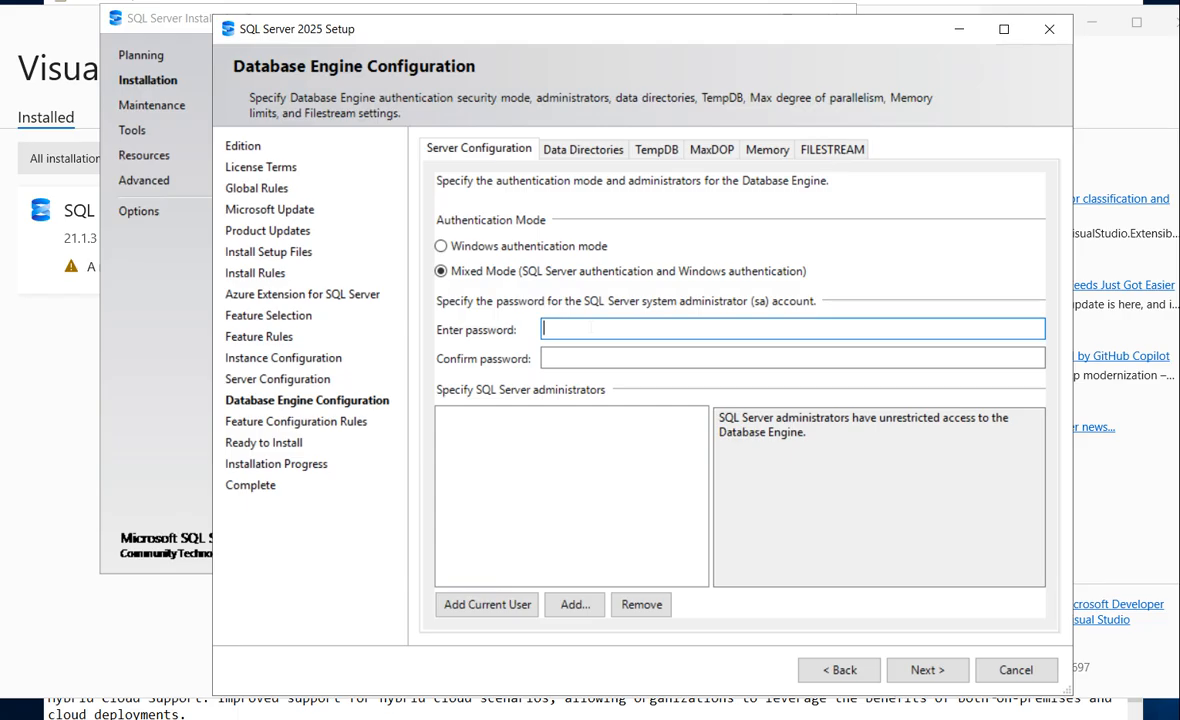
text(•••••••••••••)
click(555, 357)
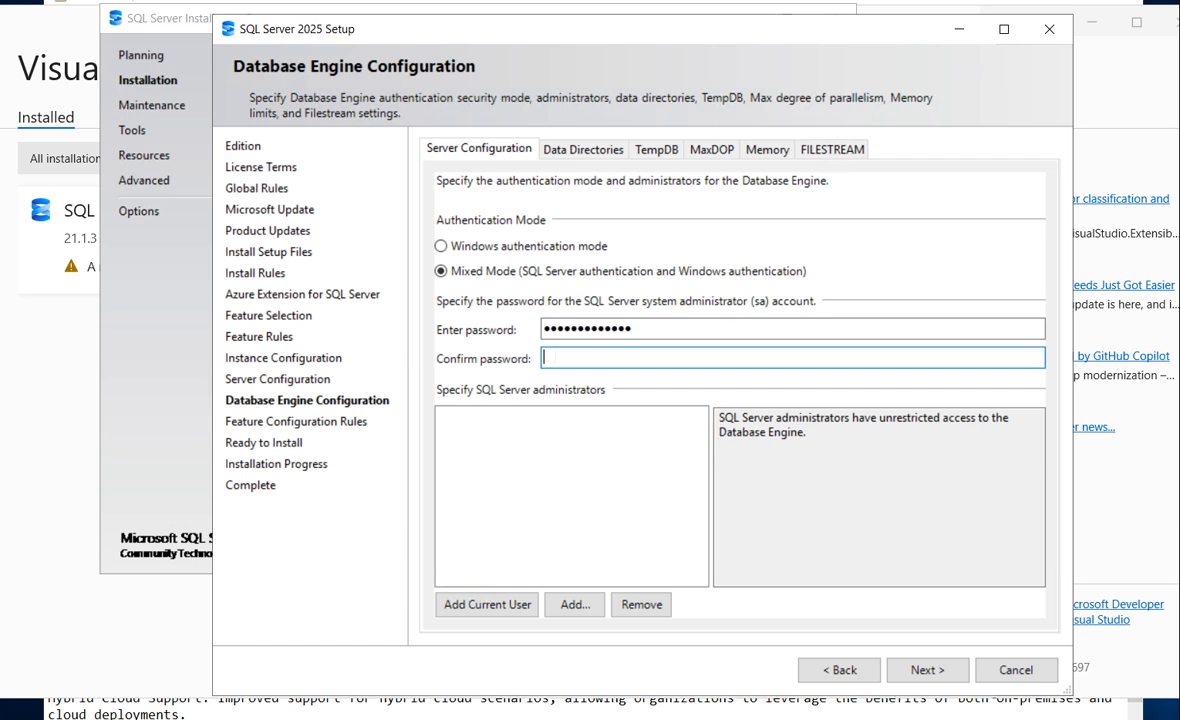
text(•••••••••••••)
click(496, 487)
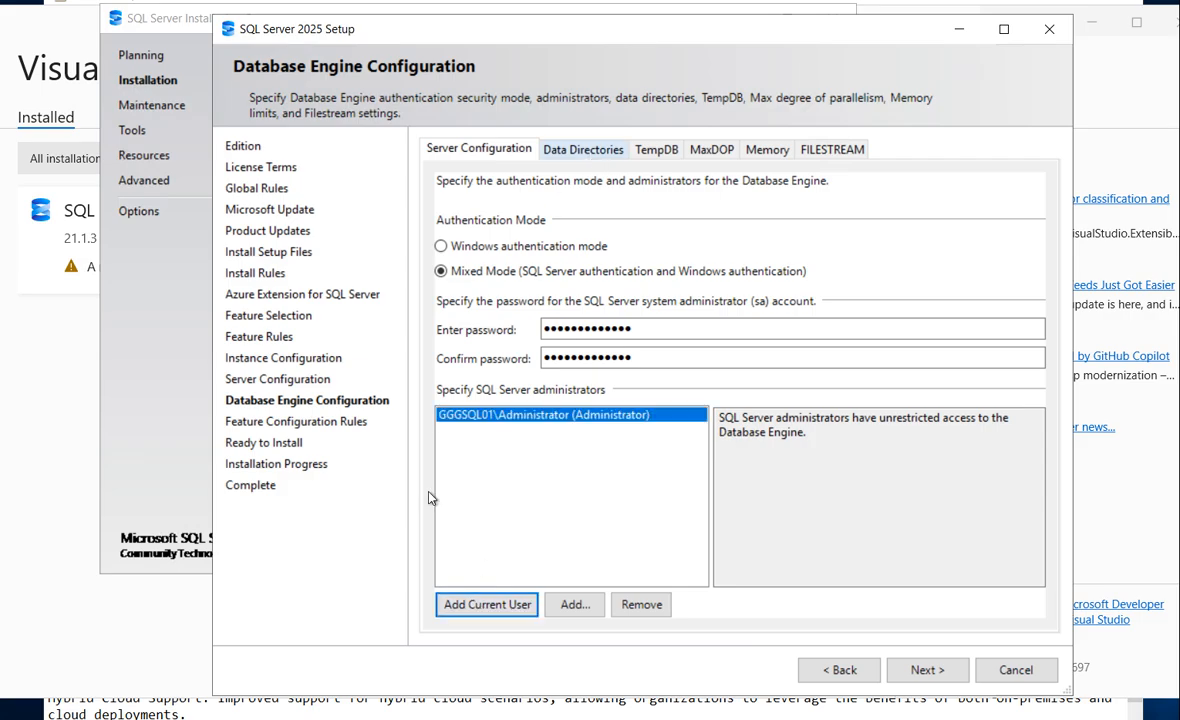
Review the data directories and TempDB settings, and set the maximum degree of parallelism to 1
click(575, 149)
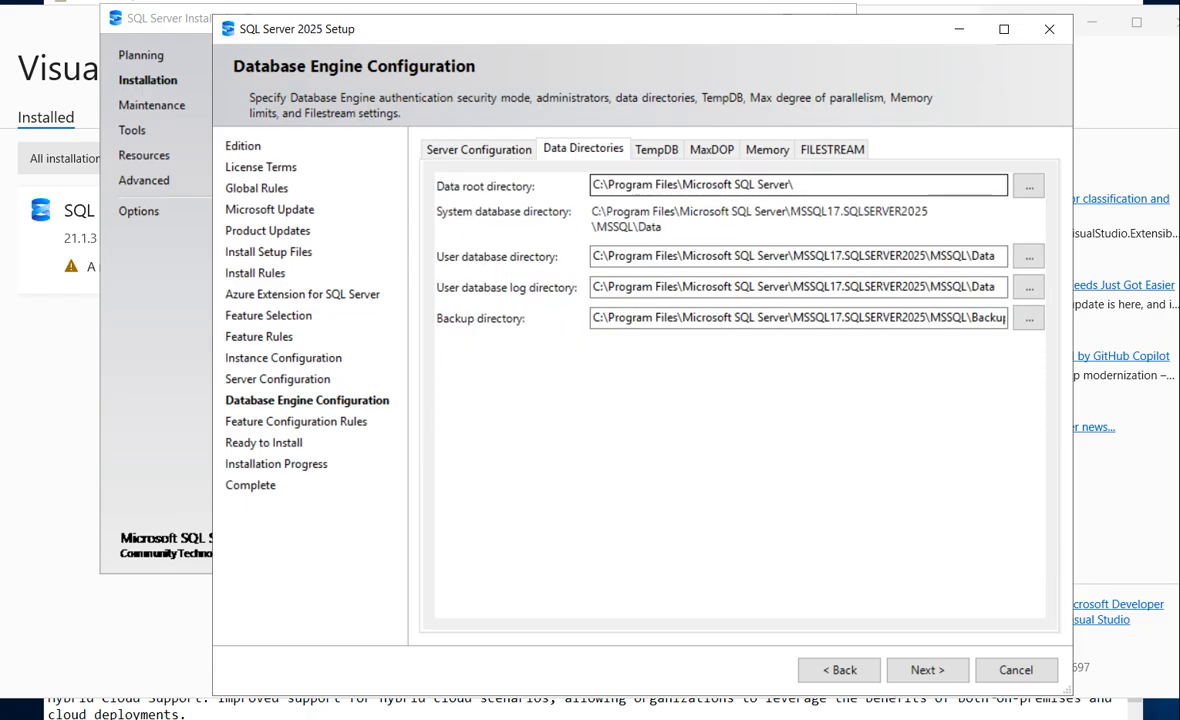
click(660, 151)
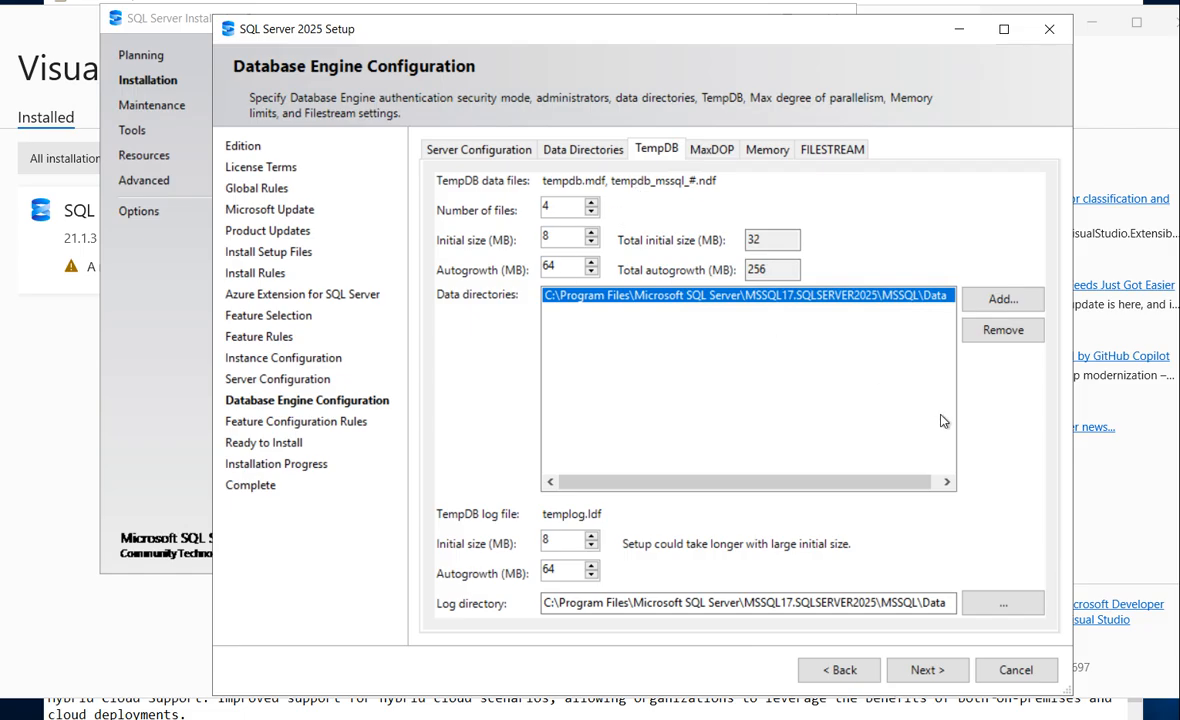
click(716, 149)
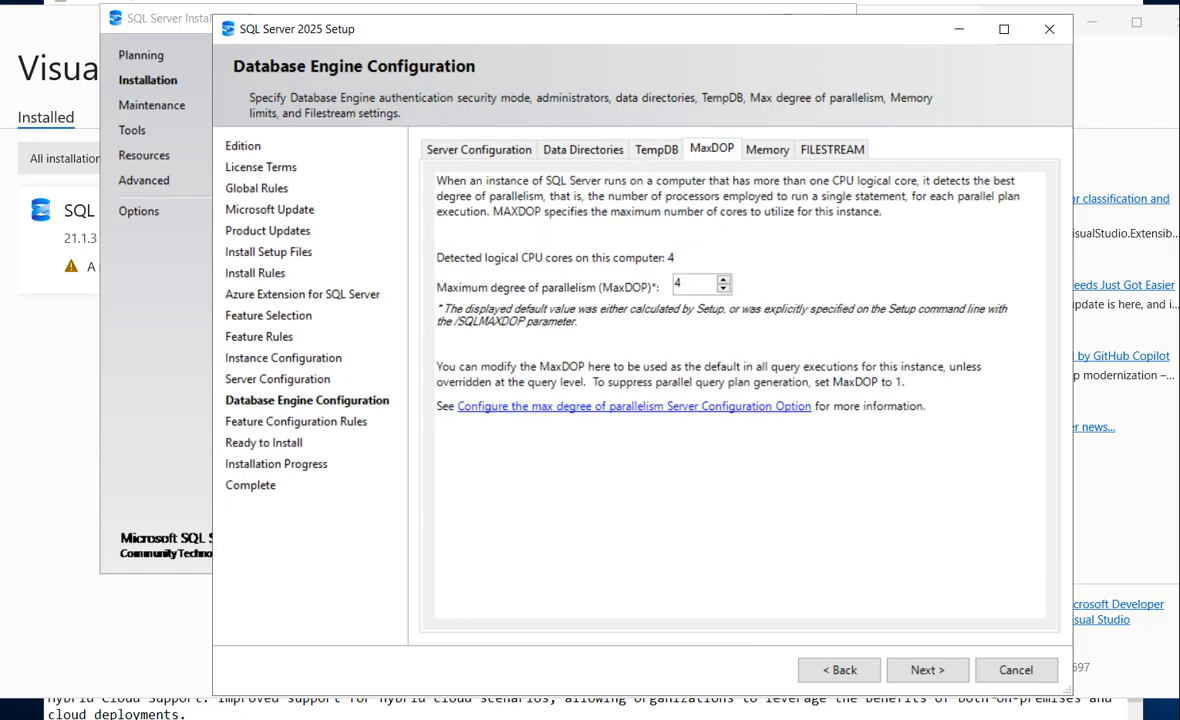
text(1)
Use the Recommended memory option with 512 MB minimum and 1024 MB maximum server memory, and accept the memory configuration
click(758, 149)
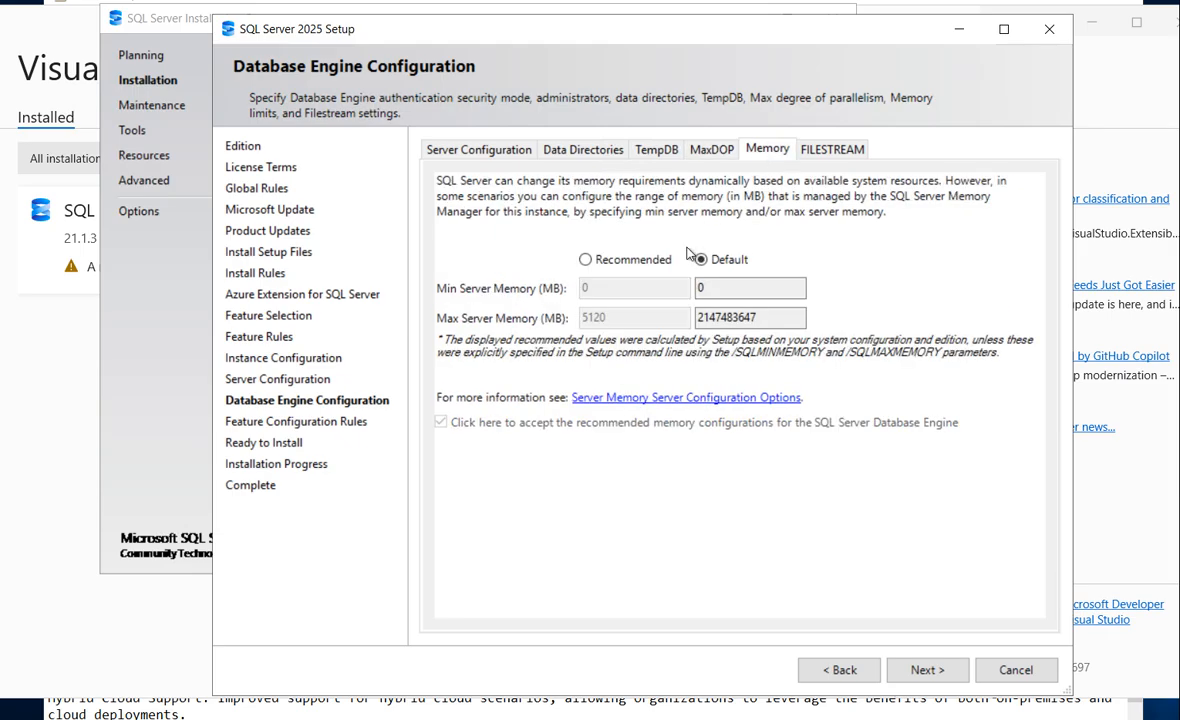
click(587, 260)
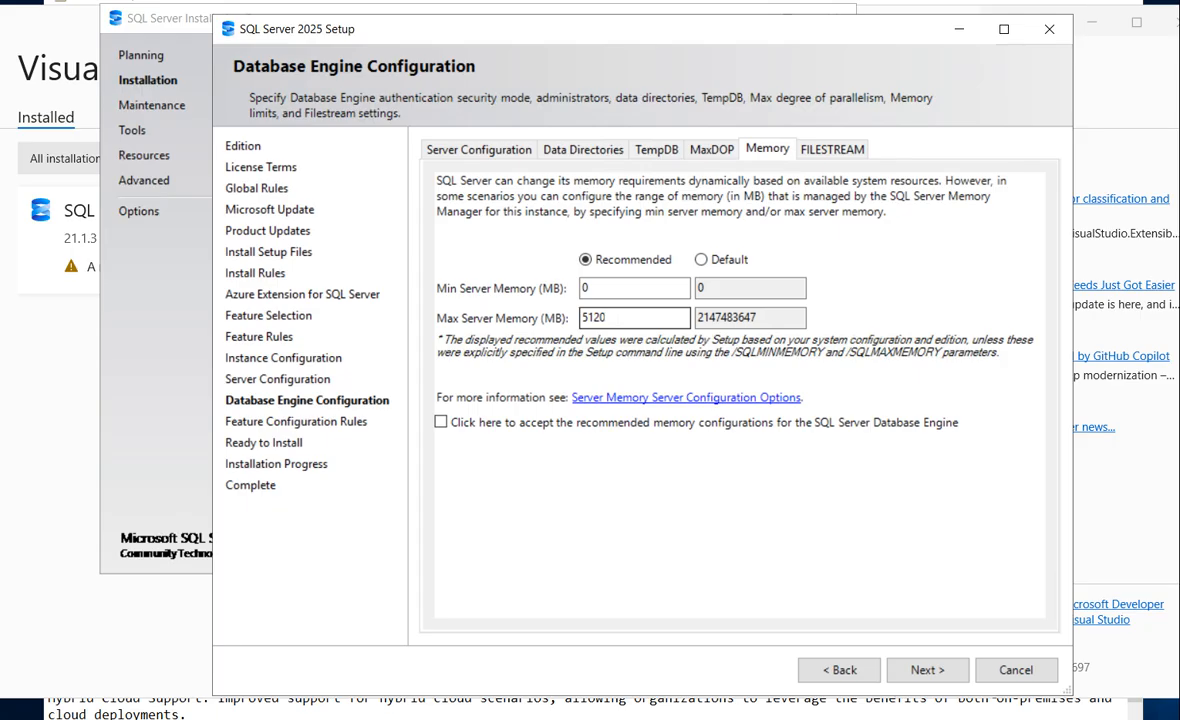
click(604, 317)
drag(596, 288, 570, 290)
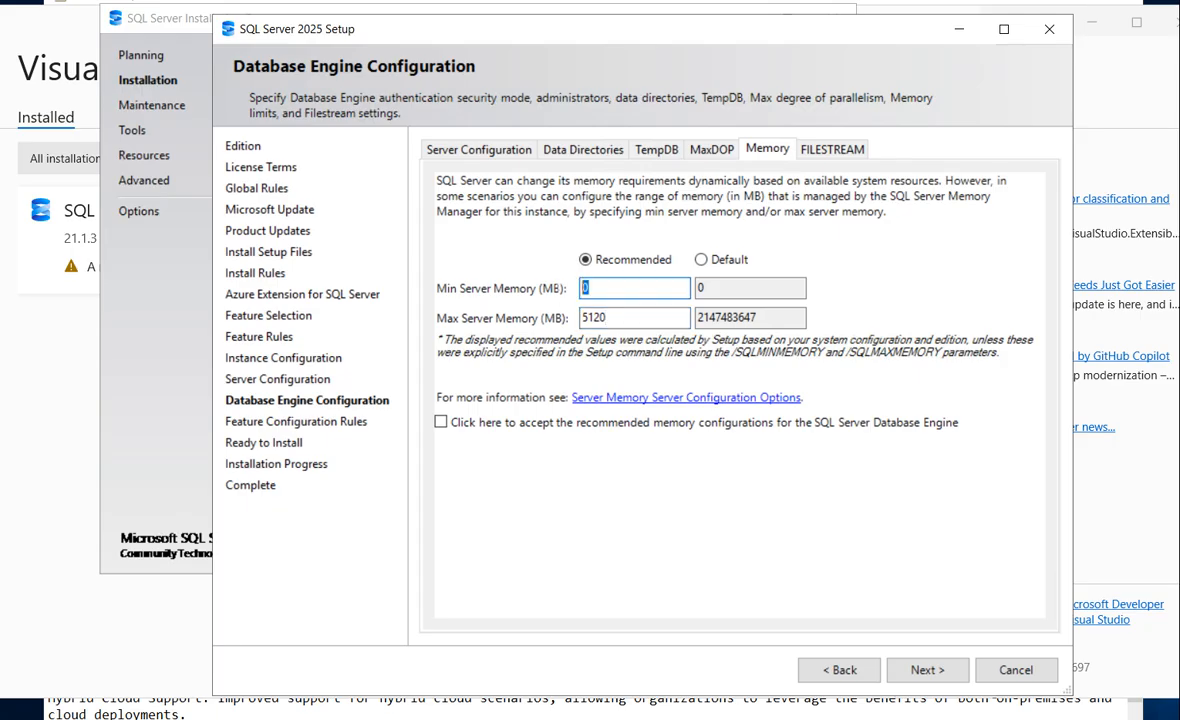
text(512)
key(Tab)
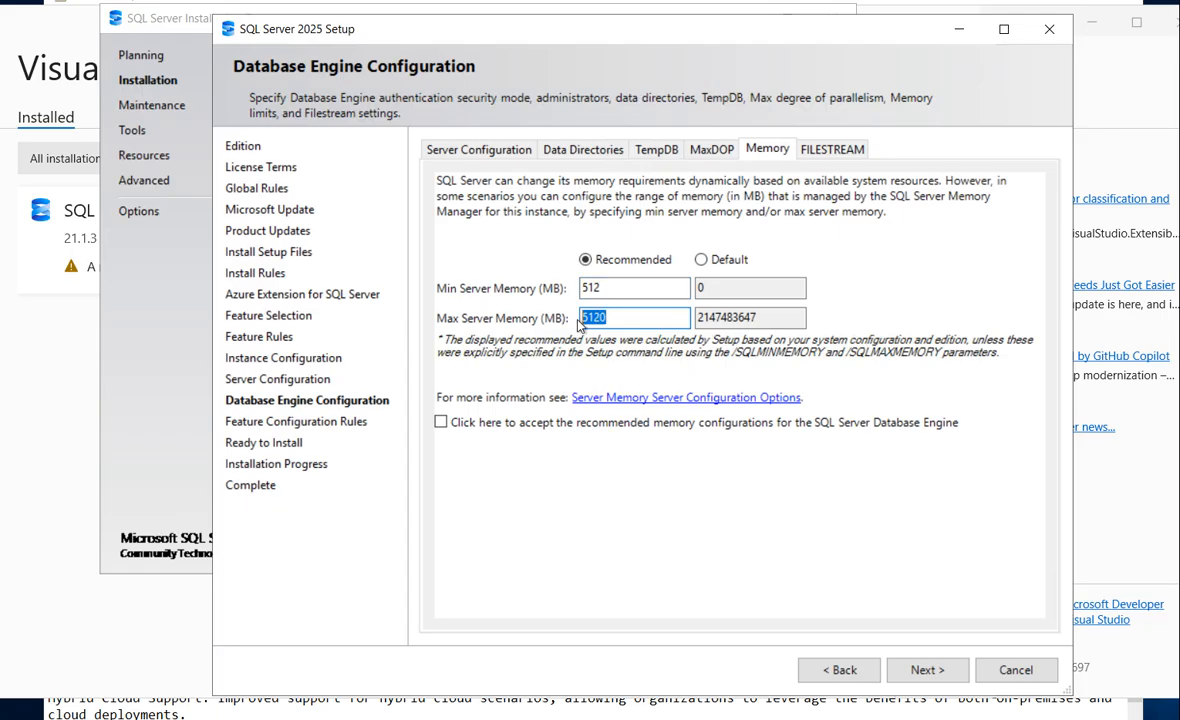
text(1024)
click(443, 424)
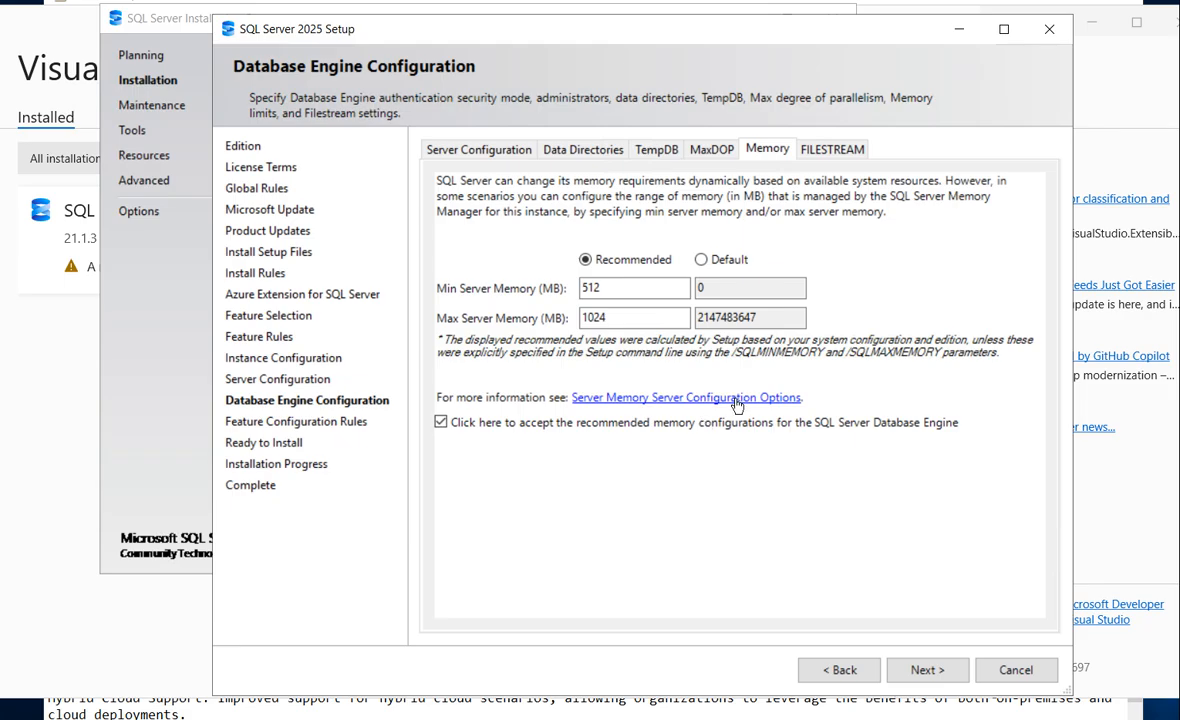
Leave FILESTREAM disabled and start the SQL Server 2025 installation after reviewing the configuration summary
click(843, 153)
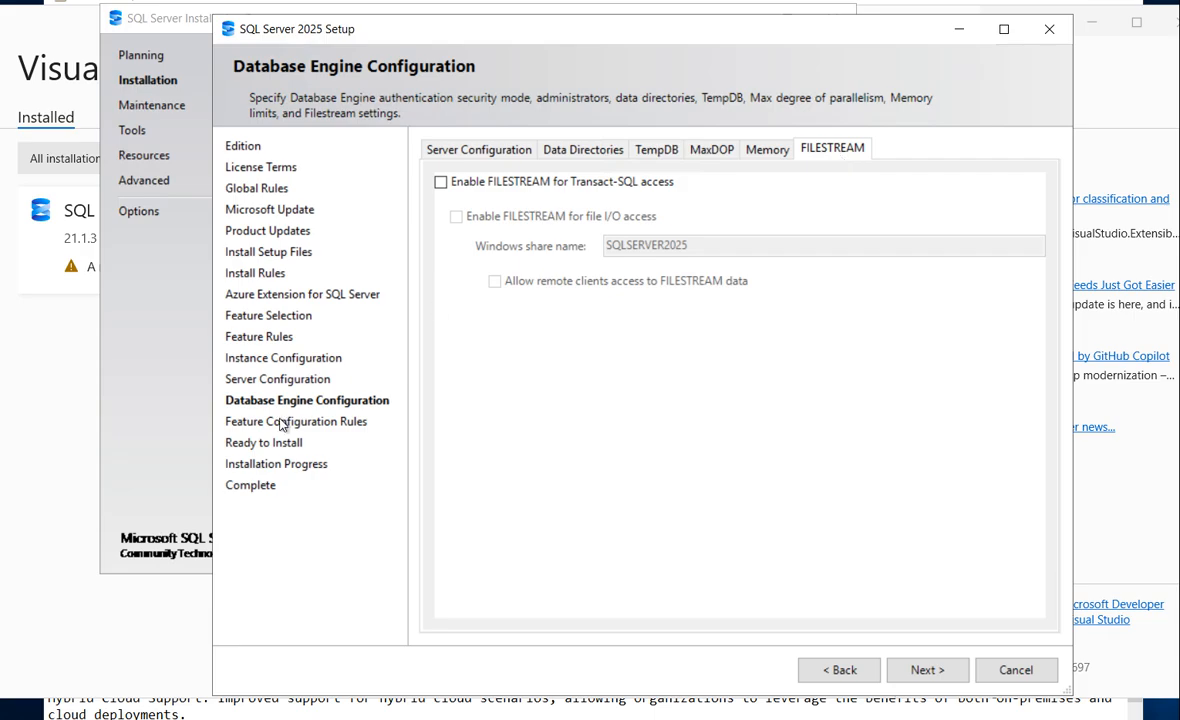
click(925, 670)
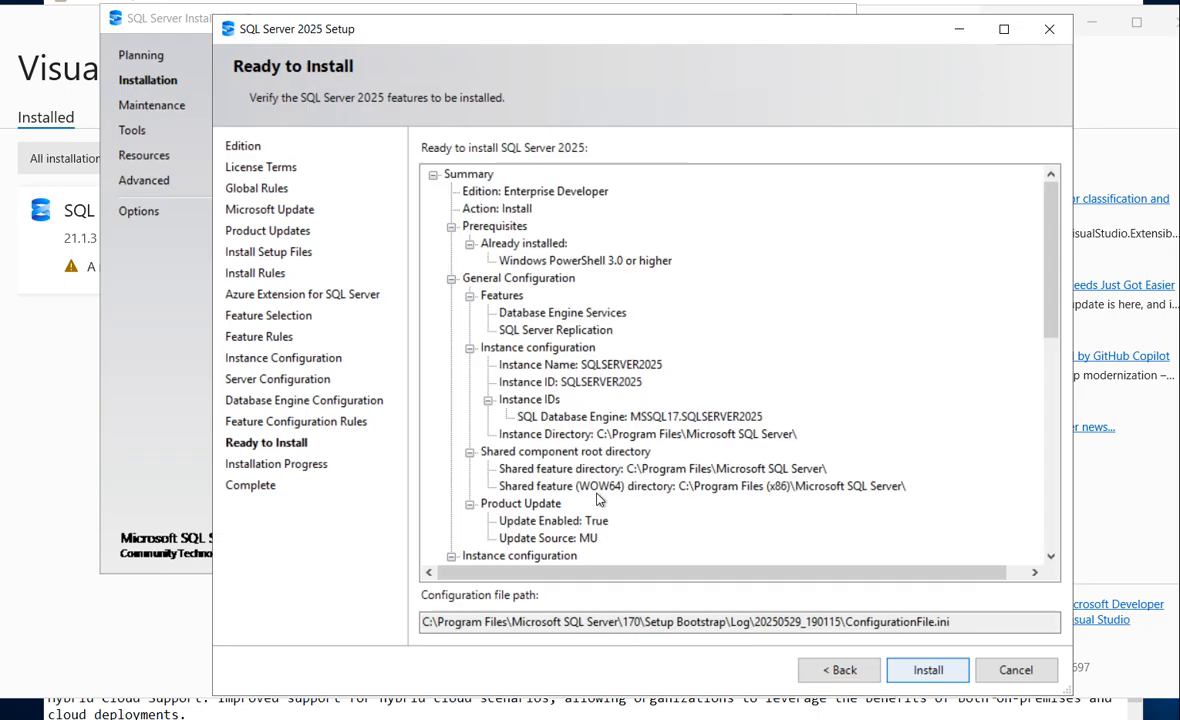
drag(1047, 280, 1030, 505)
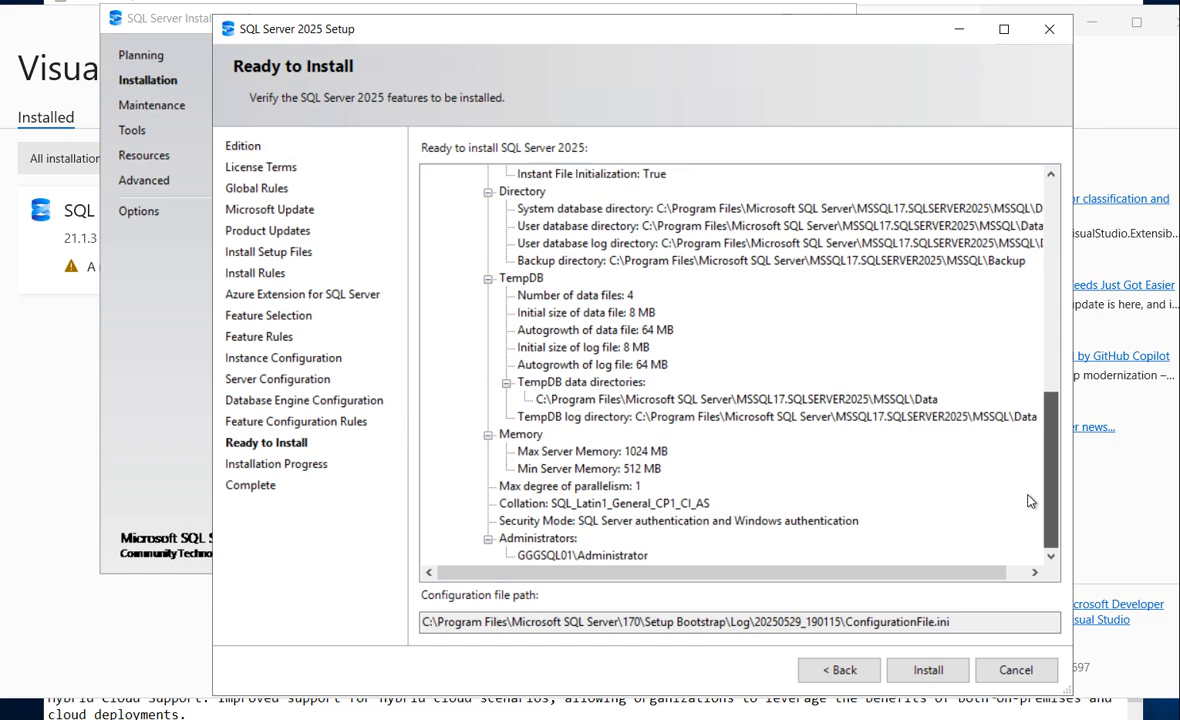
click(928, 670)
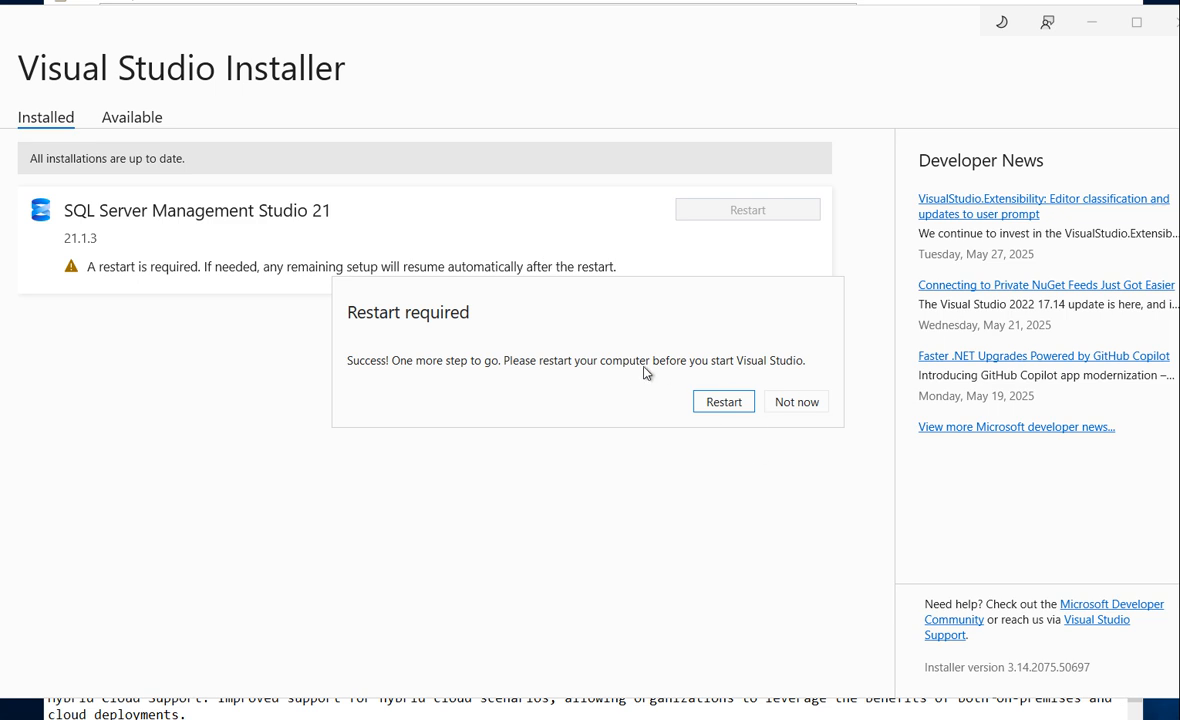
Postpone the restart requested after installing SQL Server Management Studio 21, and search Windows for ssms to see the installed versions
click(797, 402)
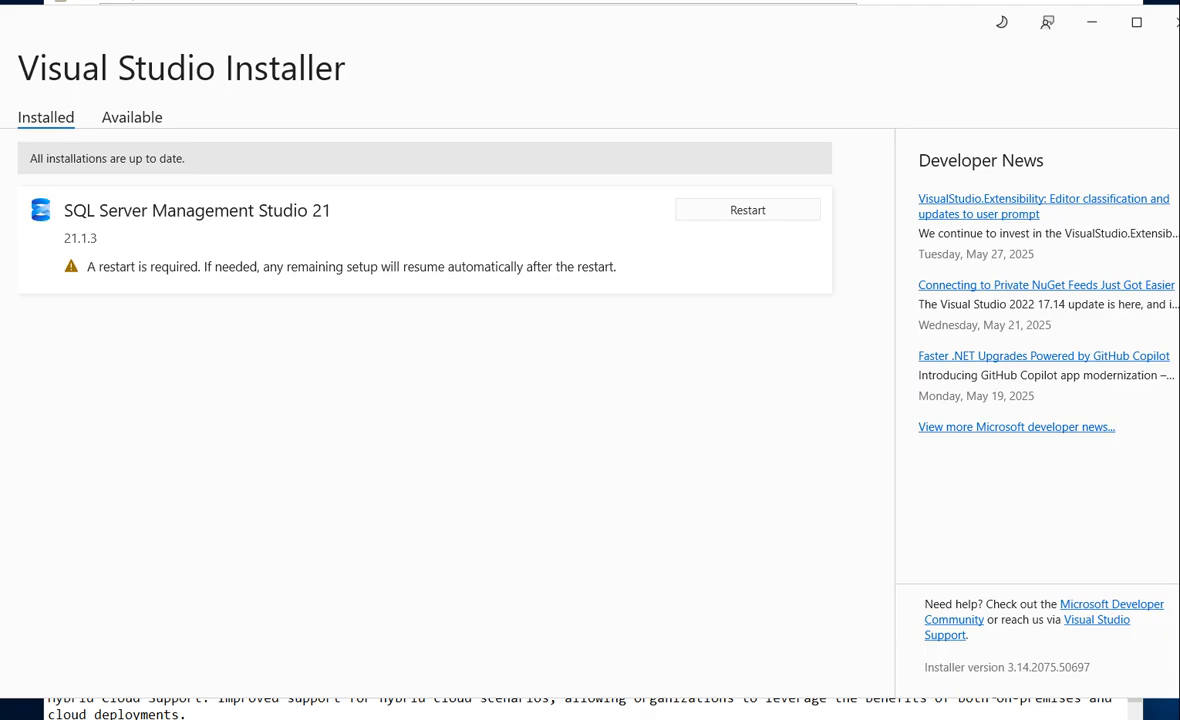
key(super)
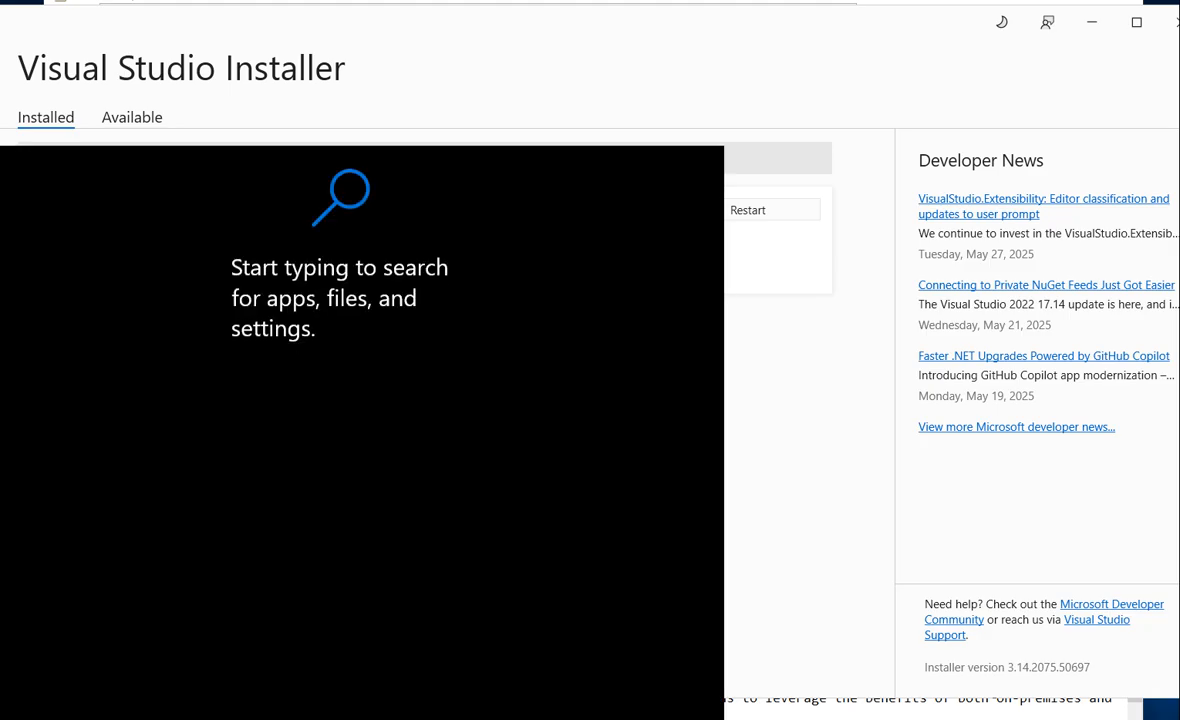
text(ssms)
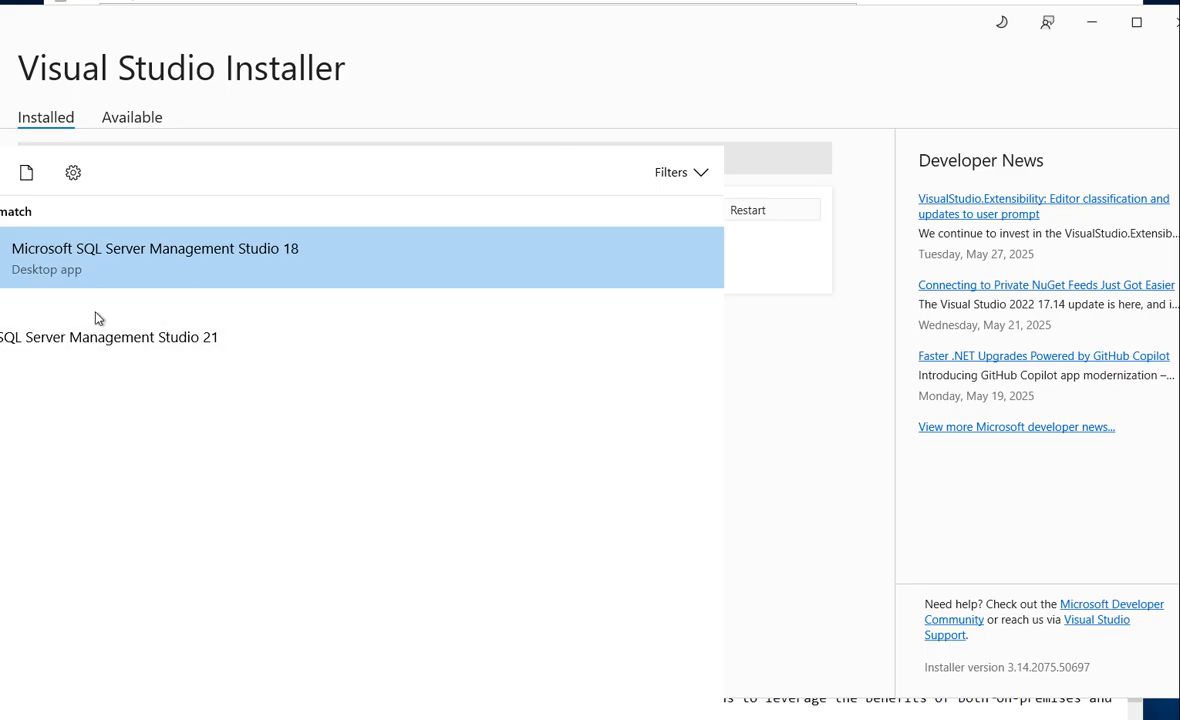
click(646, 59)
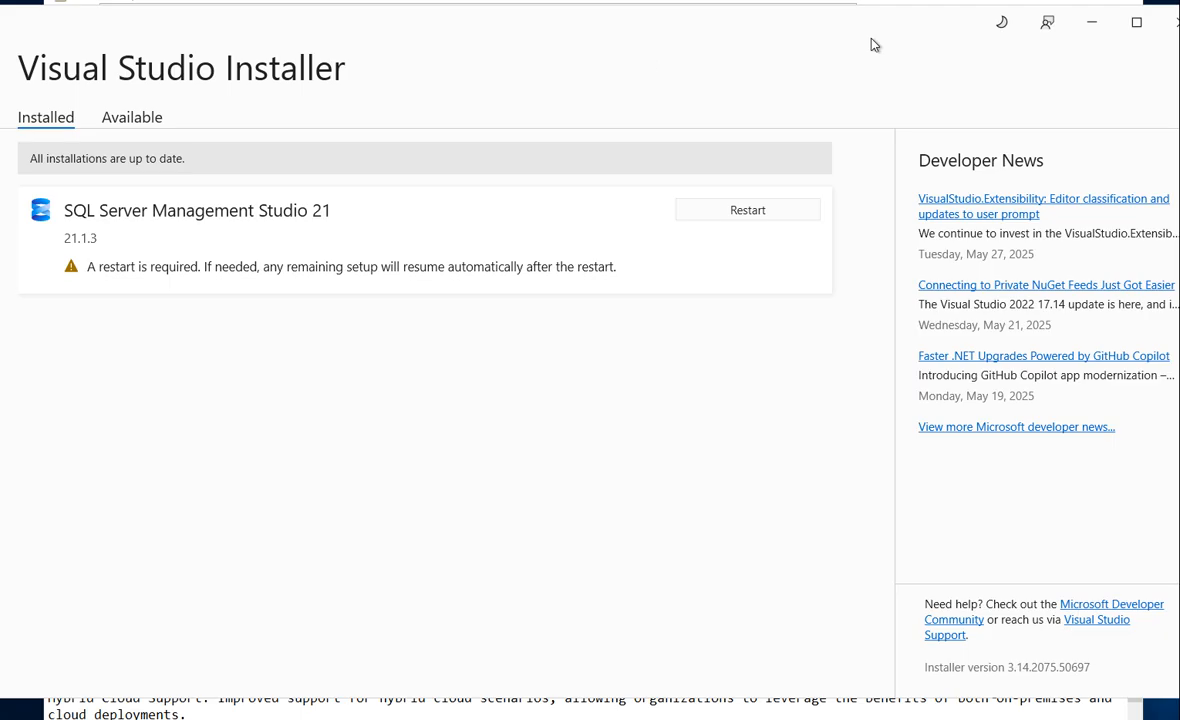
Minimize the Visual Studio Installer and close the SQL Server Installation Center
click(1103, 34)
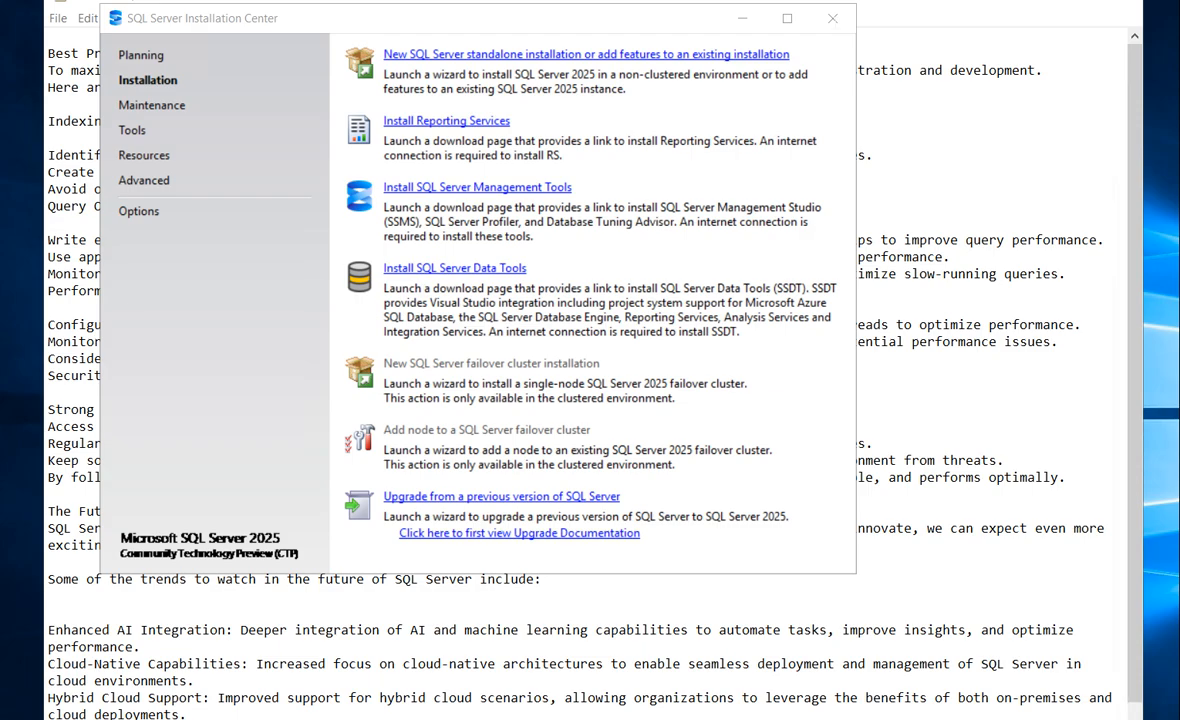
click(832, 18)
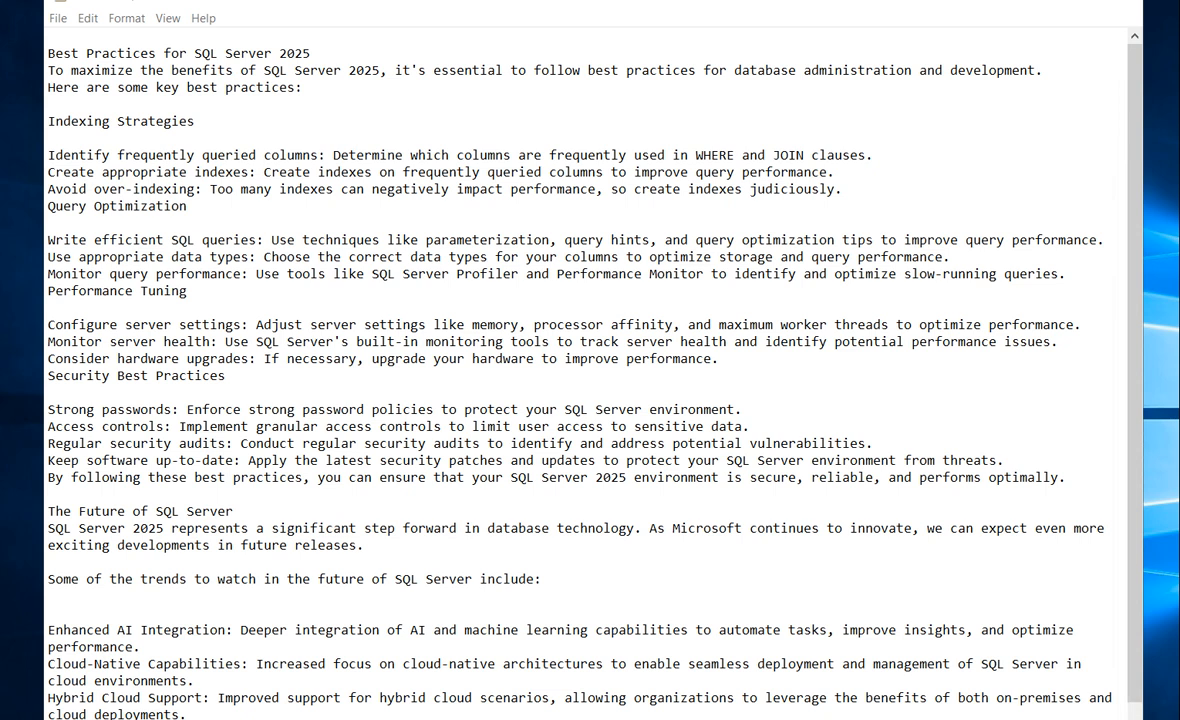
Mount the SSDT_14.0.61712.50_1033 disc image from the Downloads folder and launch SSDTSetup from it
key(super+e)
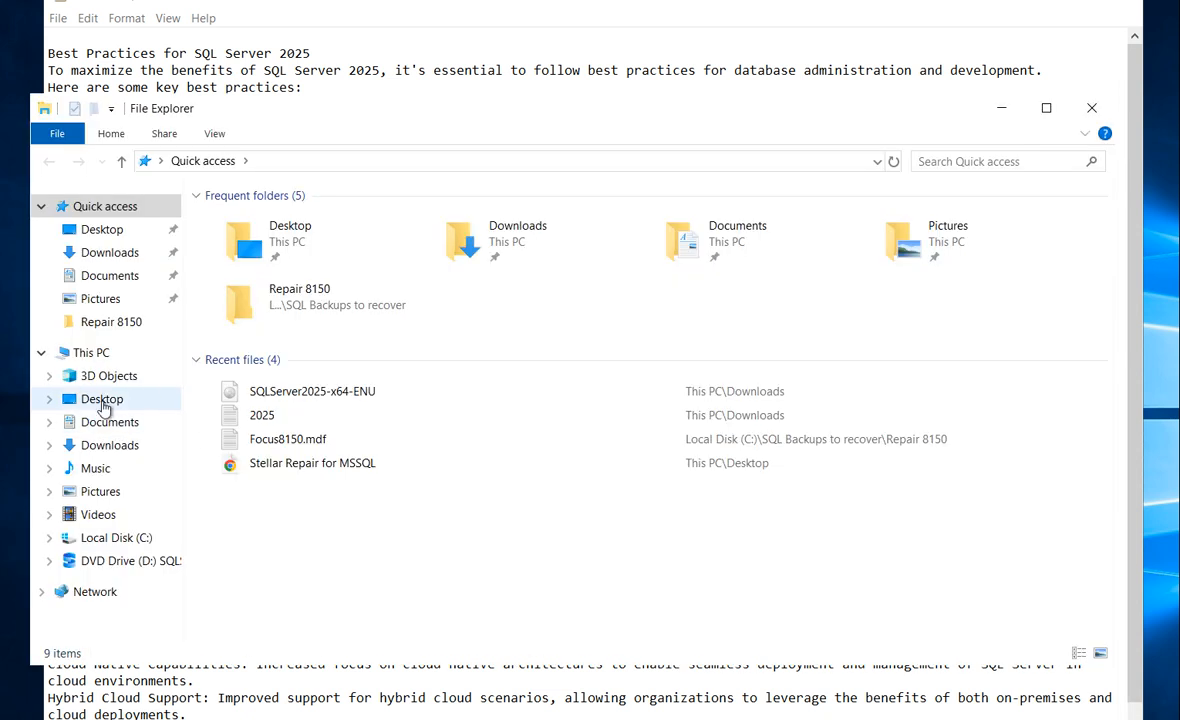
click(95, 447)
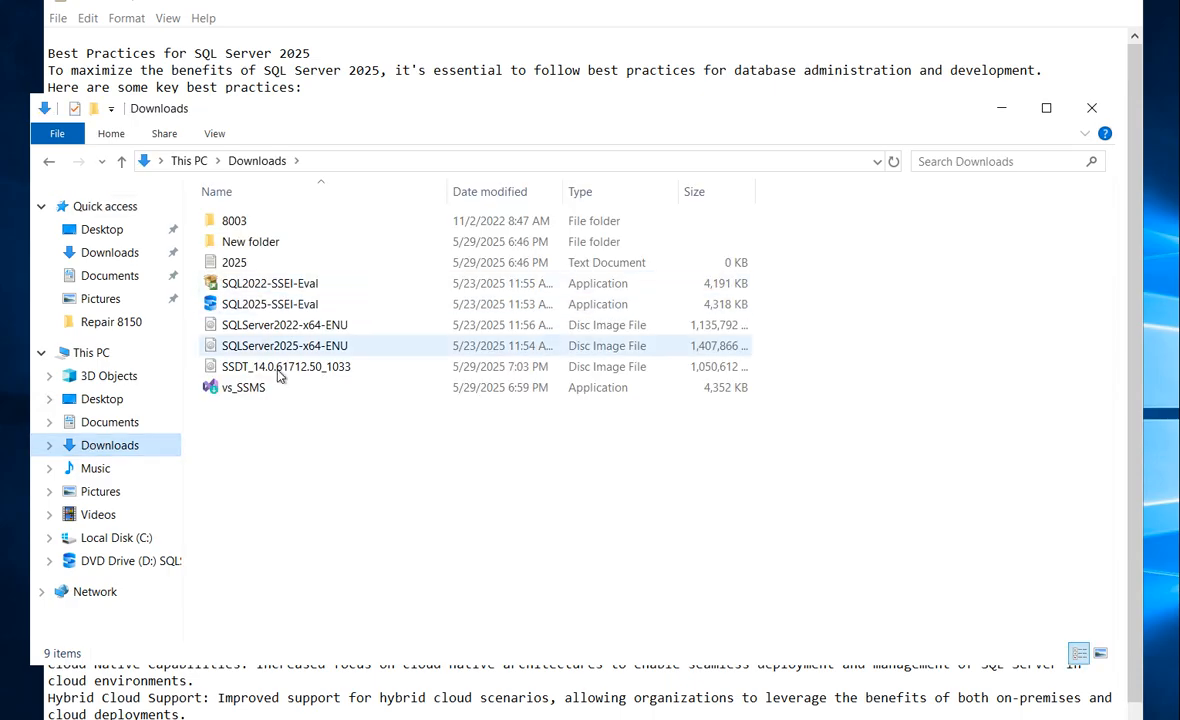
double_click(253, 370)
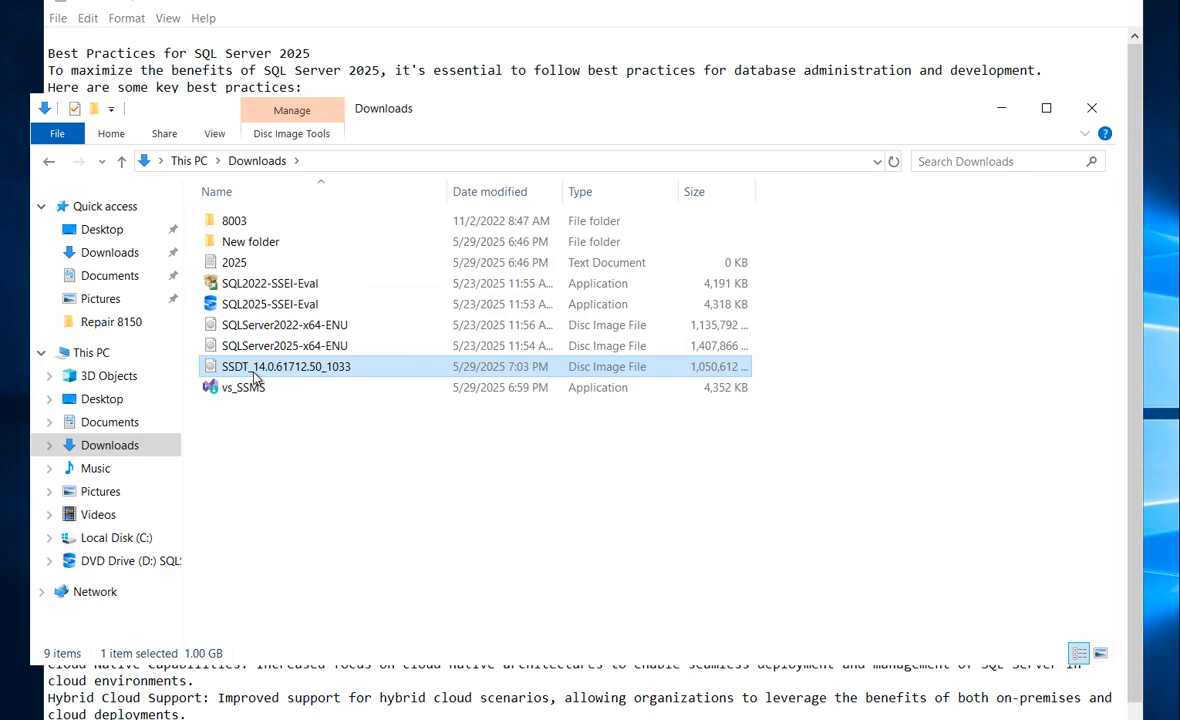
click(250, 264)
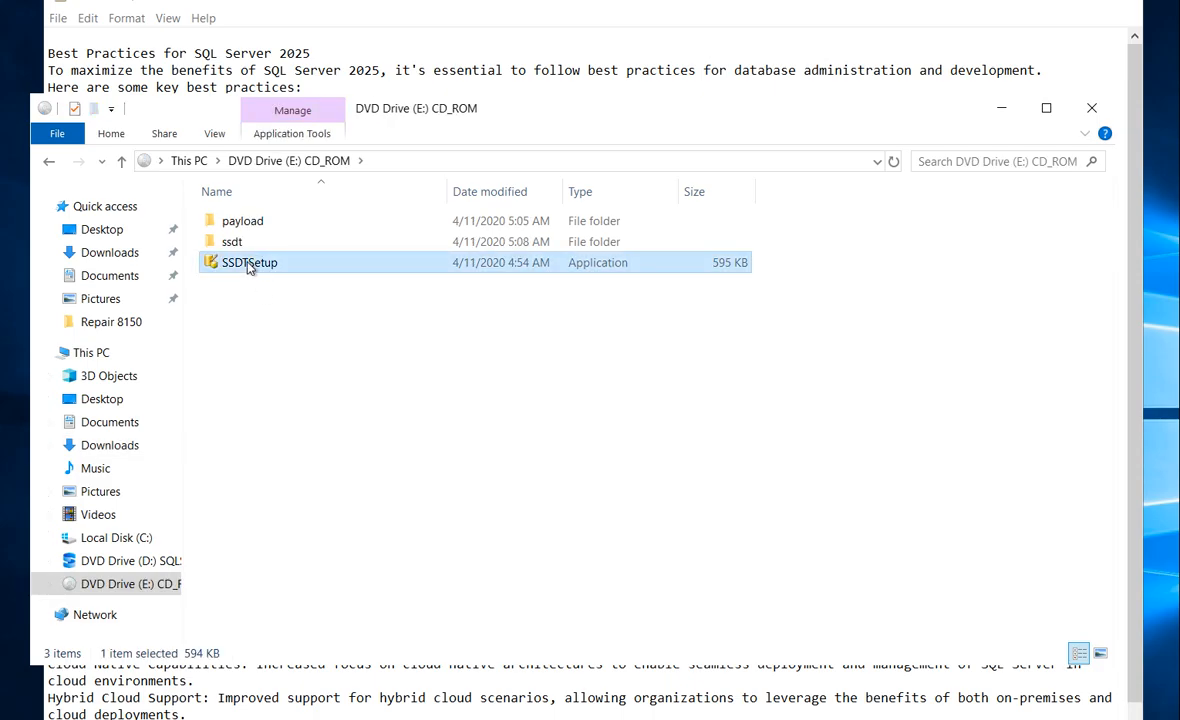
double_click(250, 264)
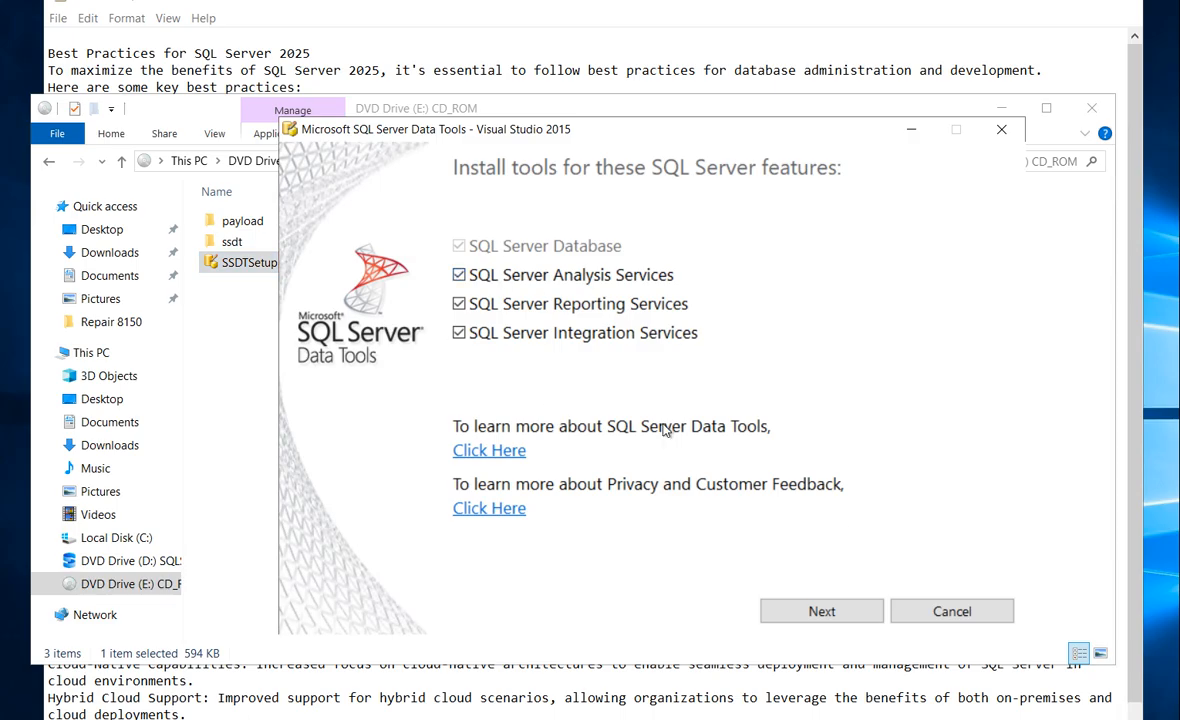
Keep the Analysis, Reporting and Integration Services tools selected, accept the license terms, and start installing SQL Server Data Tools
click(842, 614)
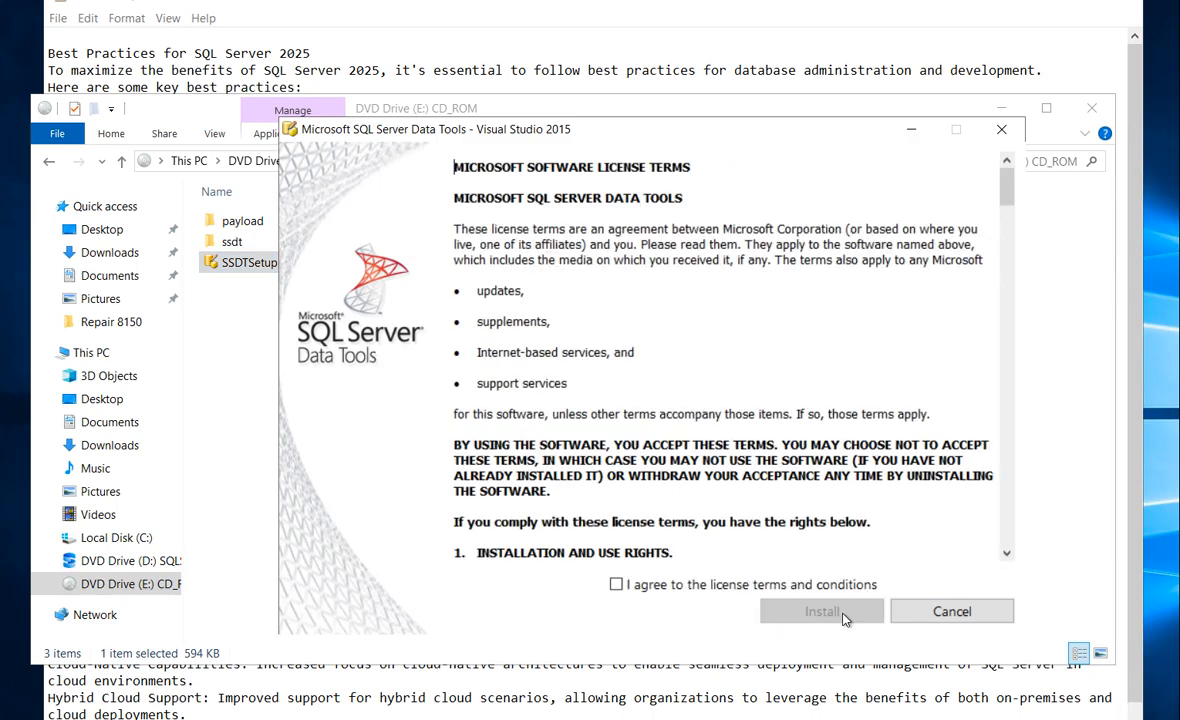
click(617, 586)
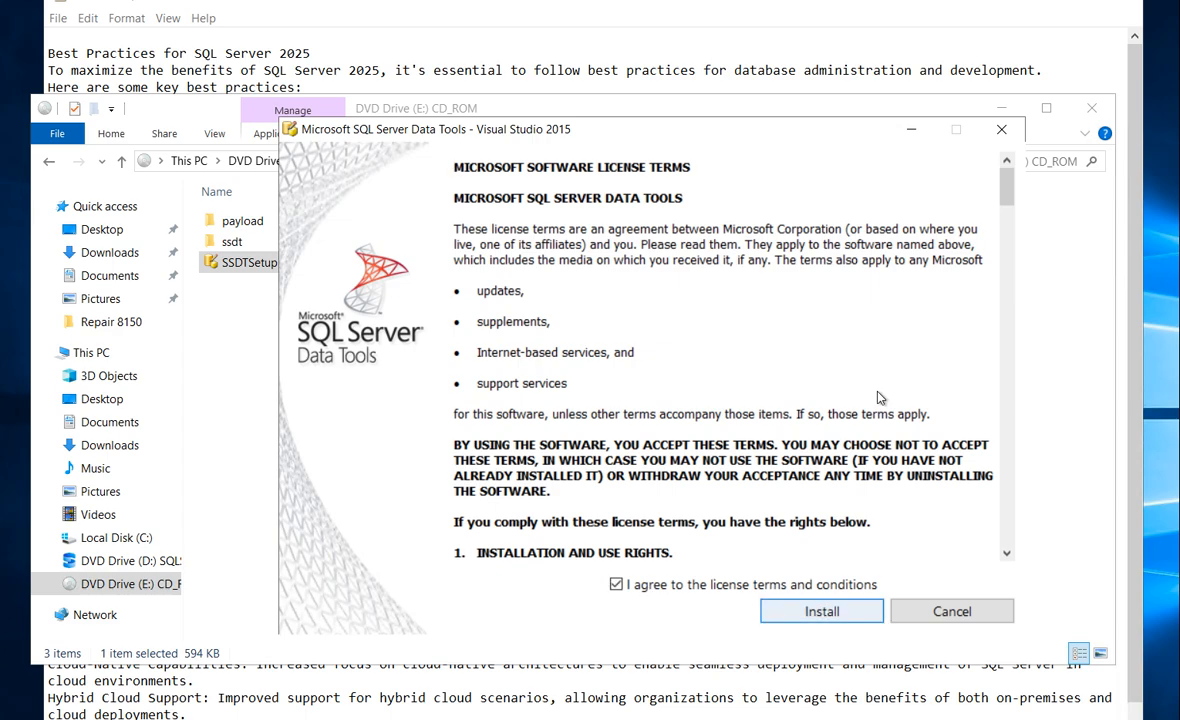
click(1047, 115)
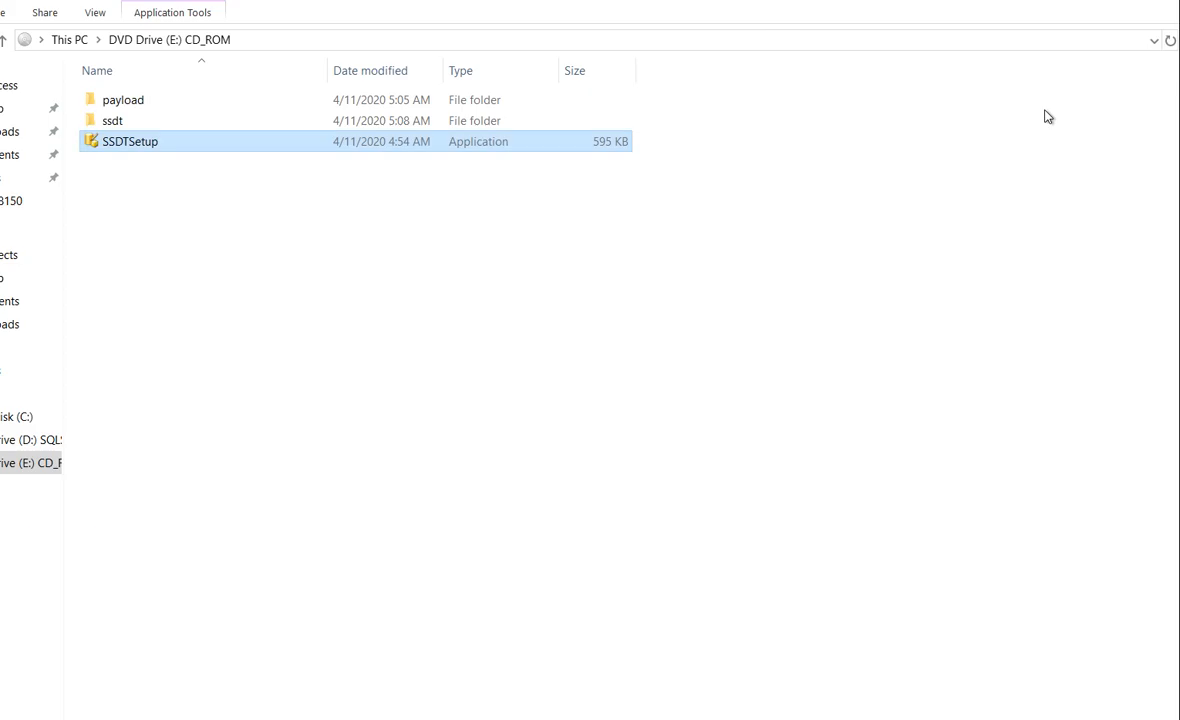
key(alt+Tab)
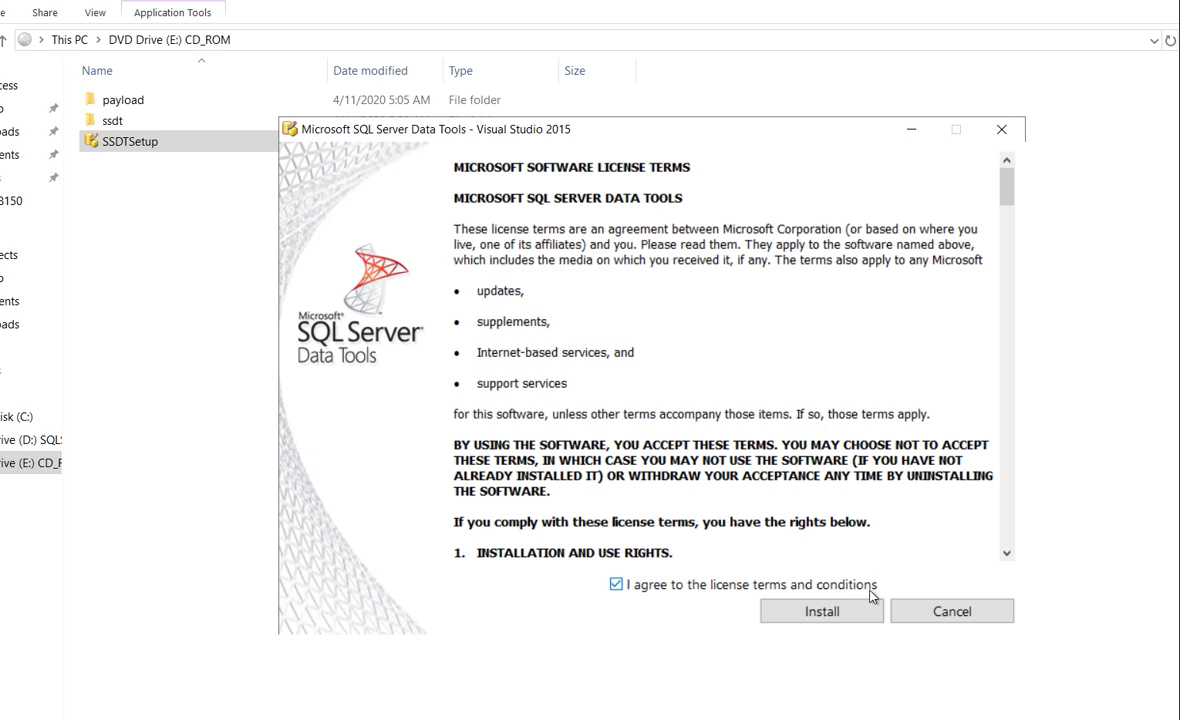
click(822, 612)
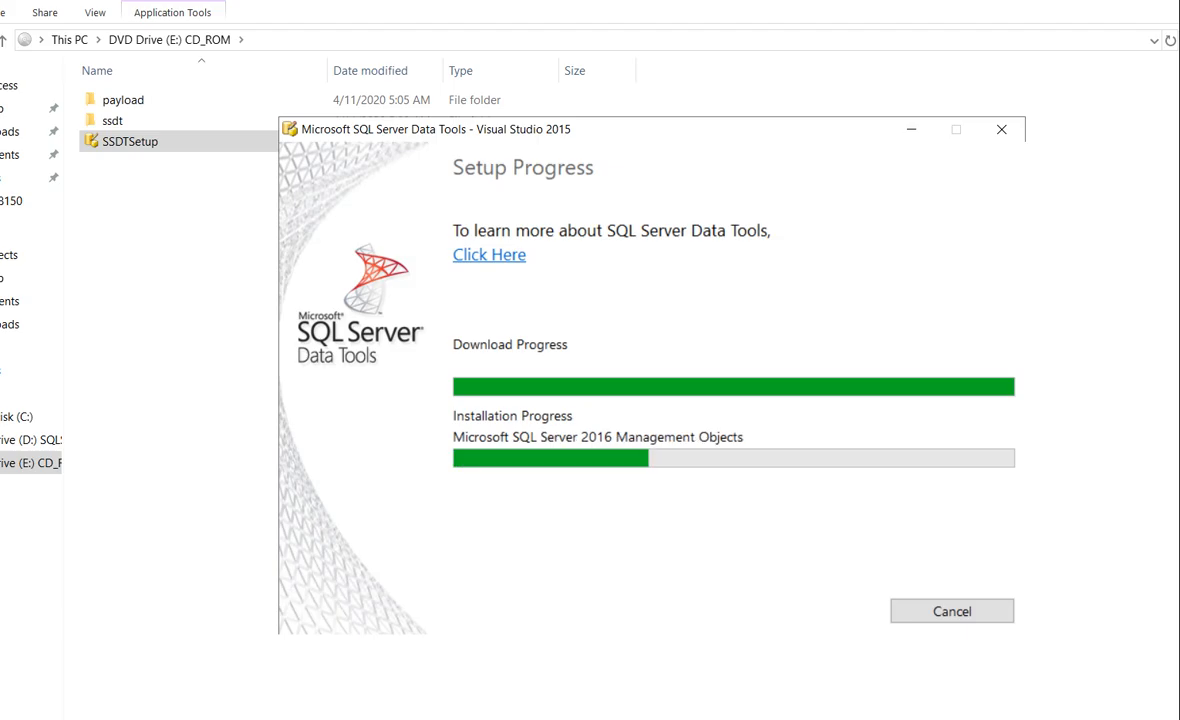
Check system performance in Task Manager during the Data Tools installation, and close the finished setup without restarting
key(ctrl+shift+Escape)
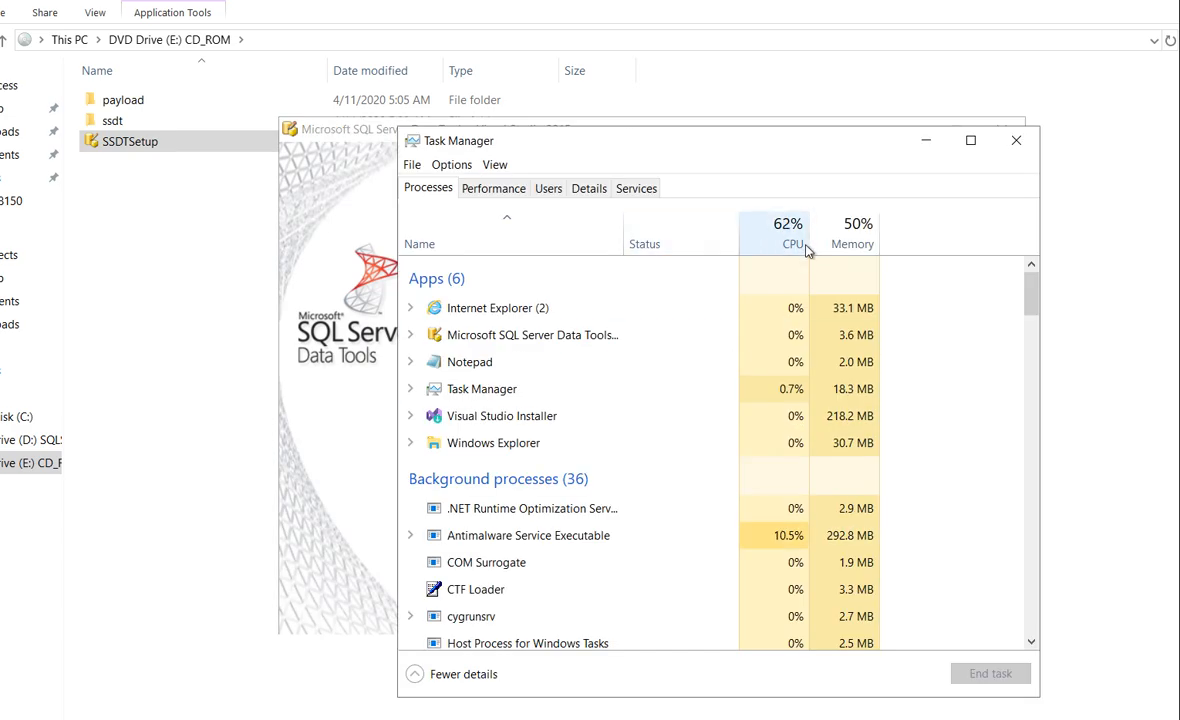
click(494, 188)
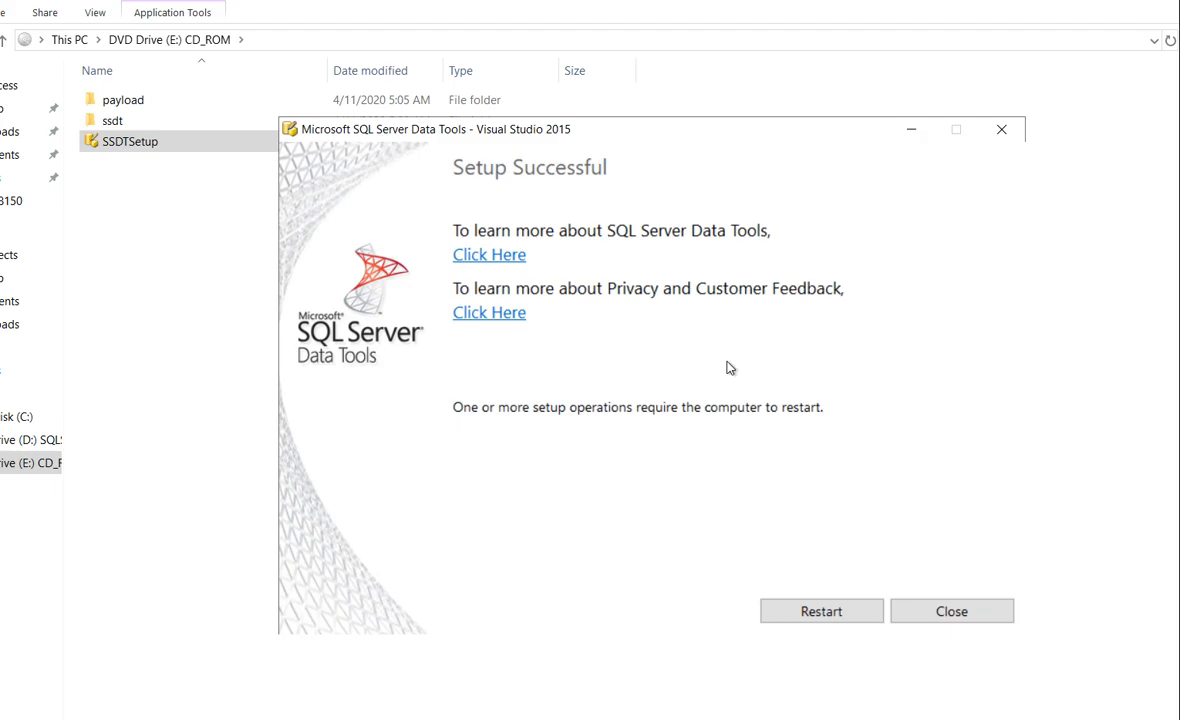
click(943, 611)
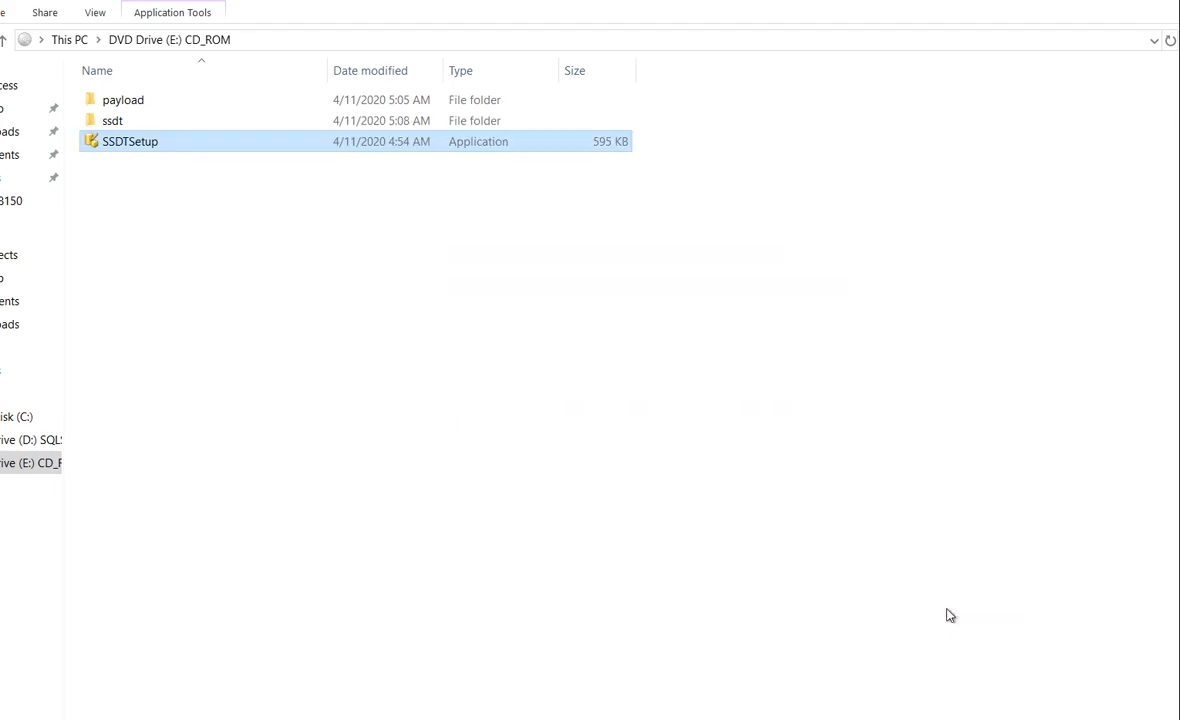
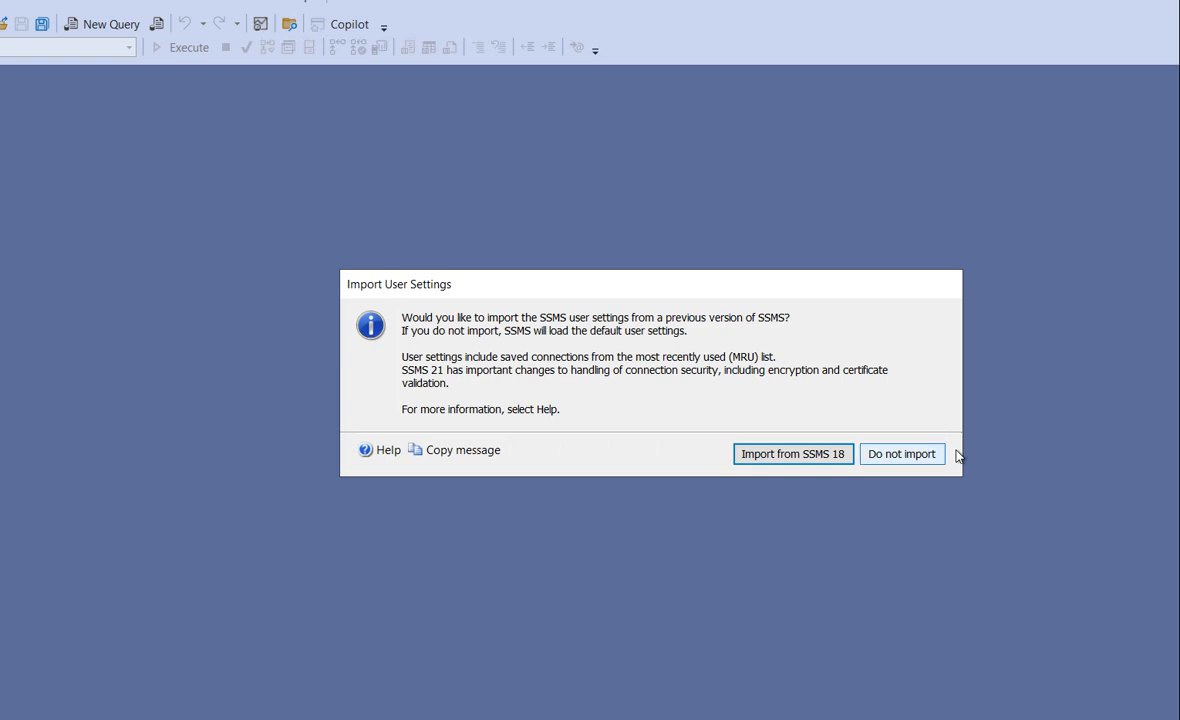
In SQL Server Management Studio 21, skip importing user settings, opt into the new connection dialog, and review its advanced properties without changes
click(902, 454)
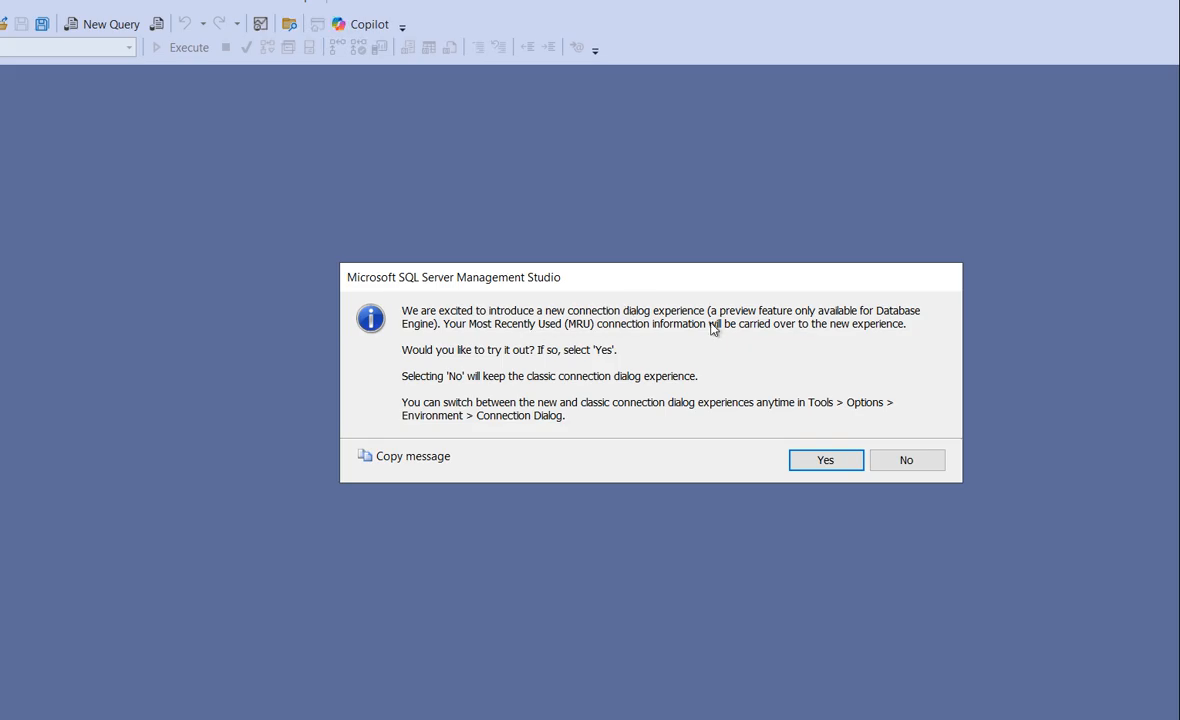
click(820, 461)
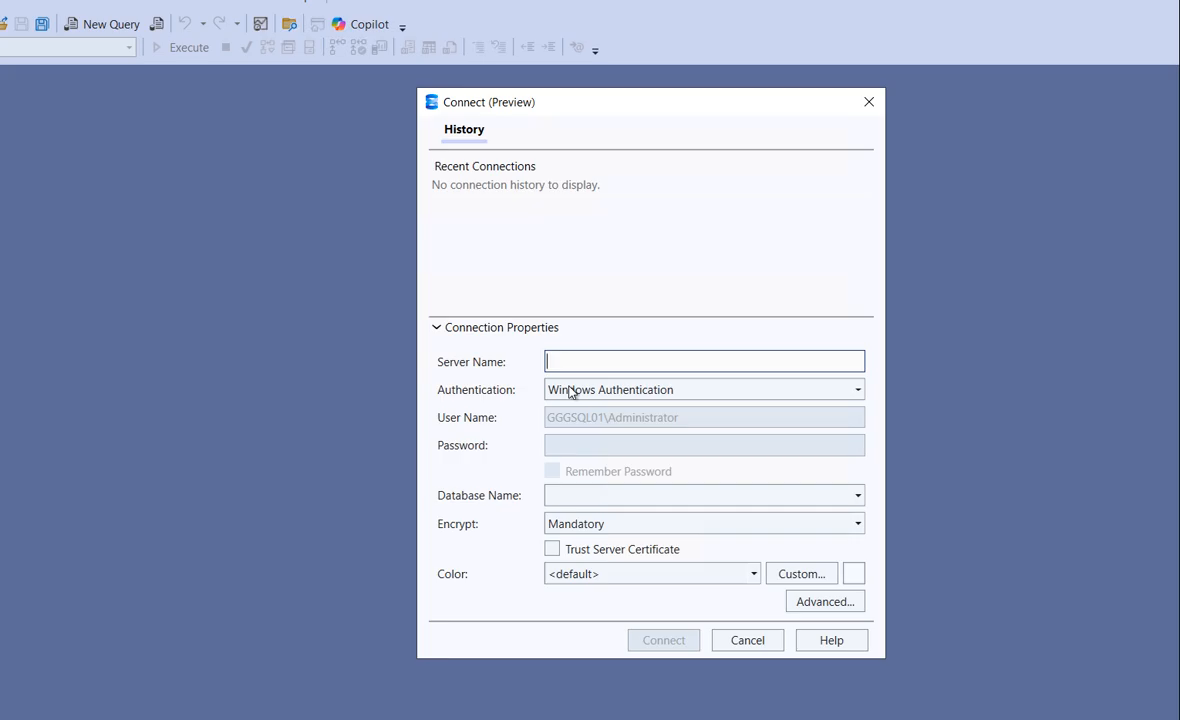
click(825, 602)
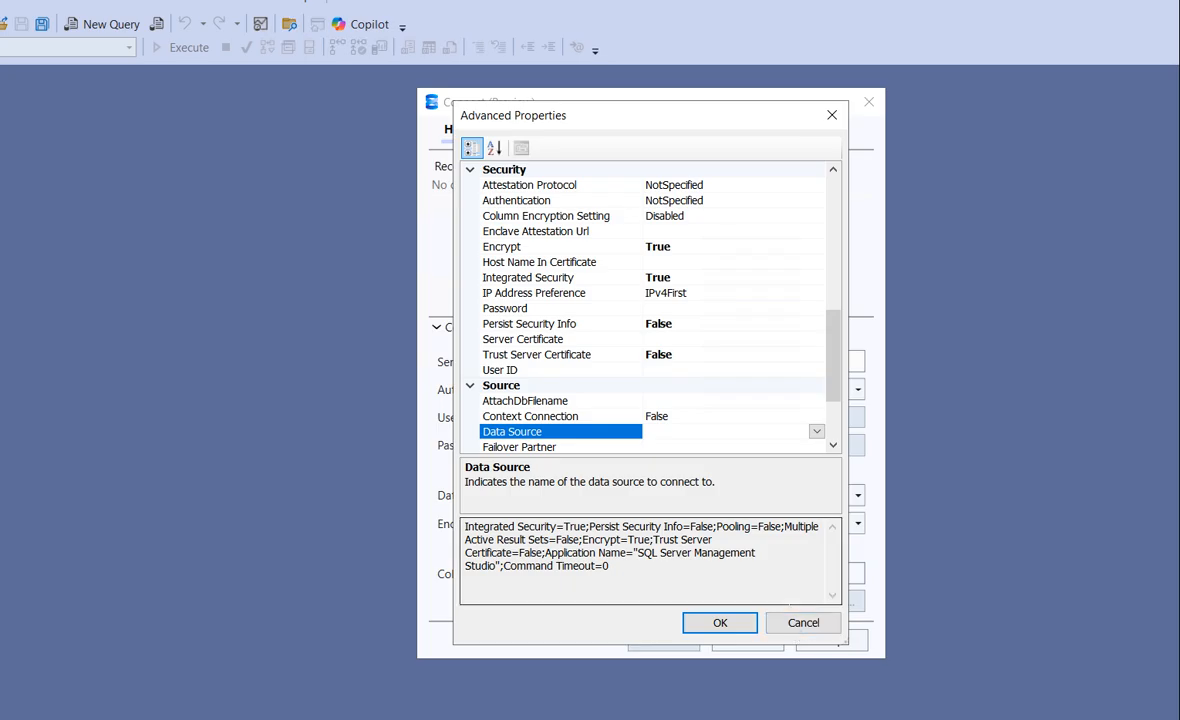
click(801, 624)
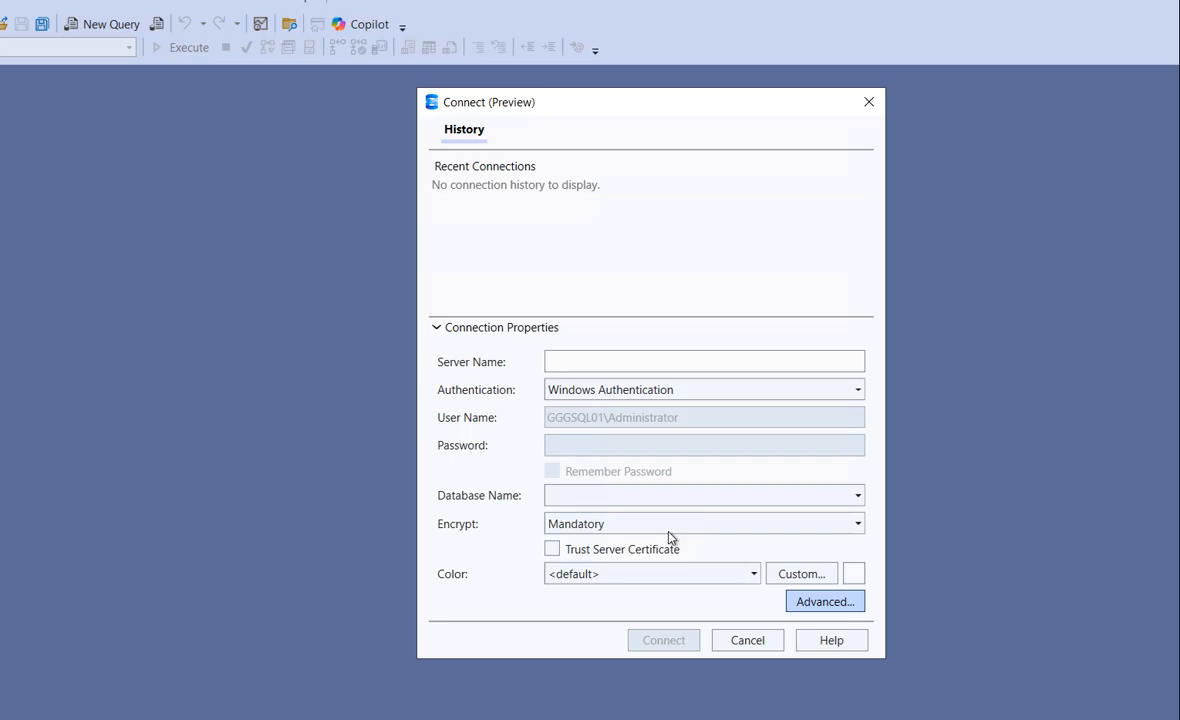
Try to connect to server sqlserver2025 using Windows Authentication, the default database, Mandatory encryption and a trusted server certificate
click(682, 362)
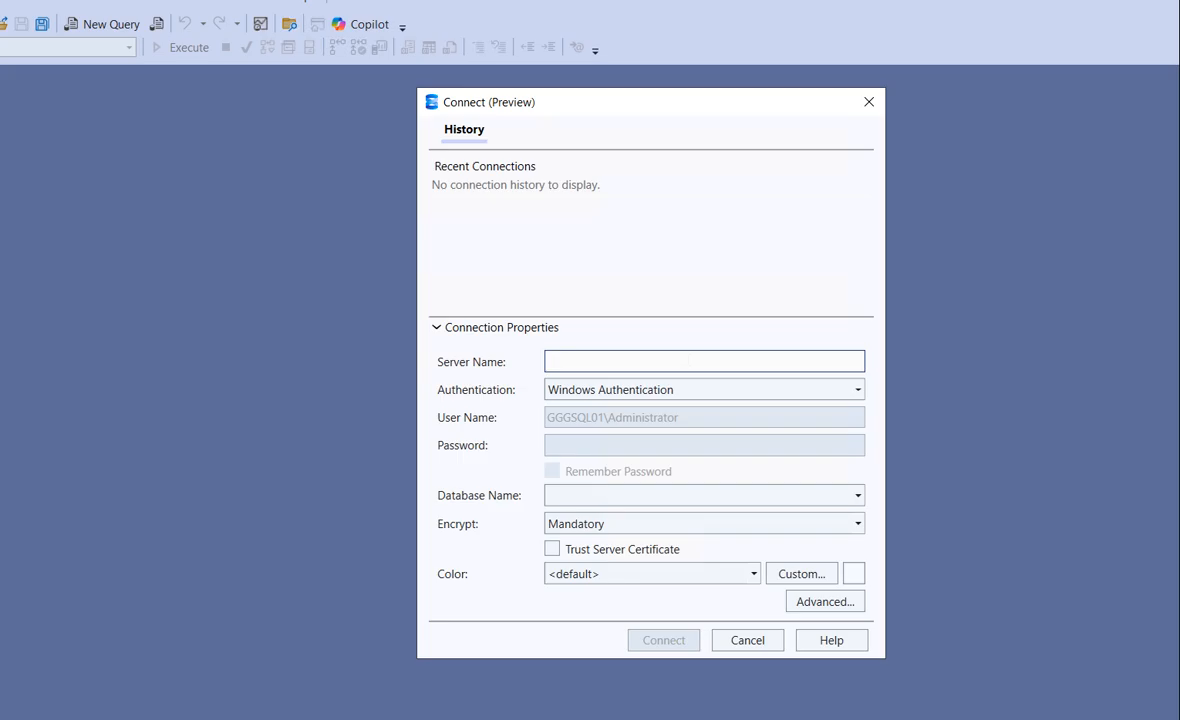
text(sql)
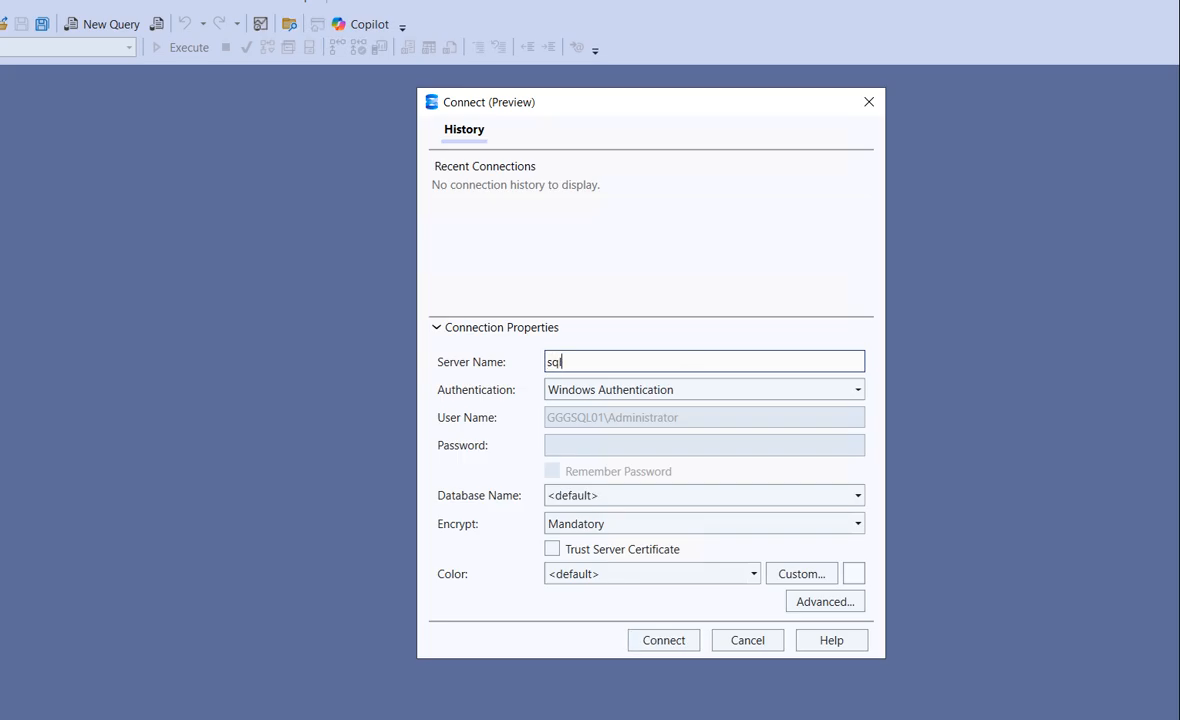
text(server2025)
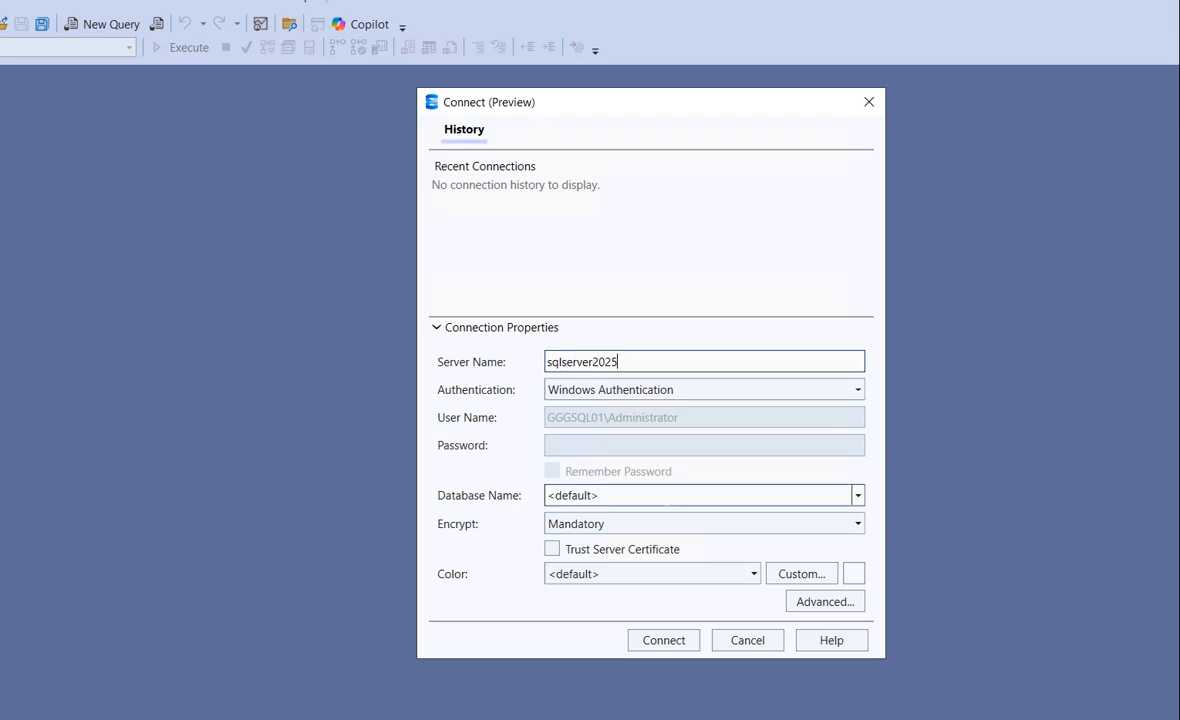
click(858, 496)
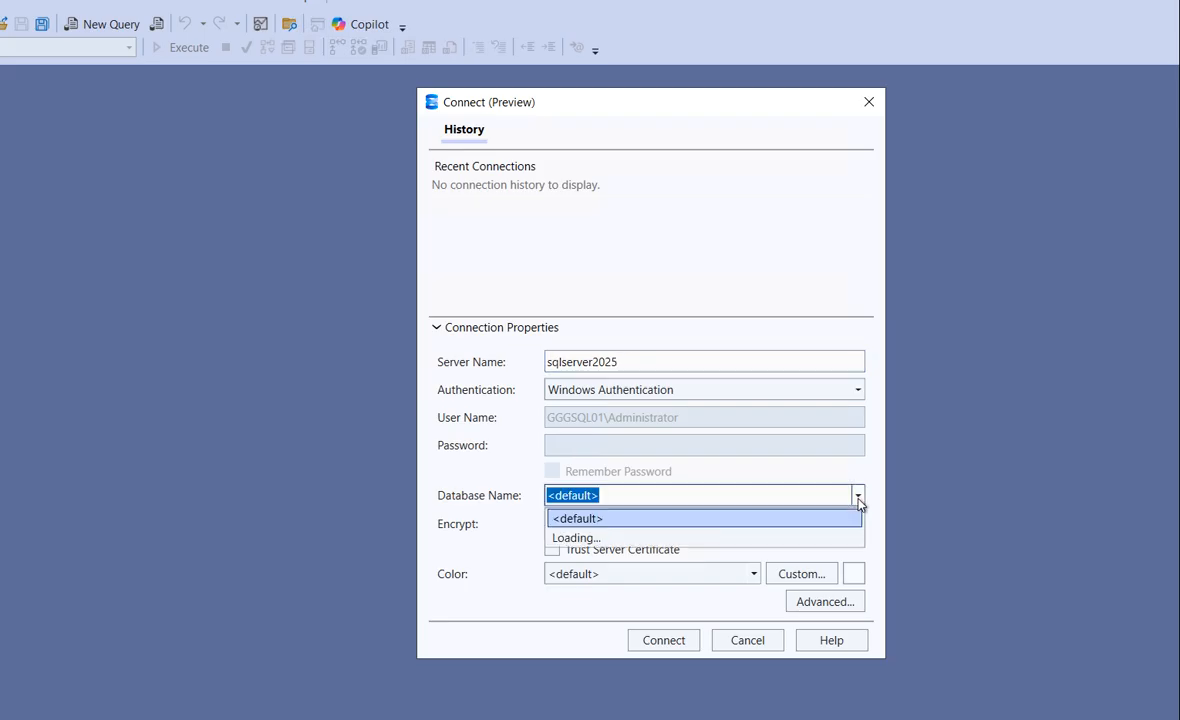
click(857, 497)
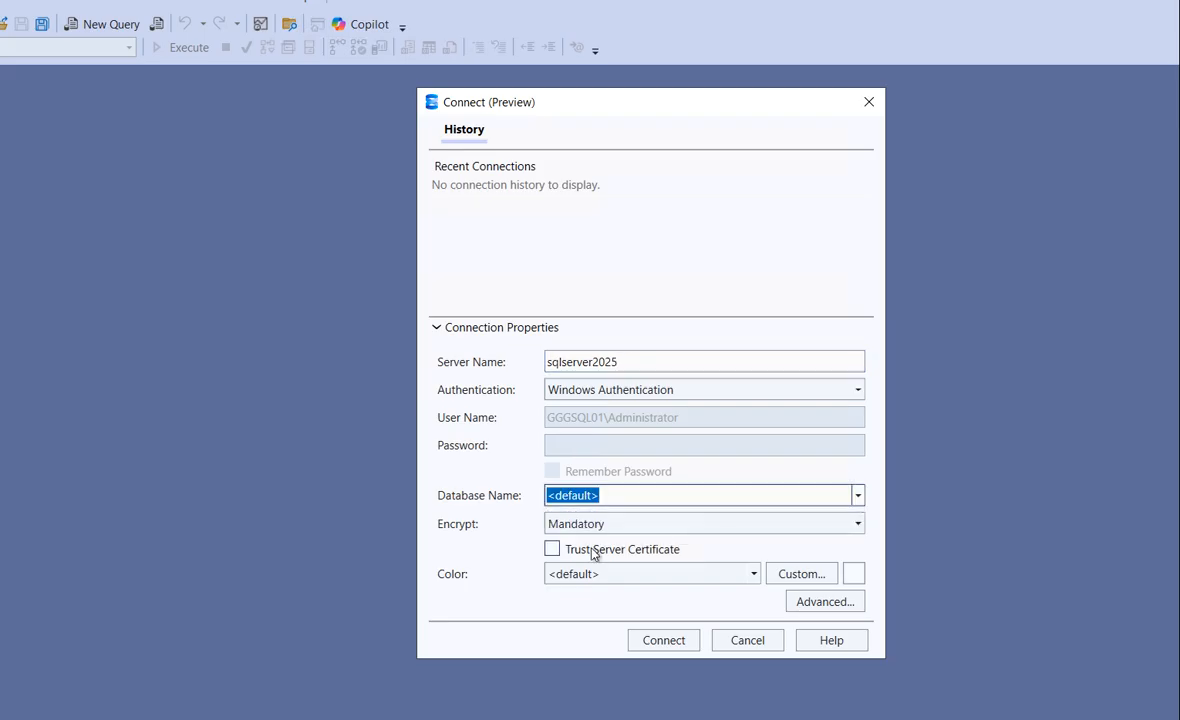
click(552, 550)
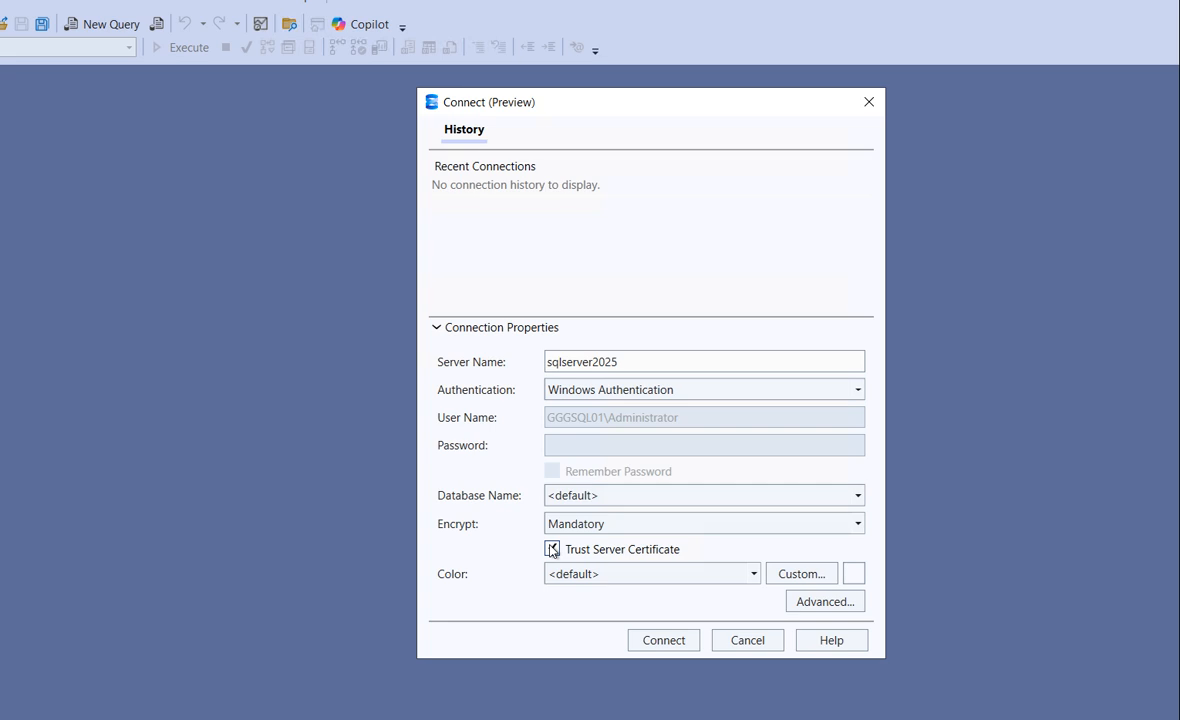
click(649, 643)
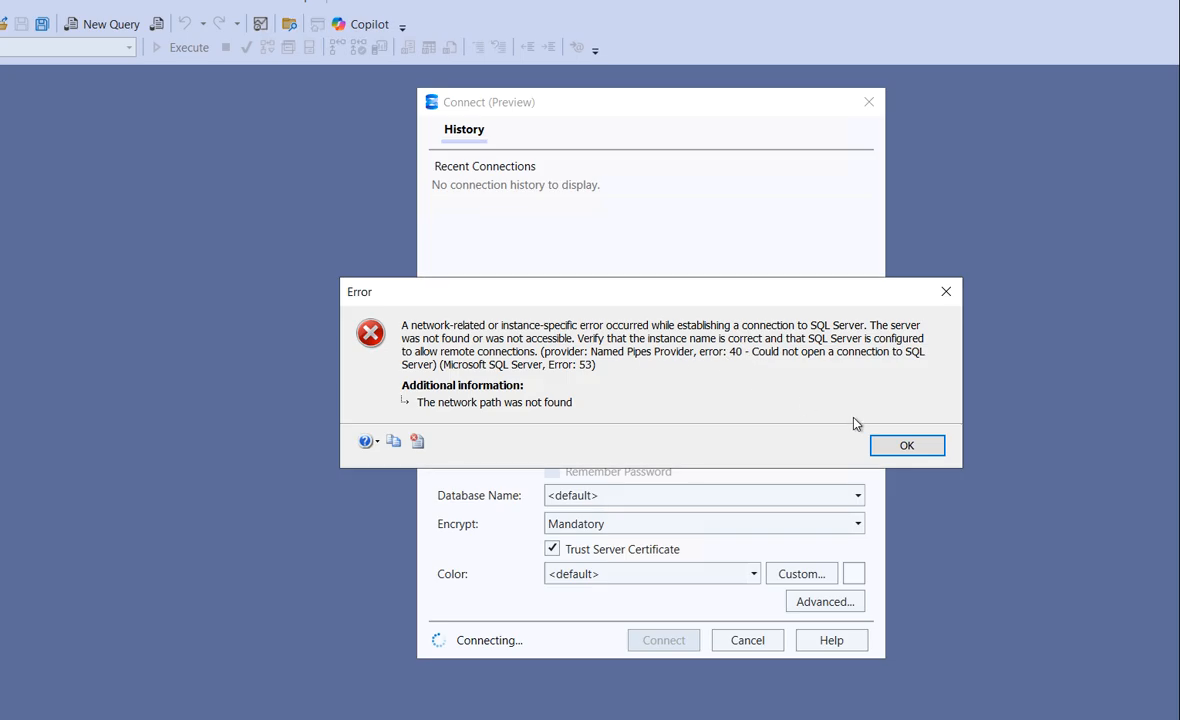
click(895, 451)
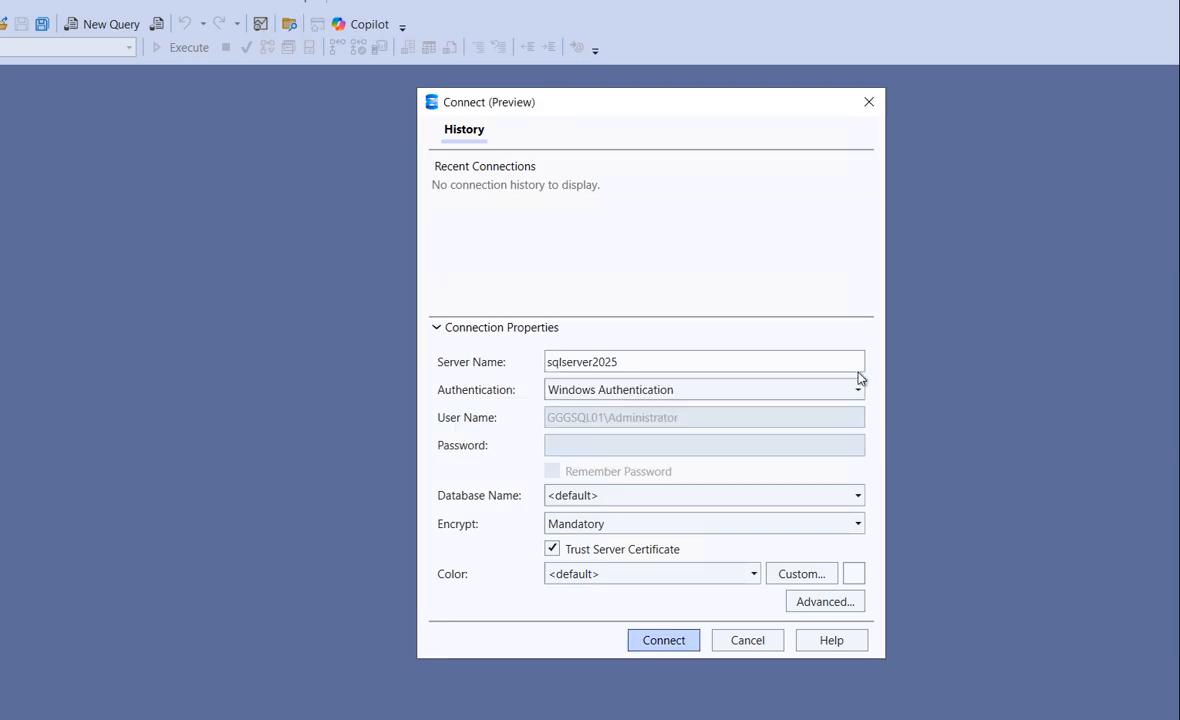
Change the server name to localhost\sqlserver2025 and connect to the instance
click(632, 362)
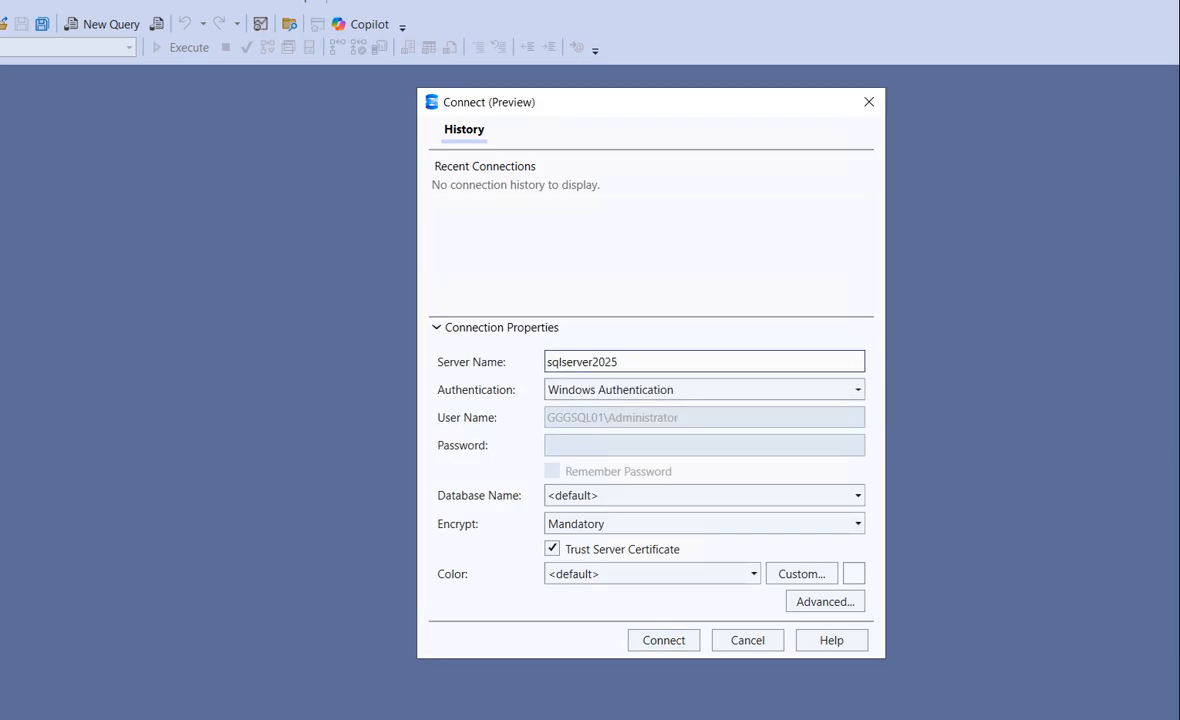
key(Home)
text(localhos)
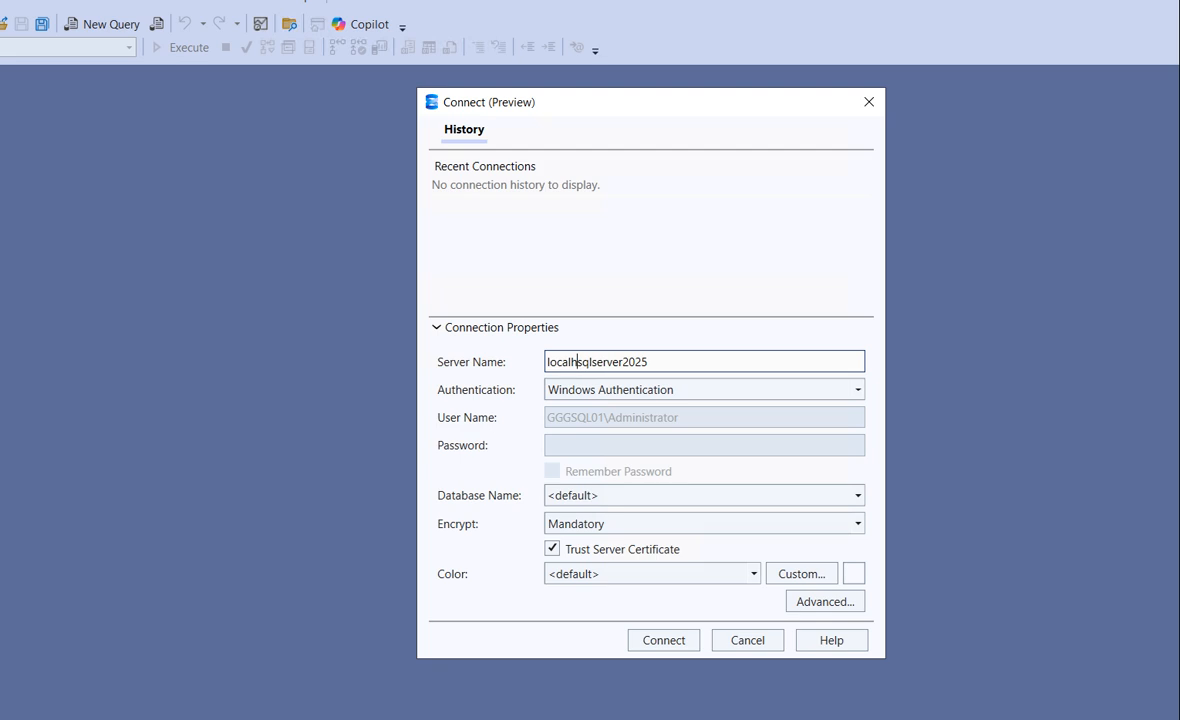
text(t\)
click(662, 641)
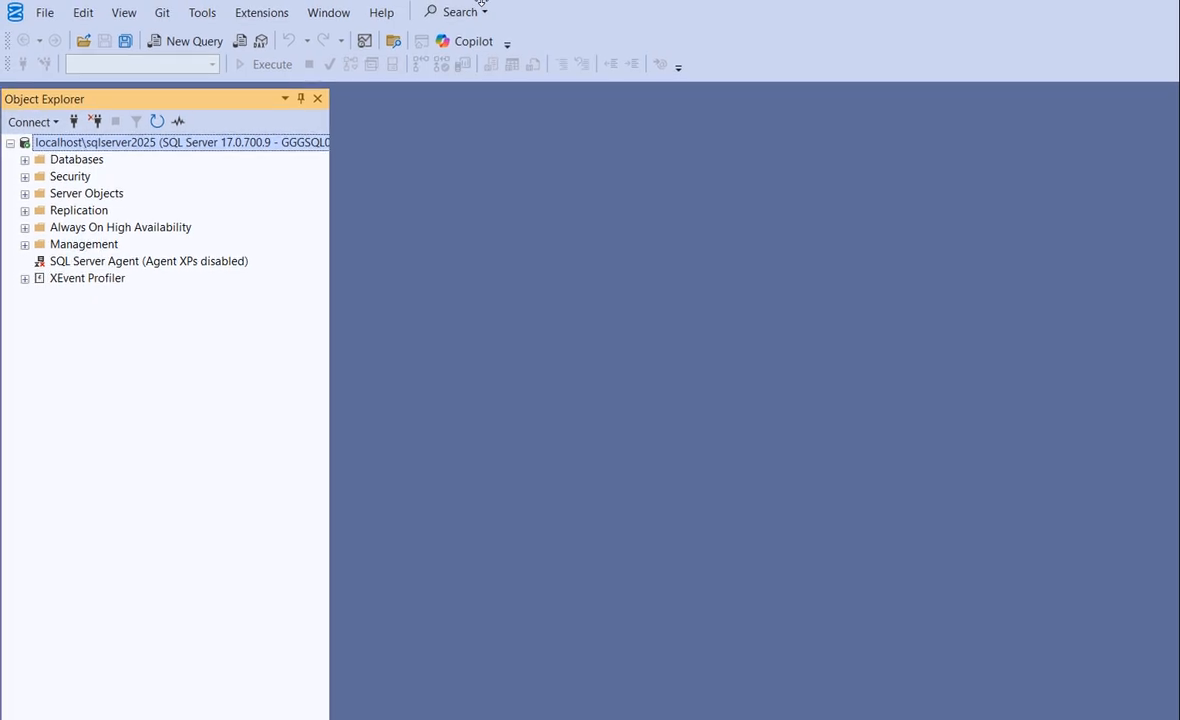
click(164, 18)
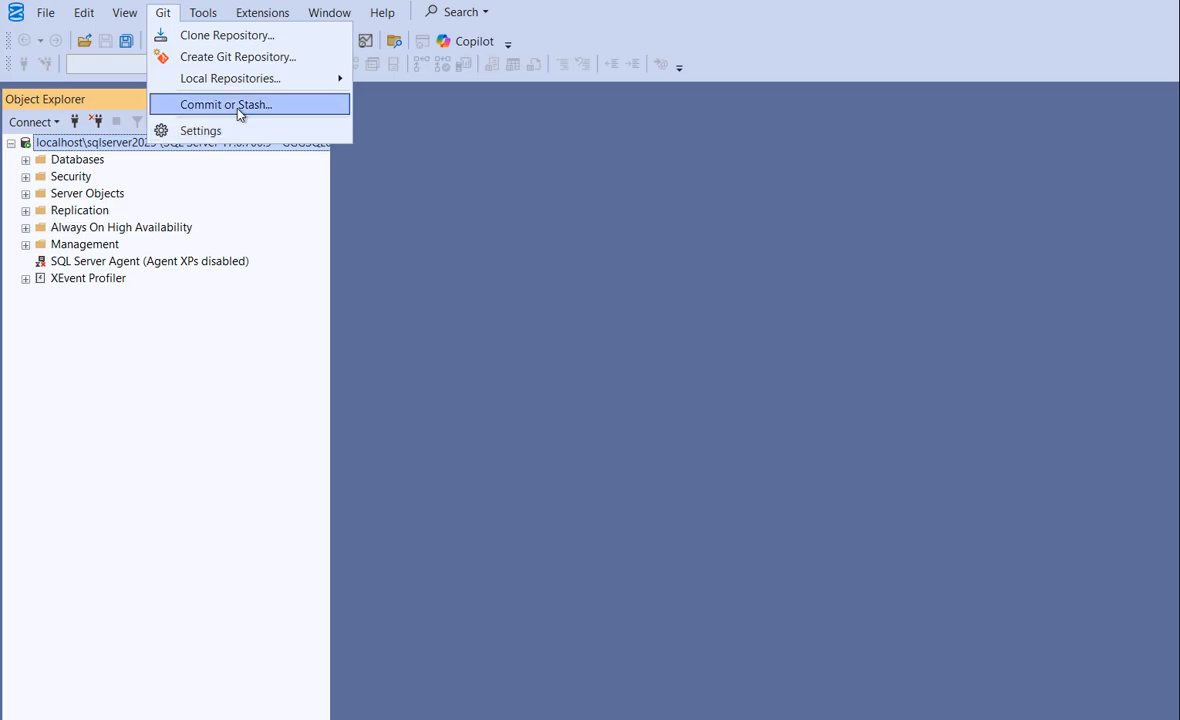
click(199, 15)
click(199, 14)
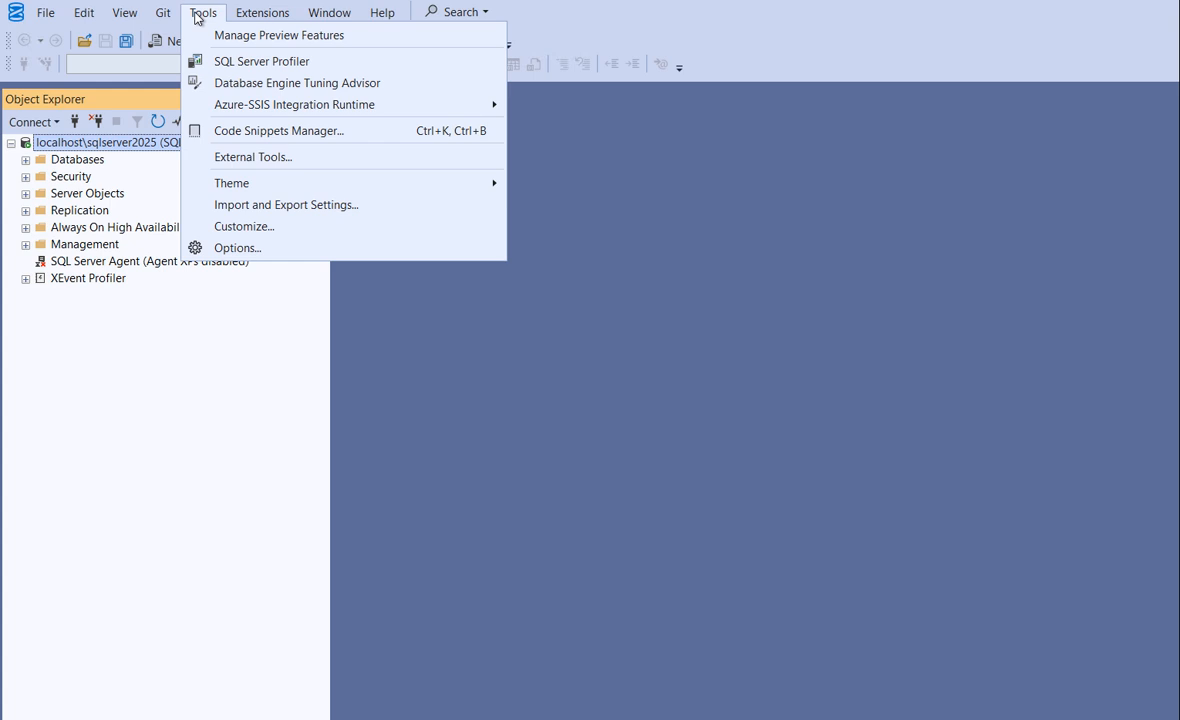
mouse_move(284, 112)
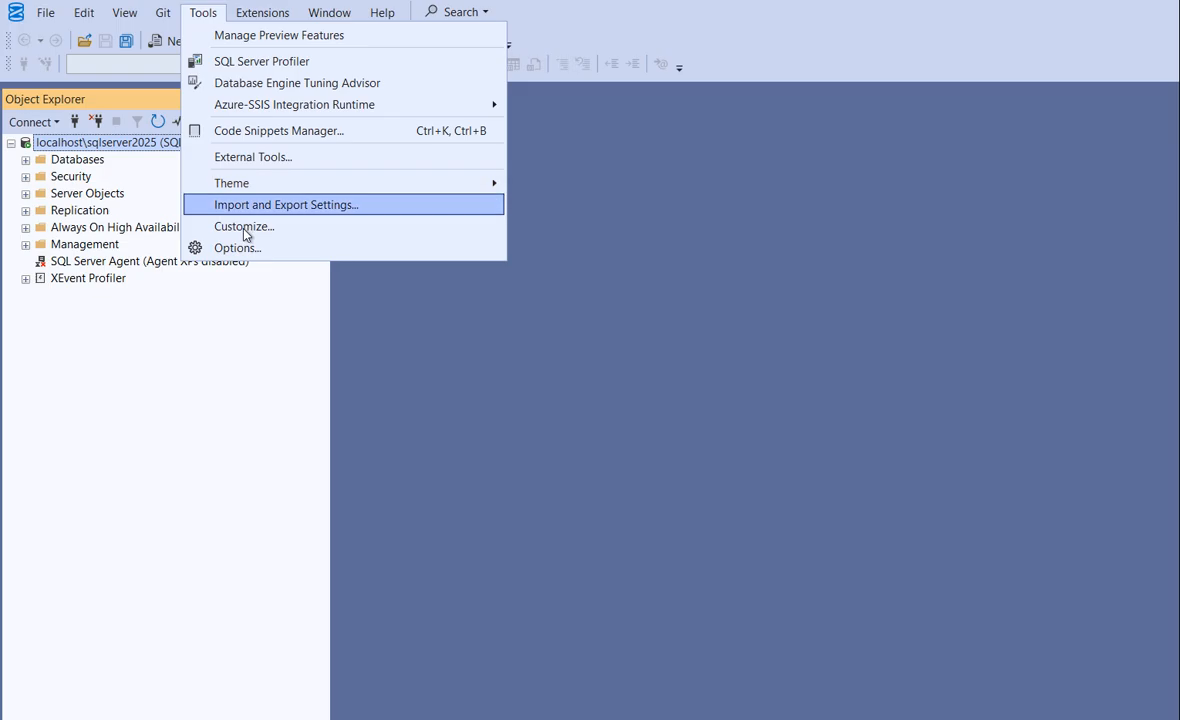
click(264, 19)
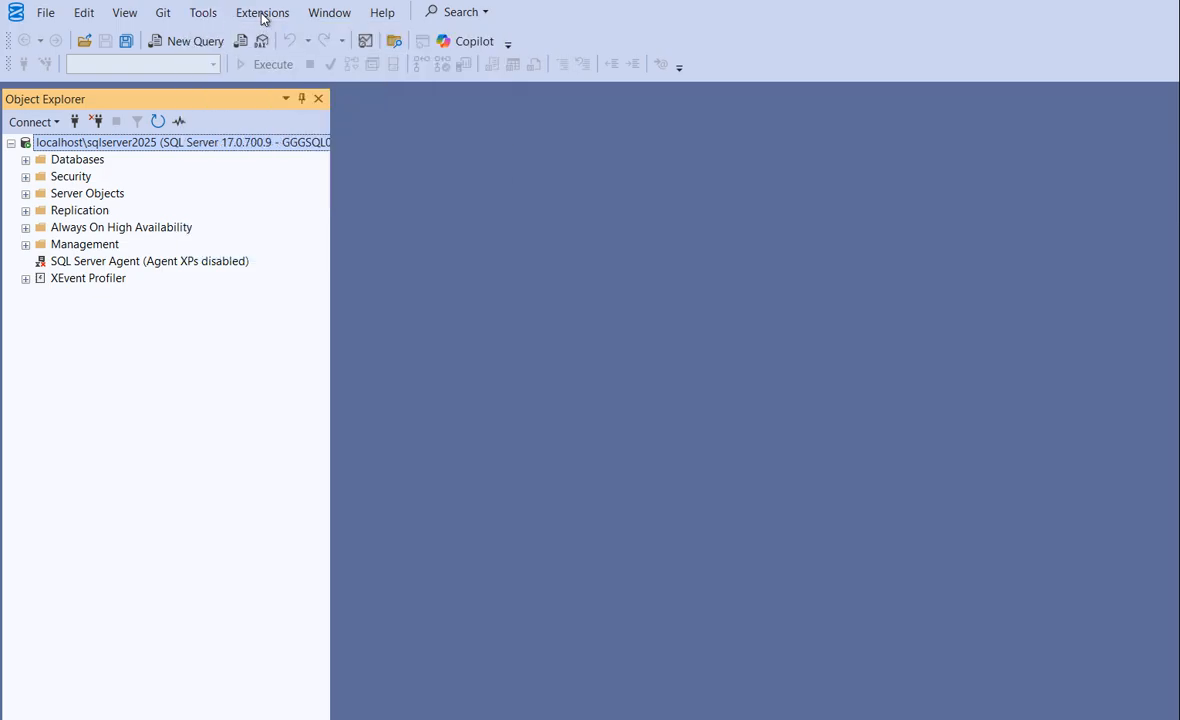
click(262, 18)
click(265, 18)
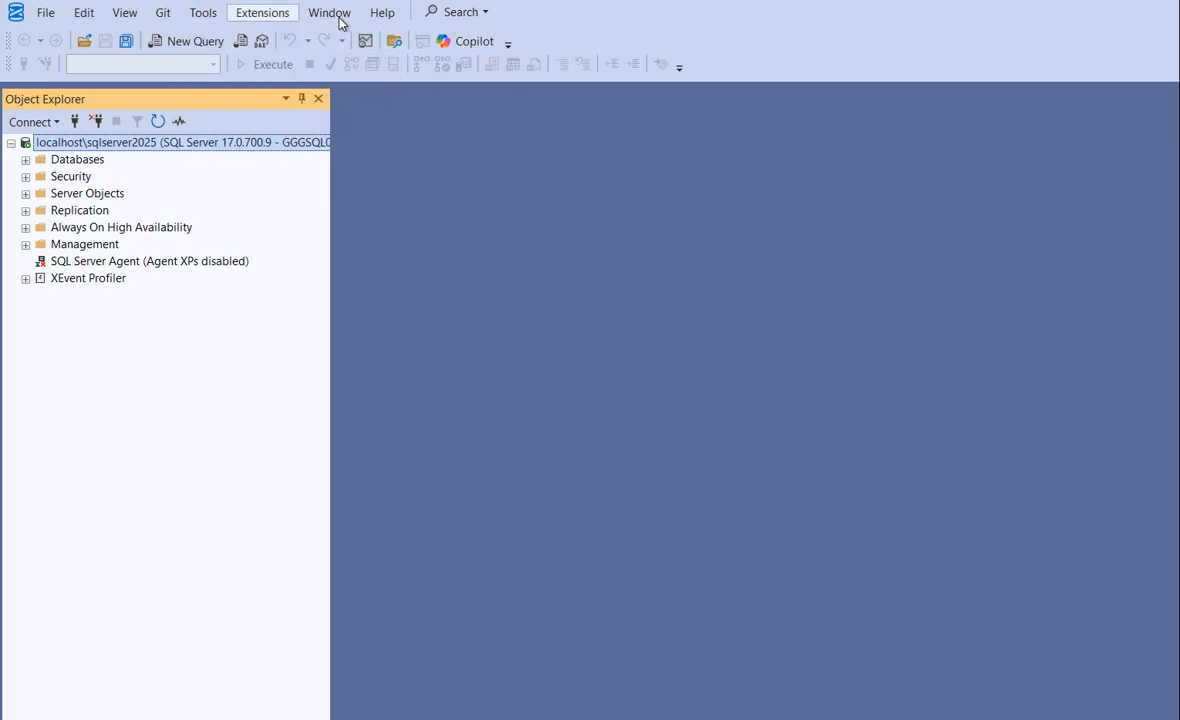
click(330, 20)
Look through the customization options and enable the Table Designer, Query Designer and Extended Events toolbars
mouse_move(264, 17)
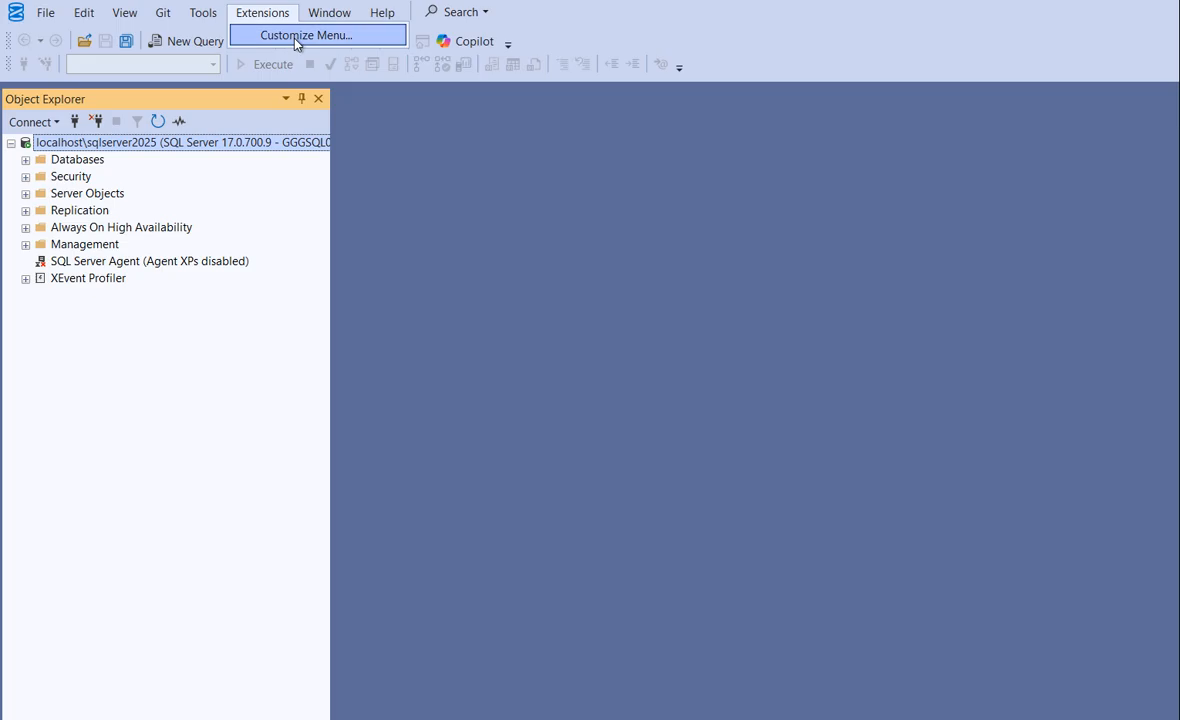
click(294, 38)
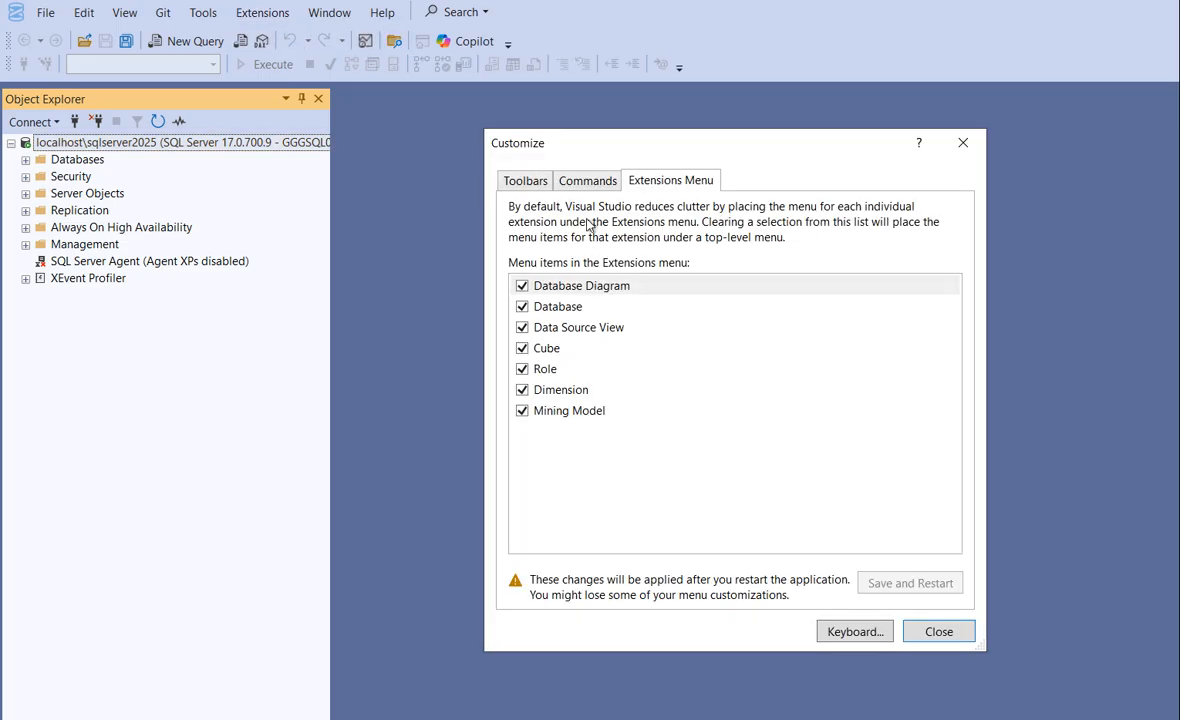
click(588, 182)
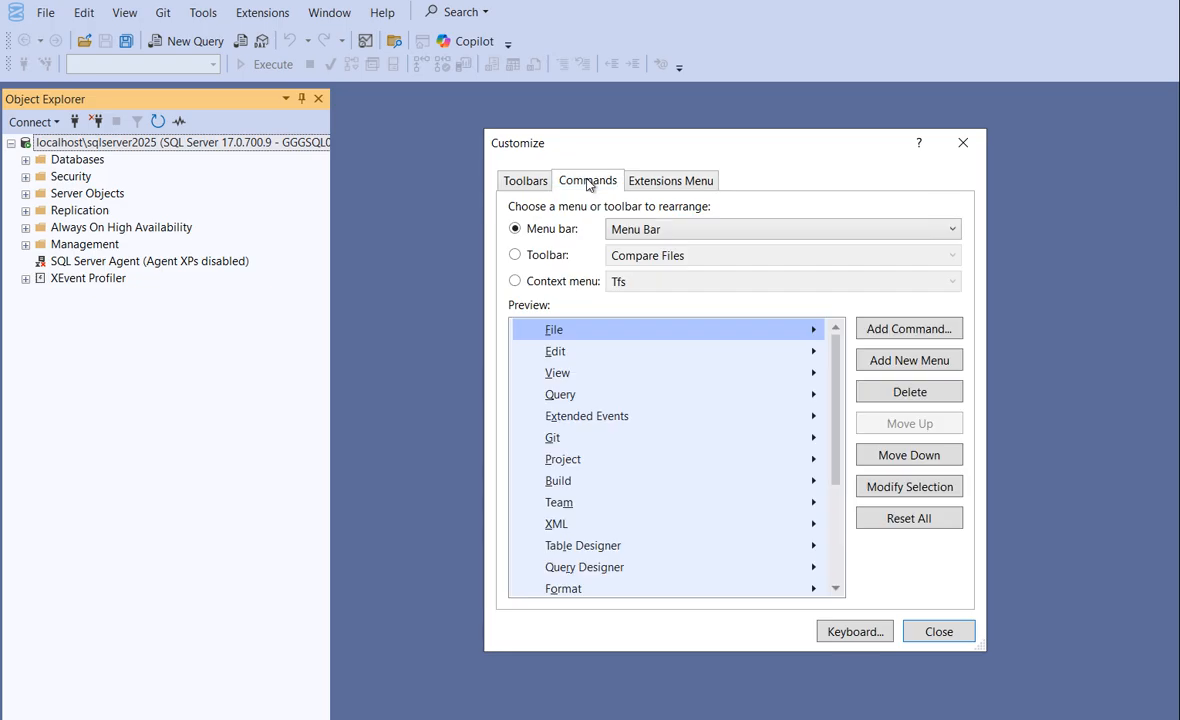
click(522, 180)
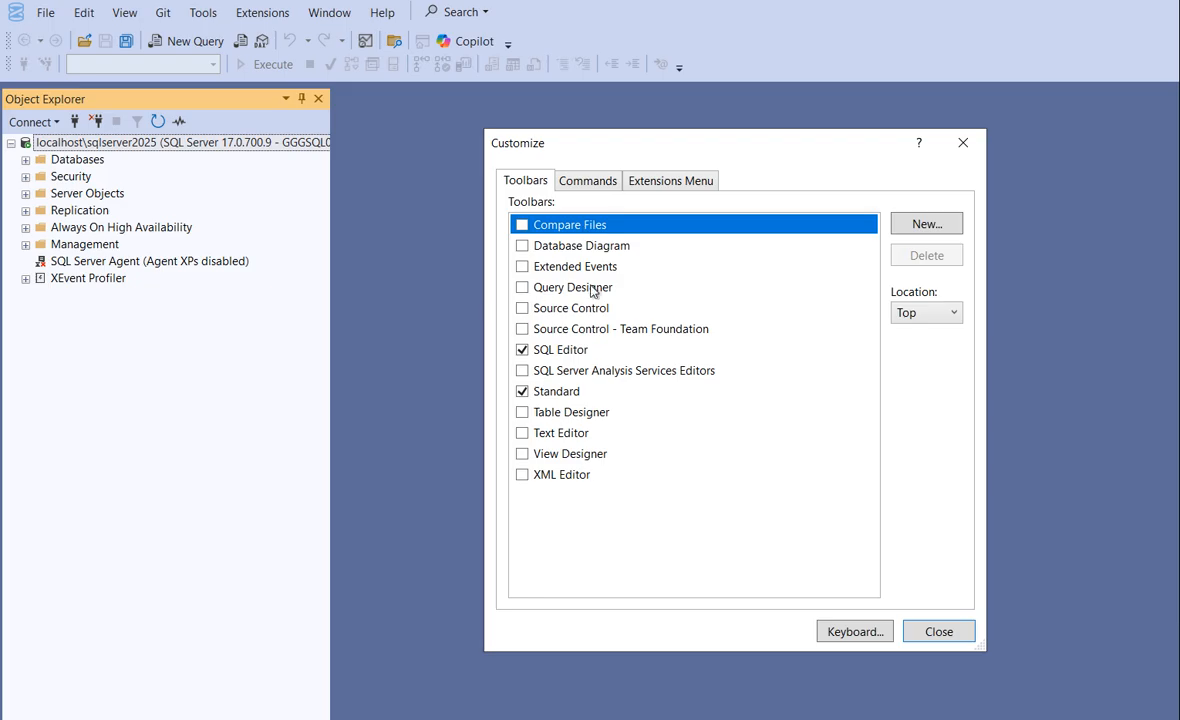
click(522, 414)
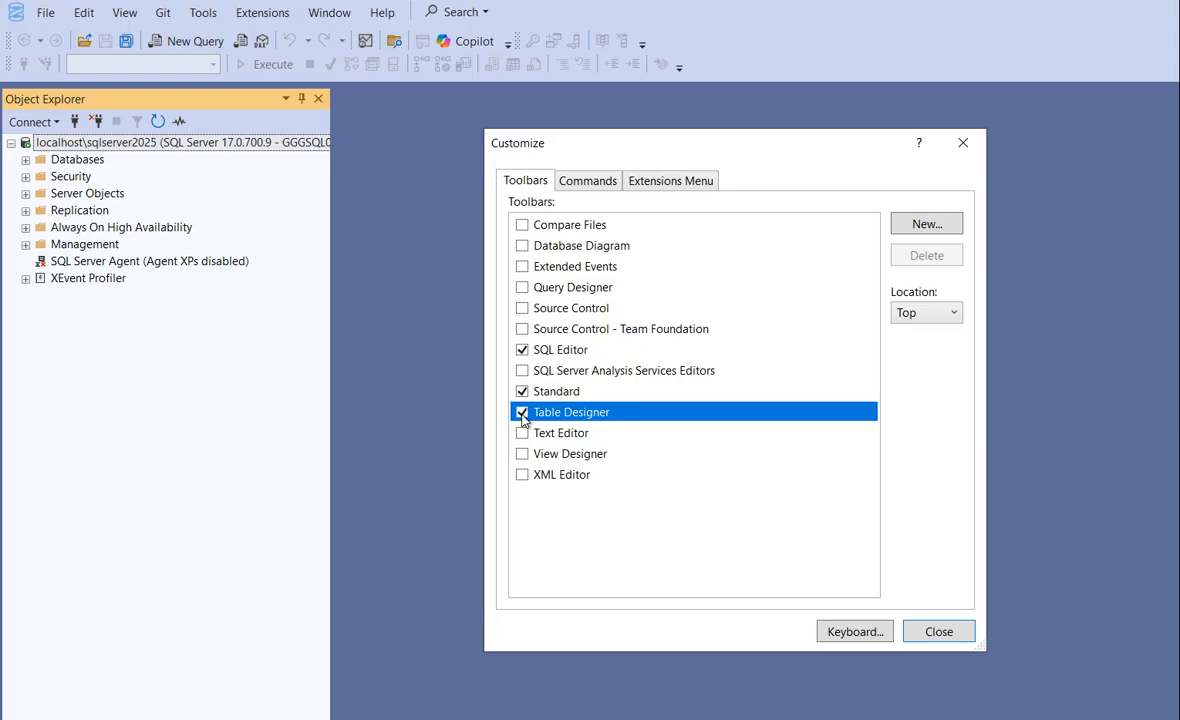
click(522, 288)
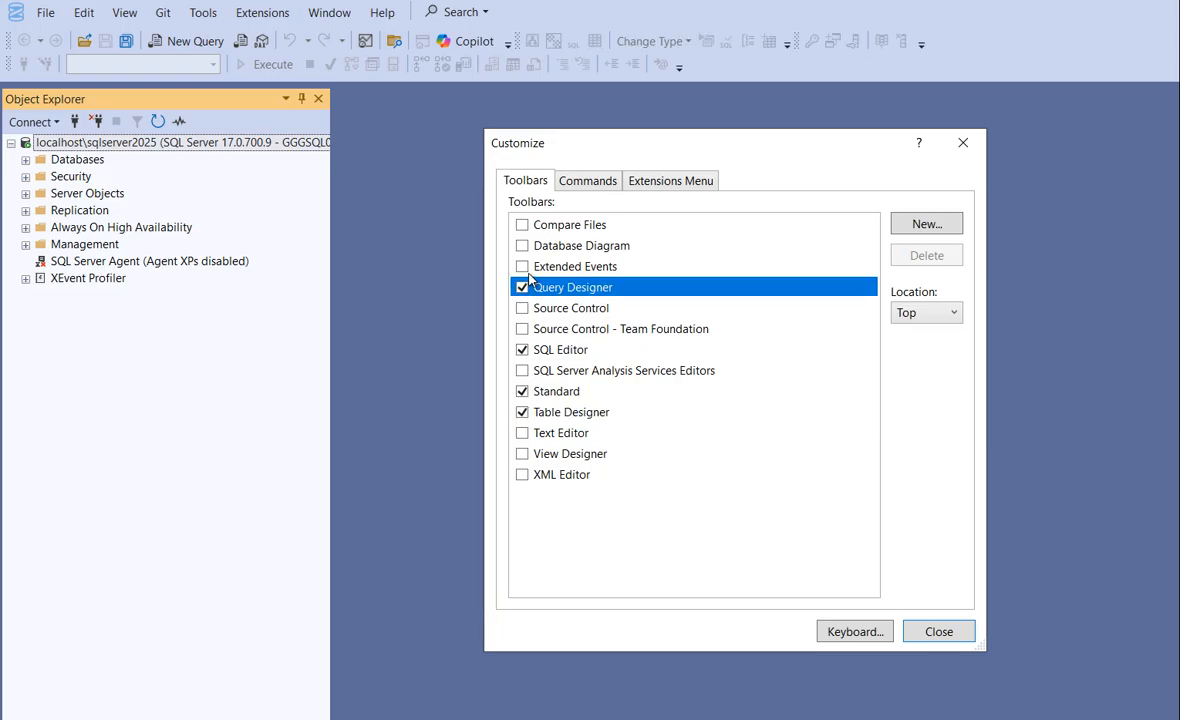
click(523, 267)
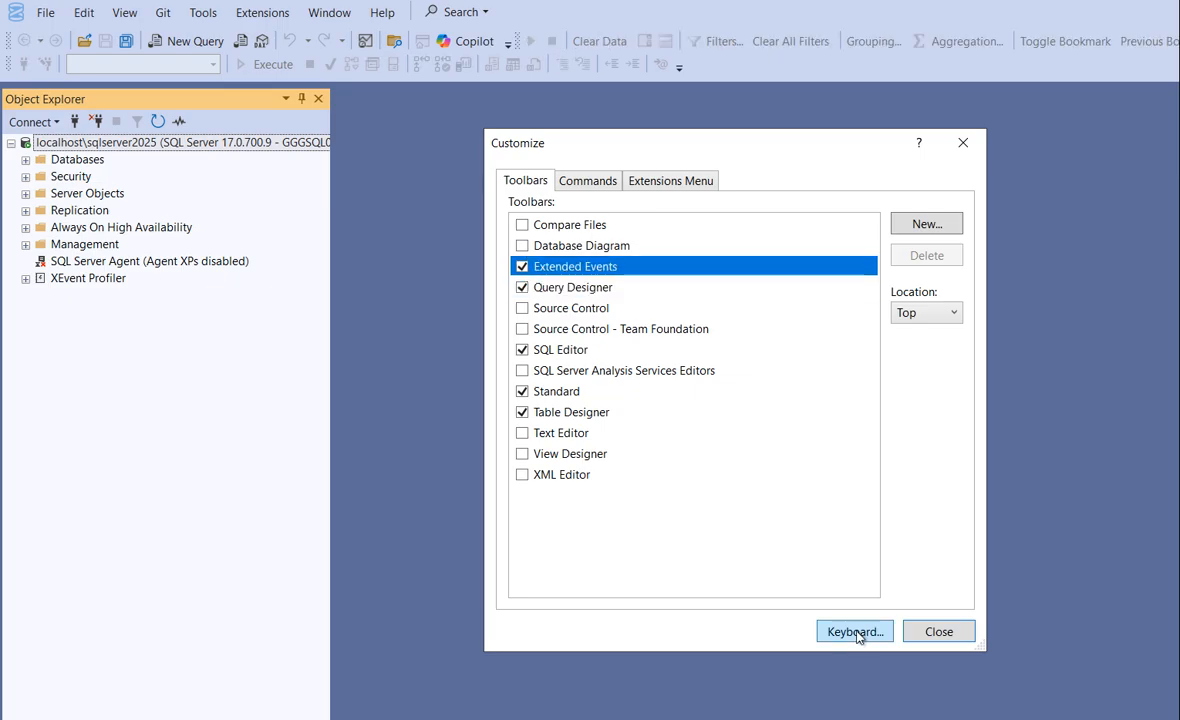
click(937, 632)
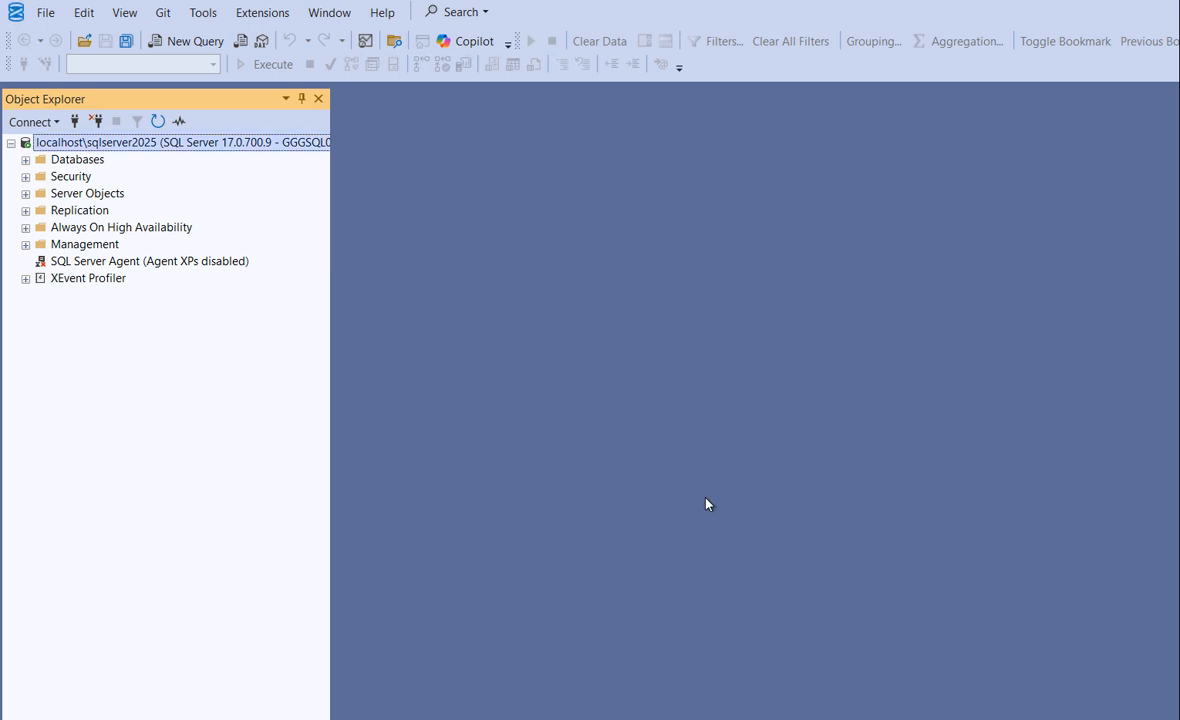
Open a new query on the connected instance and review the available query commands
click(190, 40)
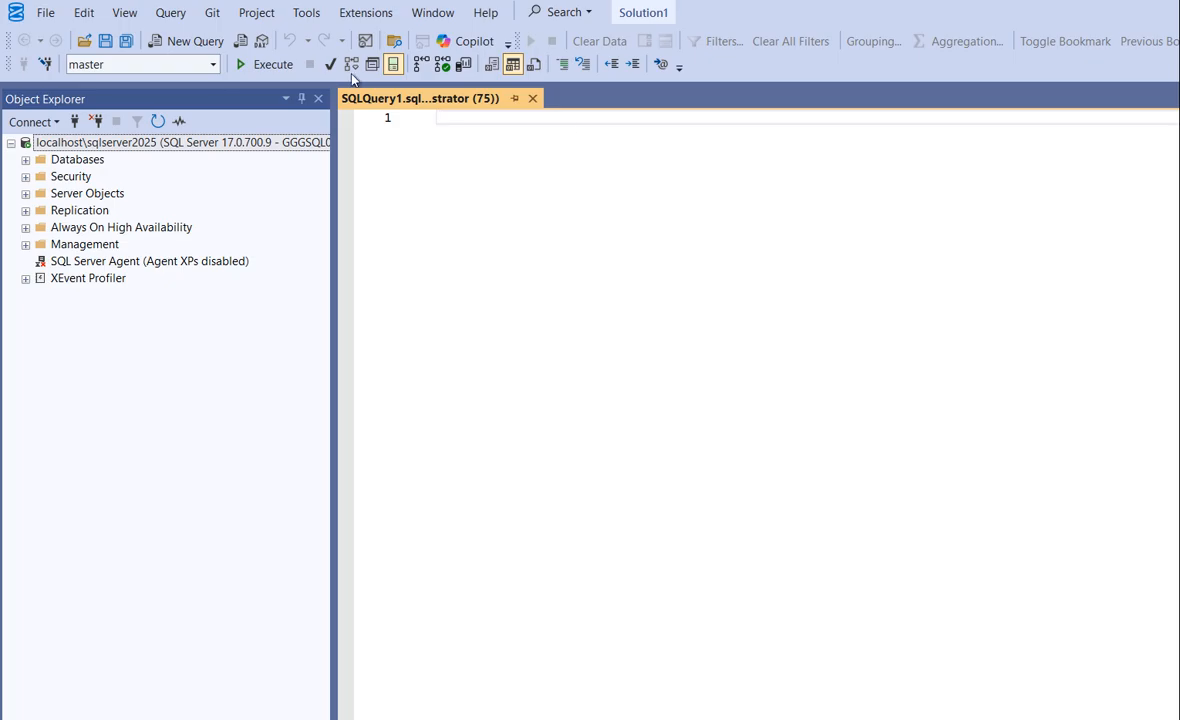
click(258, 22)
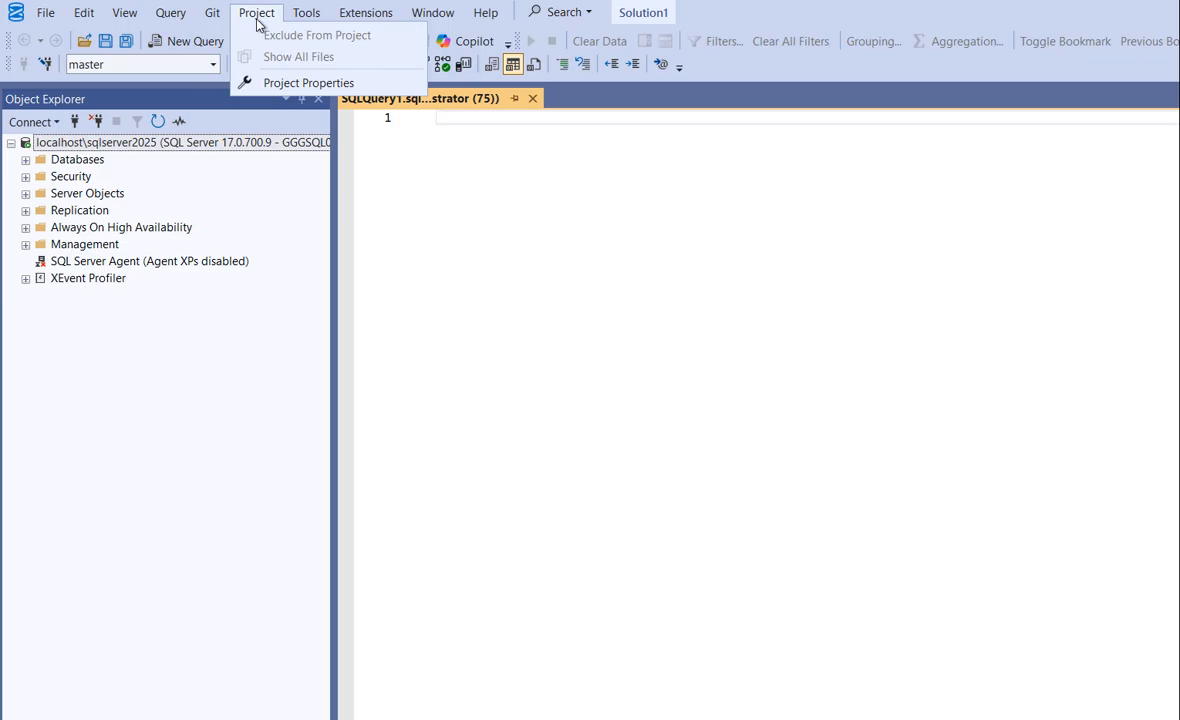
click(178, 20)
click(177, 16)
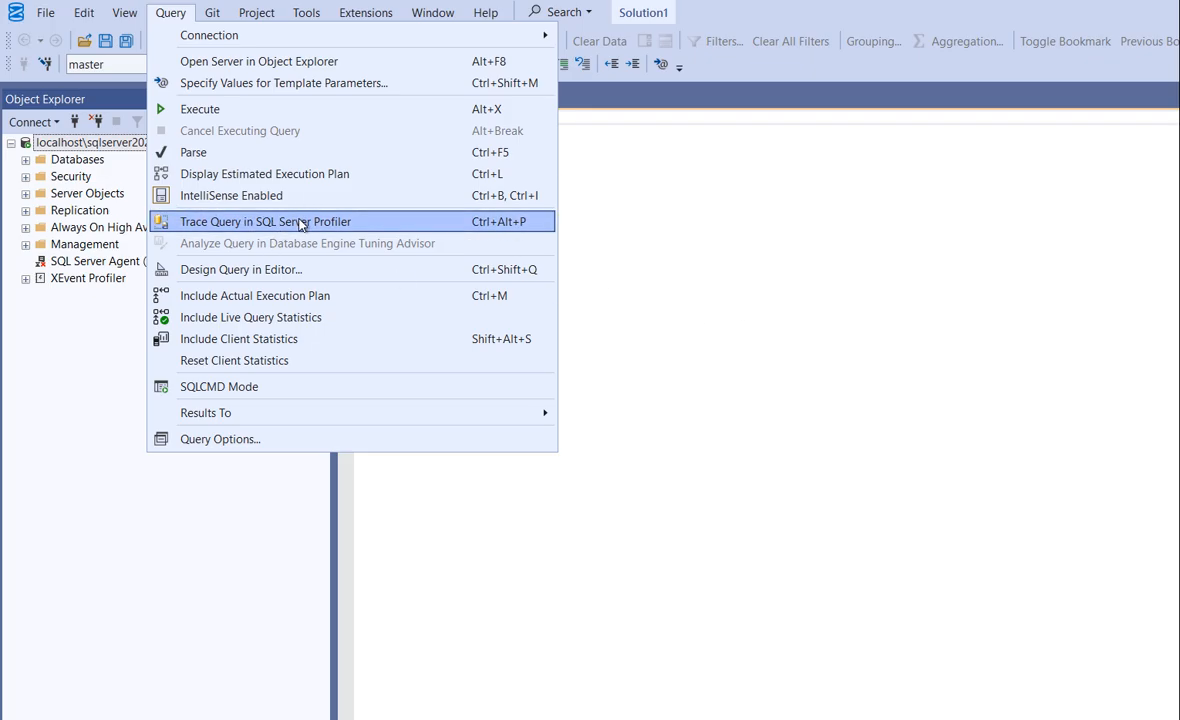
Examine the commands offered inside the empty query editor, including its connection options
click(688, 235)
right_click(682, 237)
click(602, 286)
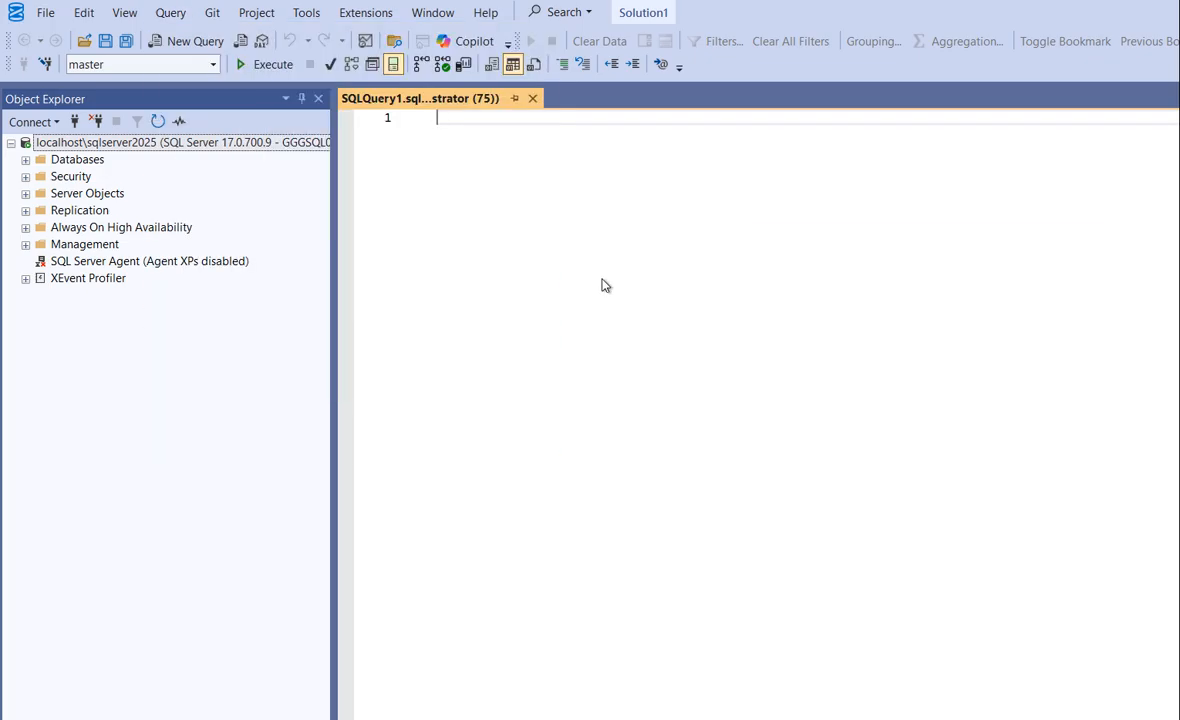
right_click(602, 286)
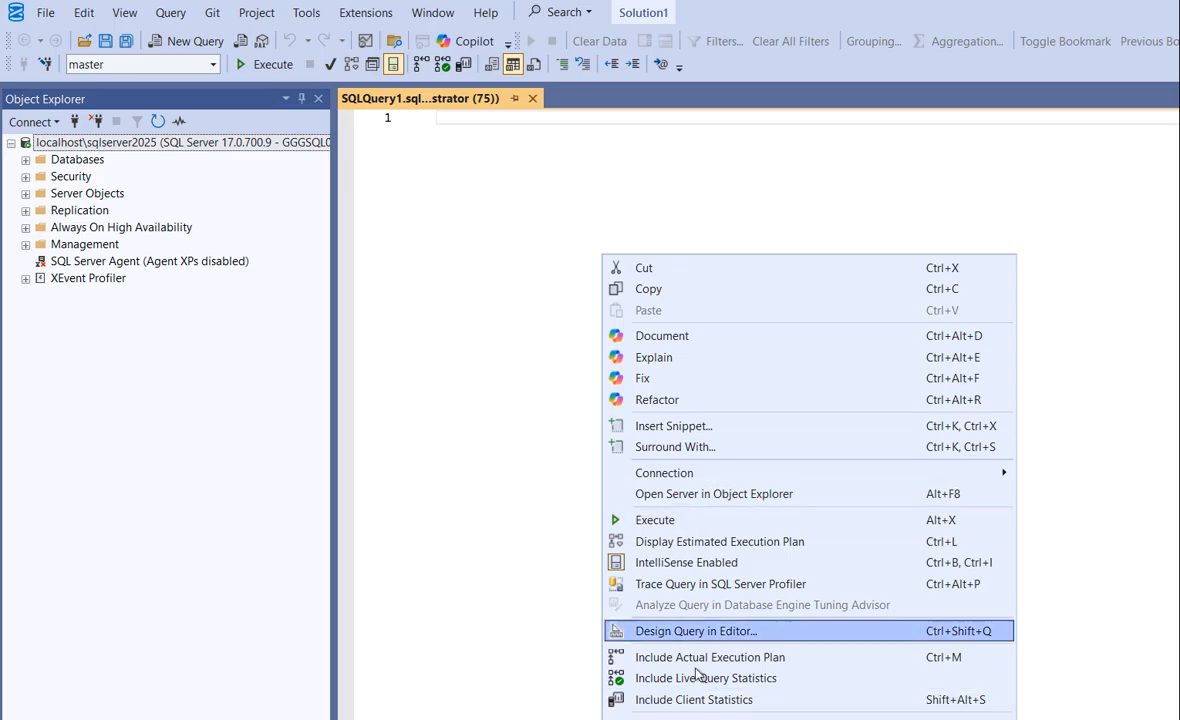
mouse_move(712, 480)
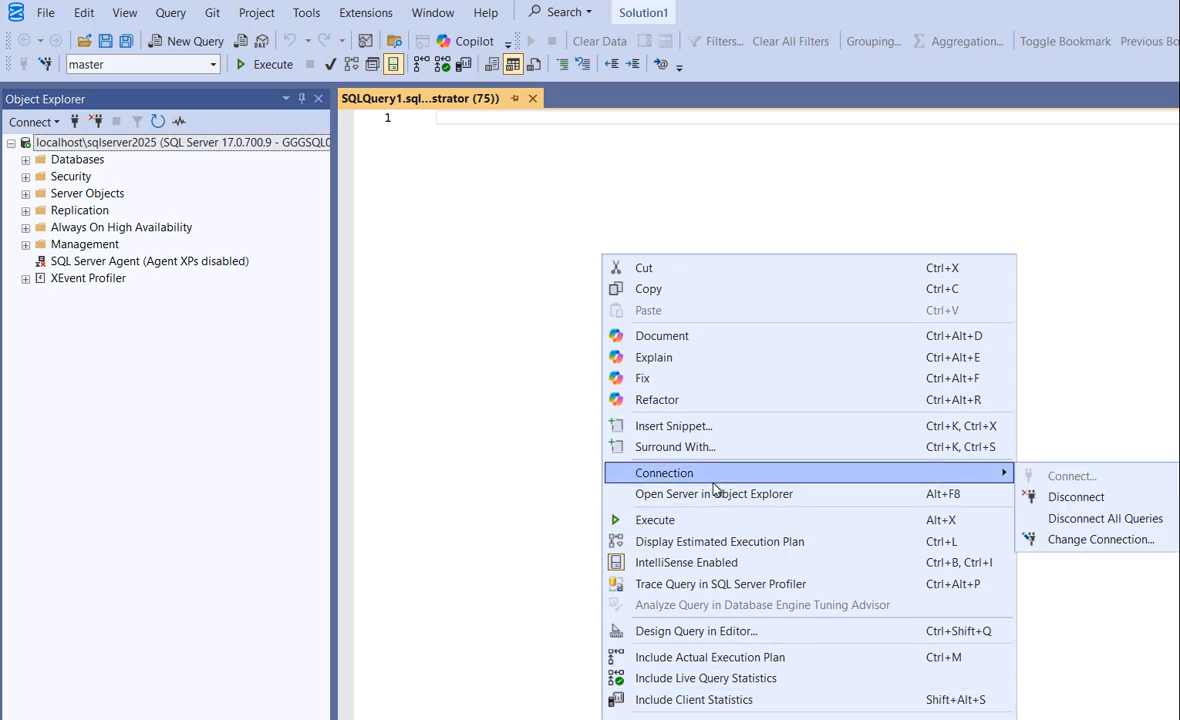
click(474, 174)
right_click(474, 174)
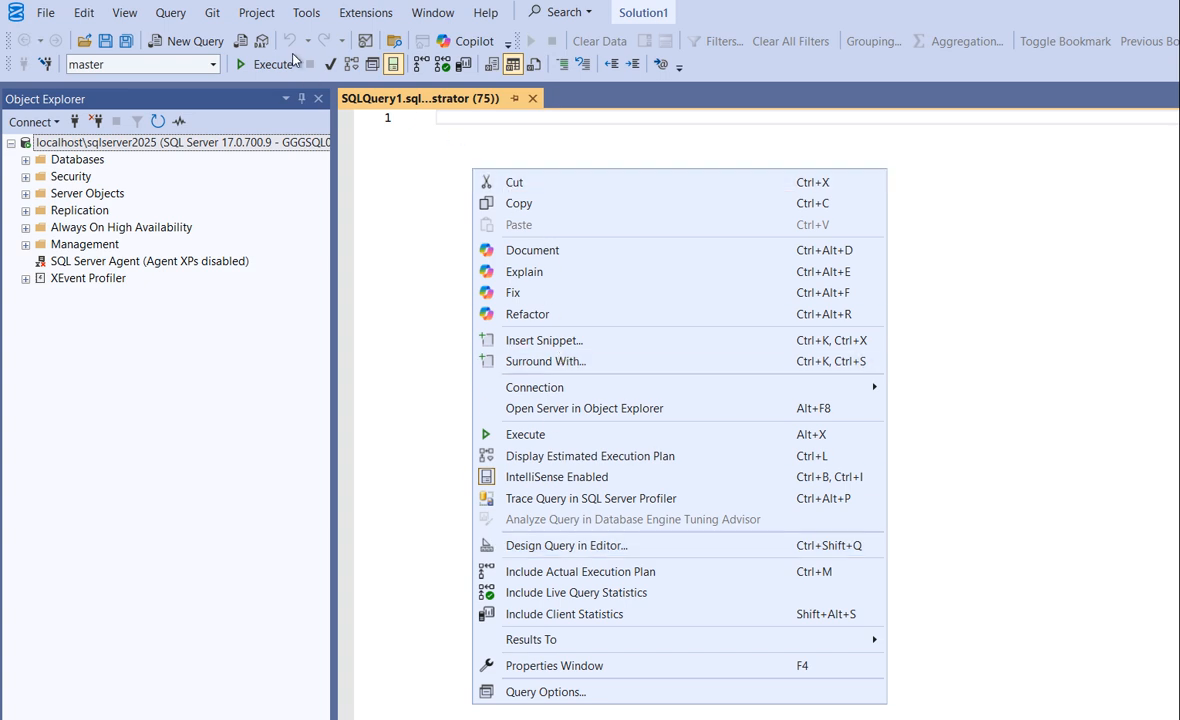
click(125, 13)
click(125, 13)
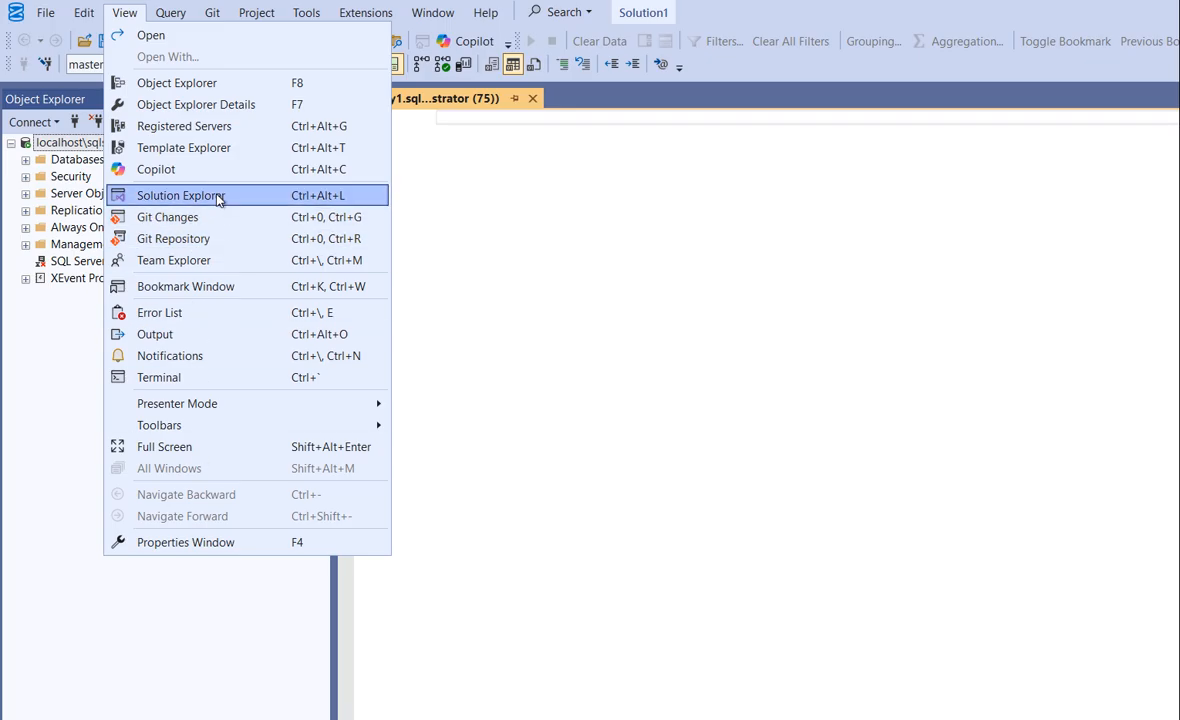
mouse_move(87, 14)
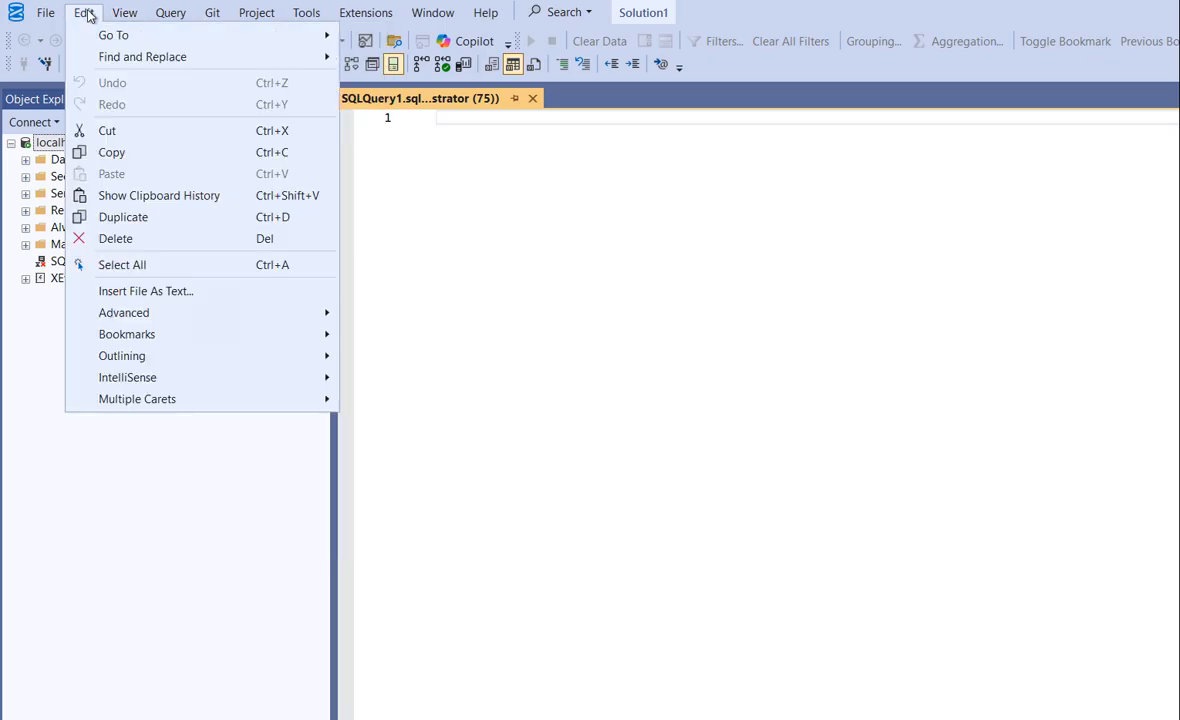
click(46, 13)
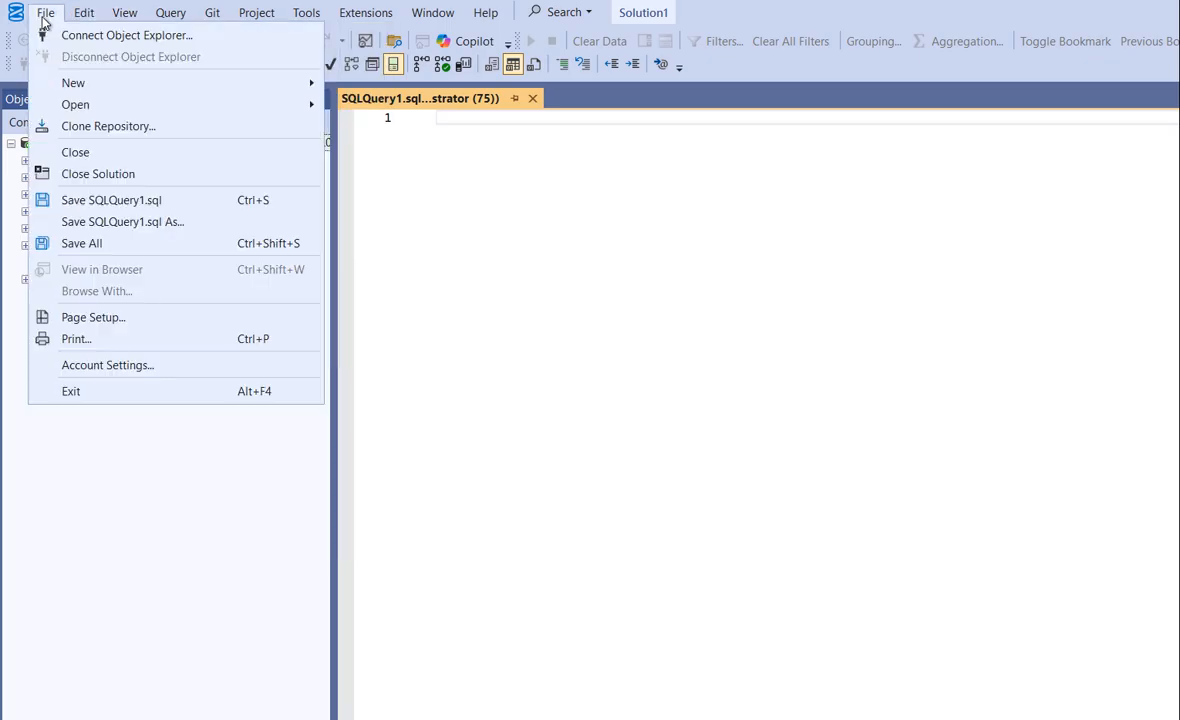
mouse_move(170, 20)
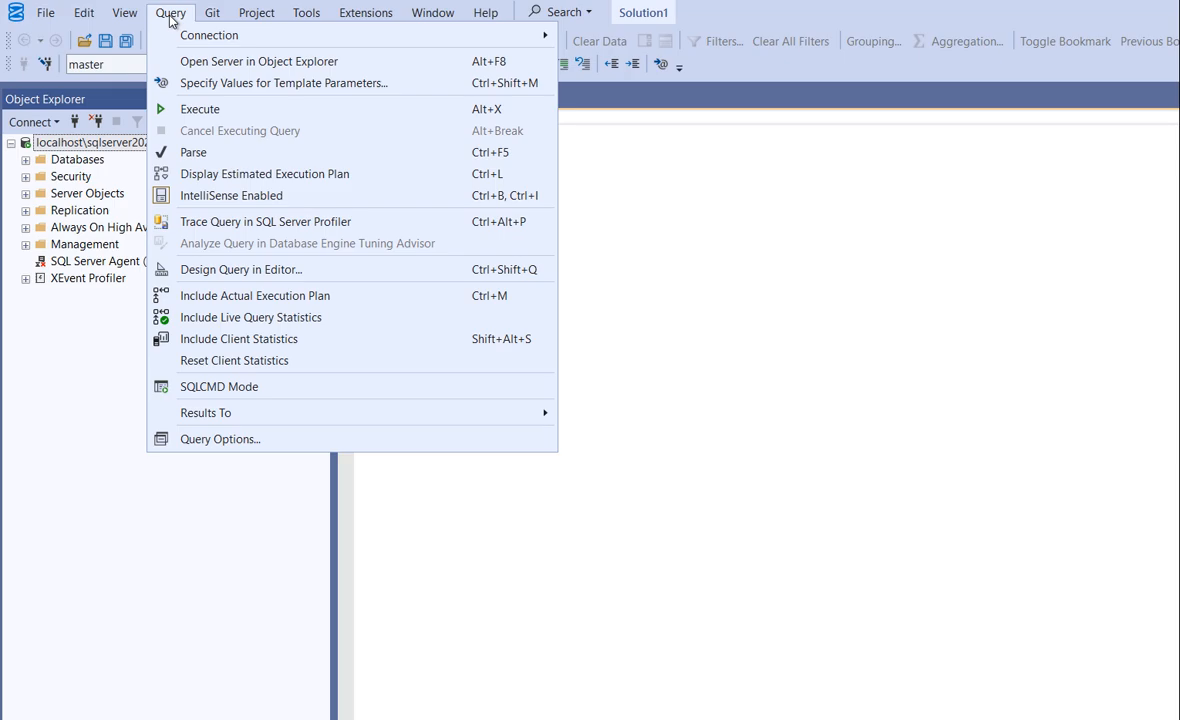
mouse_move(207, 18)
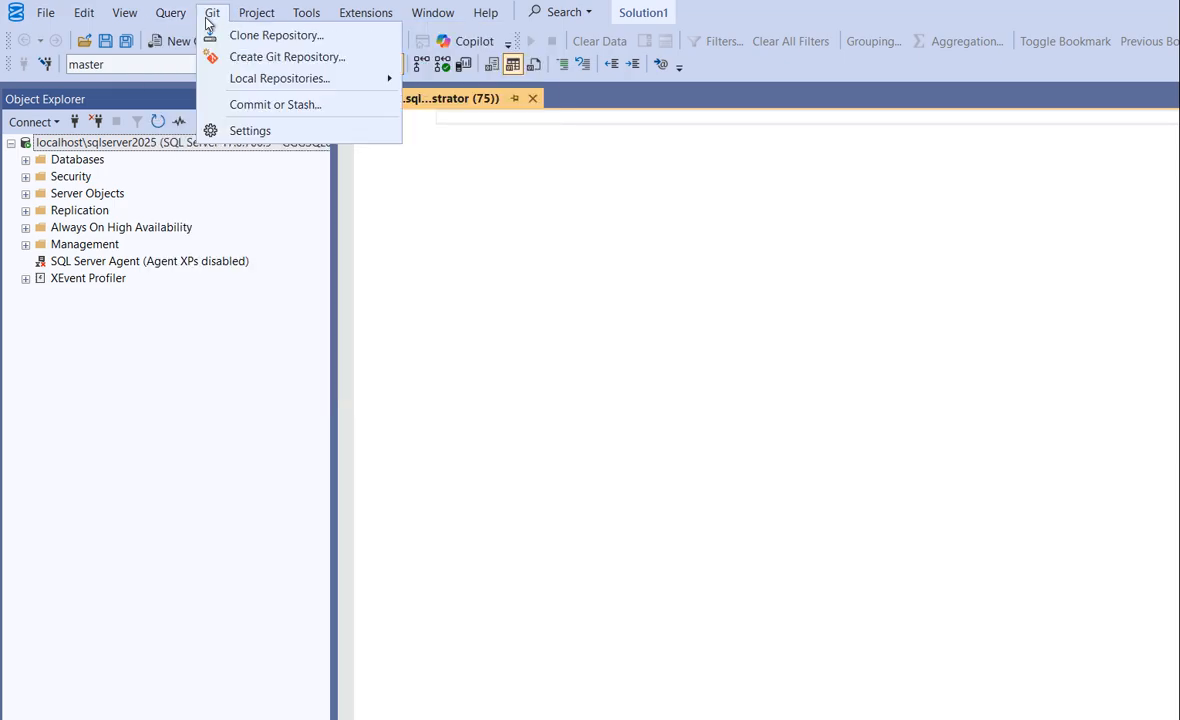
mouse_move(306, 14)
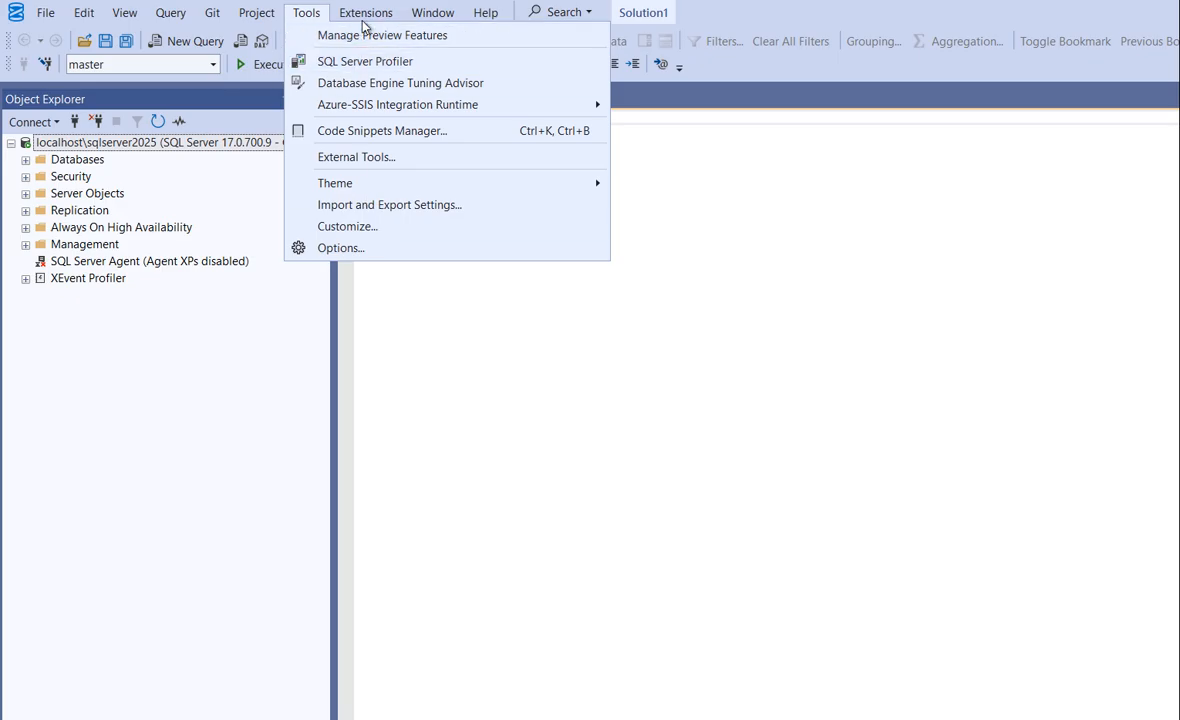
mouse_move(364, 24)
mouse_move(433, 20)
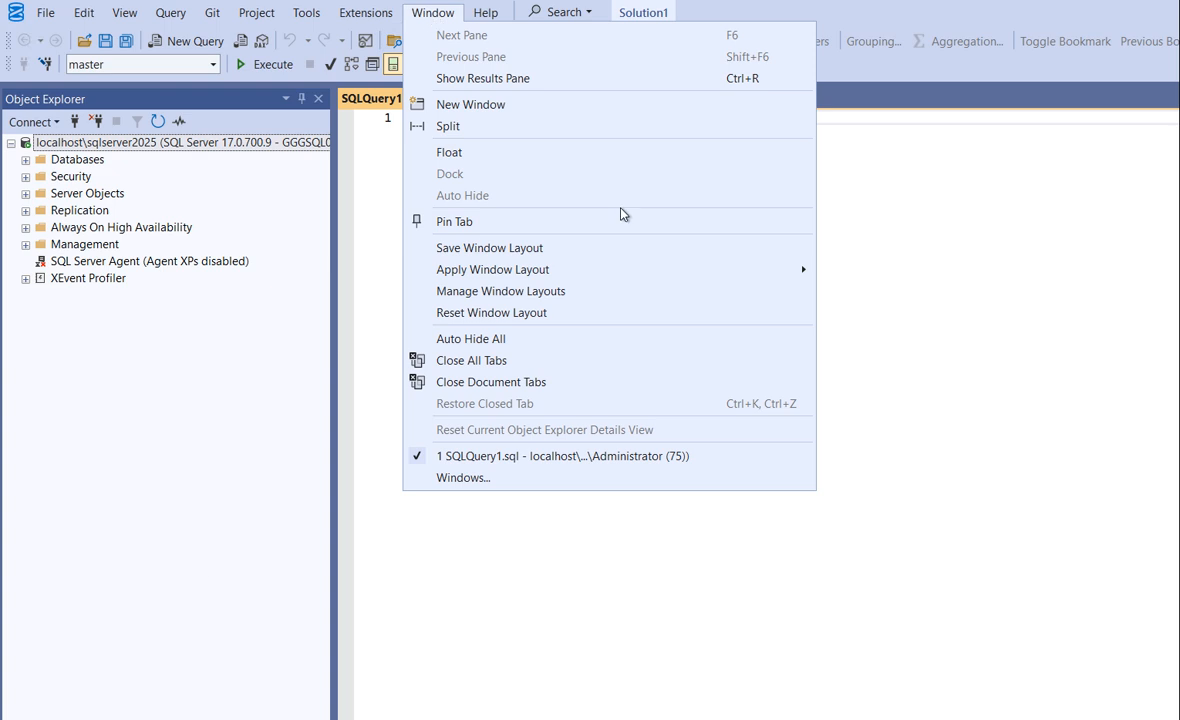
key(Escape)
Check the version details of Management Studio and its components, and close the information dialog
click(486, 14)
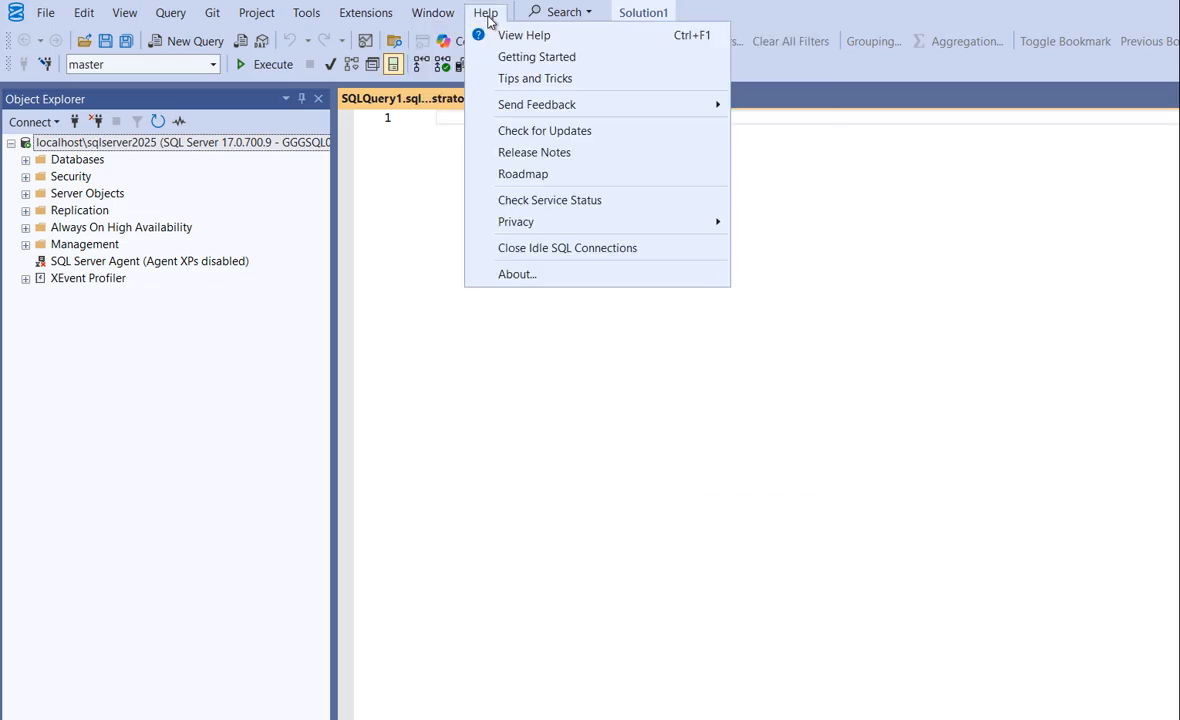
click(515, 274)
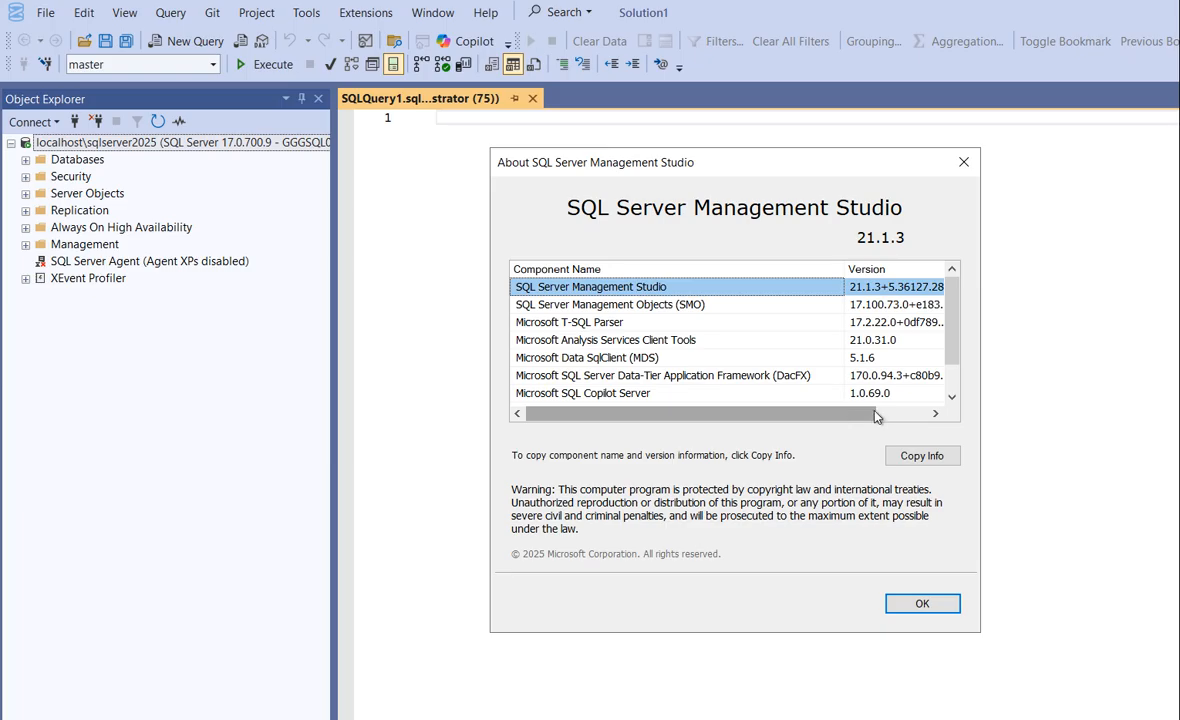
drag(874, 411, 722, 426)
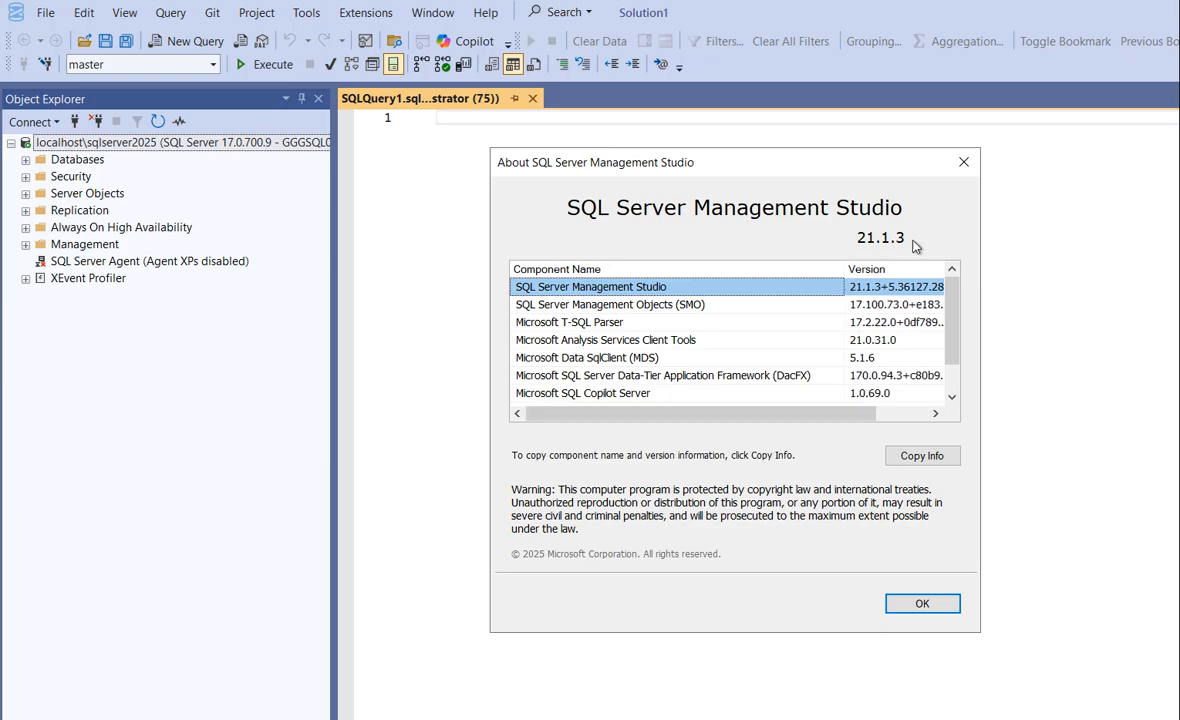
click(963, 162)
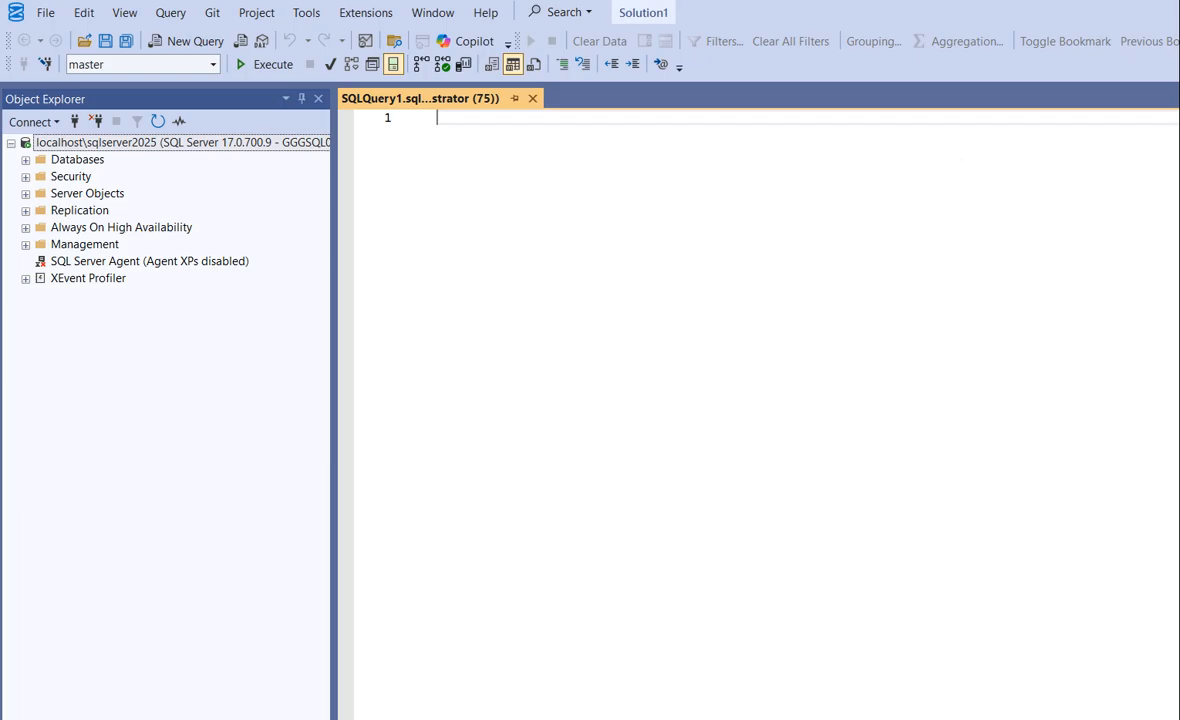
Expand the instance's Databases folder in Object Explorer and review the server's commands and report options
click(25, 160)
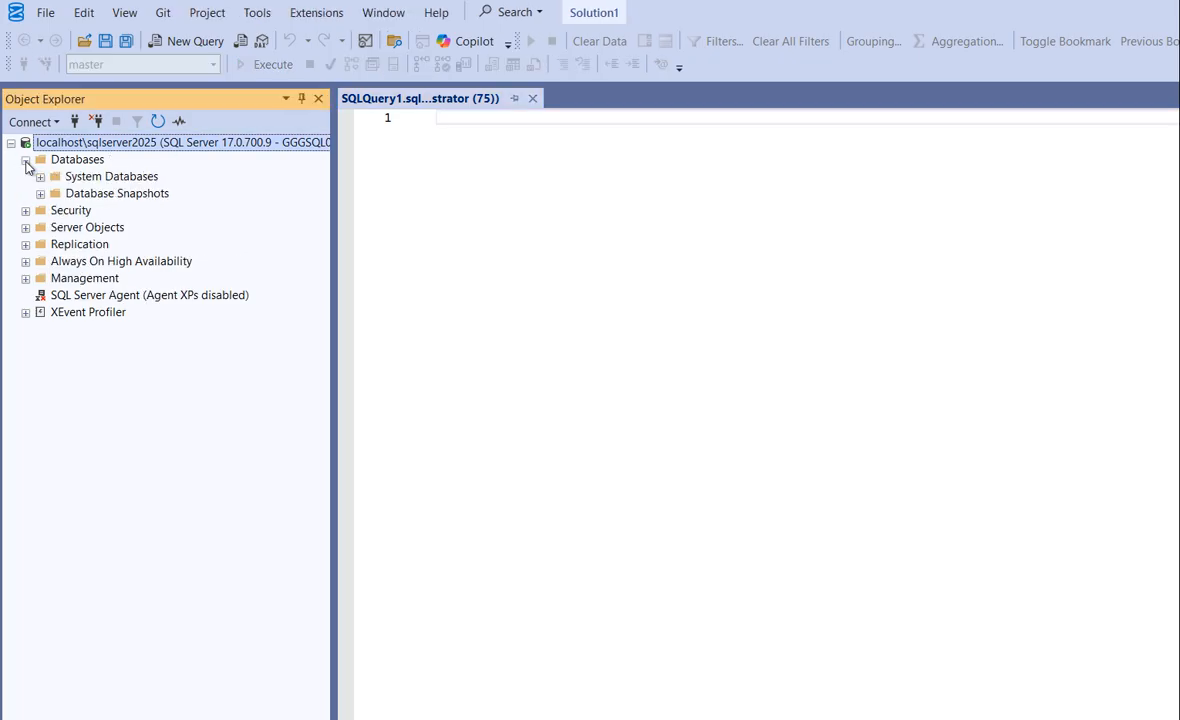
right_click(112, 141)
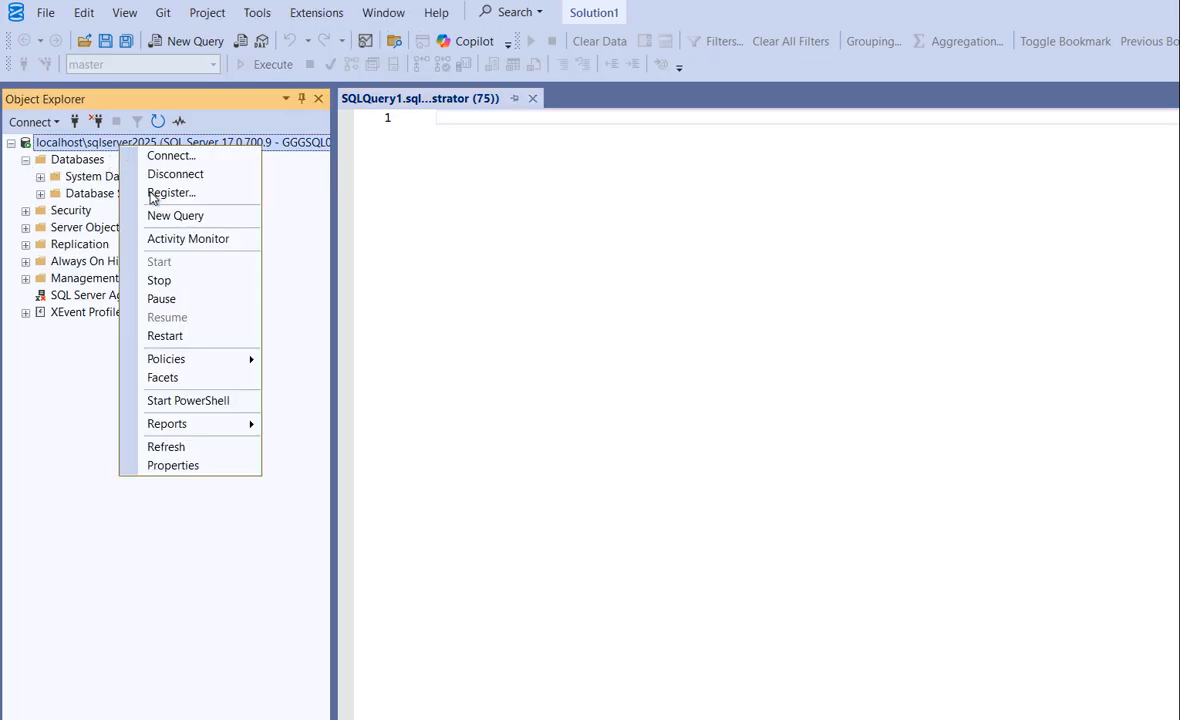
mouse_move(211, 428)
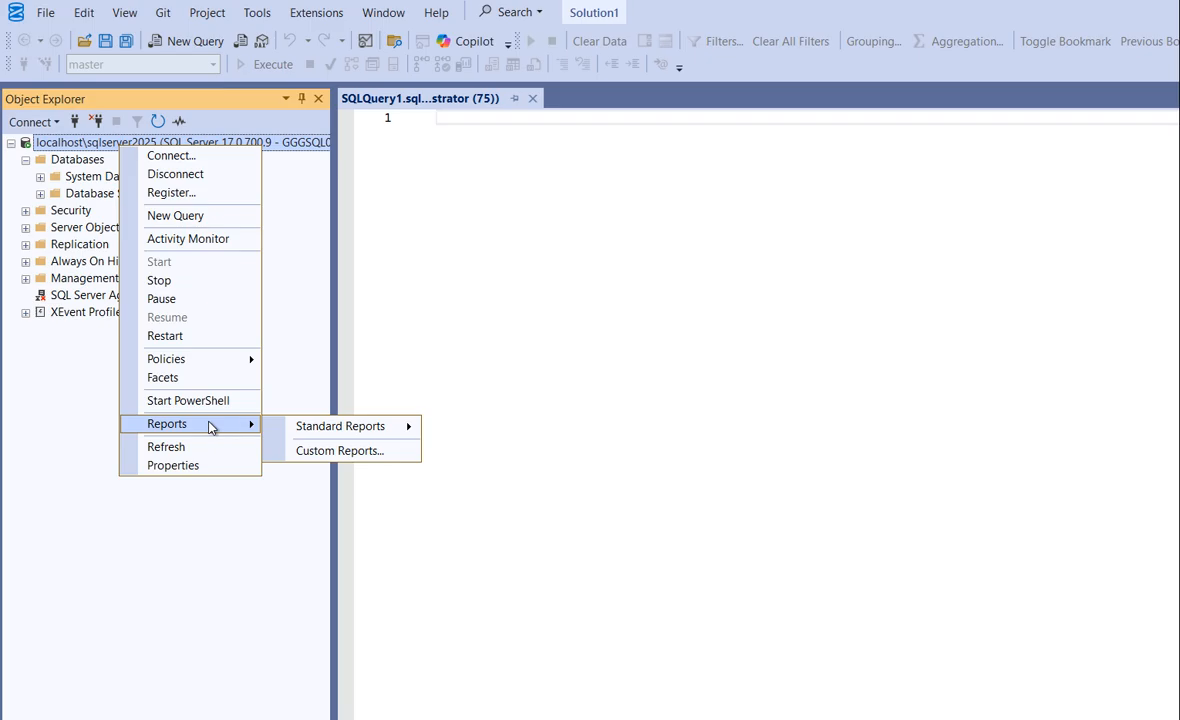
mouse_move(357, 428)
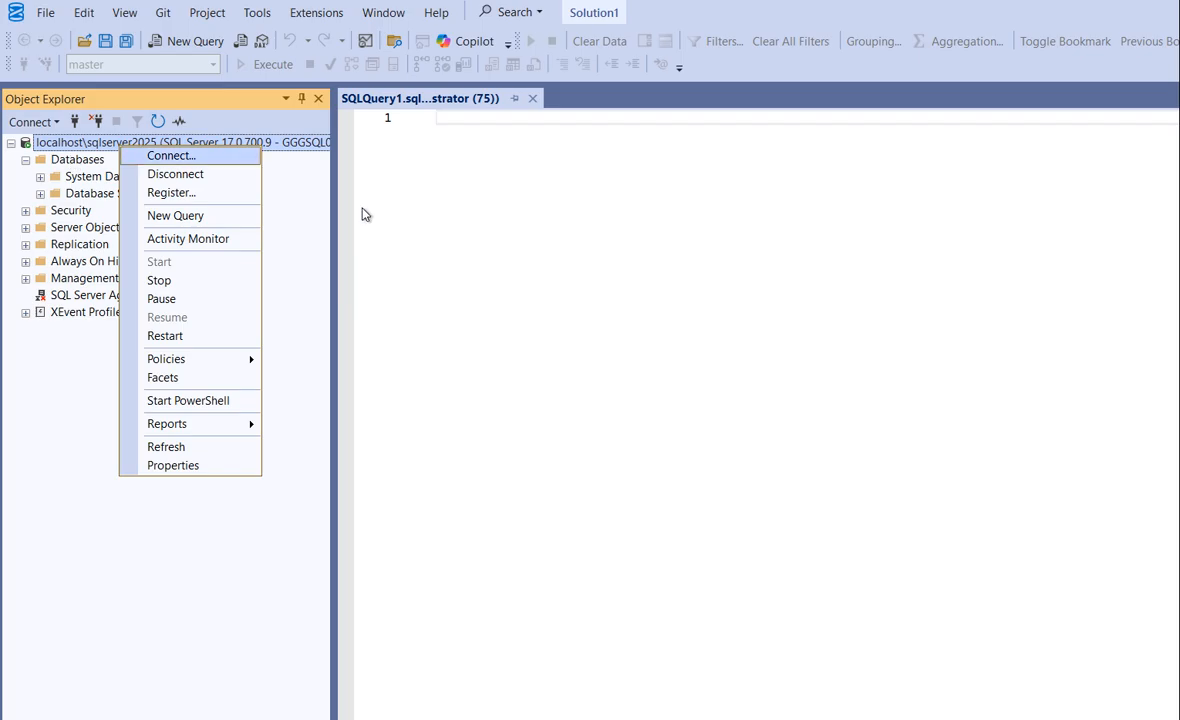
Expand the Management folder in Object Explorer and review the commands available for its Maintenance Plans
click(396, 242)
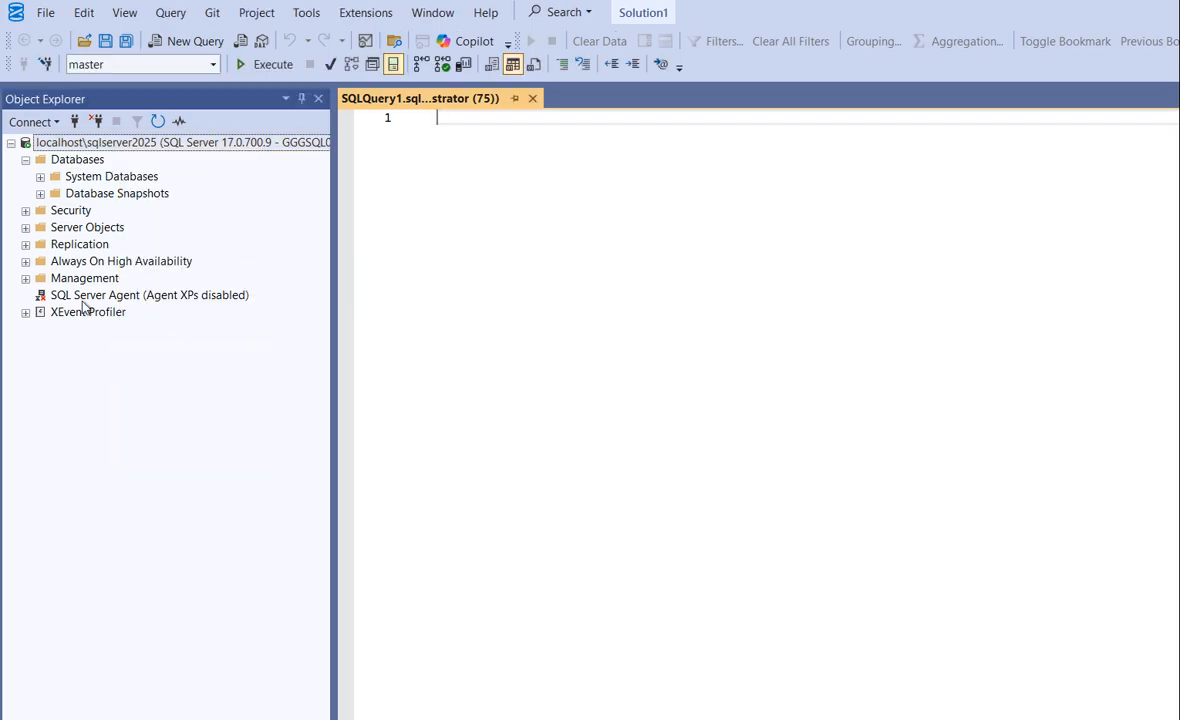
click(26, 279)
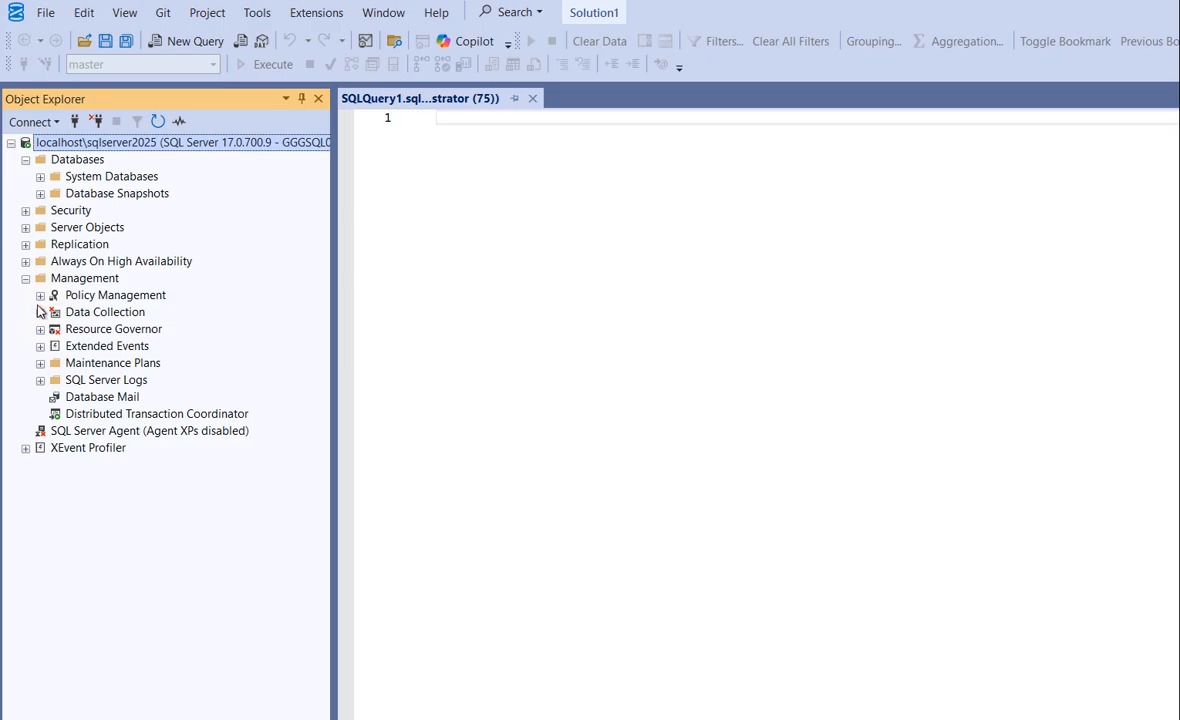
click(40, 364)
click(92, 365)
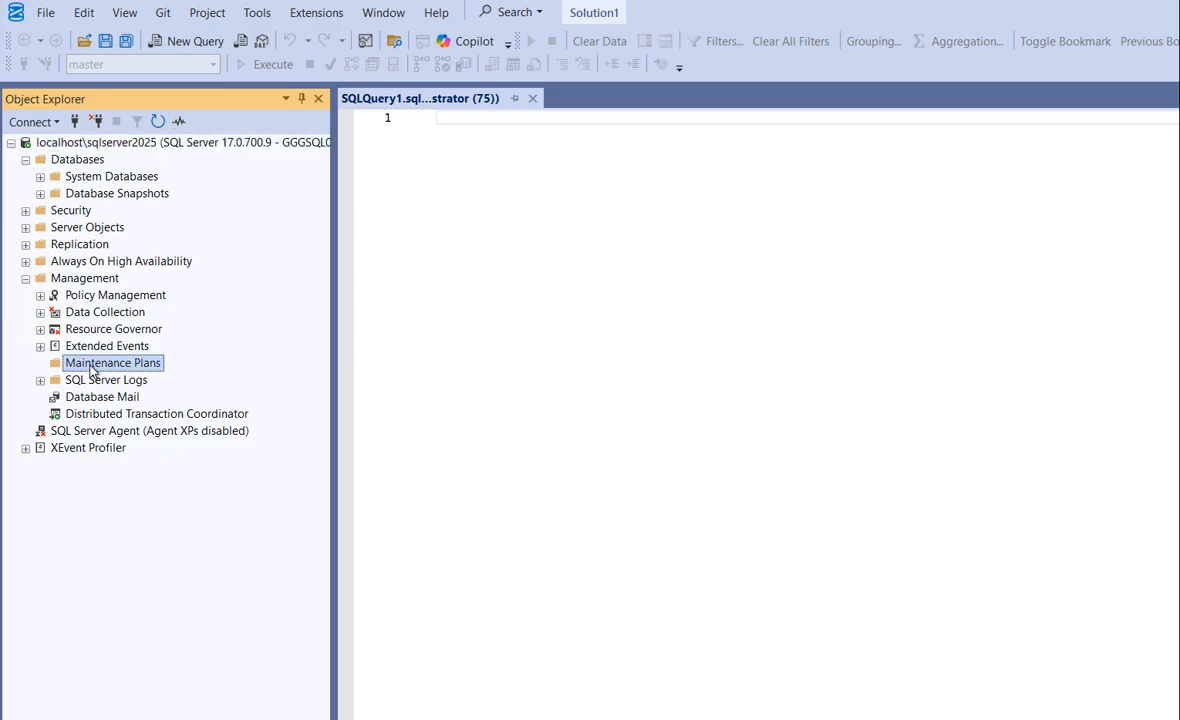
right_click(92, 370)
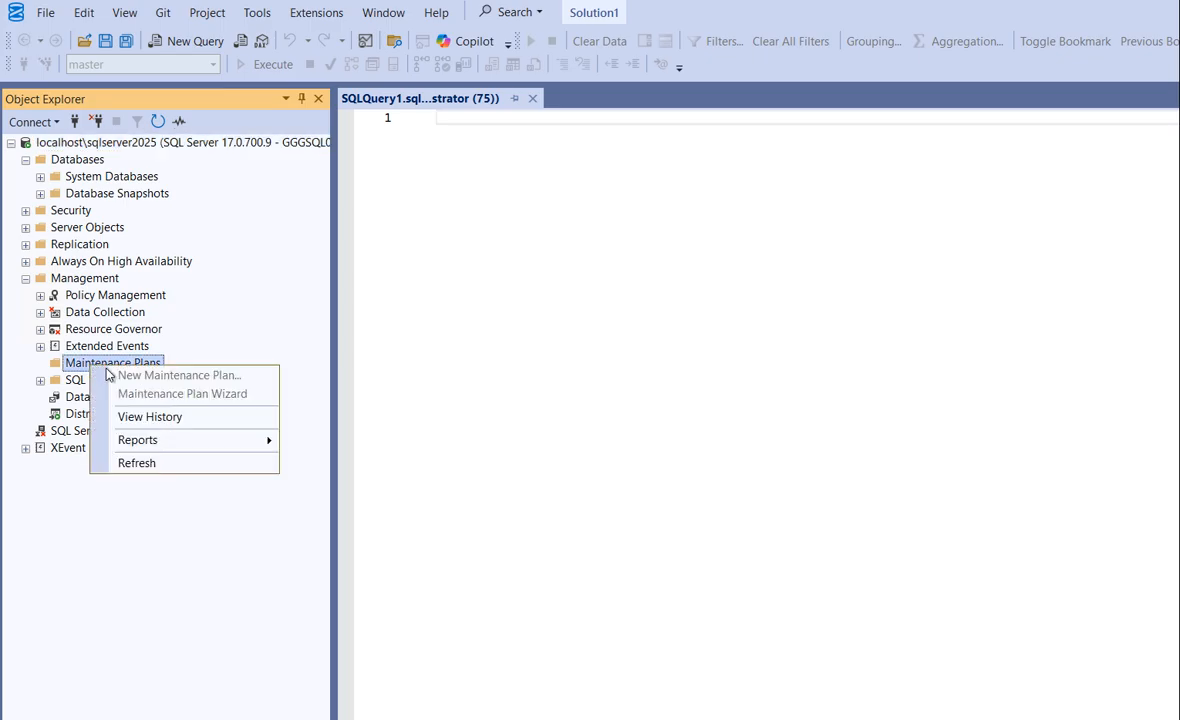
click(72, 368)
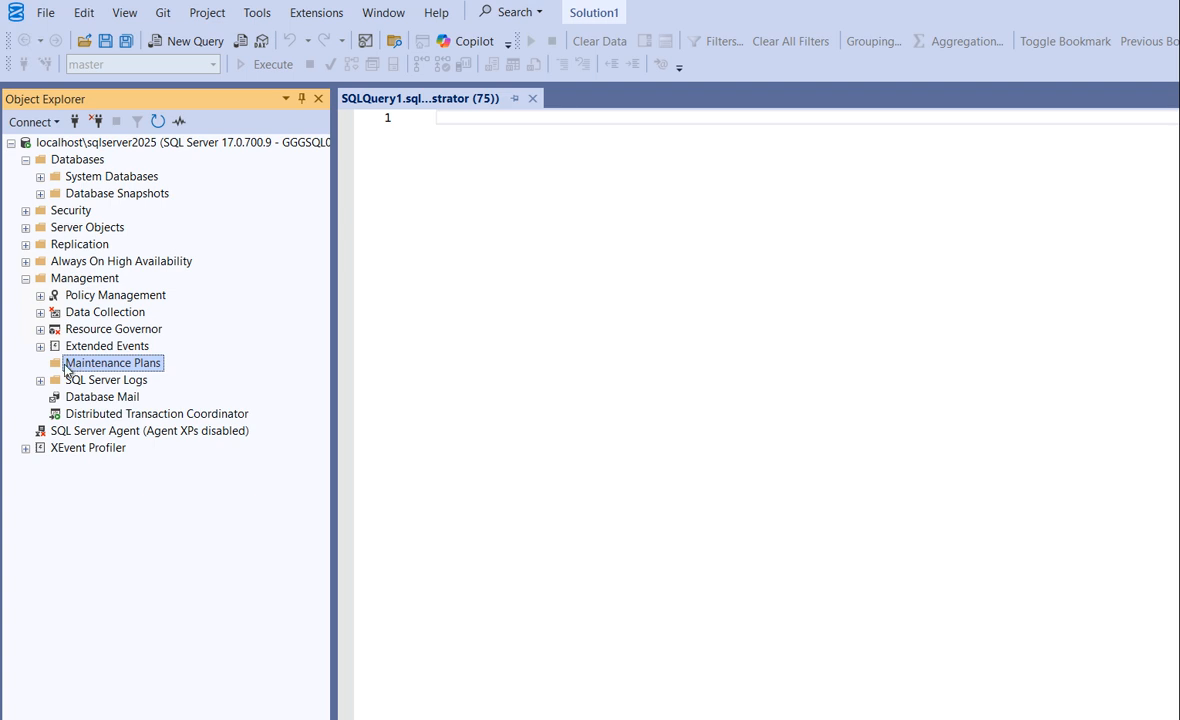
right_click(66, 369)
click(221, 276)
Review the instance's server properties, covering General, Memory, Processors, Security, Connections and Advanced, and close them without changes
right_click(58, 146)
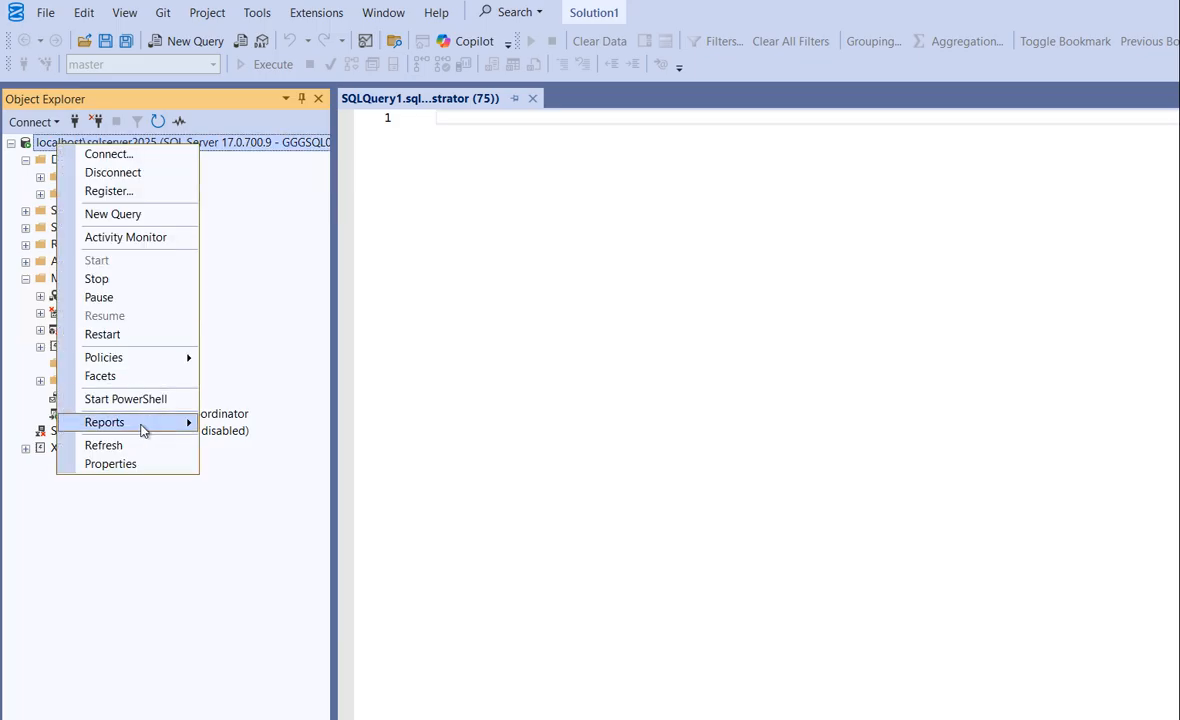
mouse_move(143, 428)
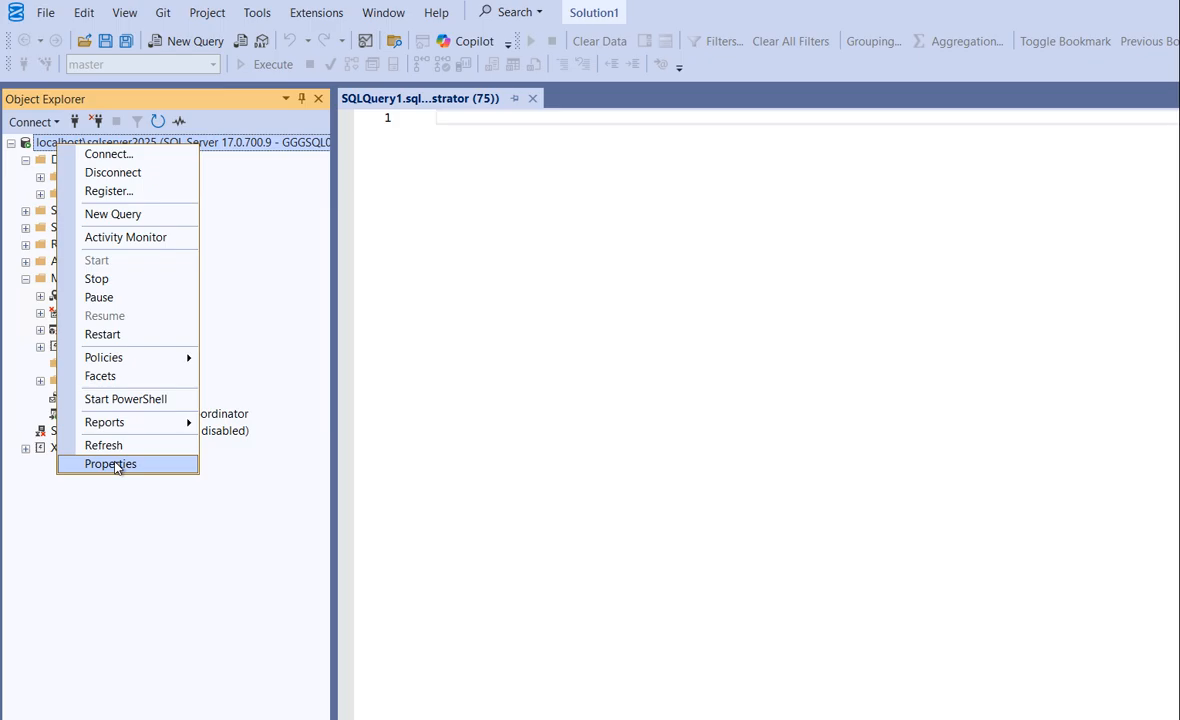
click(112, 463)
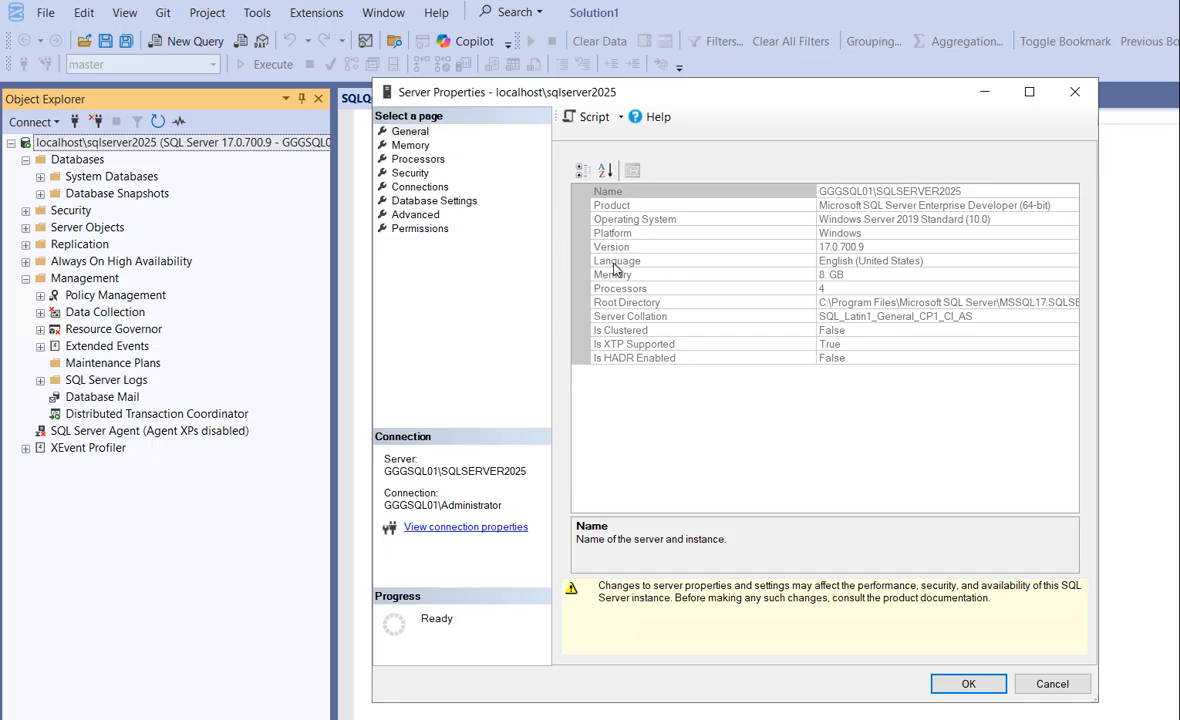
click(404, 150)
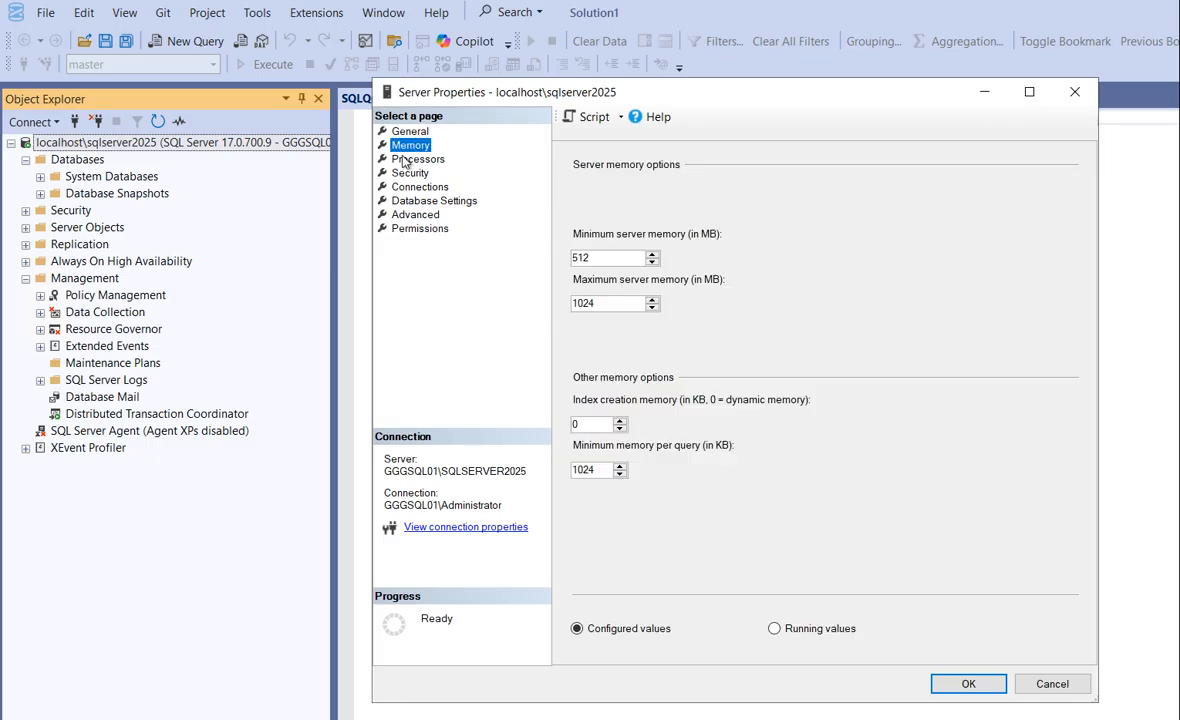
click(407, 160)
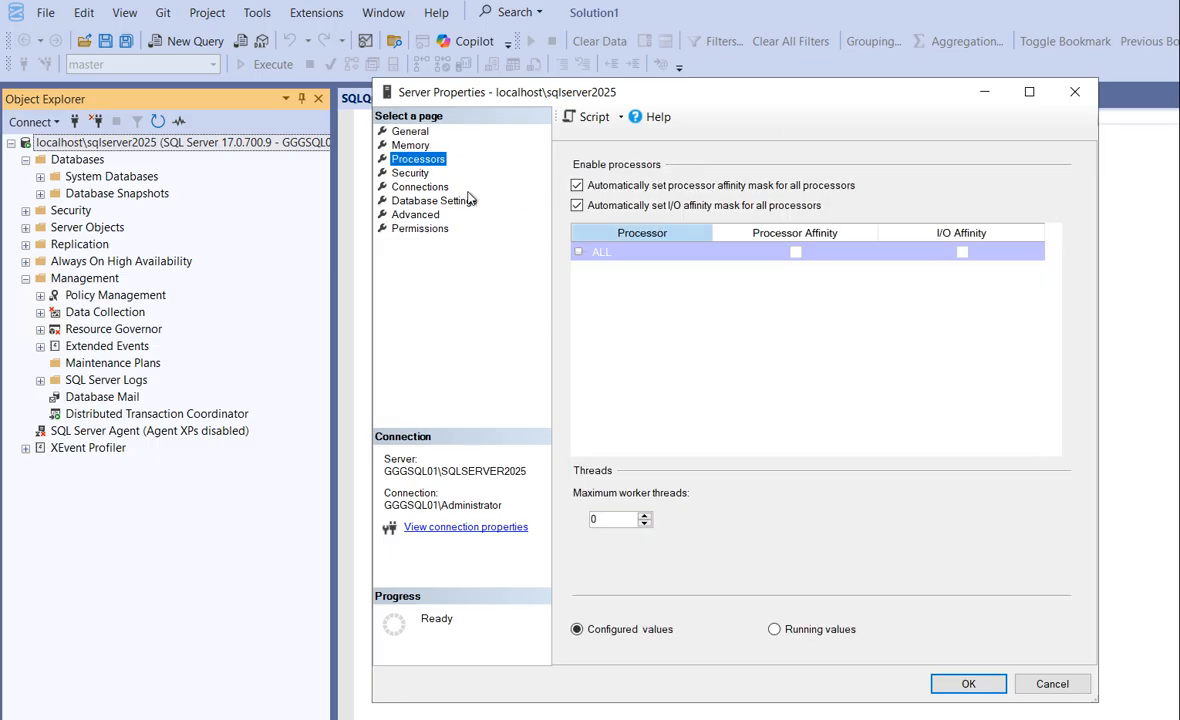
click(412, 176)
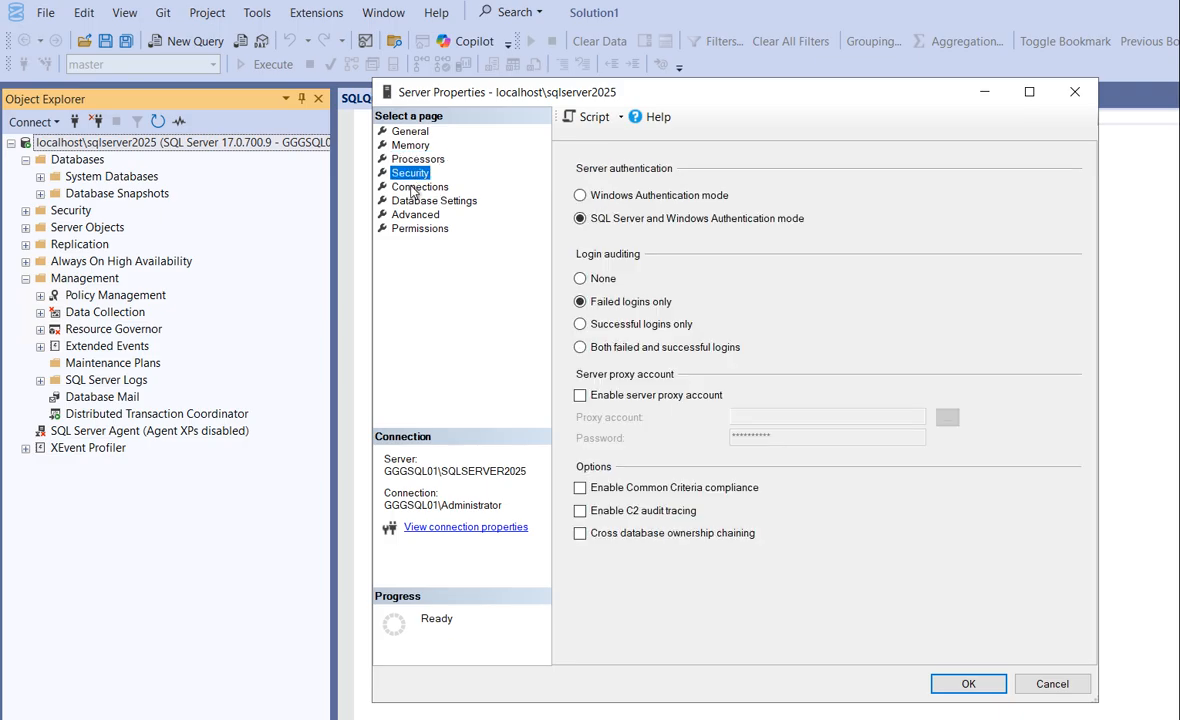
click(413, 189)
click(412, 214)
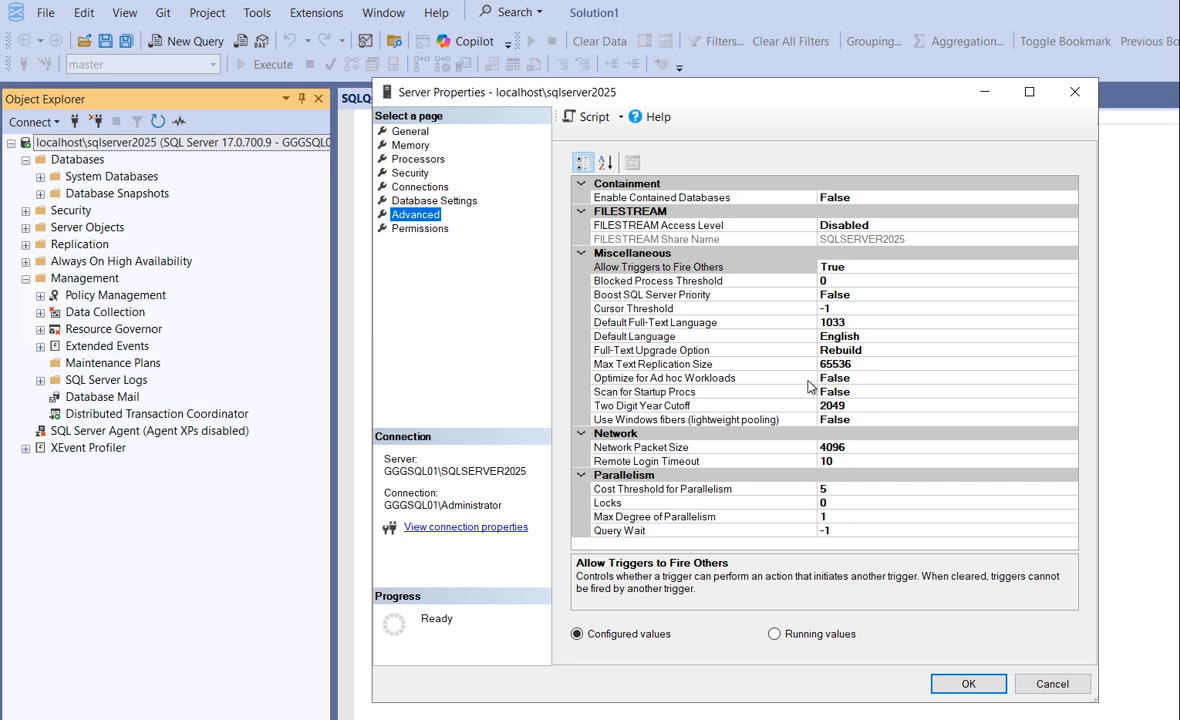
click(1054, 694)
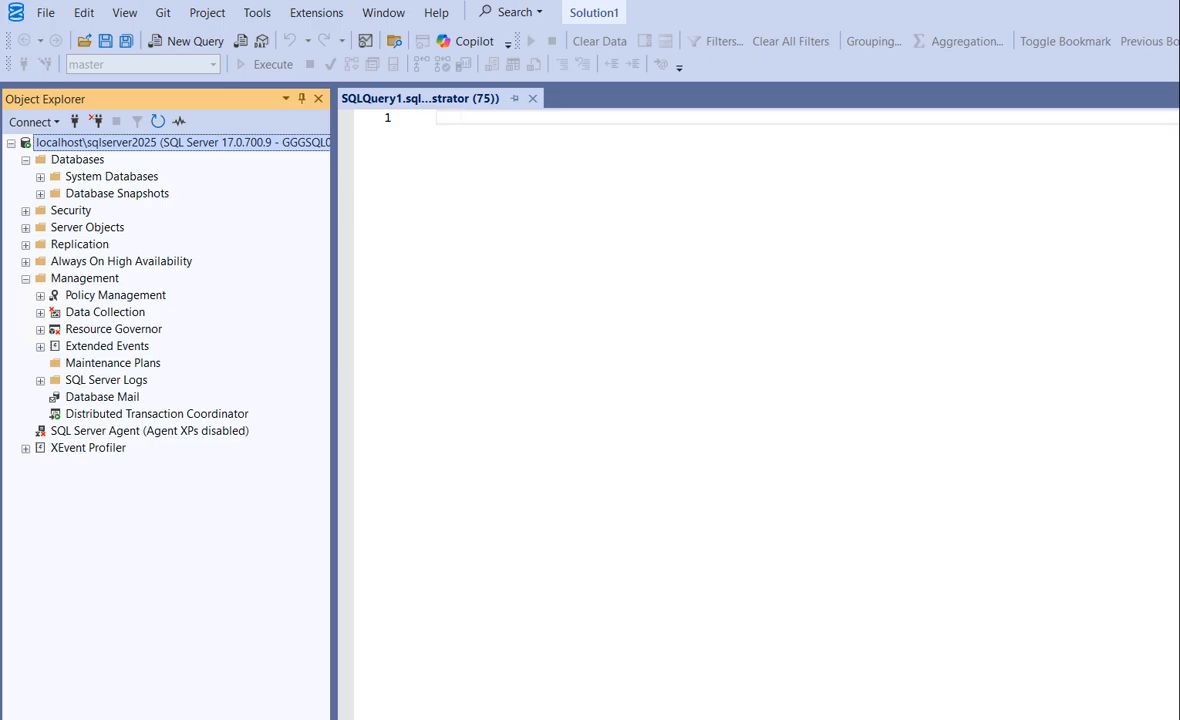
Run sp_configure in the open query and enlarge the results area to show more of the option list
click(438, 118)
text(sp_)
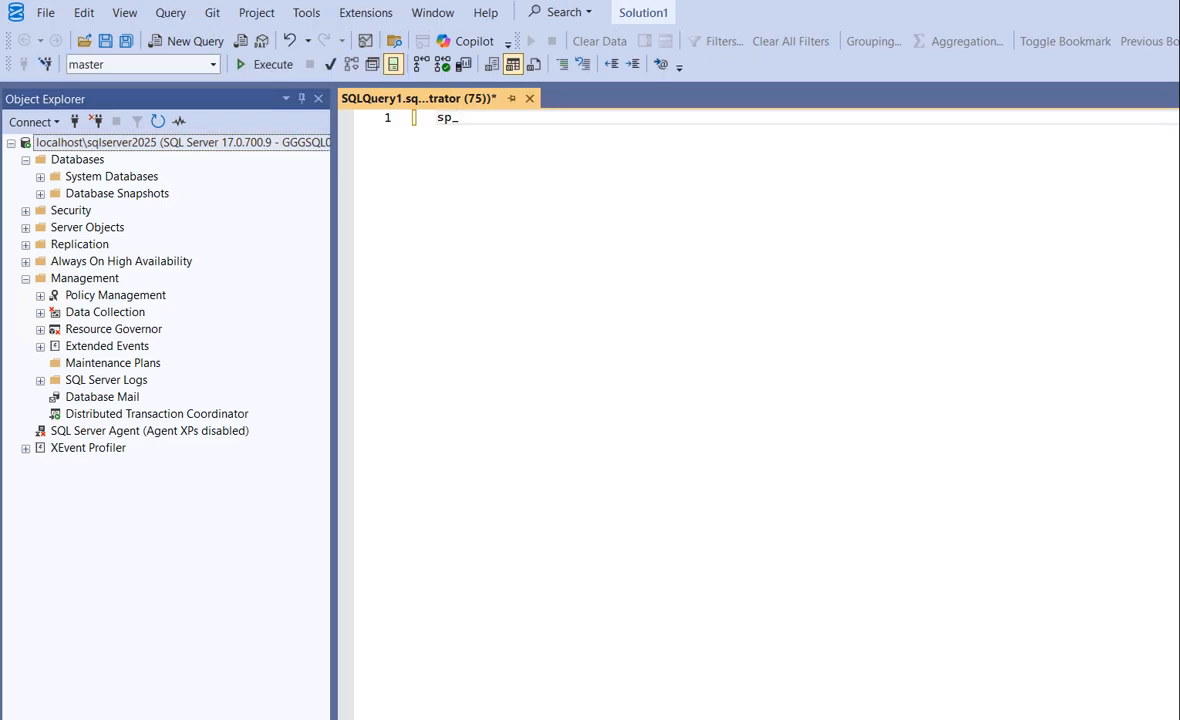
text(configure)
click(272, 66)
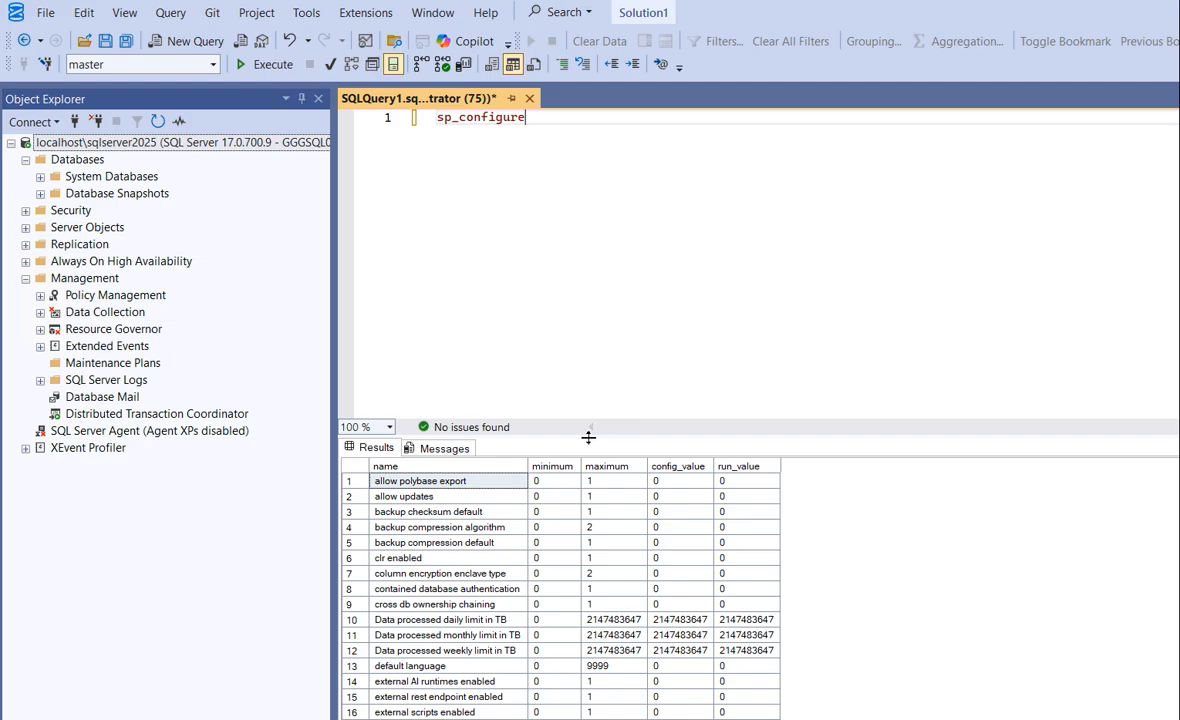
drag(588, 437, 628, 176)
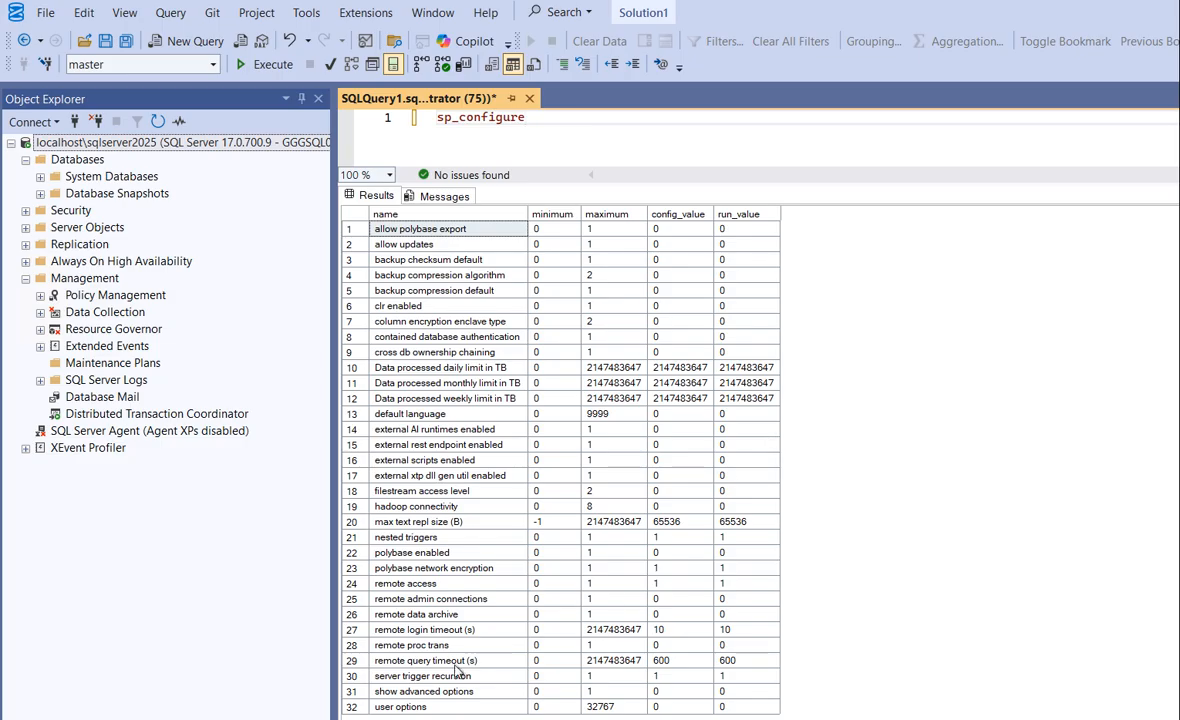
Extend the query to sp_configure 'show advanced options',1 and execute it
click(415, 692)
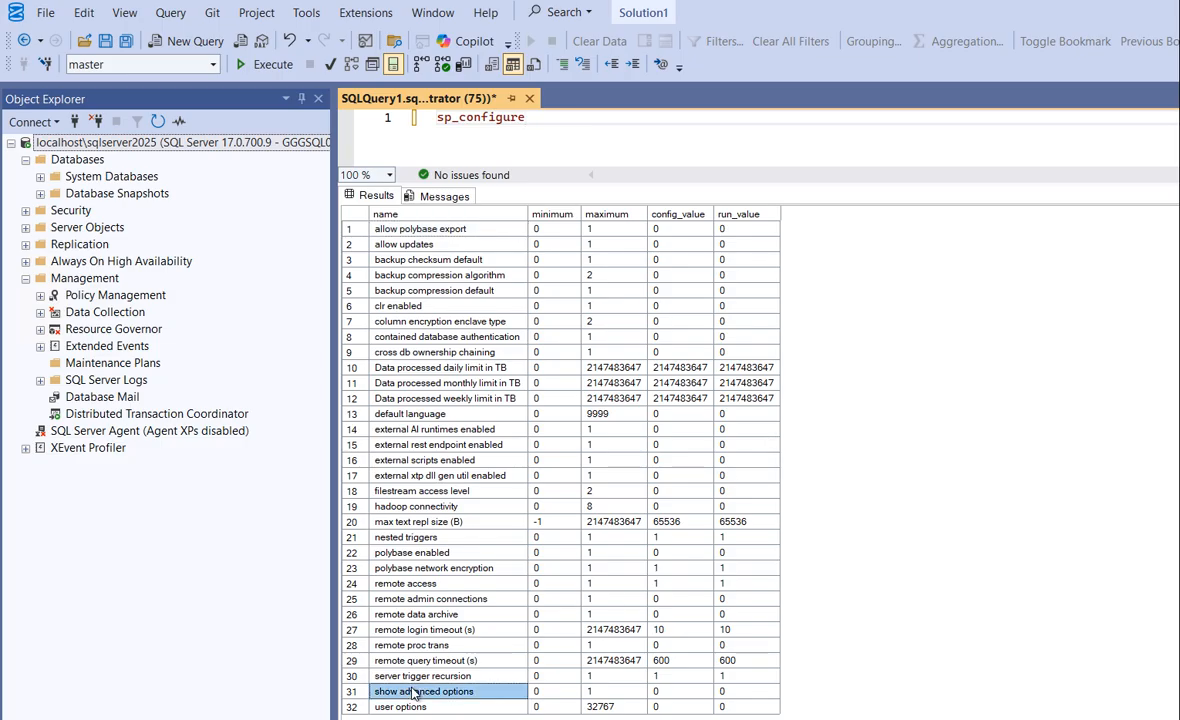
click(551, 123)
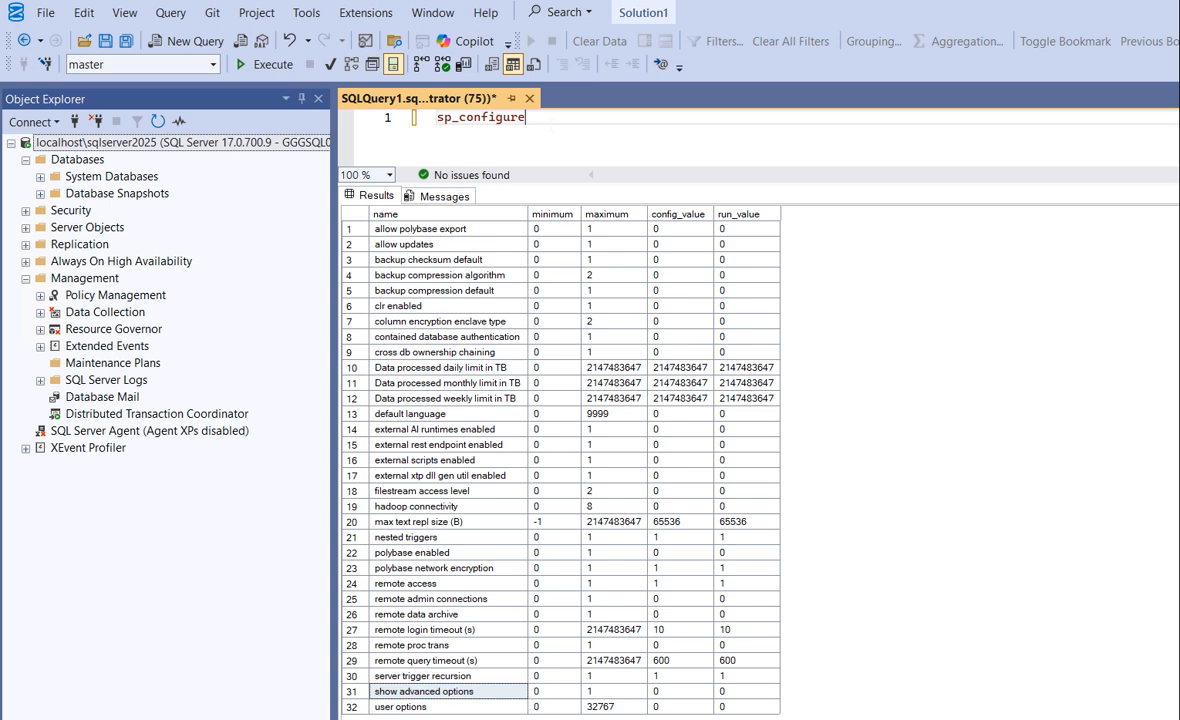
text(')
text(show advanced options)
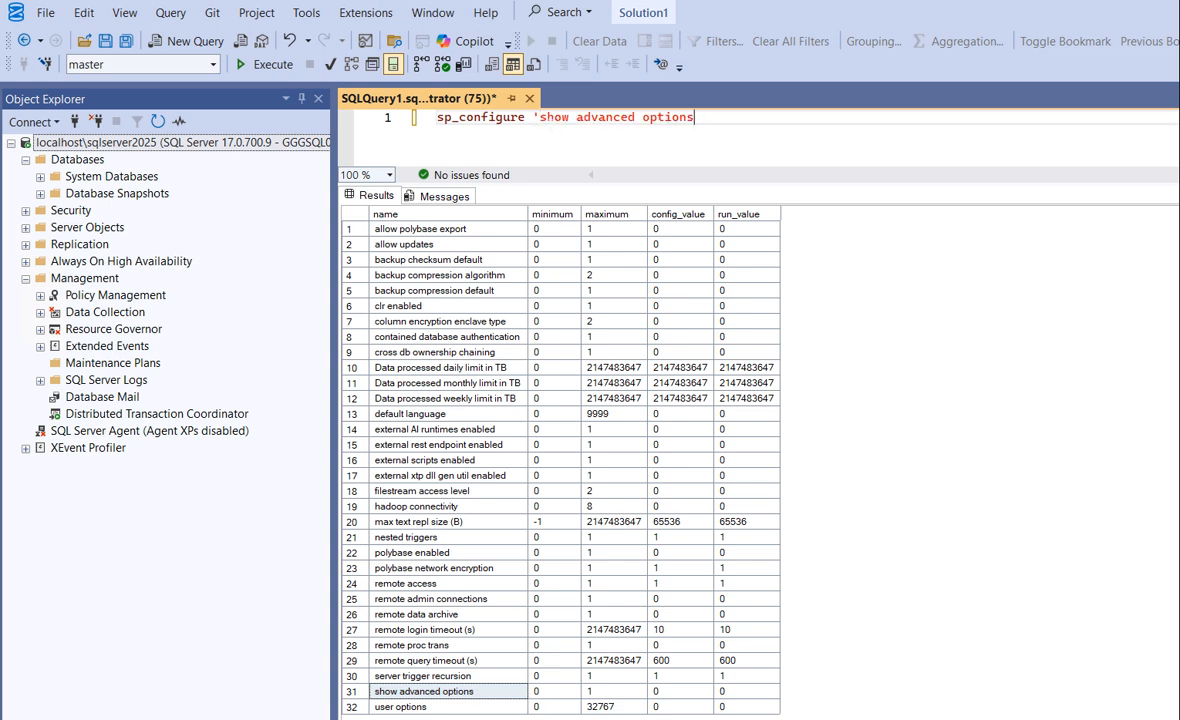
key(ctrl+apostrophe)
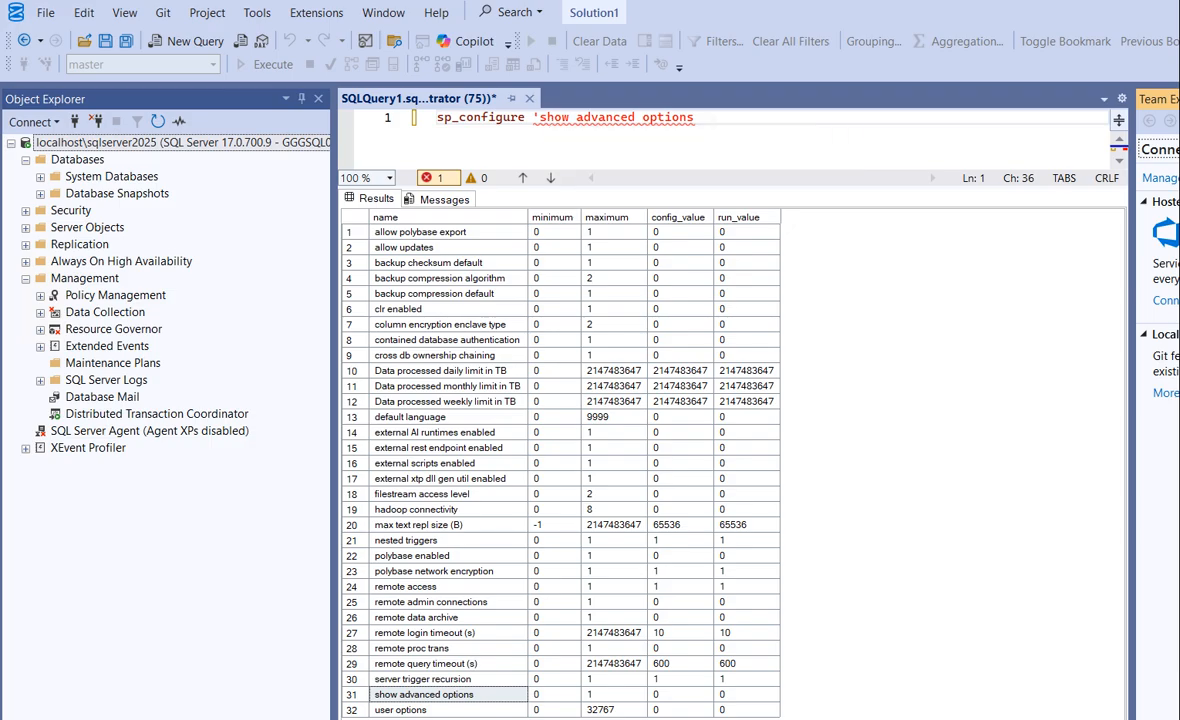
click(700, 118)
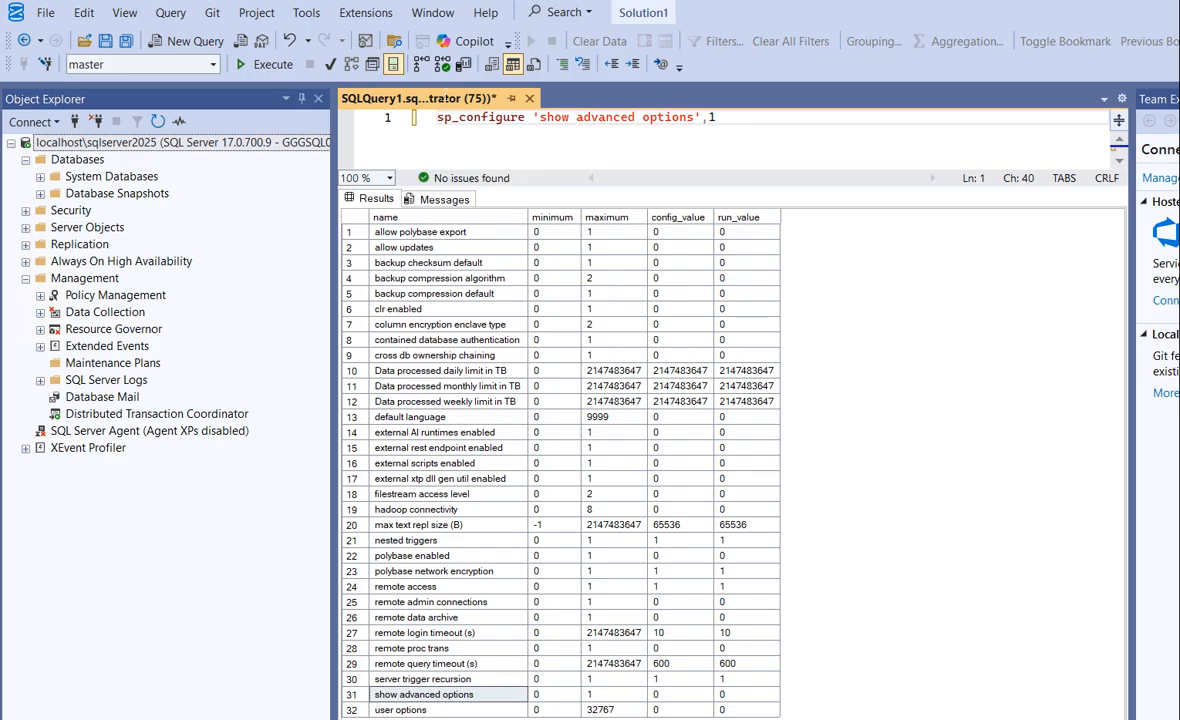
click(274, 68)
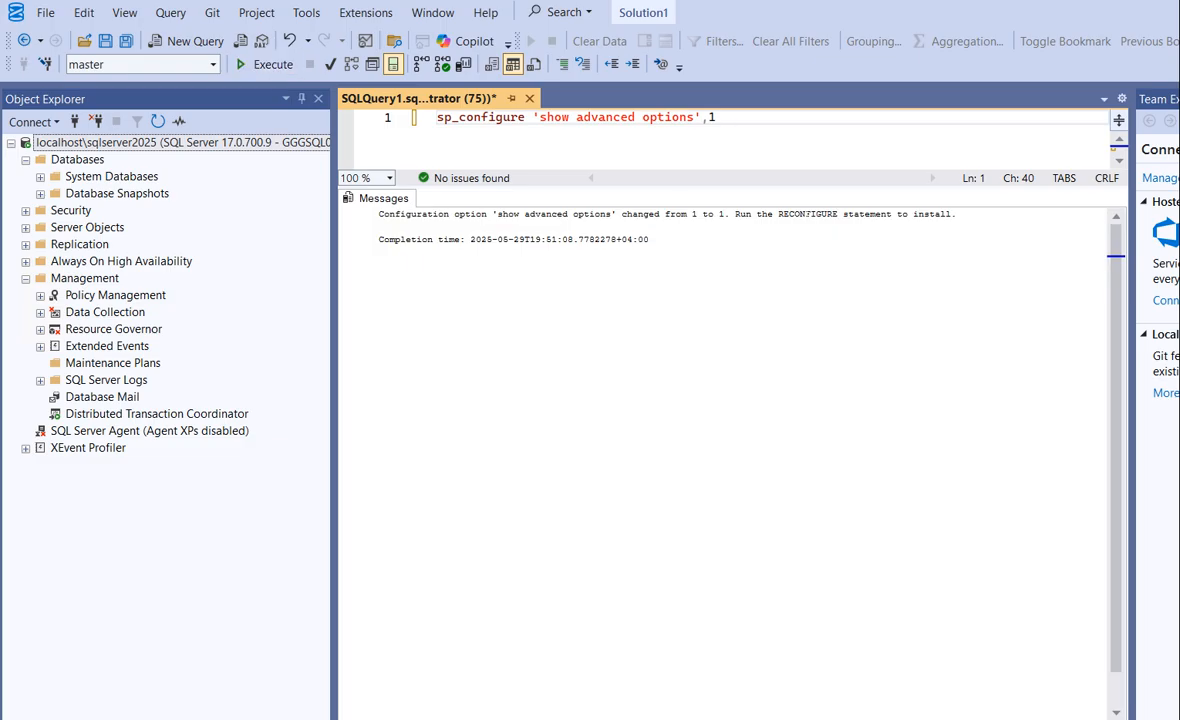
Append the RECONFIGURE statement after the sp_configure command and execute only that statement
click(805, 214)
triple_click(808, 218)
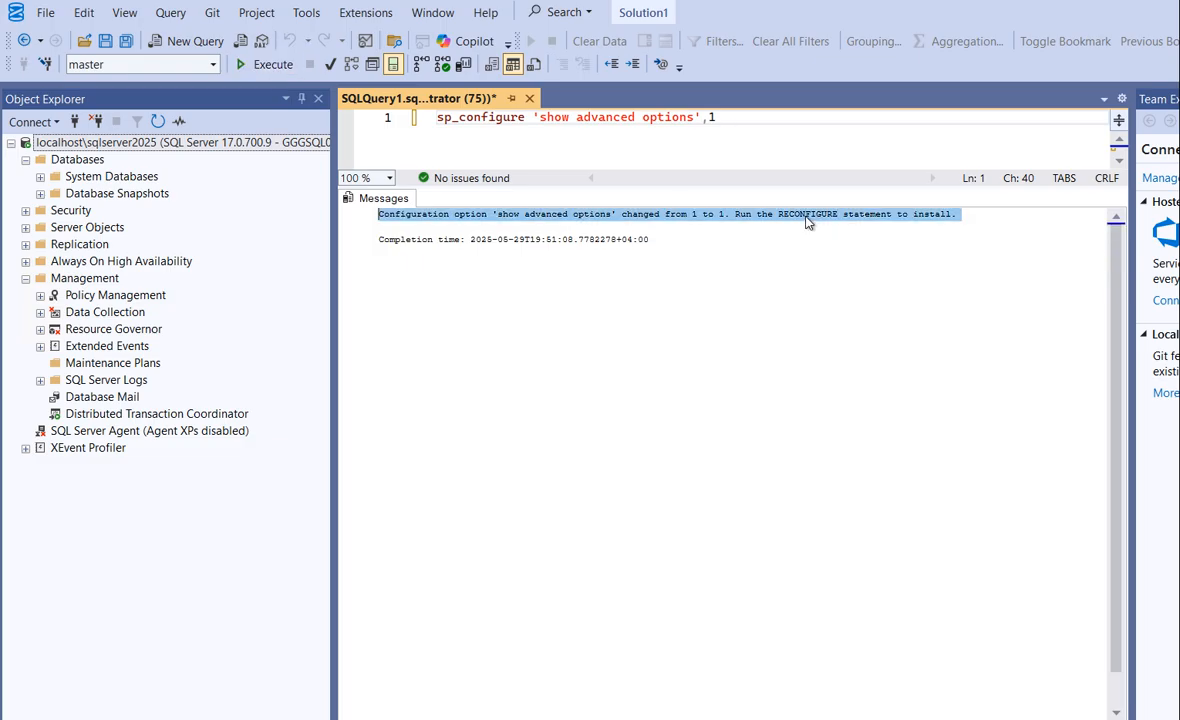
double_click(807, 216)
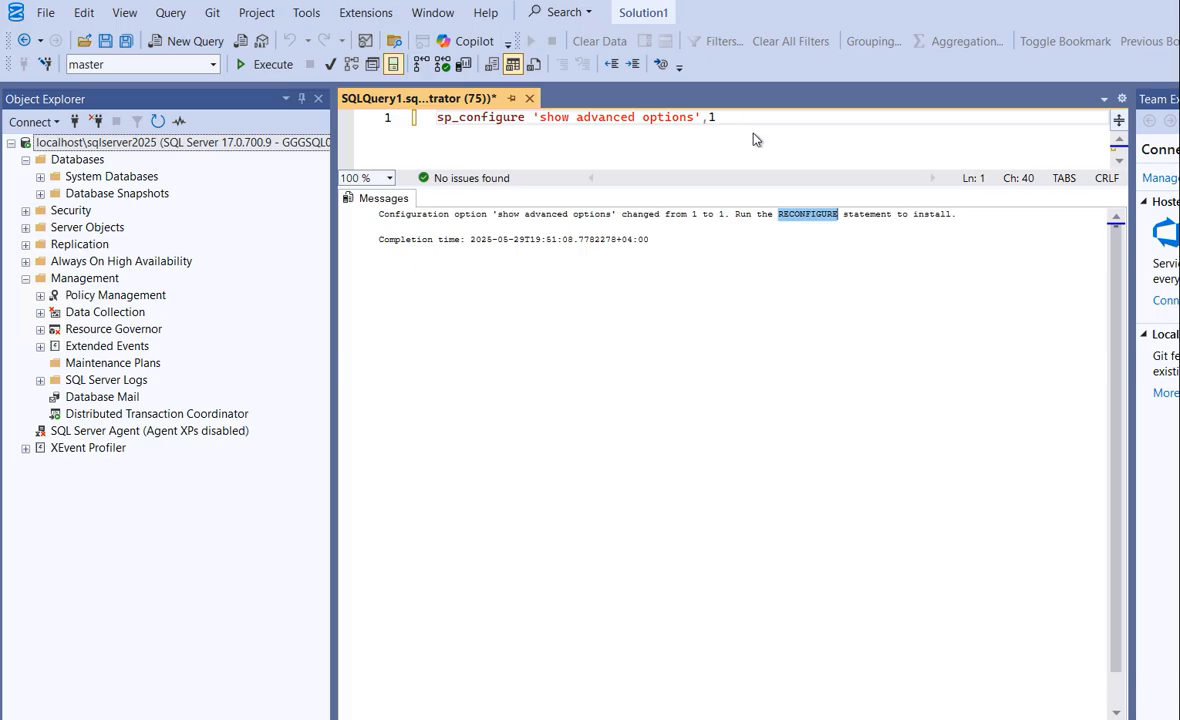
text(RECONFIGURE)
double_click(755, 119)
click(272, 65)
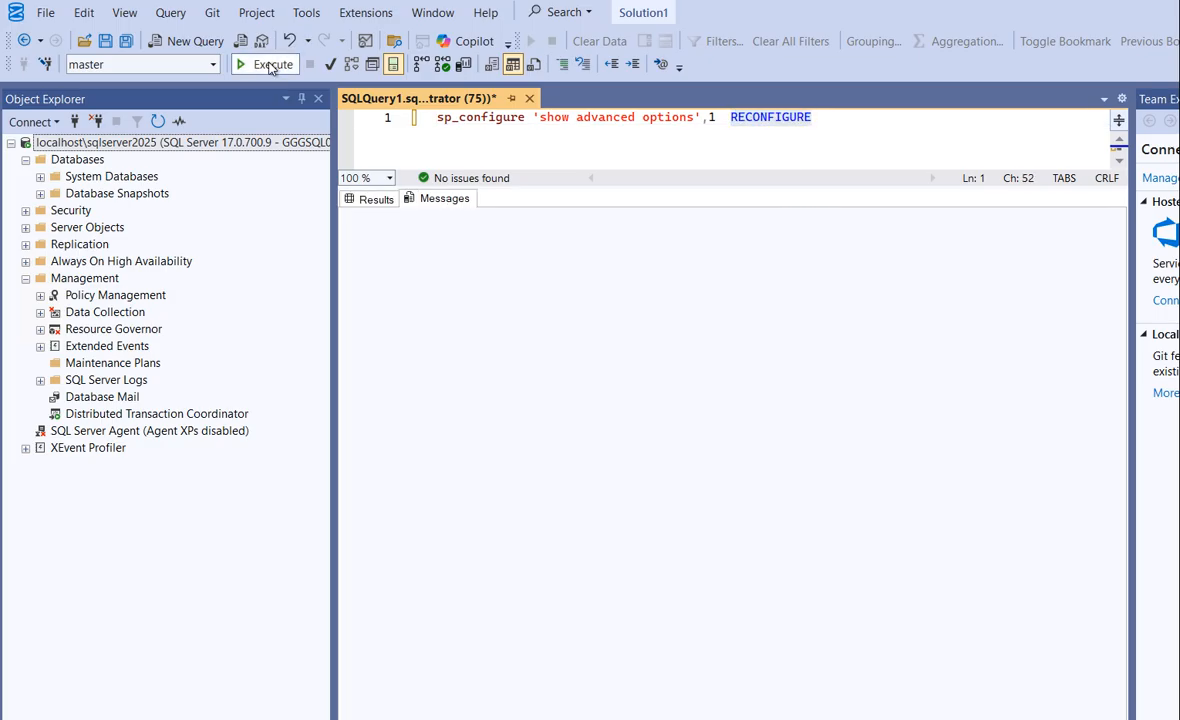
Execute only the sp_configure part of the query again and look through the list of configuration options
double_click(440, 118)
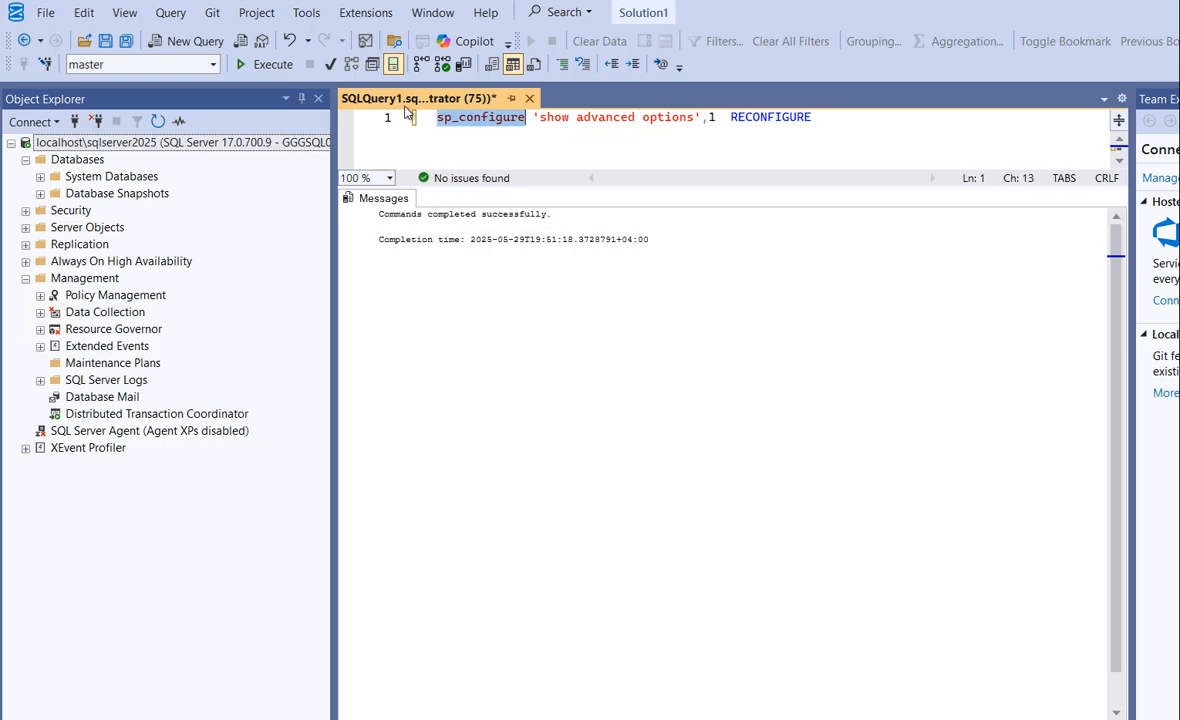
click(265, 65)
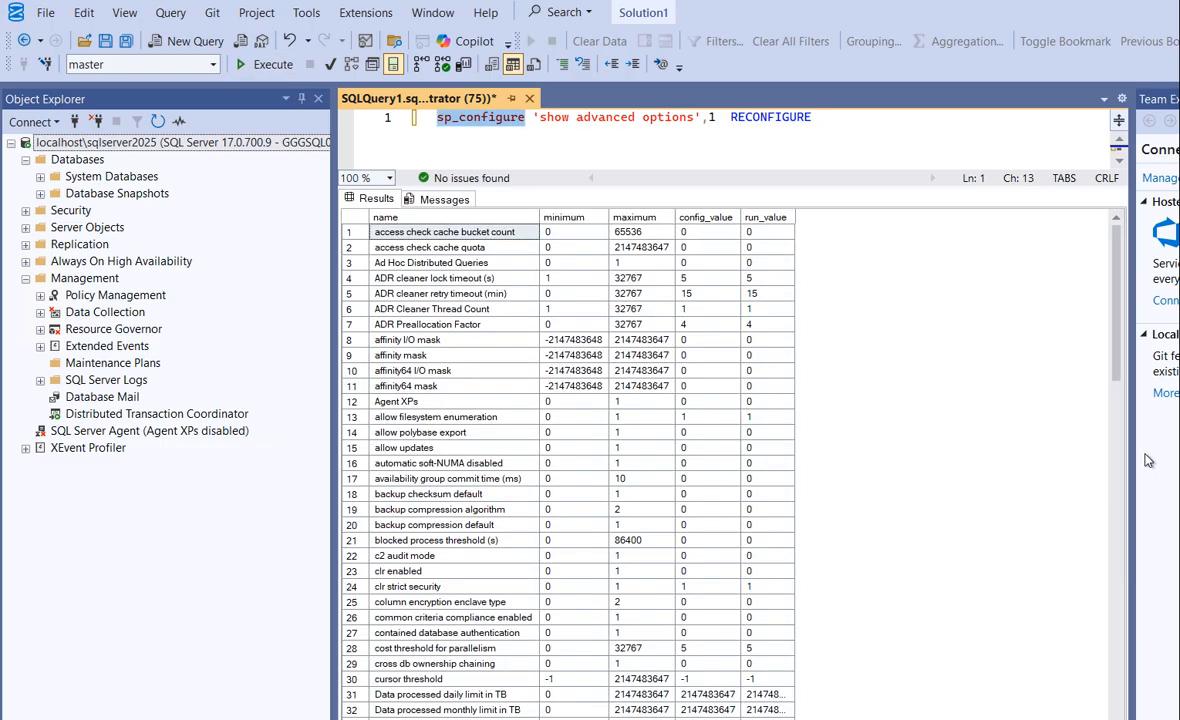
scroll(1126, 484, down, 5)
scroll(1126, 484, down, 19)
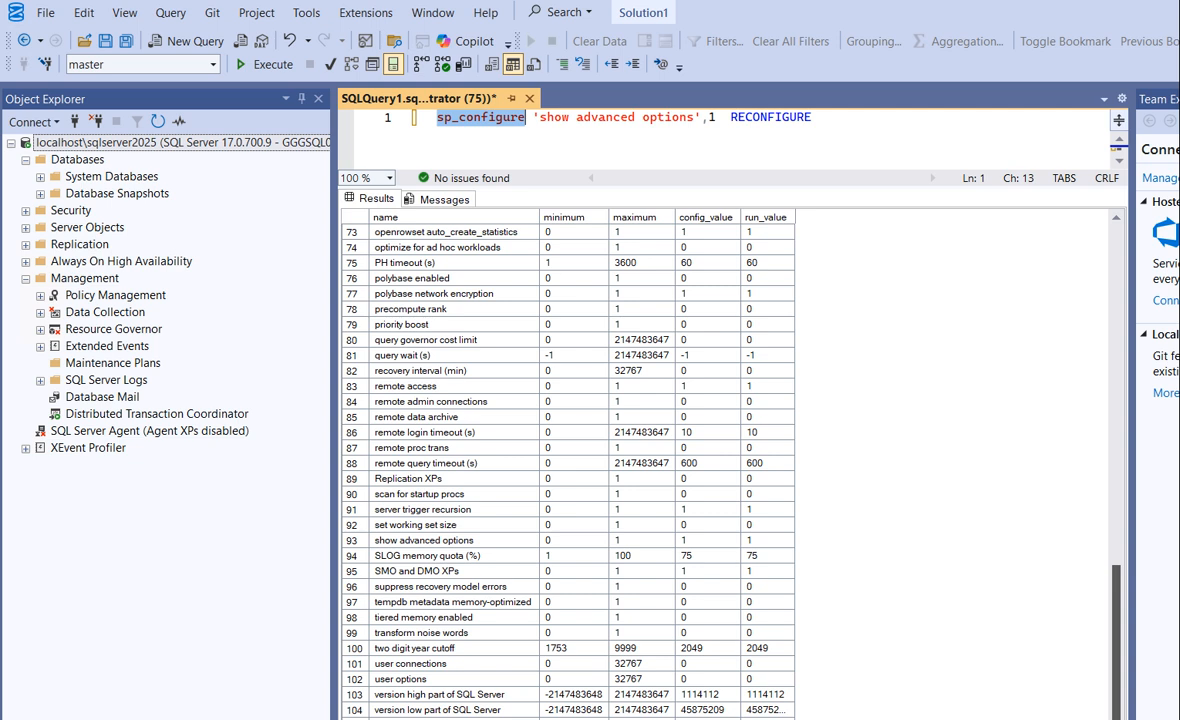
scroll(1126, 604, up, 7)
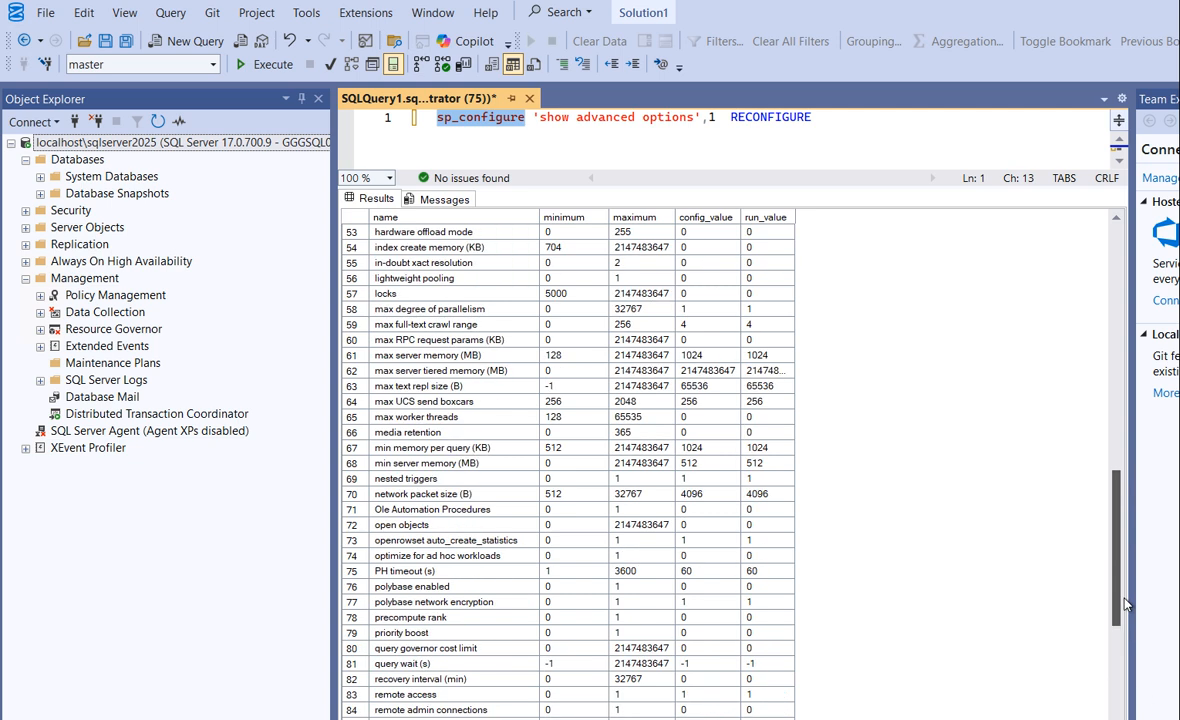
Examine individual advanced options in the results, such as openrowset auto_create_statistics, max UCS send boxcars, max RPC request params and lightweight pooling
click(401, 541)
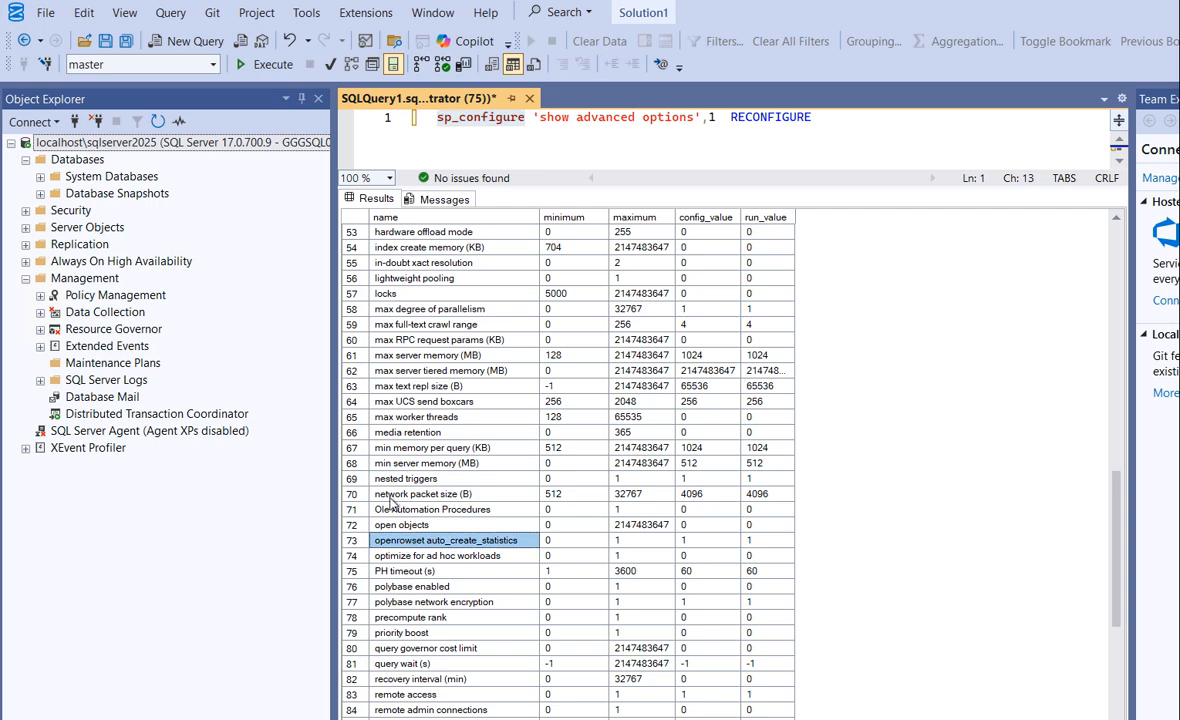
click(390, 401)
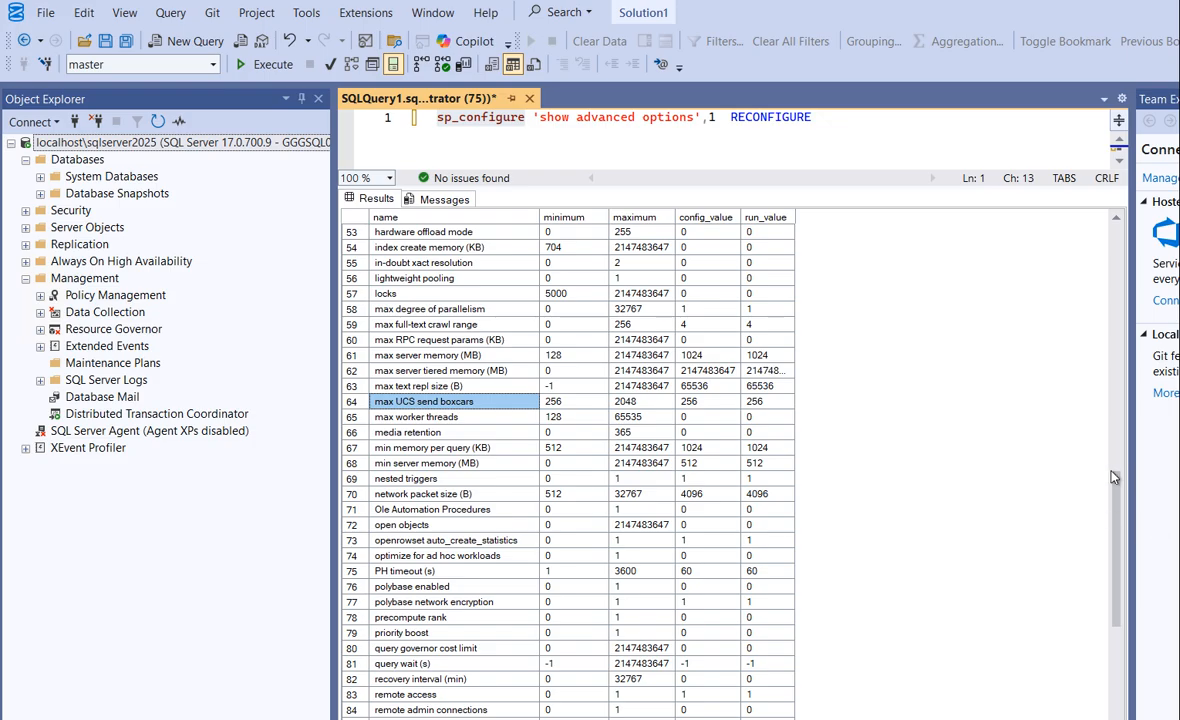
click(398, 338)
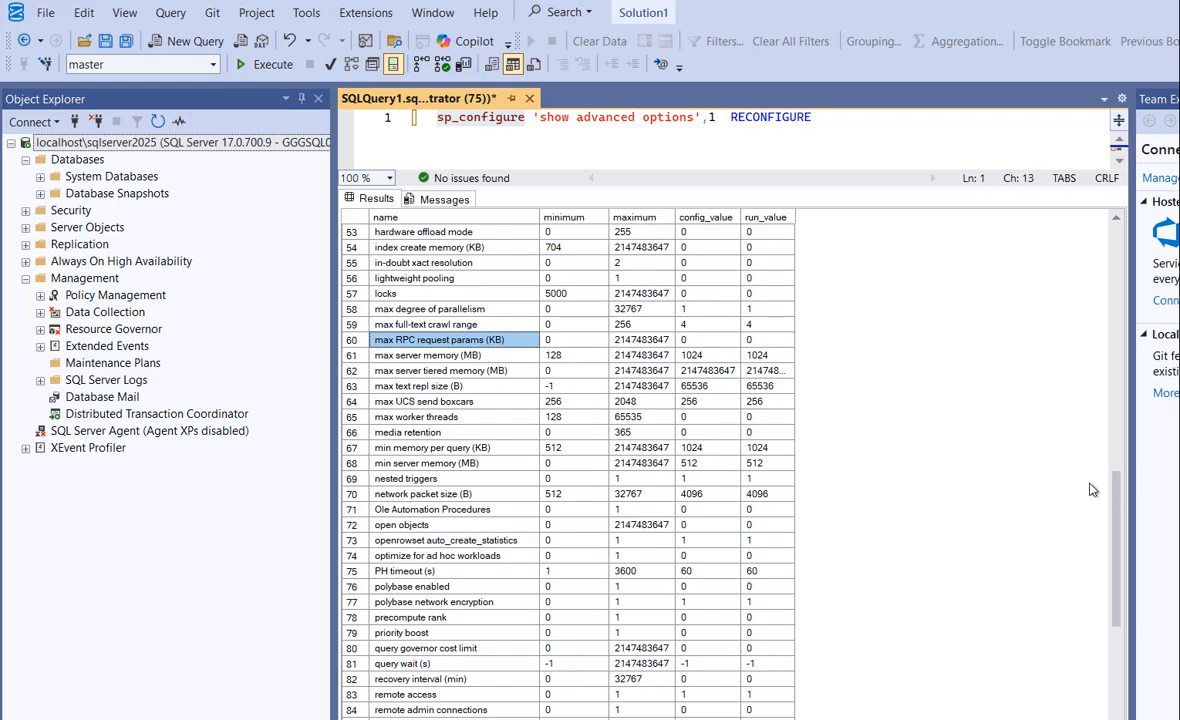
drag(1119, 505, 1119, 466)
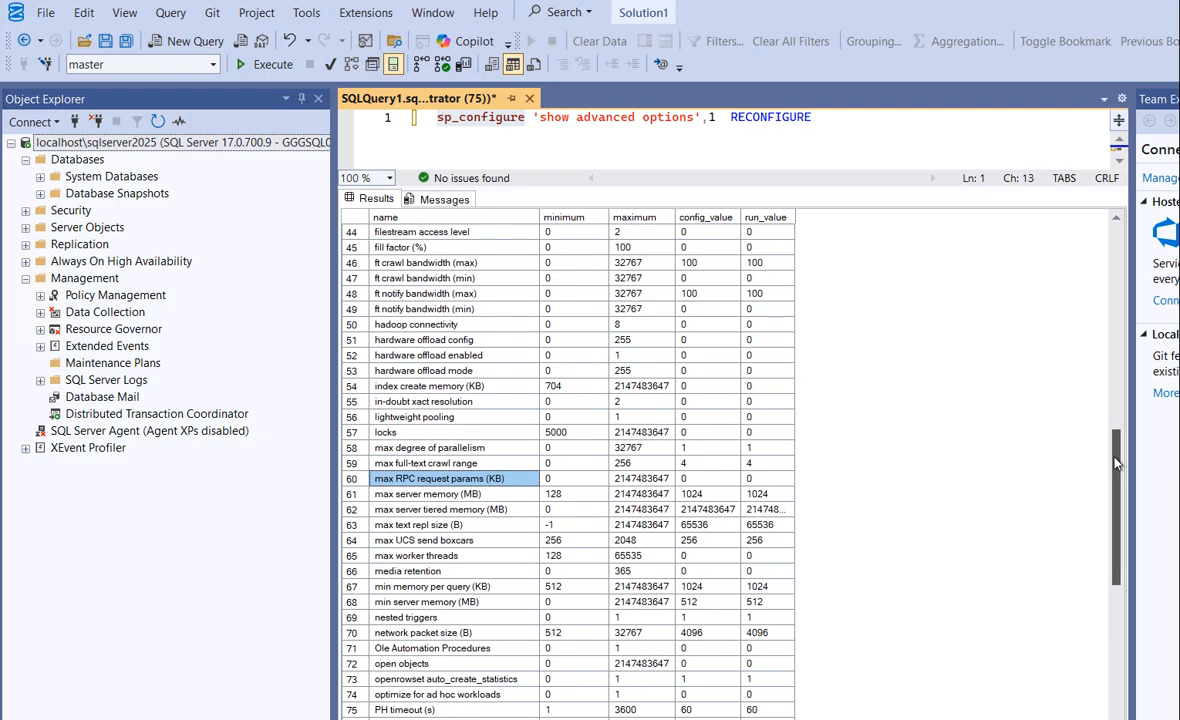
click(455, 417)
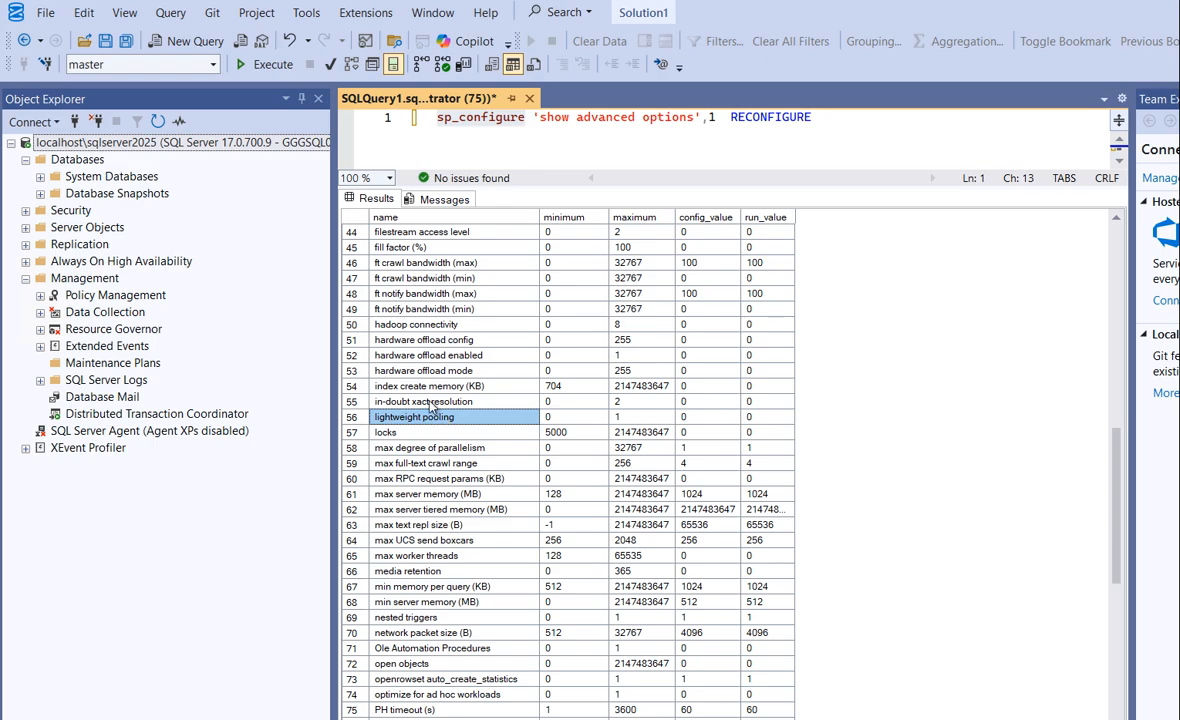
key(Up)
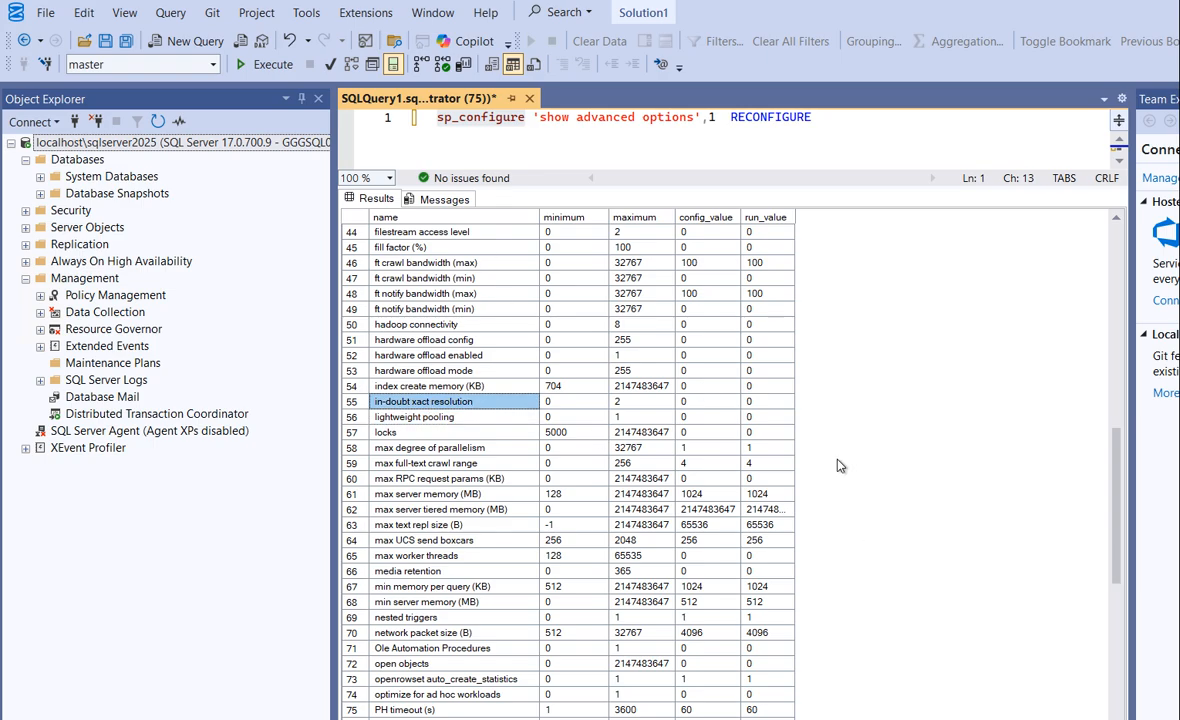
Examine further advanced options in the results, including hardware offload config, ft crawl bandwidth, the data processed limits and the ADR cleaner settings
click(395, 338)
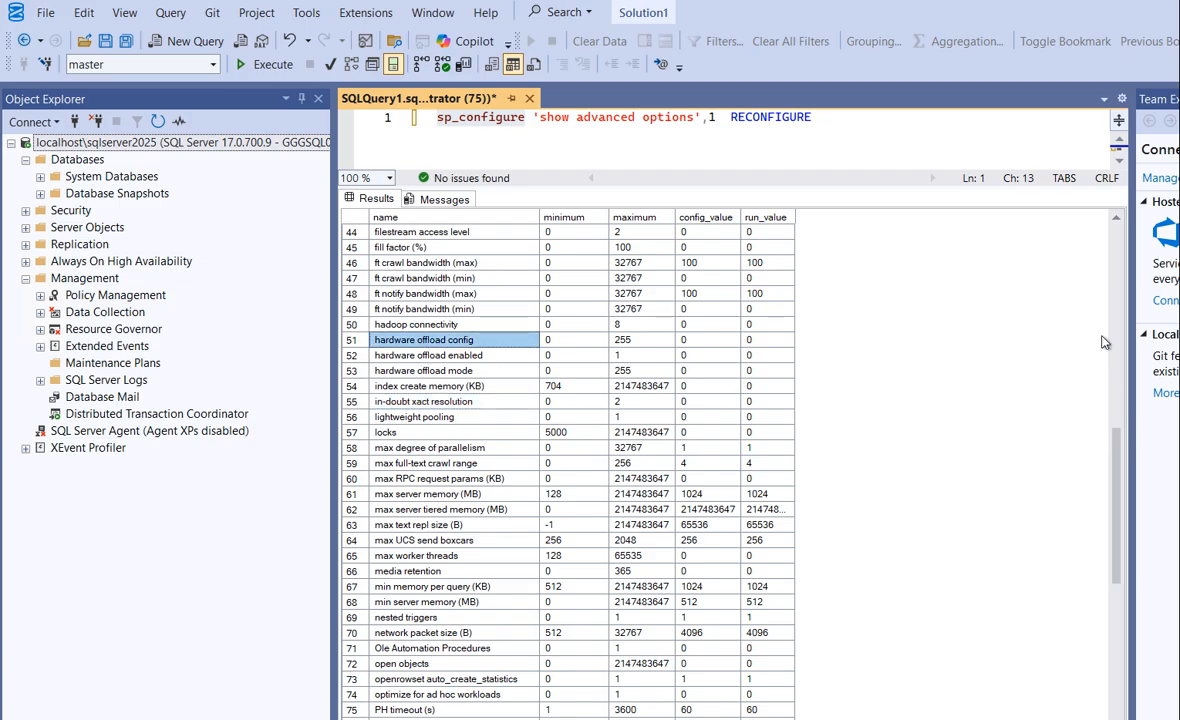
click(416, 278)
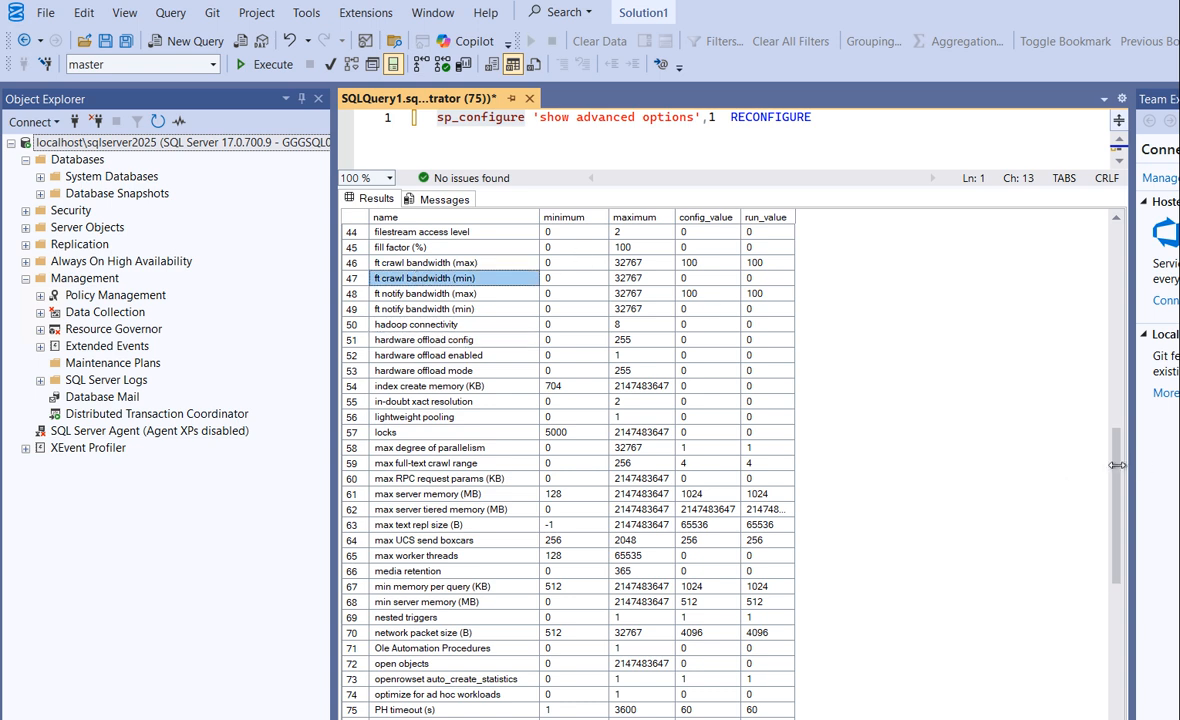
drag(1113, 468, 1102, 347)
scroll(1103, 340, up, 4)
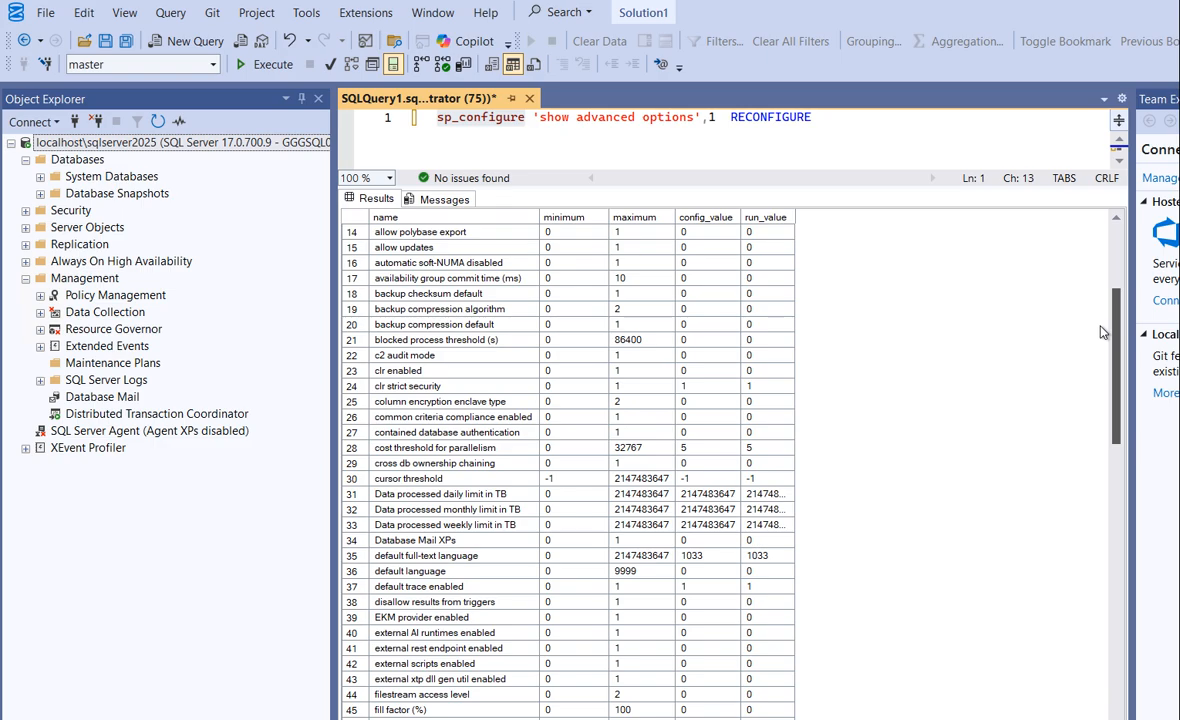
click(392, 494)
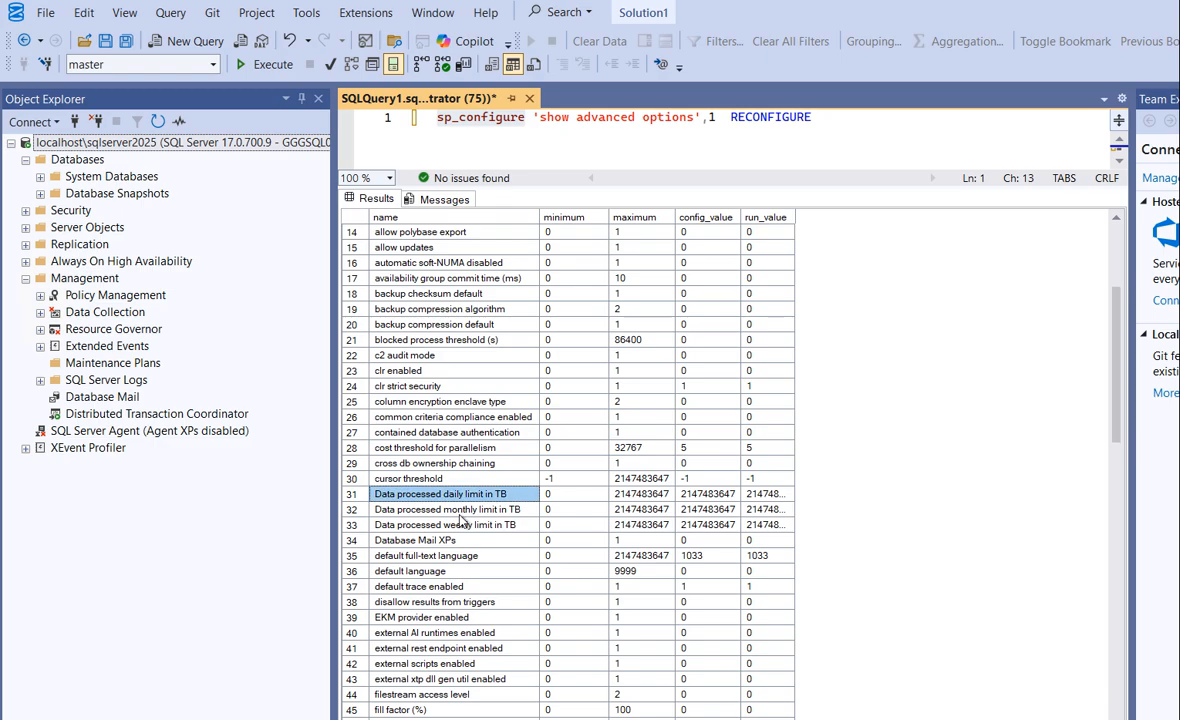
click(458, 524)
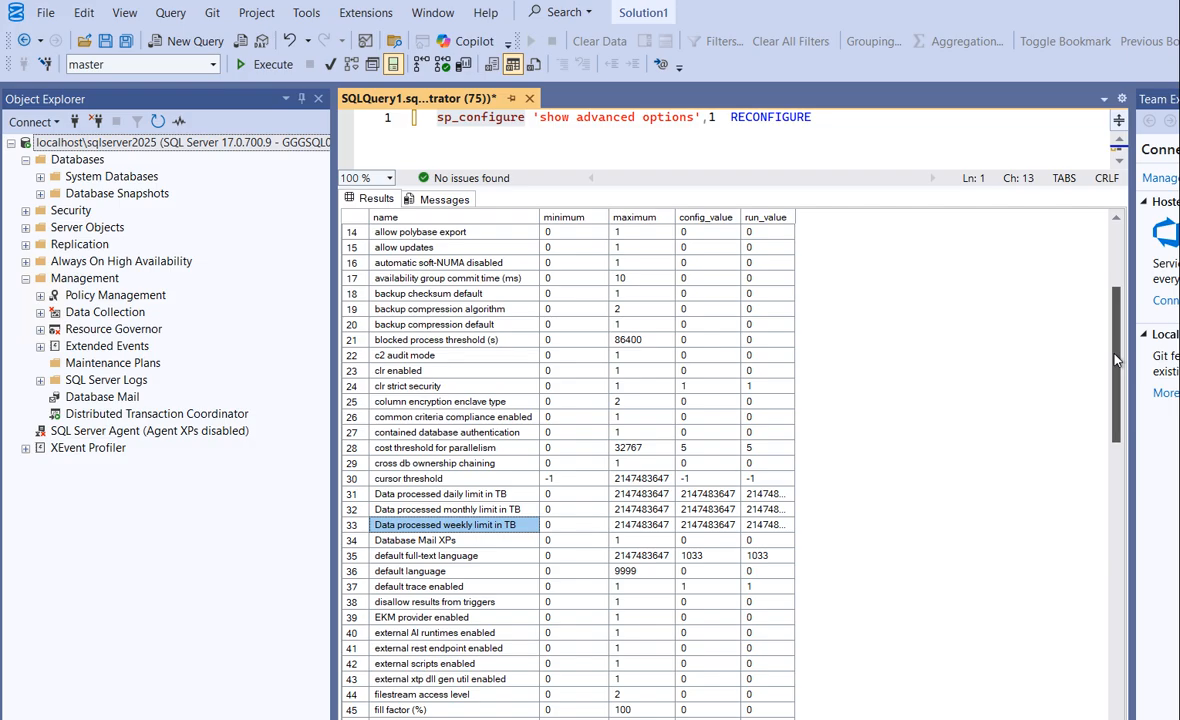
drag(1117, 360, 1098, 276)
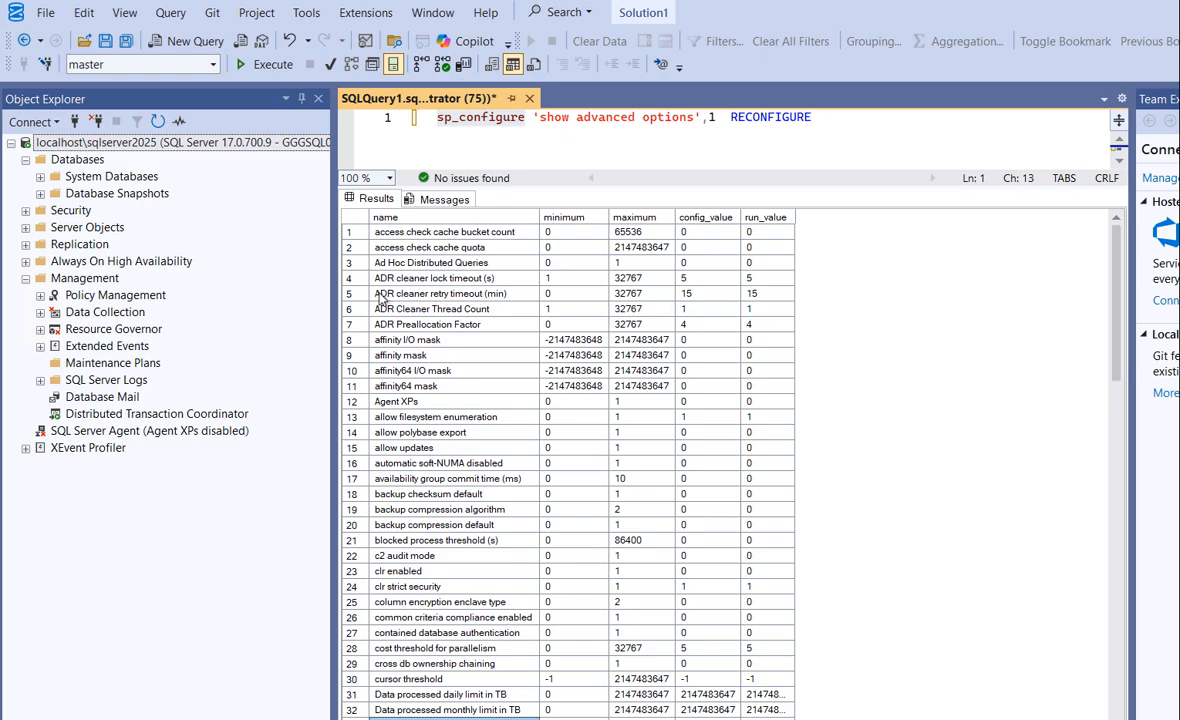
drag(385, 278, 407, 332)
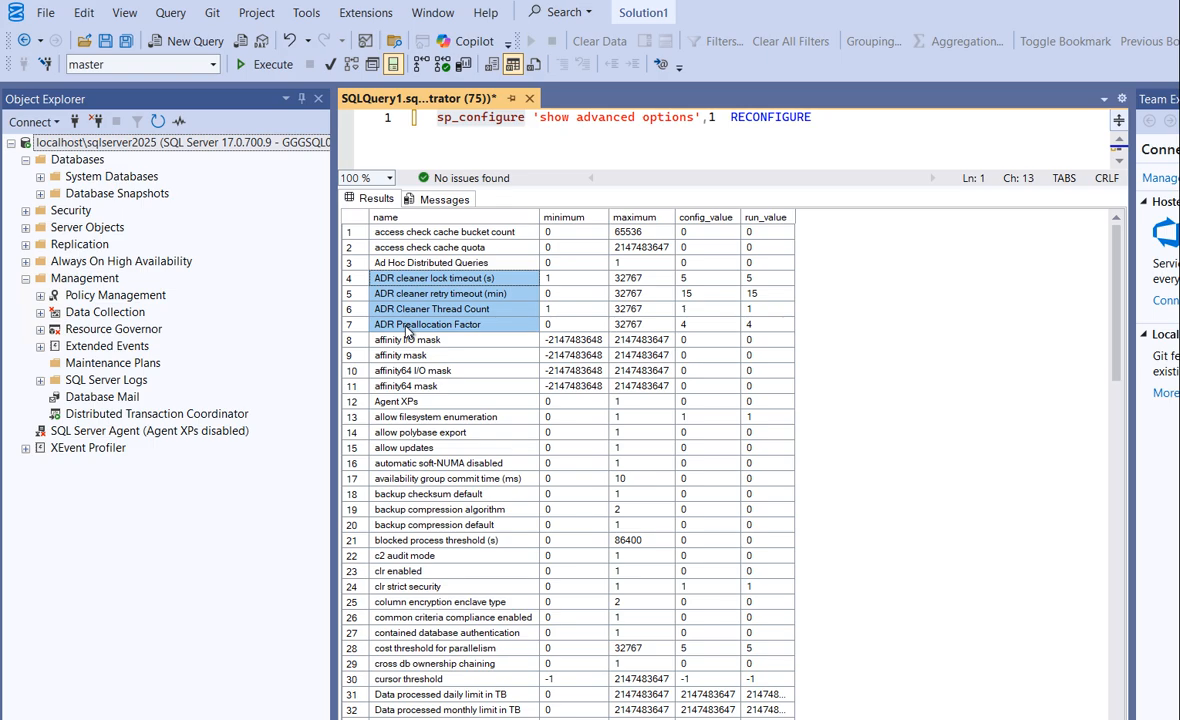
drag(1117, 262, 1117, 388)
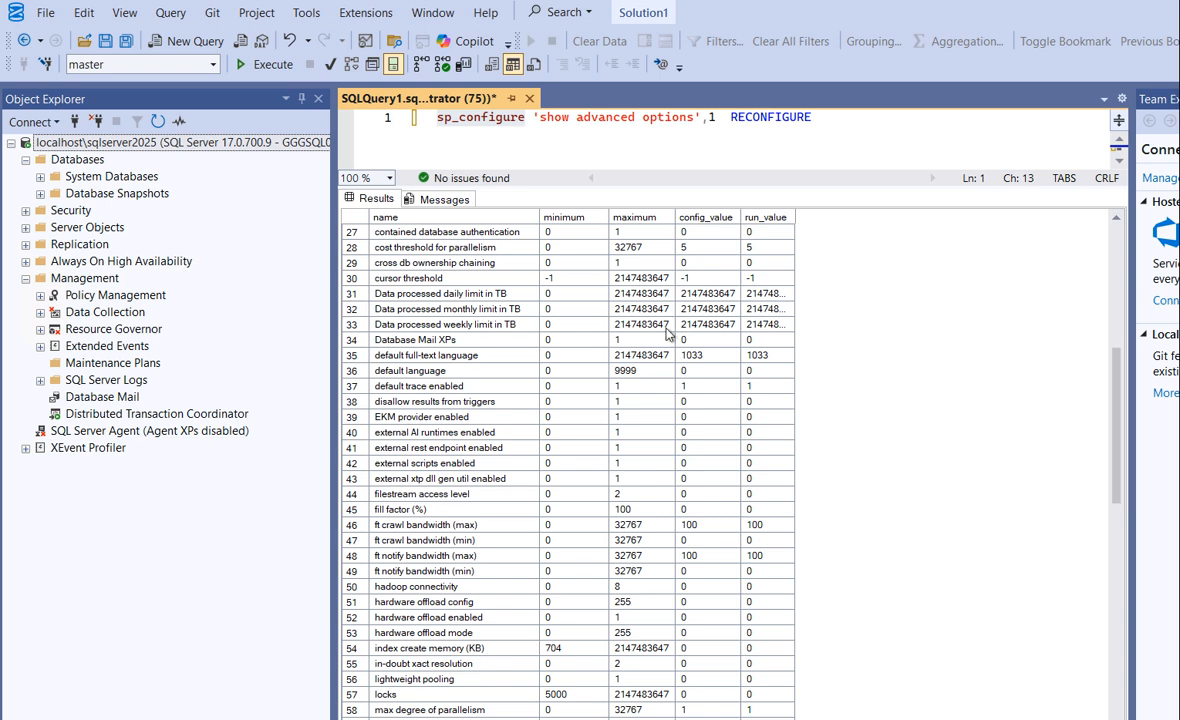
drag(667, 333, 345, 268)
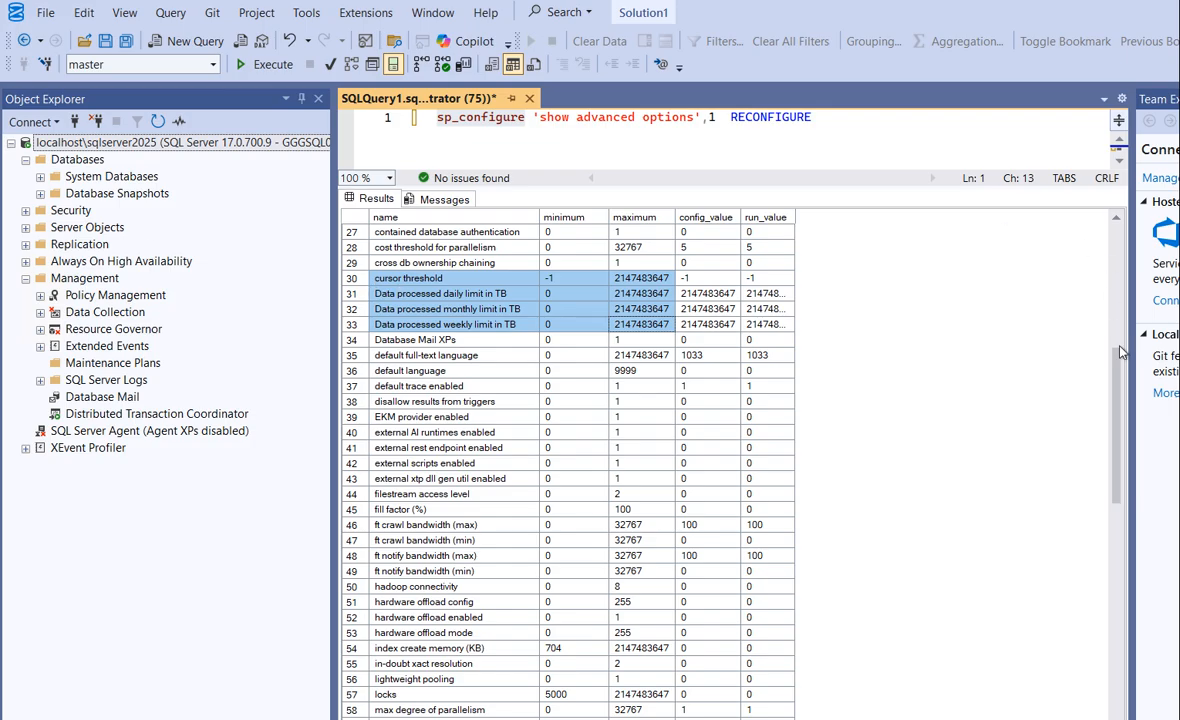
drag(1120, 368, 1119, 232)
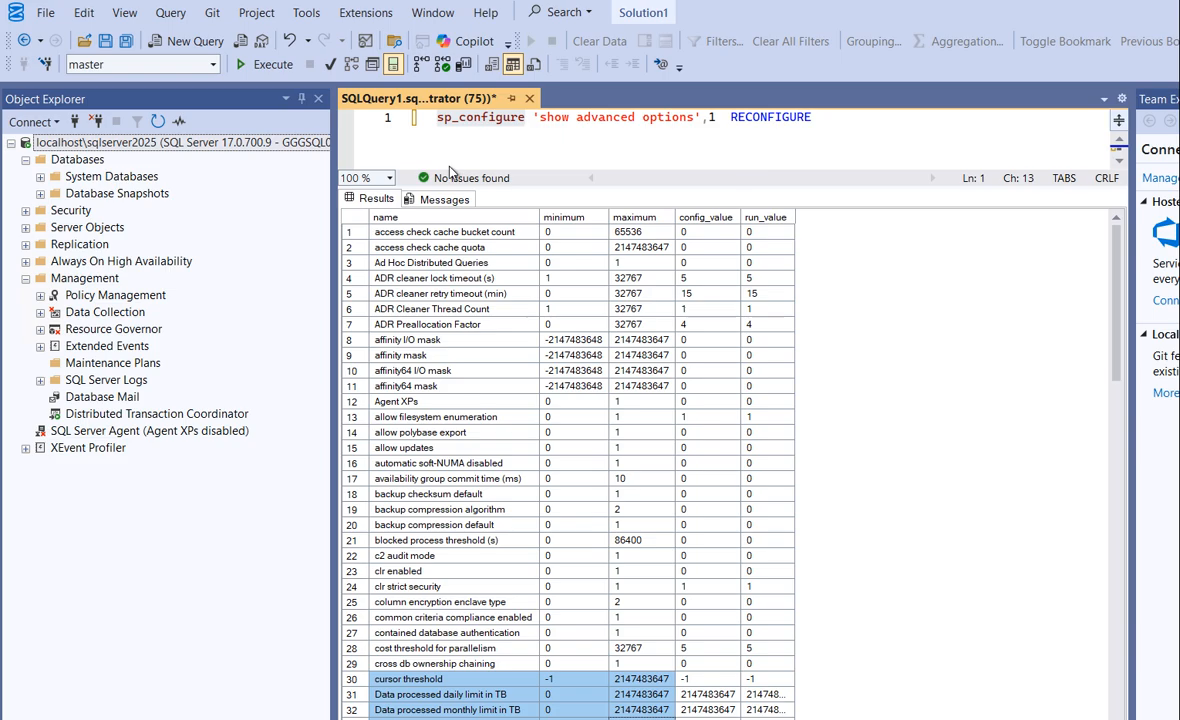
Select the whole sp_configure and RECONFIGURE line and look through the commands available for it, including the result output choices
click(481, 117)
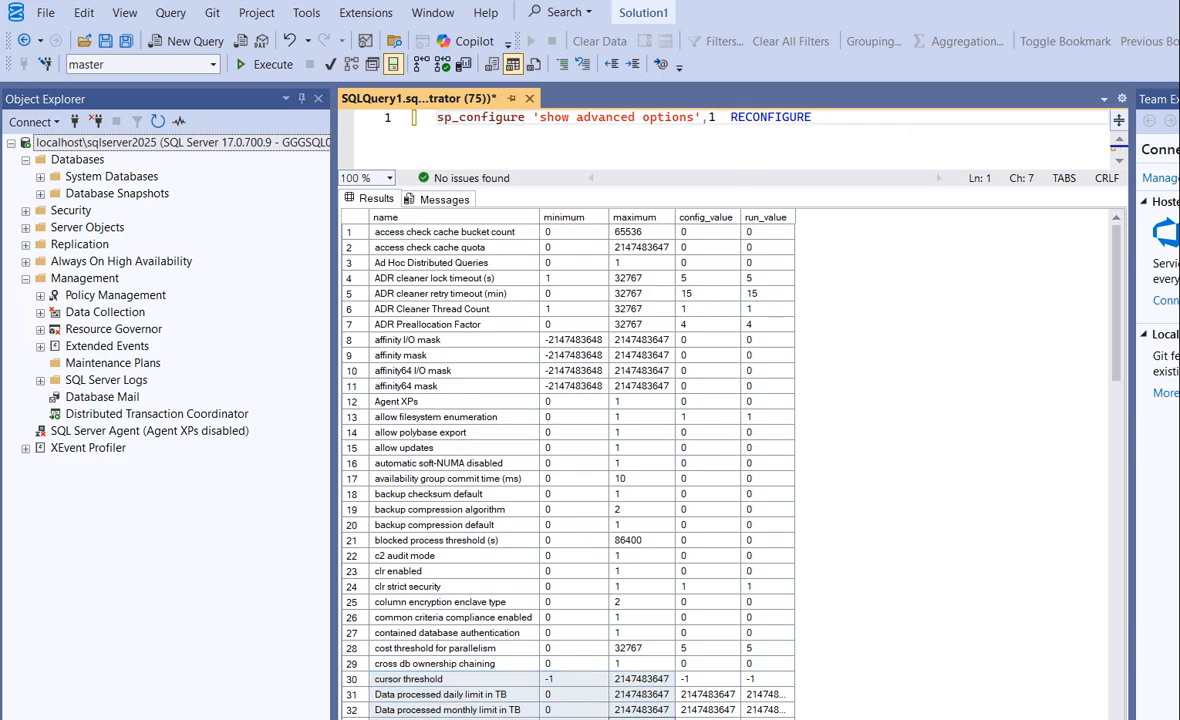
drag(1015, 112, 415, 112)
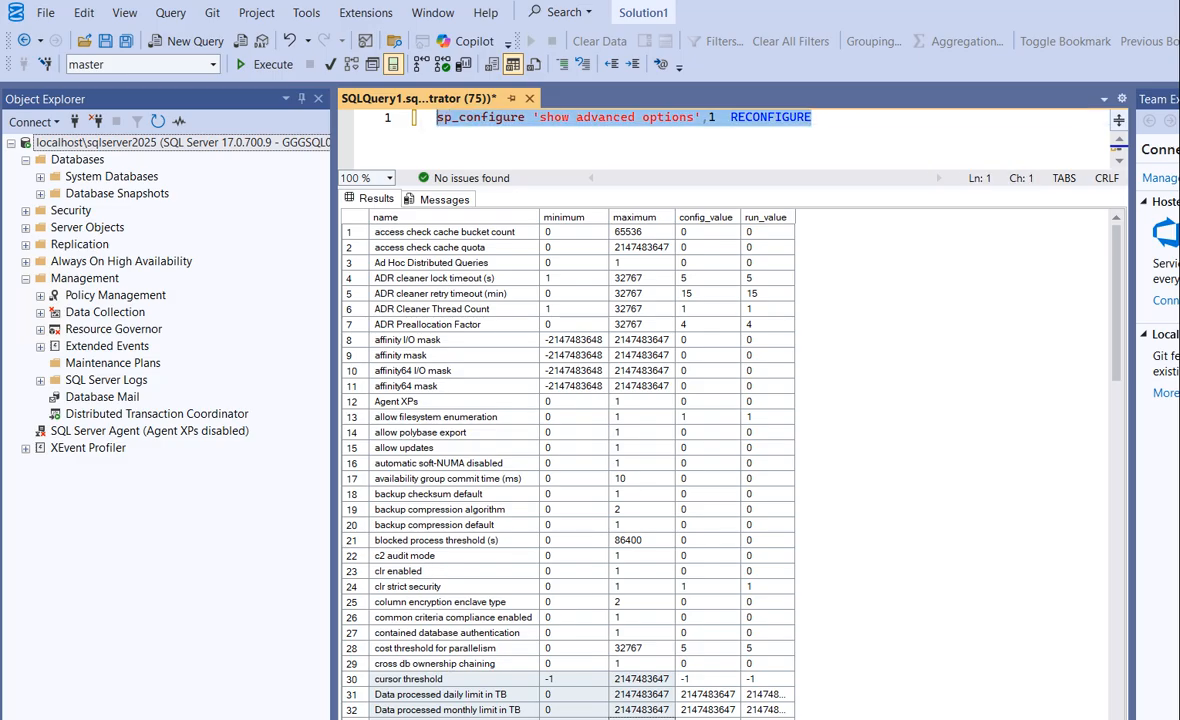
right_click(455, 131)
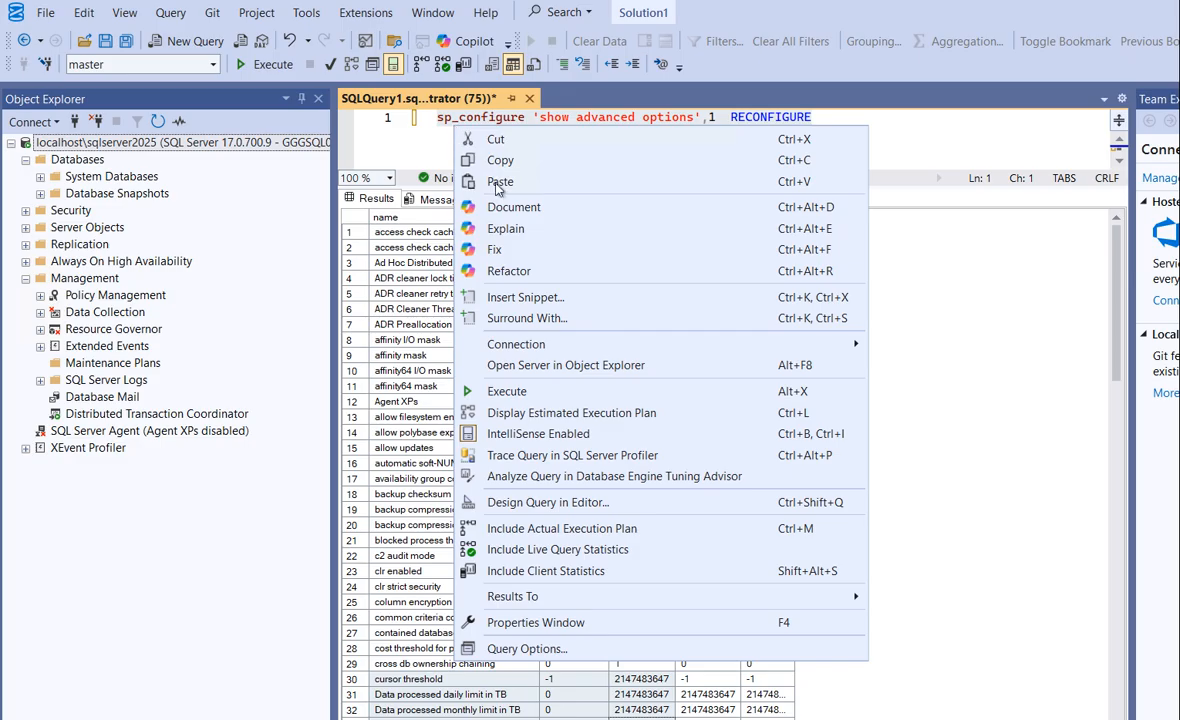
mouse_move(556, 344)
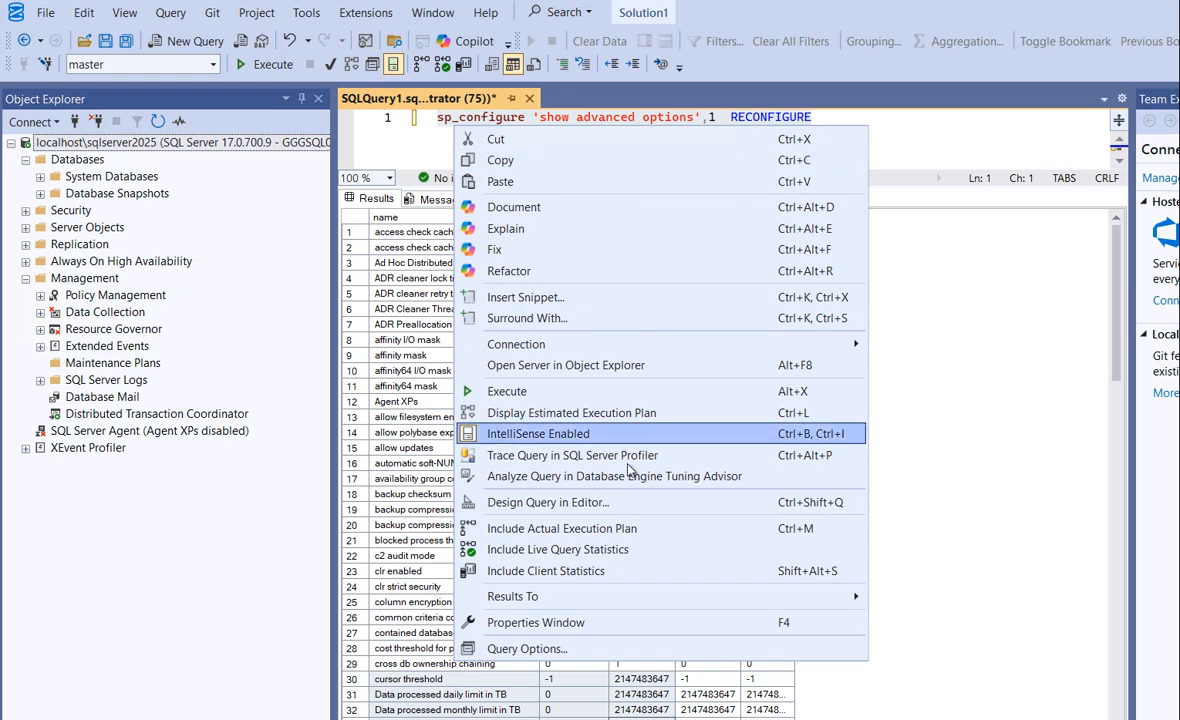
mouse_move(555, 607)
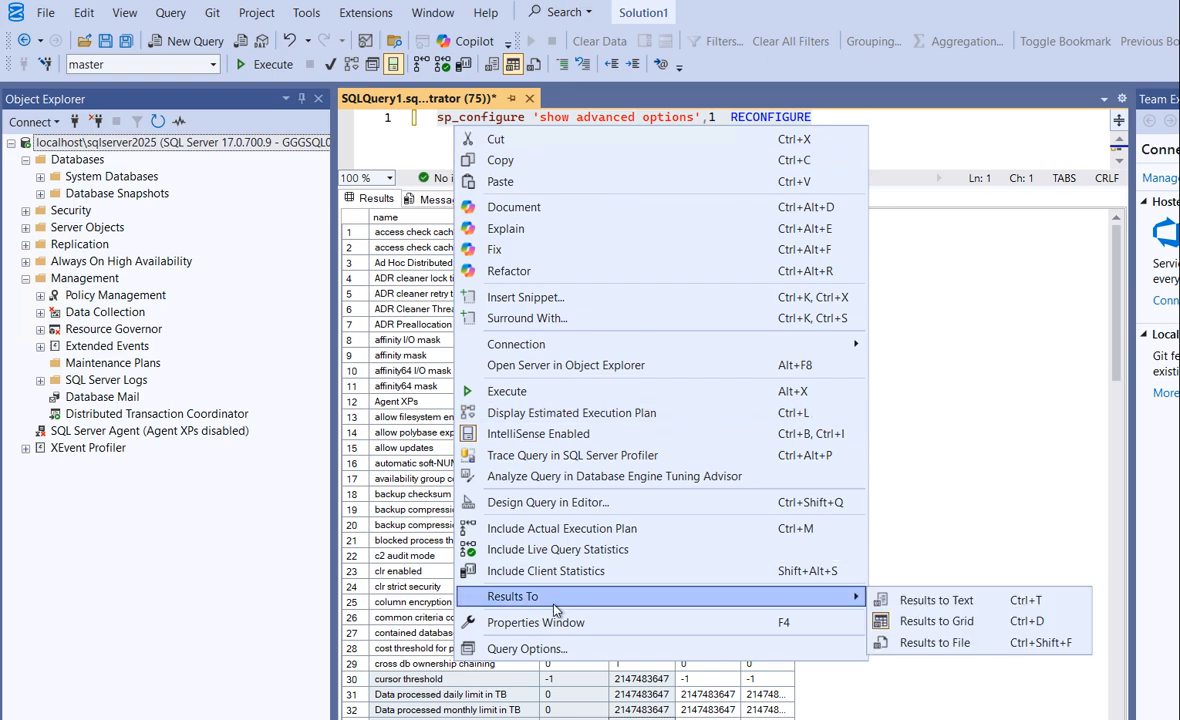
Open the query options and review the ANSI, Grid, Multiserver and General settings
click(527, 649)
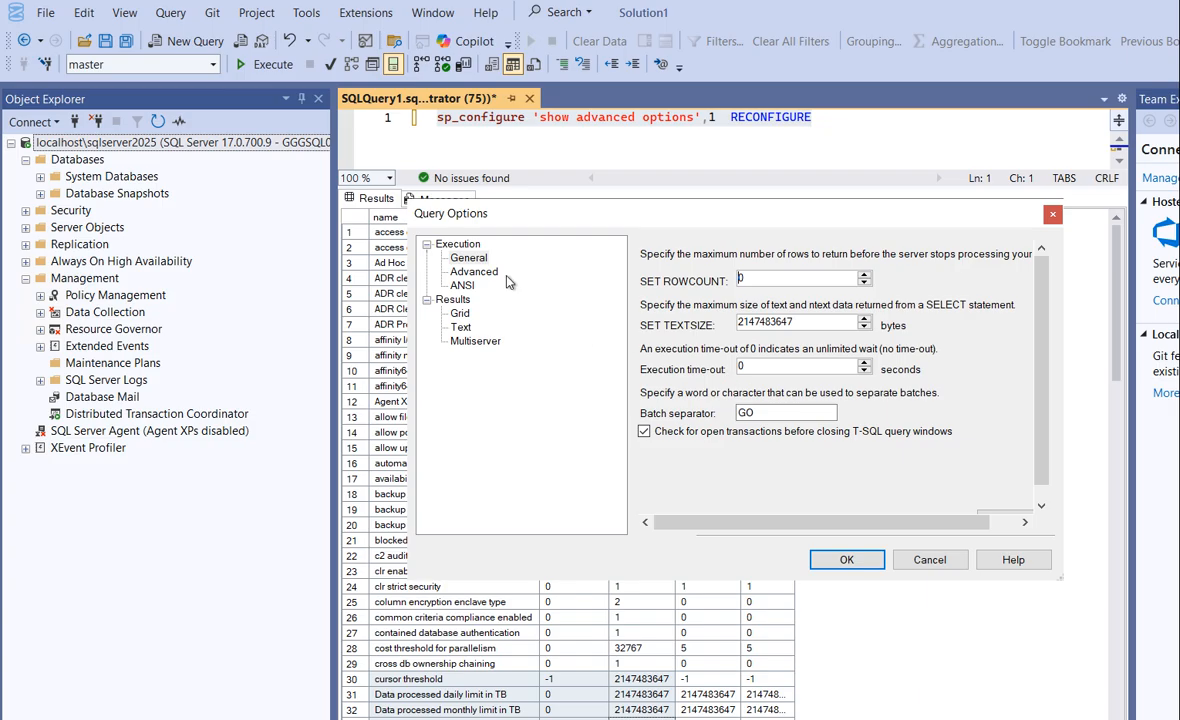
click(463, 286)
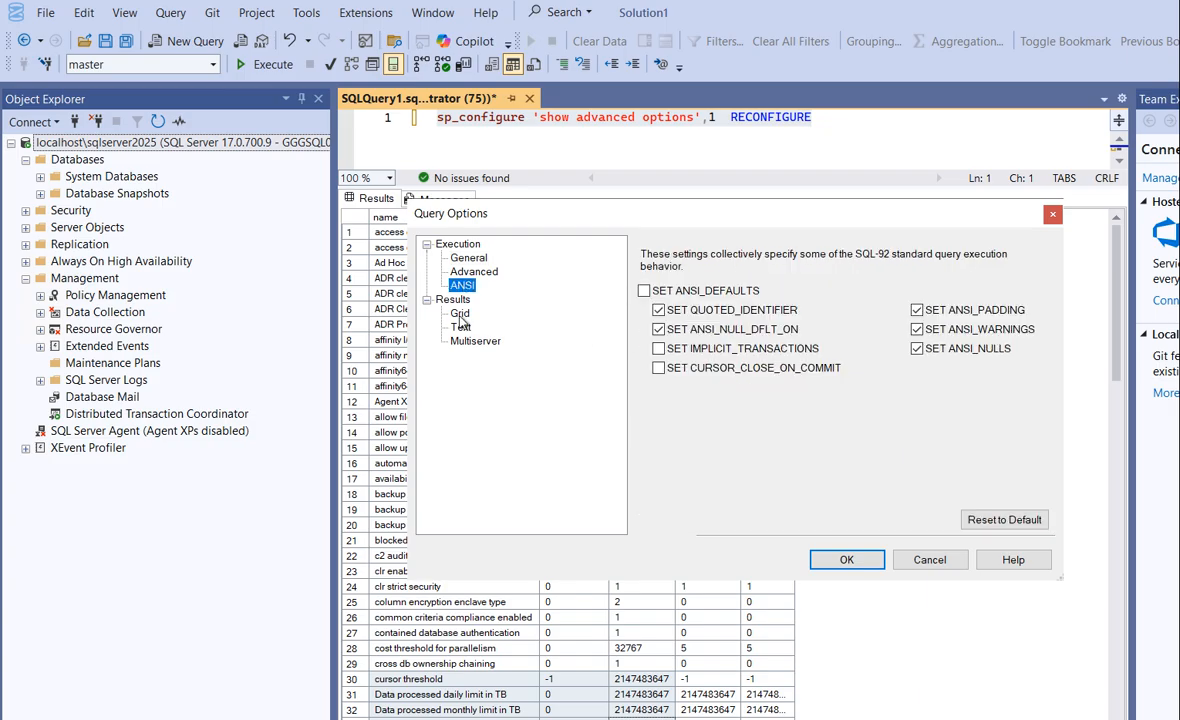
click(460, 314)
click(460, 327)
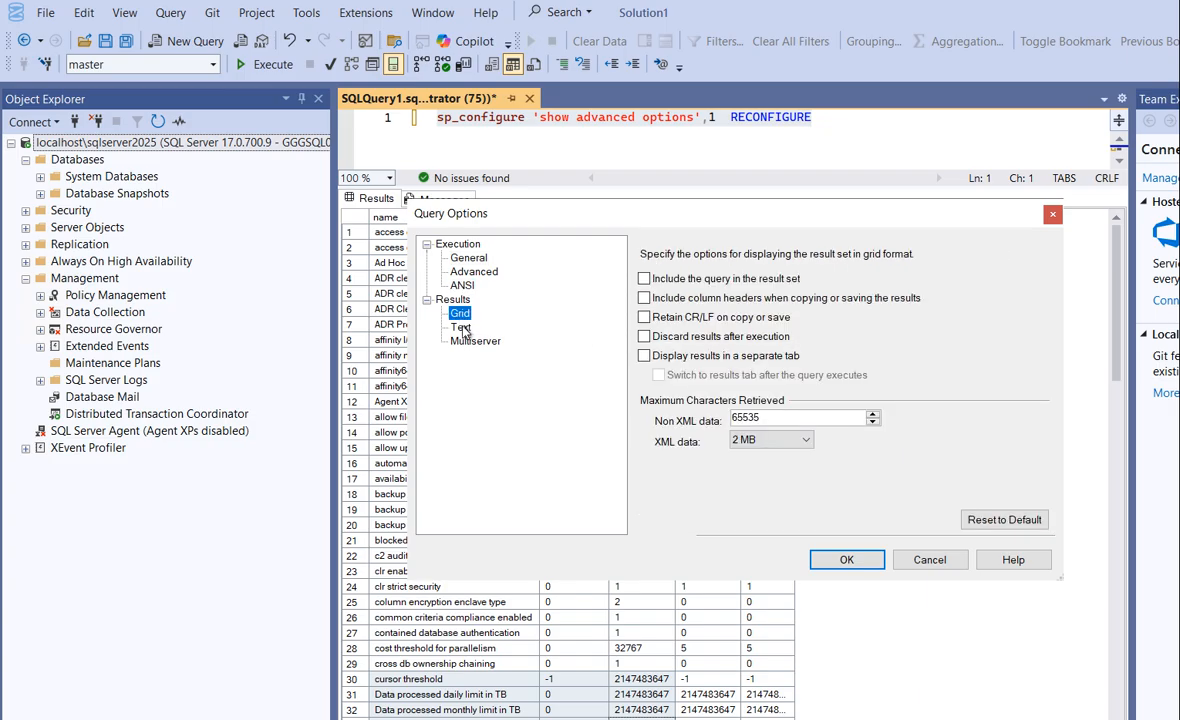
click(470, 342)
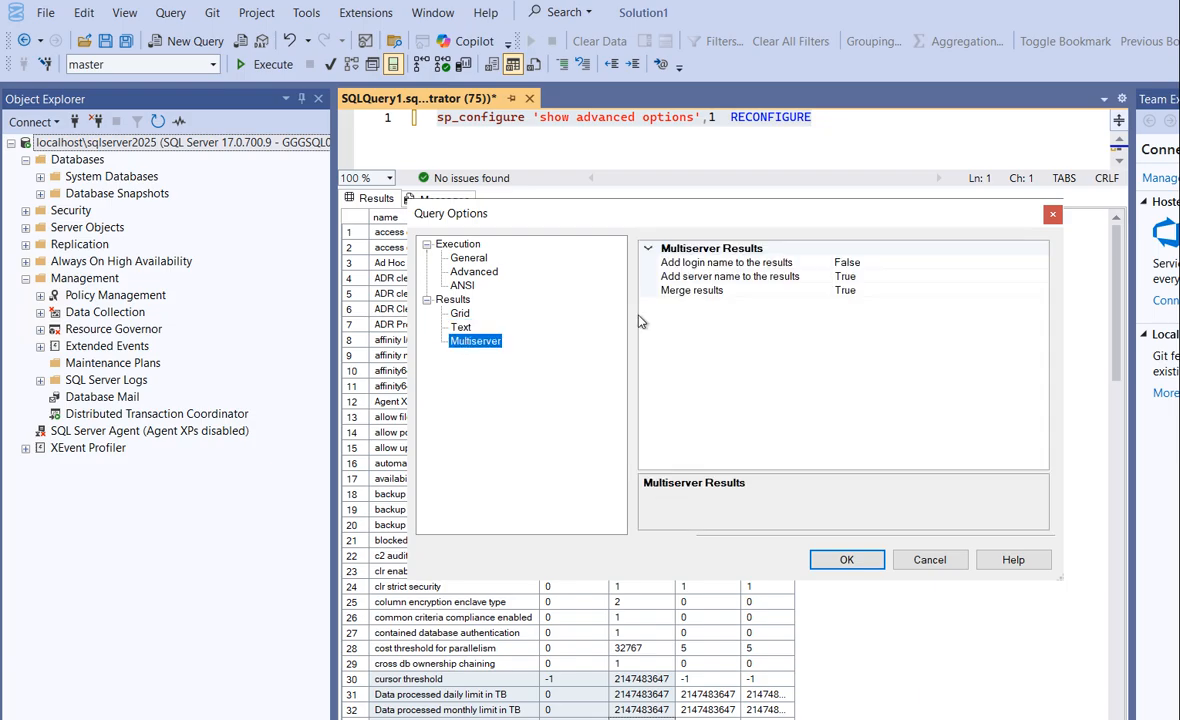
click(460, 314)
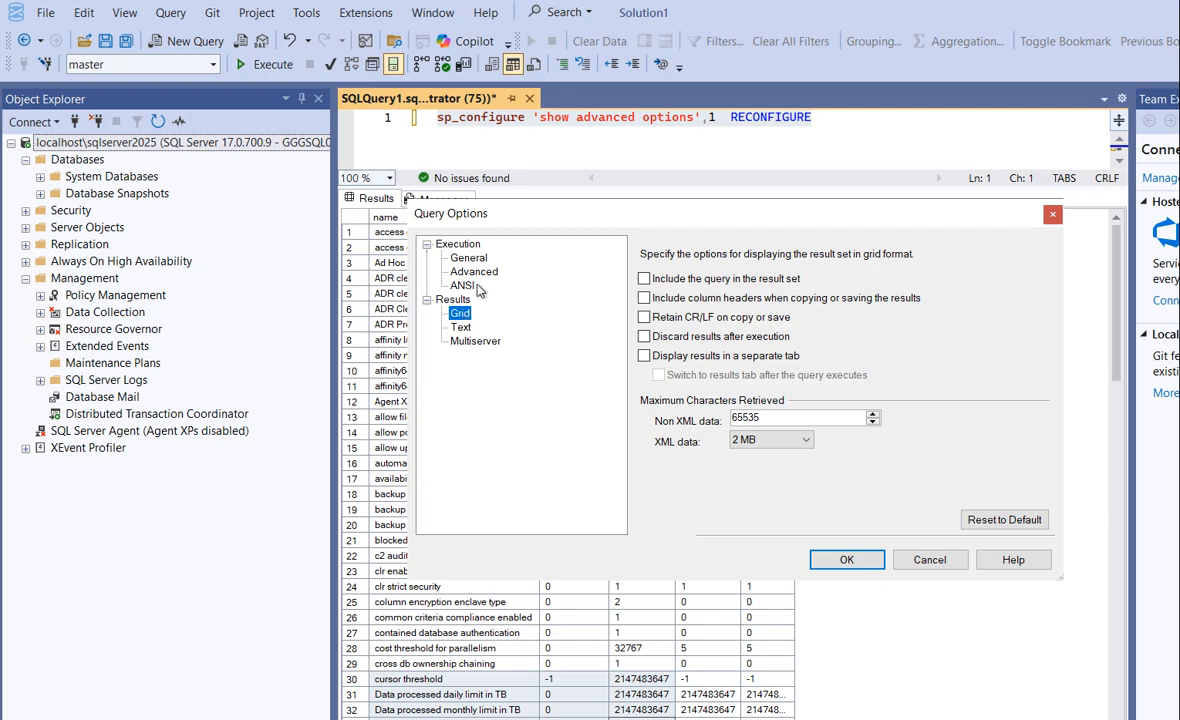
click(462, 258)
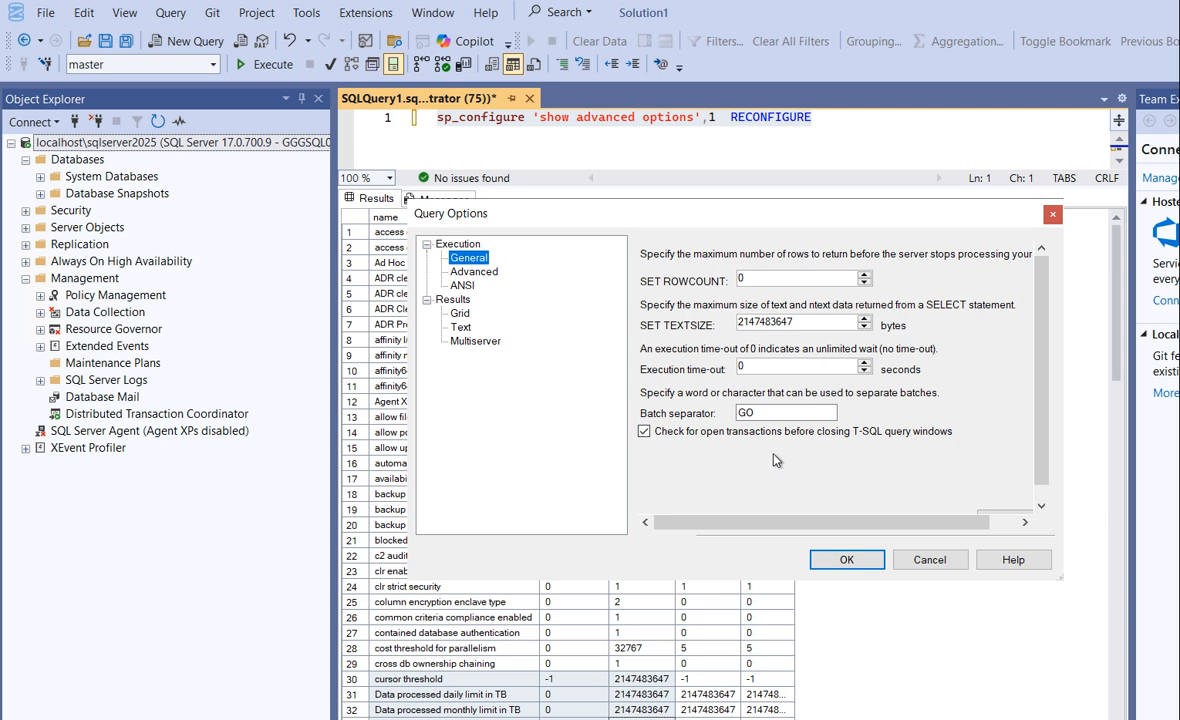
Enable SET SHOWPLAN_TEXT, SET STATISTICS TIME and SET STATISTICS IO in the advanced execution settings and apply them
click(477, 273)
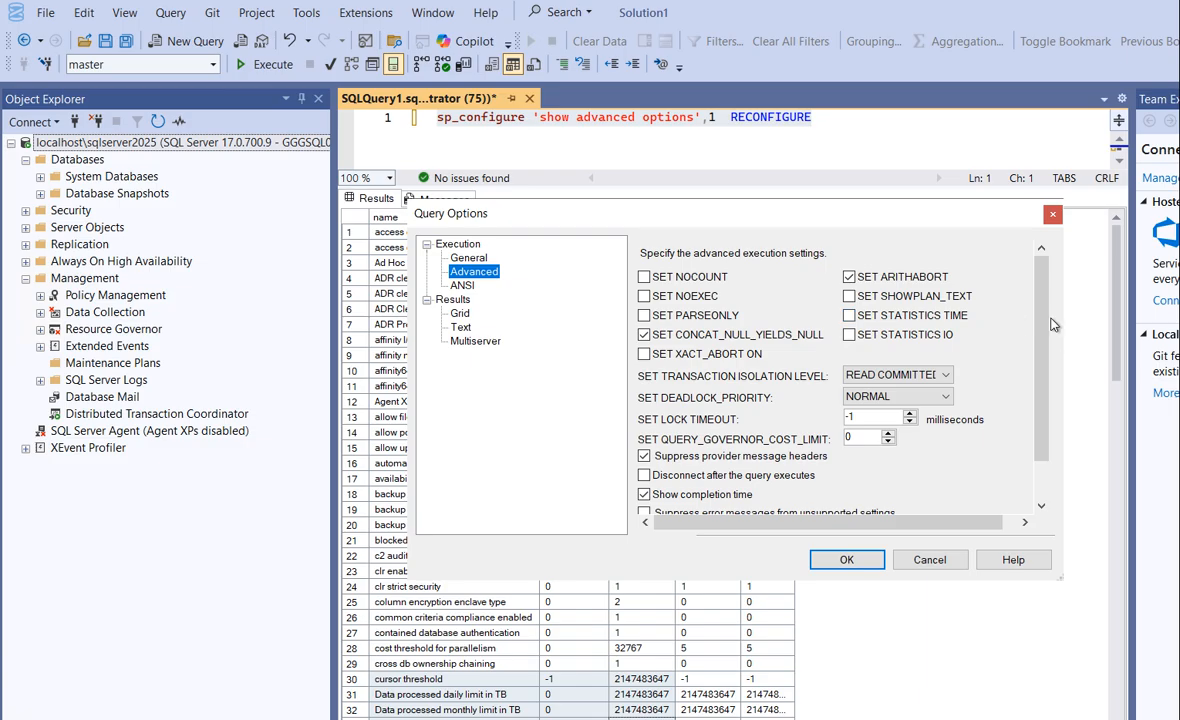
drag(1041, 315, 1040, 414)
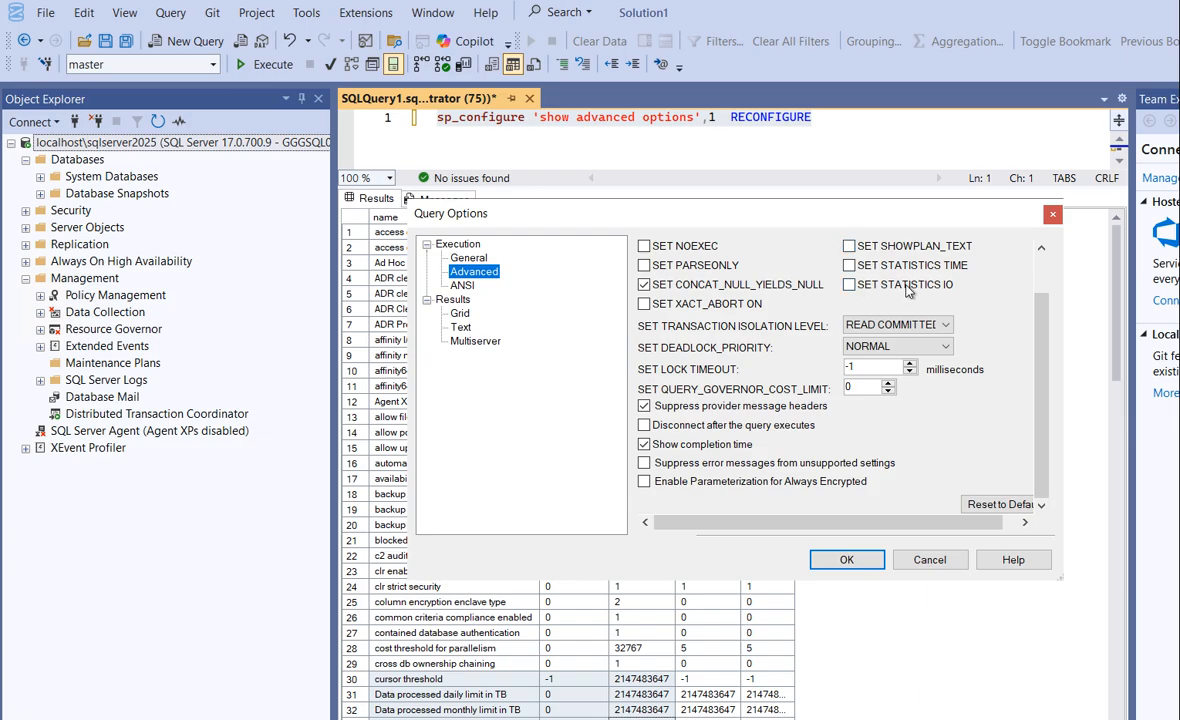
drag(1041, 324, 1046, 280)
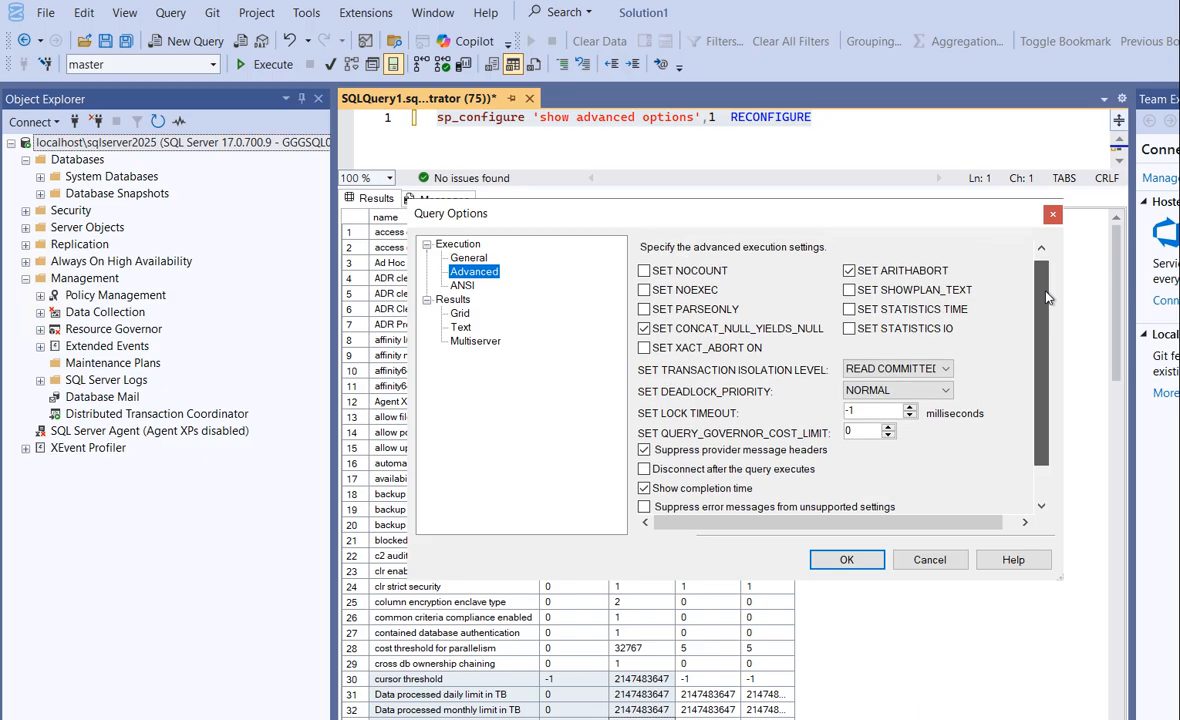
click(850, 290)
click(850, 309)
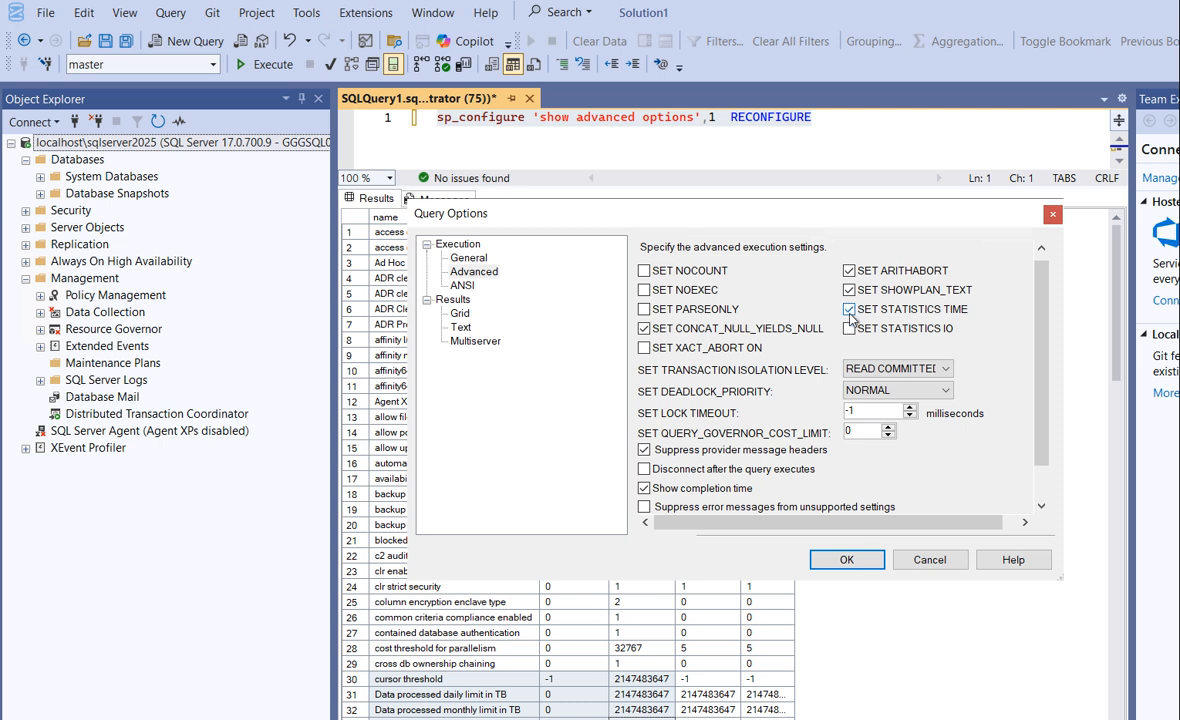
click(848, 559)
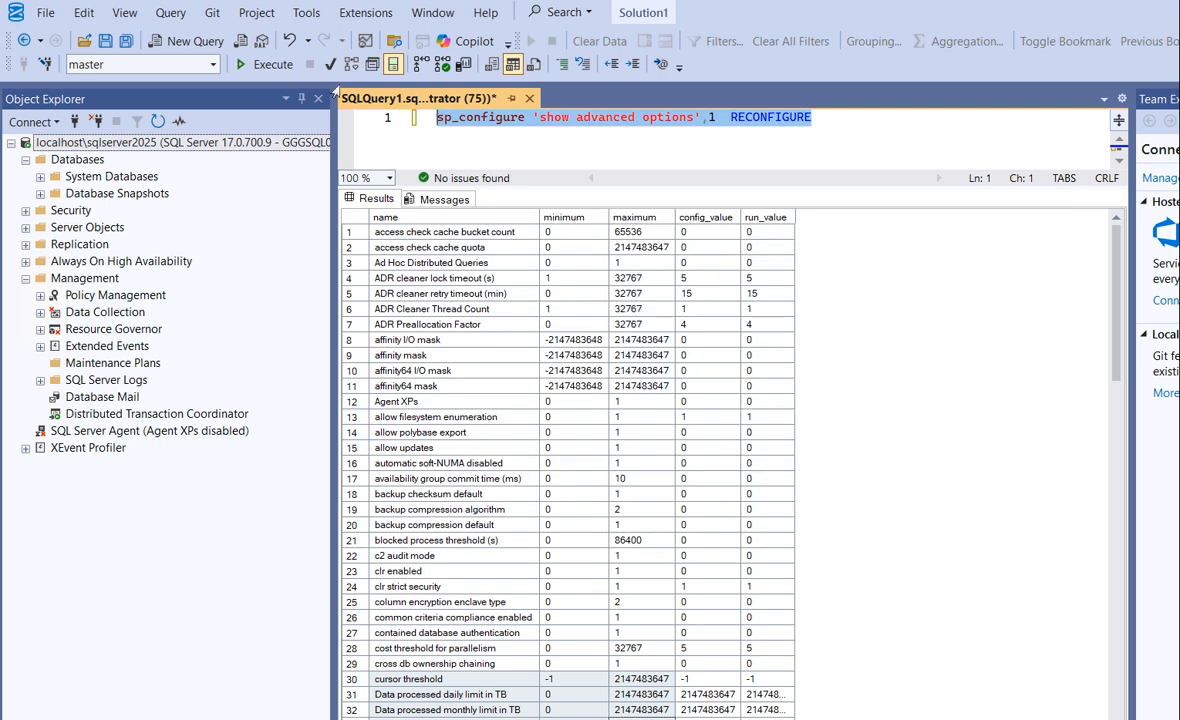
Execute the selected sp_configure and RECONFIGURE line and look through the execution messages
click(282, 67)
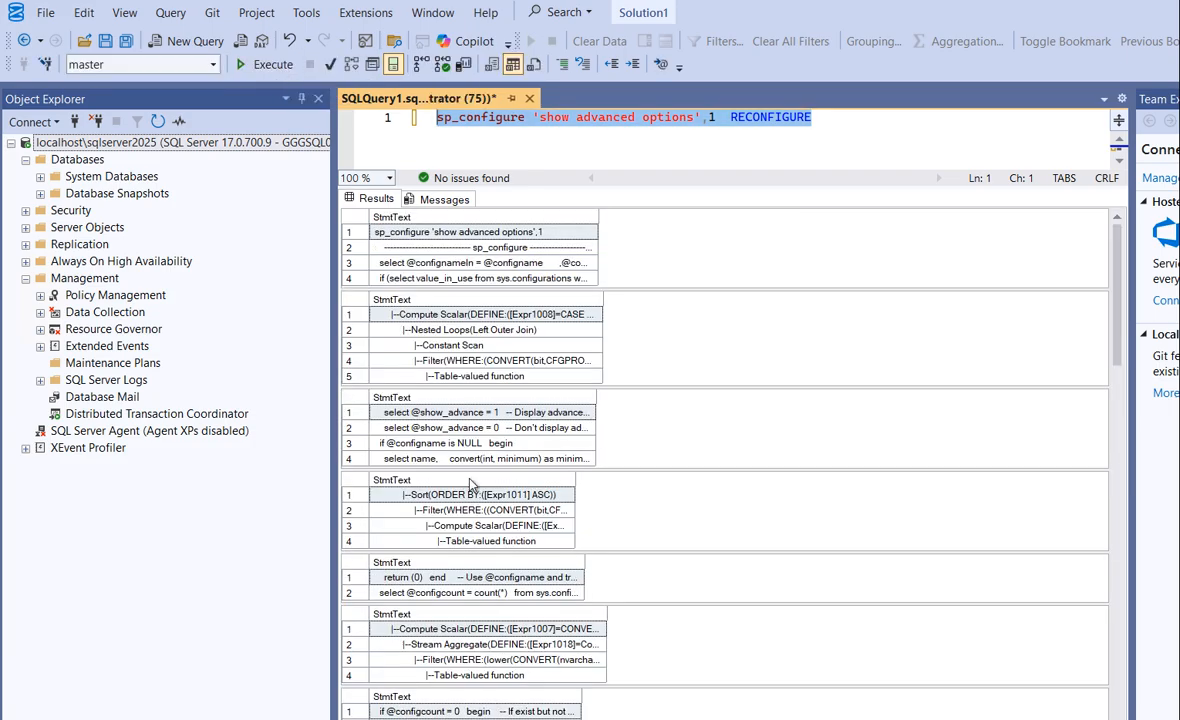
click(428, 201)
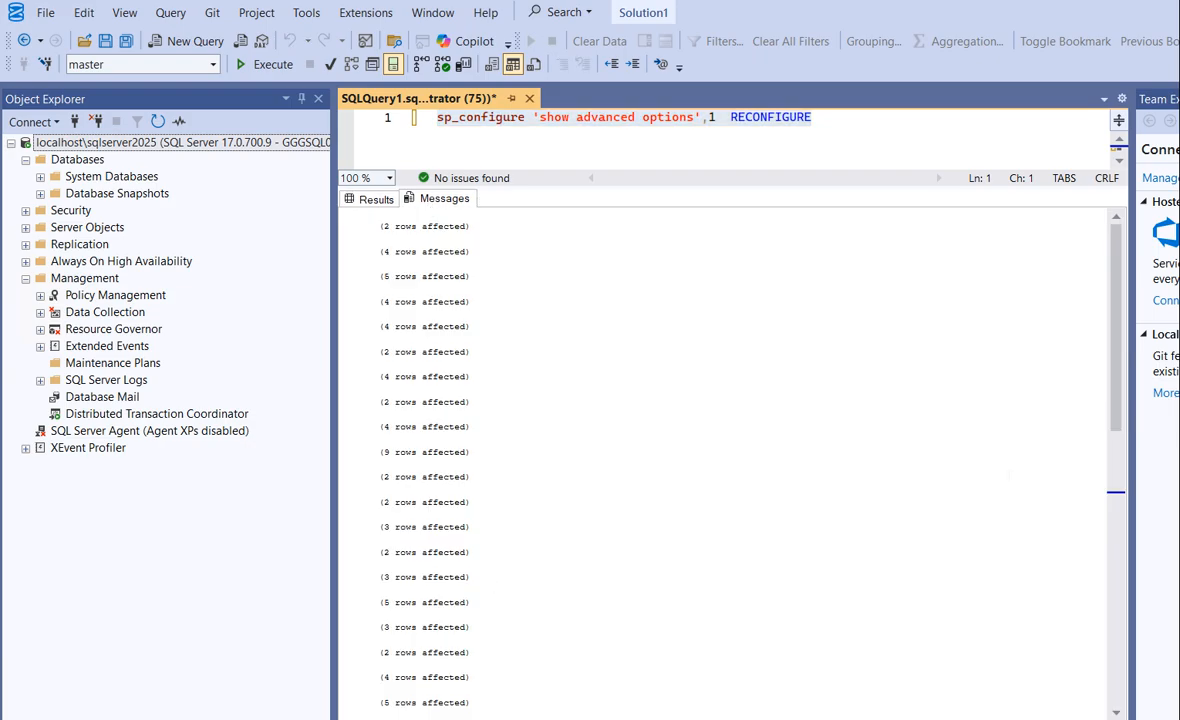
click(1114, 496)
drag(1112, 440, 1069, 242)
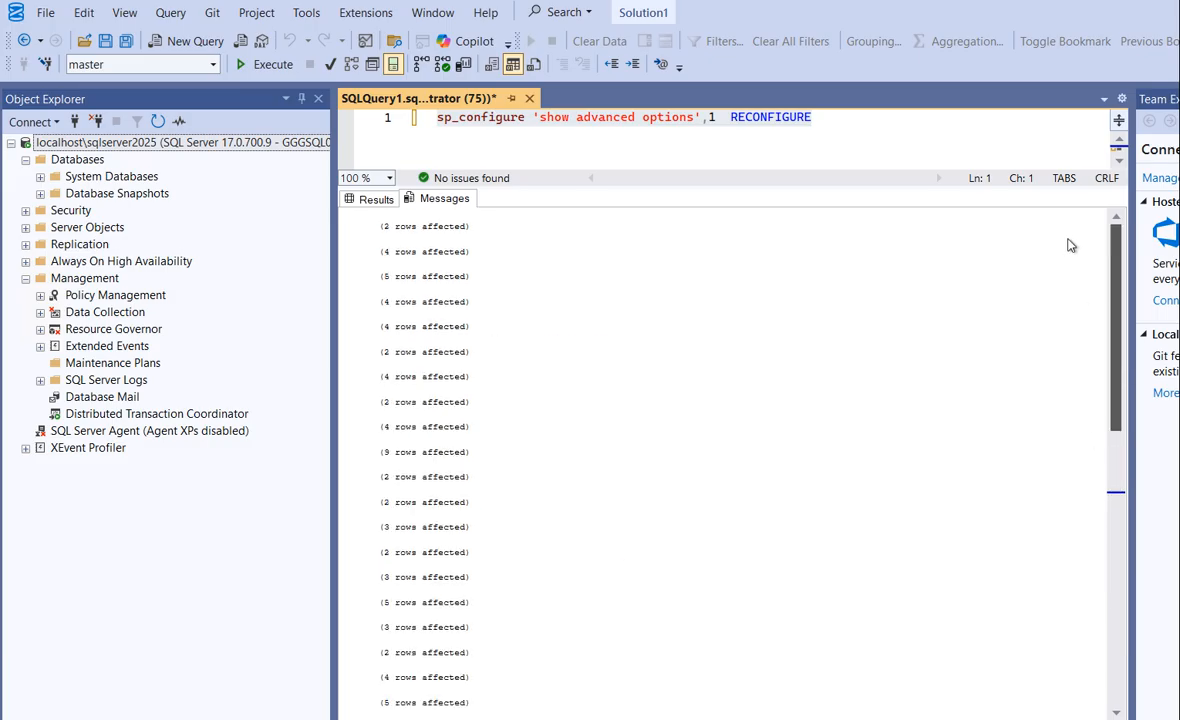
Return to the result grids and execute only the sp_configure part of the query
click(381, 200)
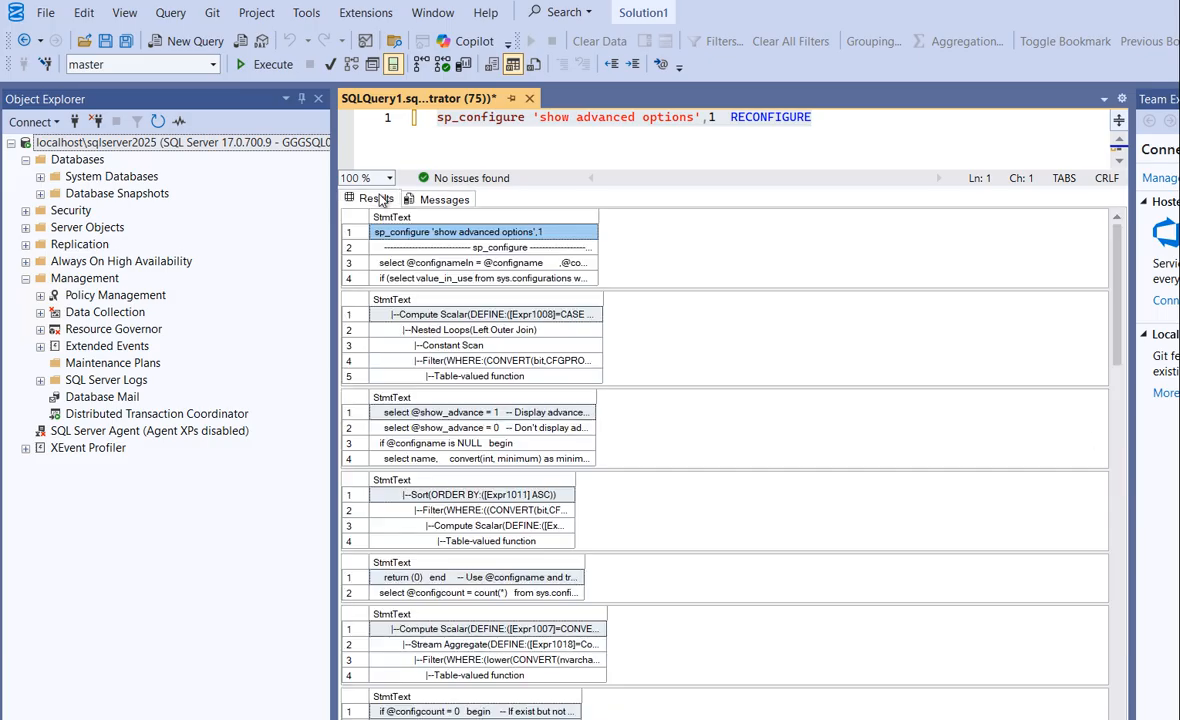
double_click(478, 118)
click(275, 66)
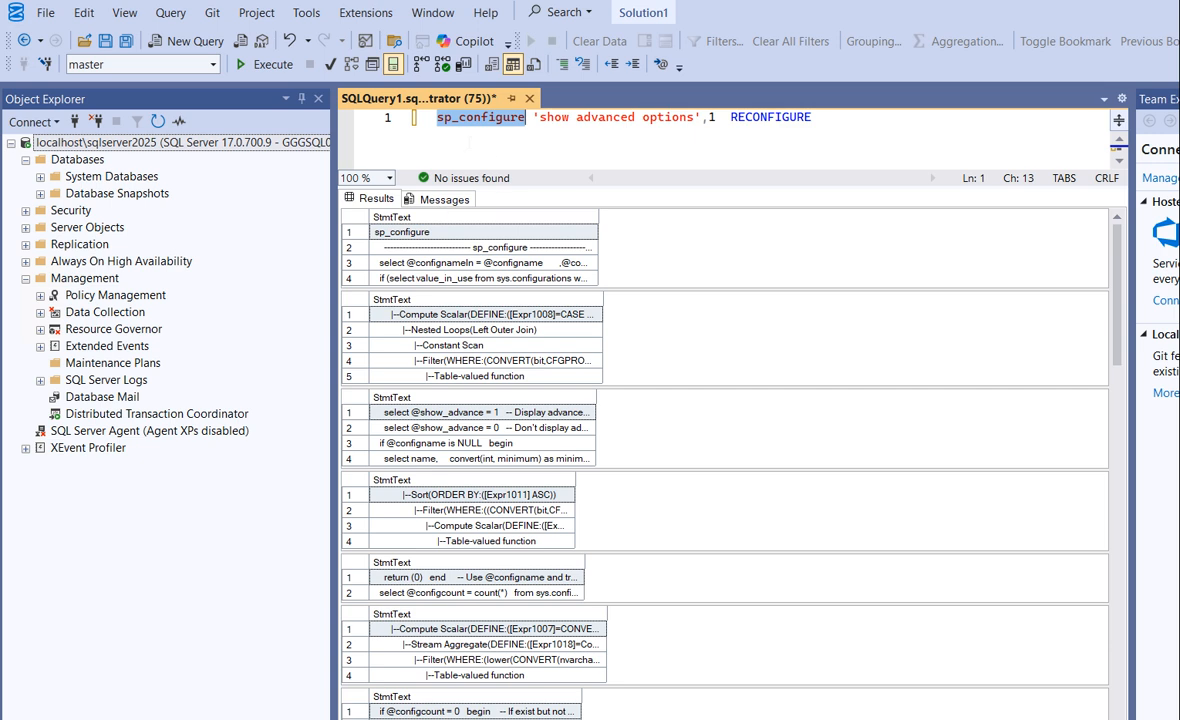
Turn off SET SHOWPLAN_TEXT in the query's advanced execution options and apply the change
right_click(470, 143)
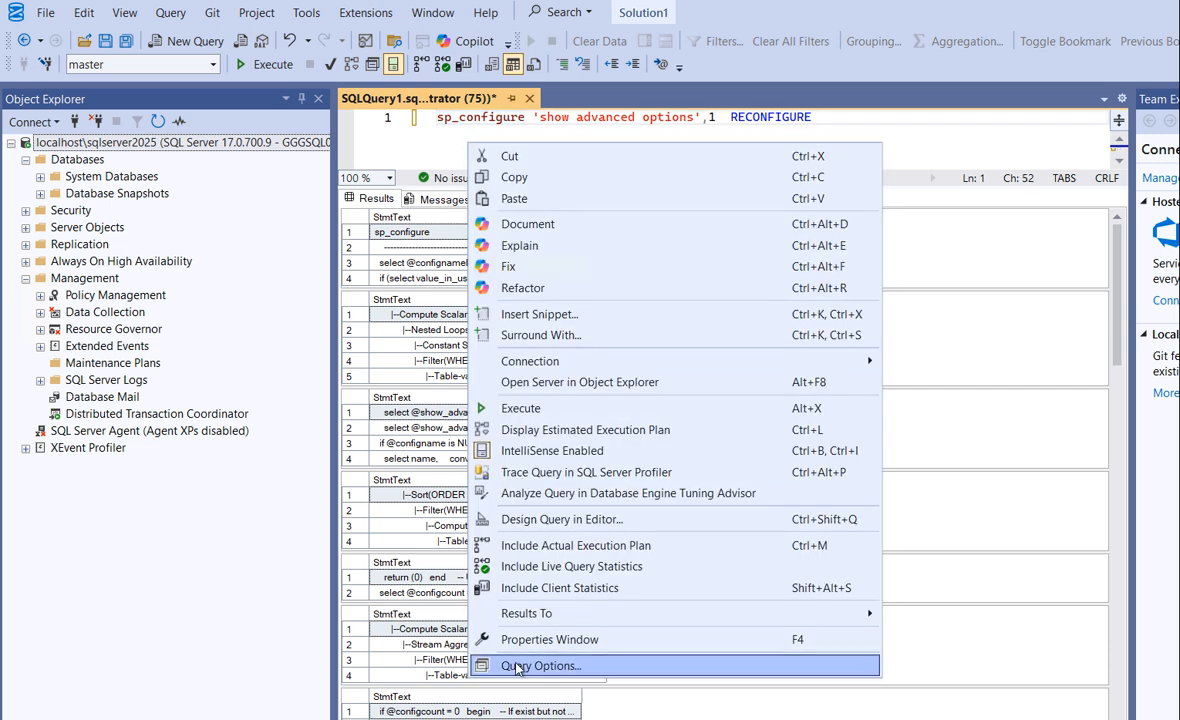
click(520, 665)
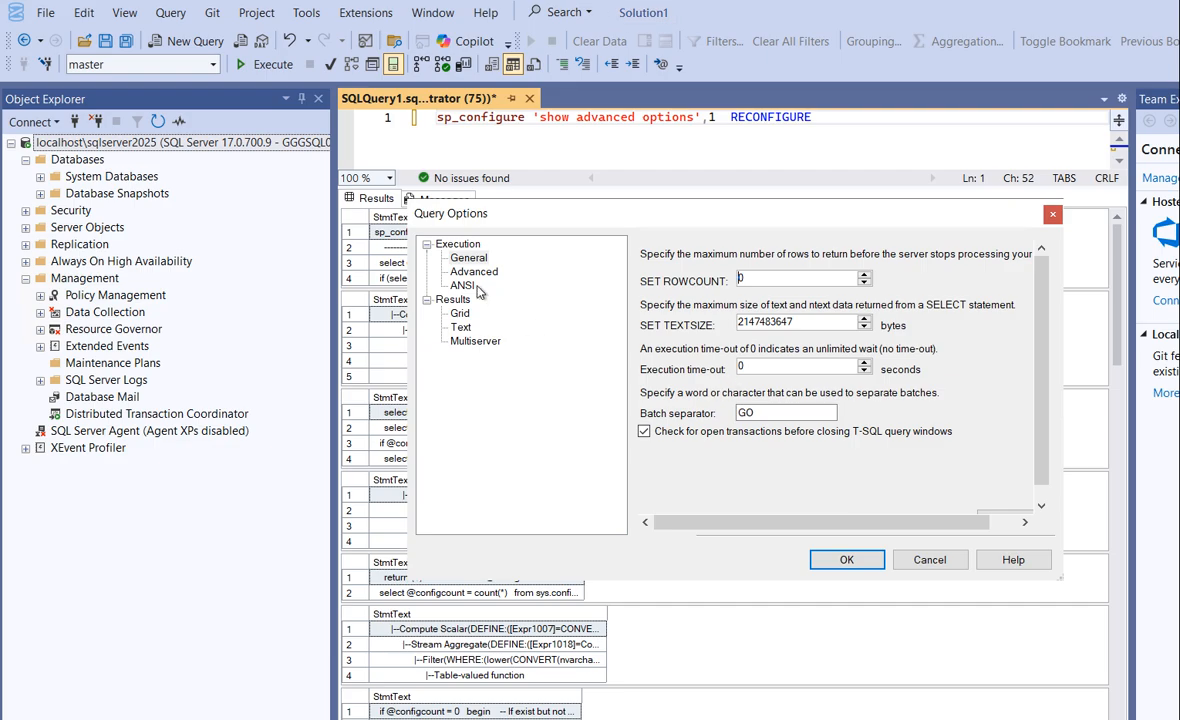
click(470, 272)
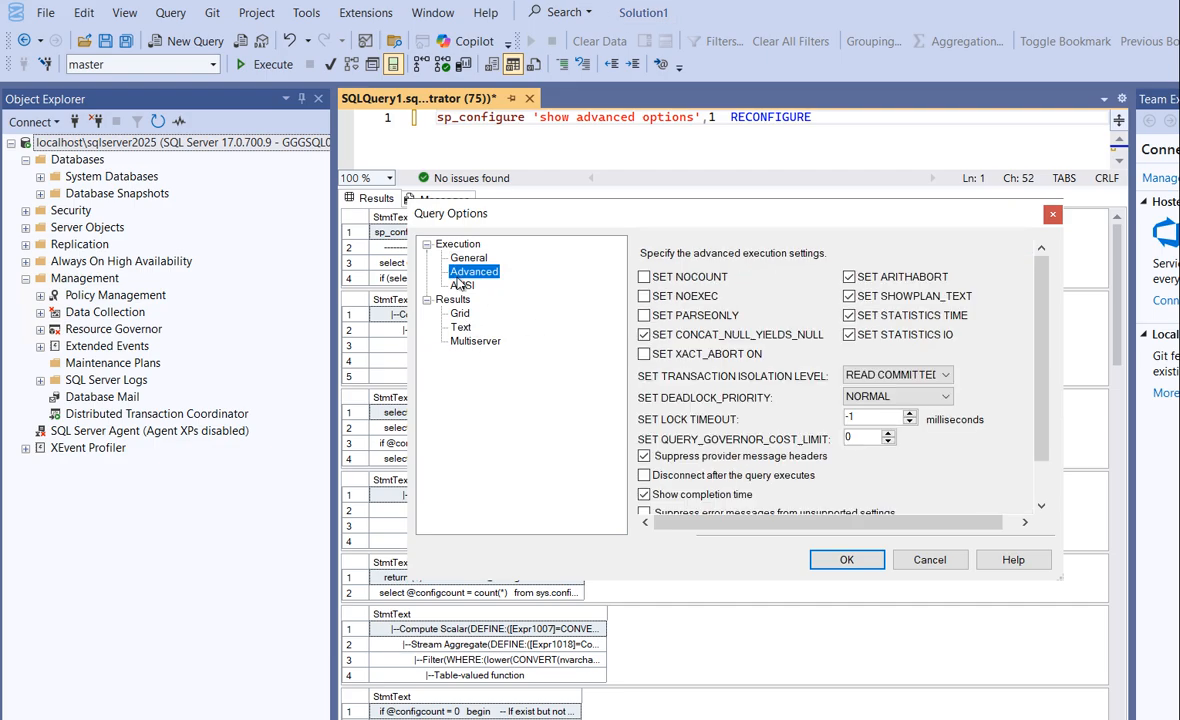
click(849, 296)
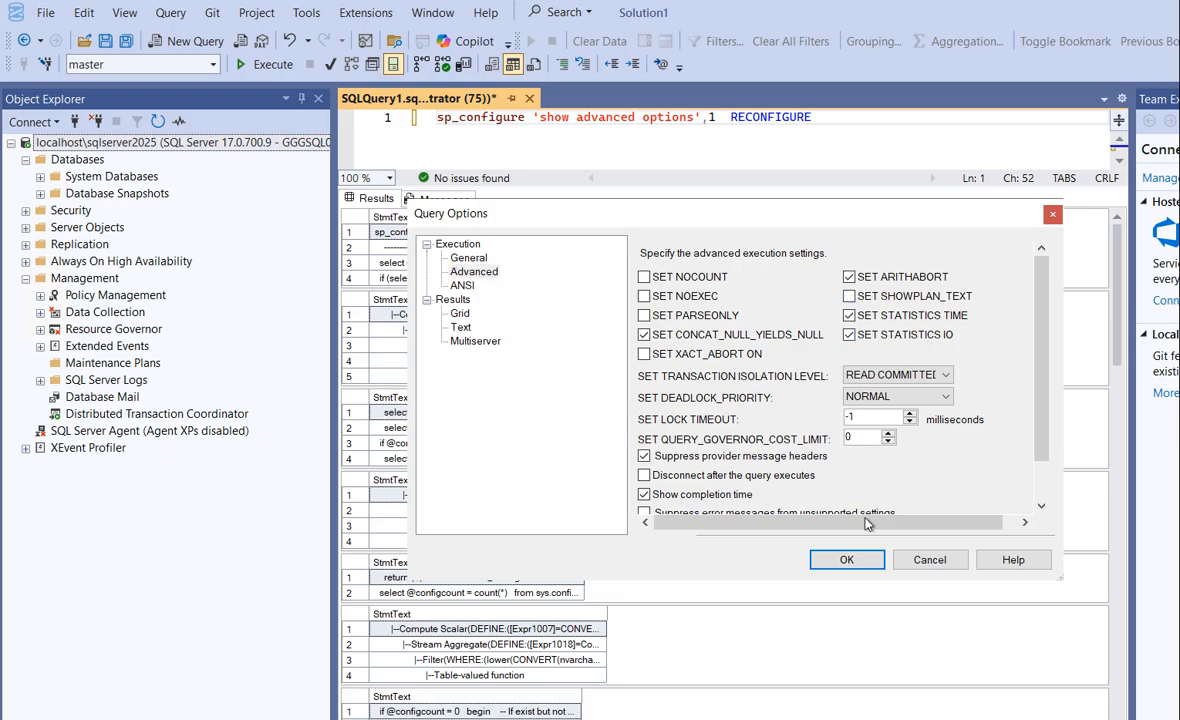
click(828, 562)
Execute only the sp_configure part of the query and view its execution messages
click(463, 117)
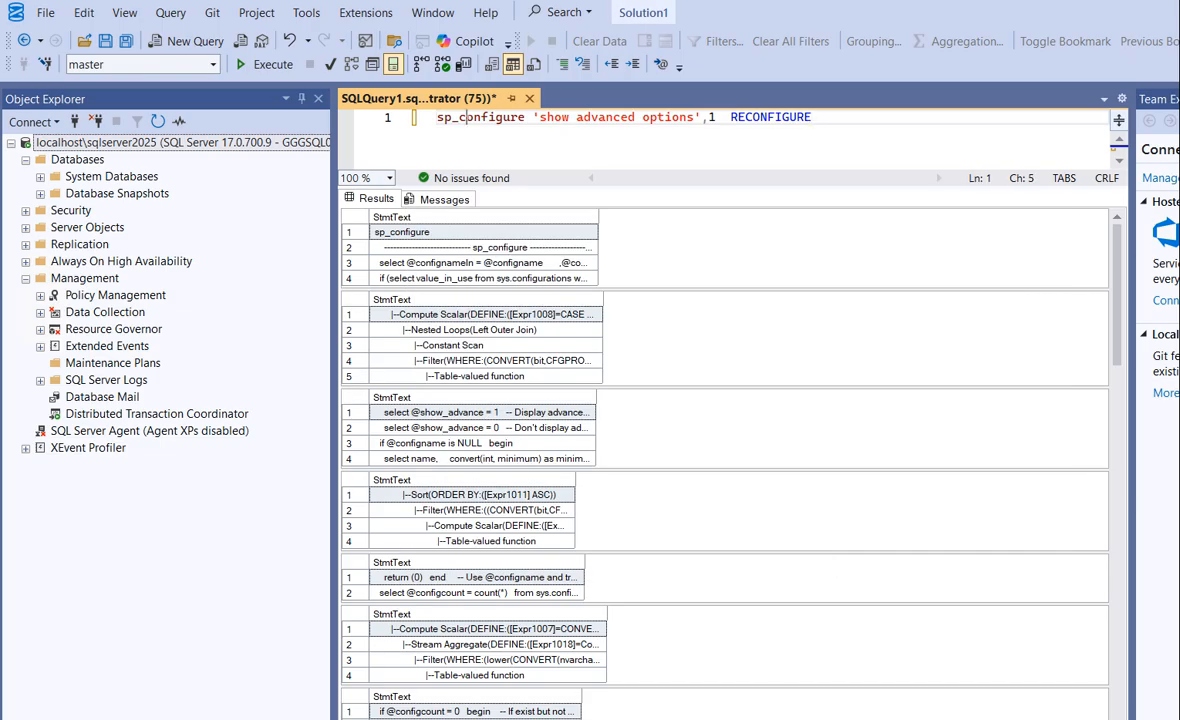
double_click(463, 117)
click(268, 64)
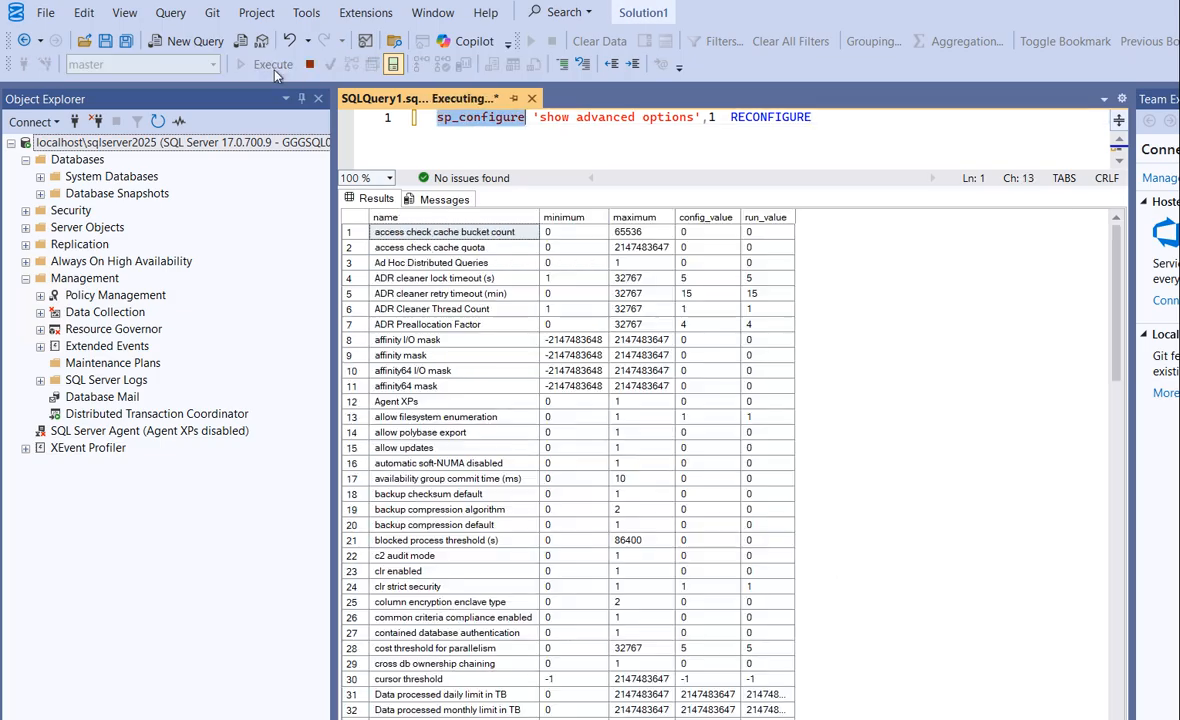
click(449, 201)
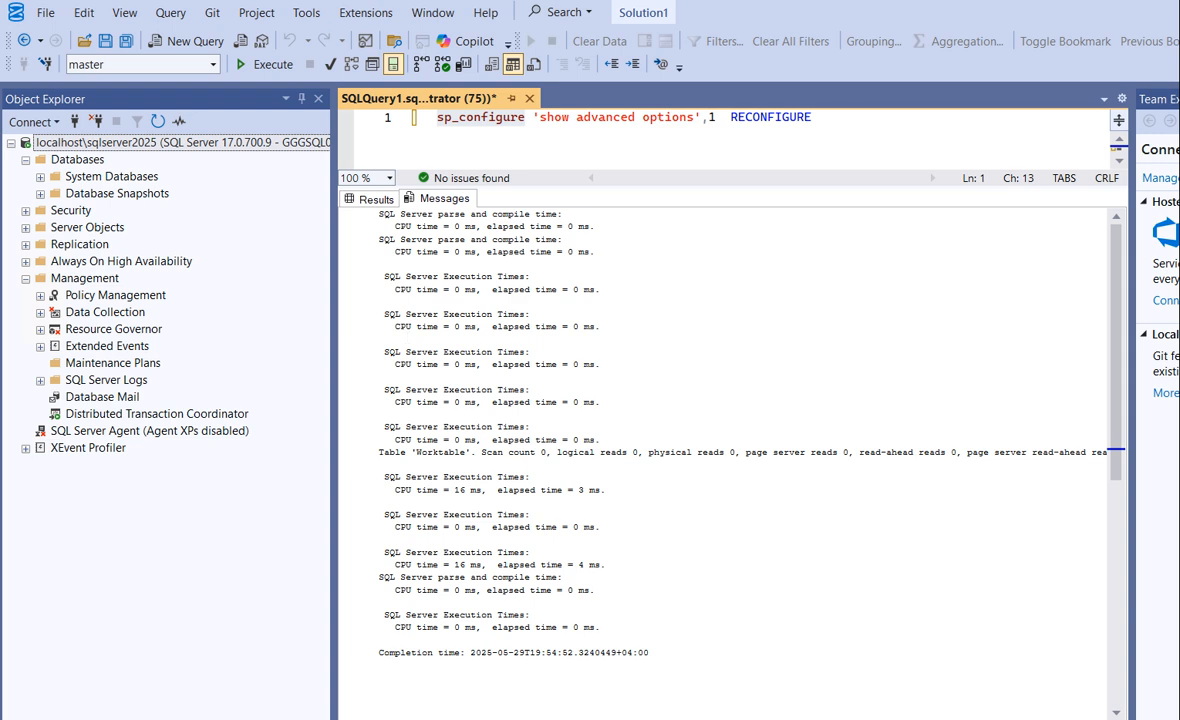
Close the Team Explorer pane and move the data-clearing, filter and bookmark toolbar to its own row below the others
key(shift+Escape)
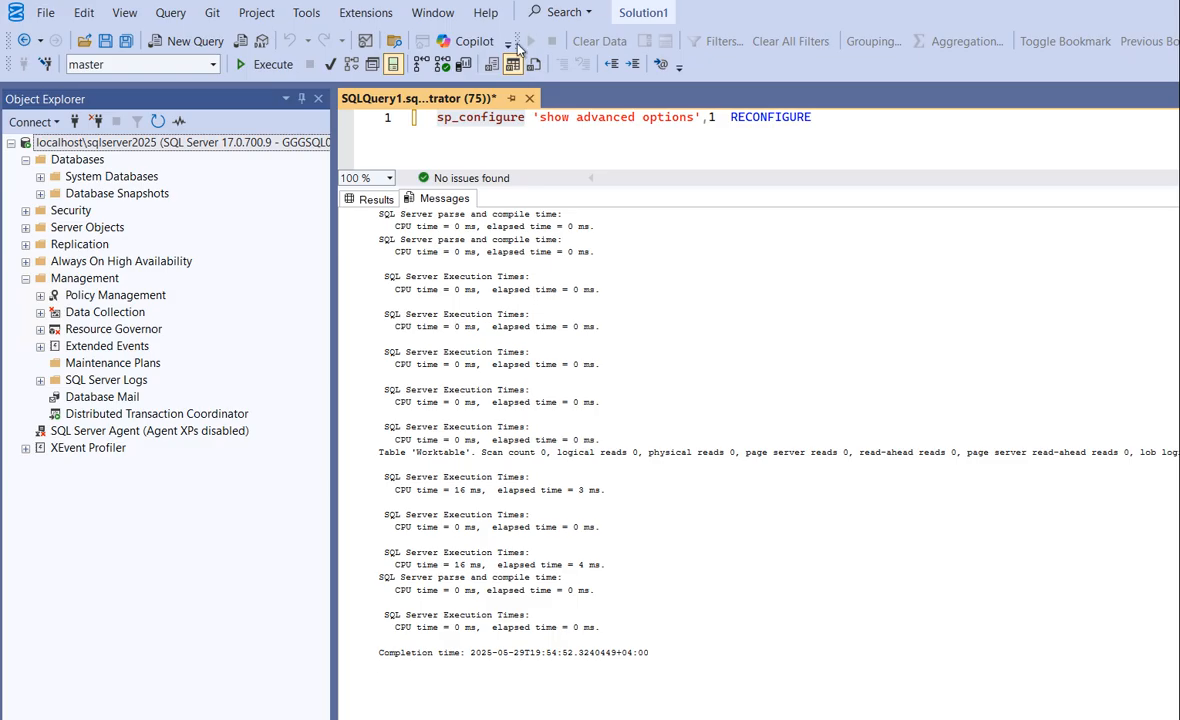
drag(513, 40, 90, 91)
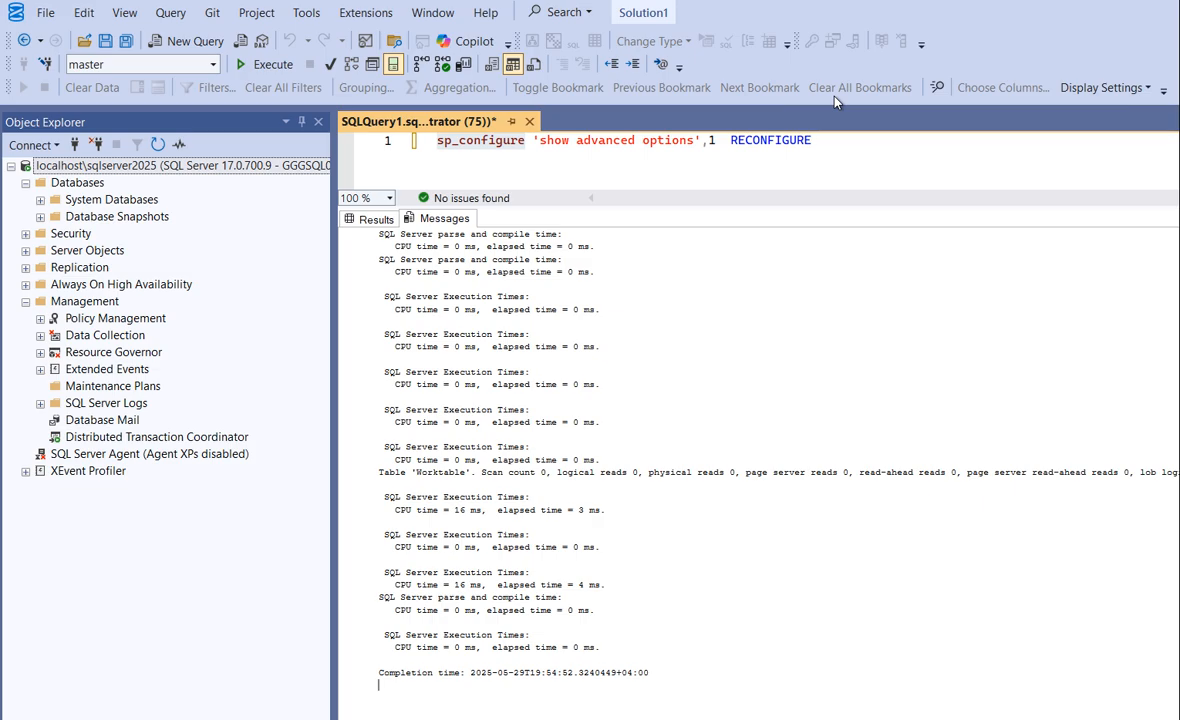
Expand System Databases in Object Explorer and narrow the pane to give the query editor more width
click(40, 200)
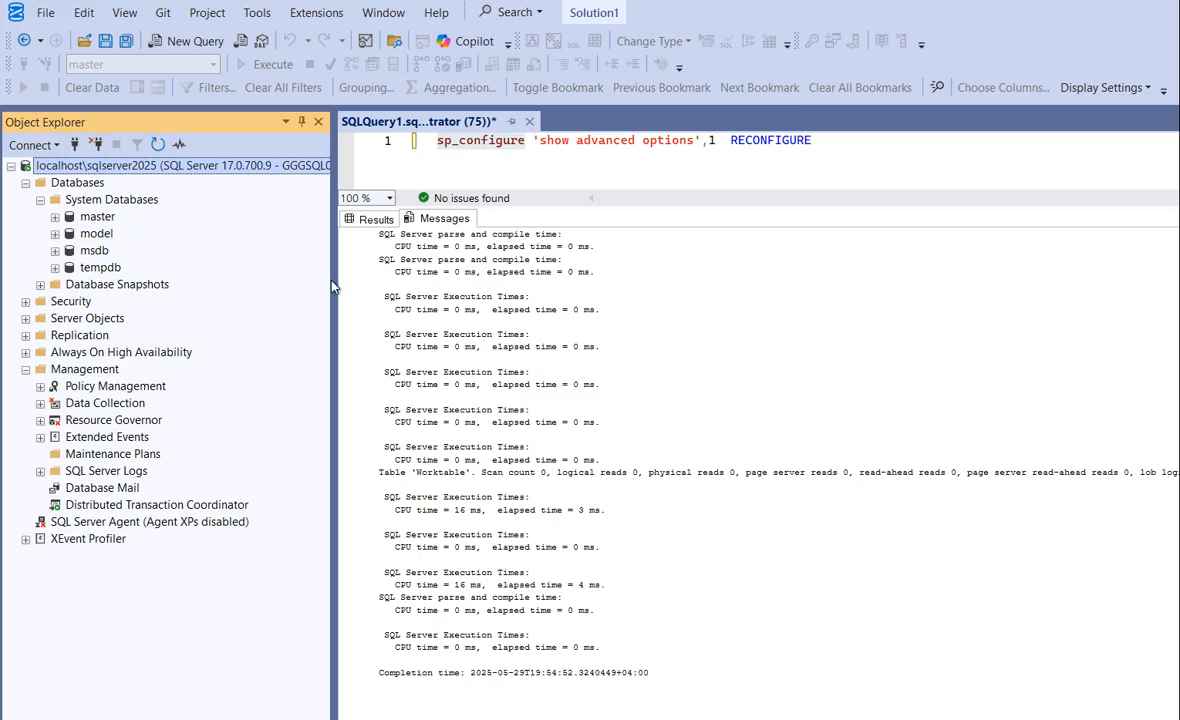
drag(336, 278, 222, 277)
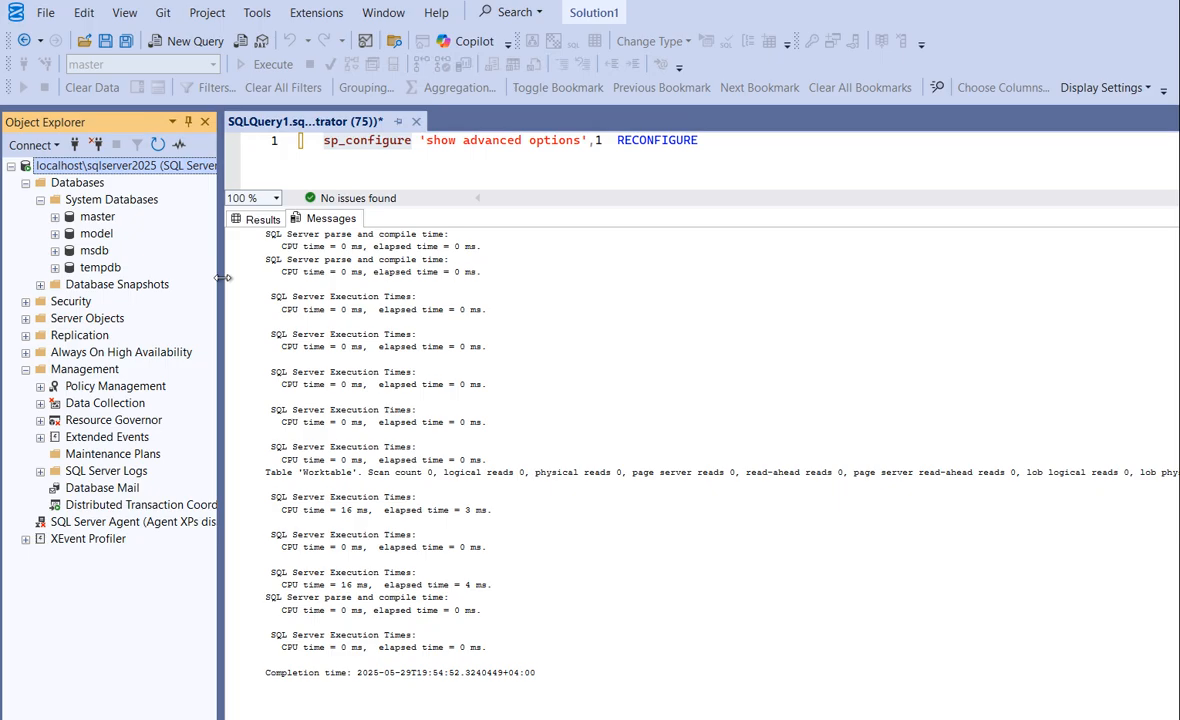
Return to the result grid with the sp_configure options
click(259, 219)
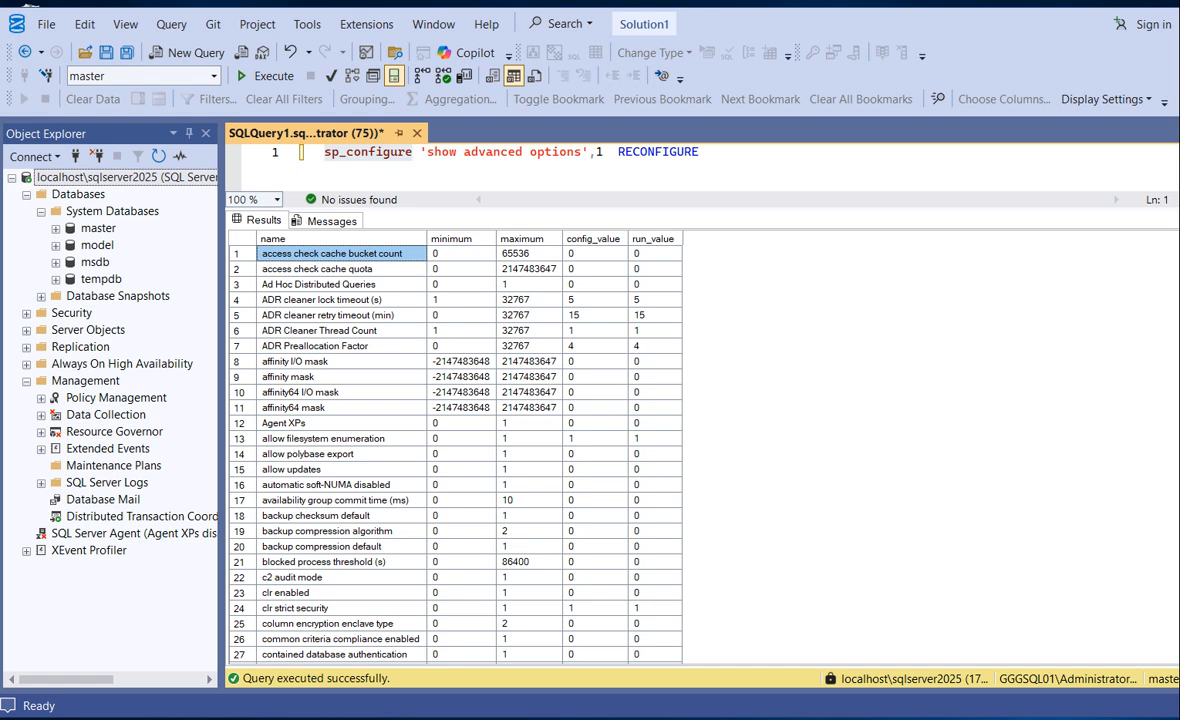
drag(1179, 716, 1177, 719)
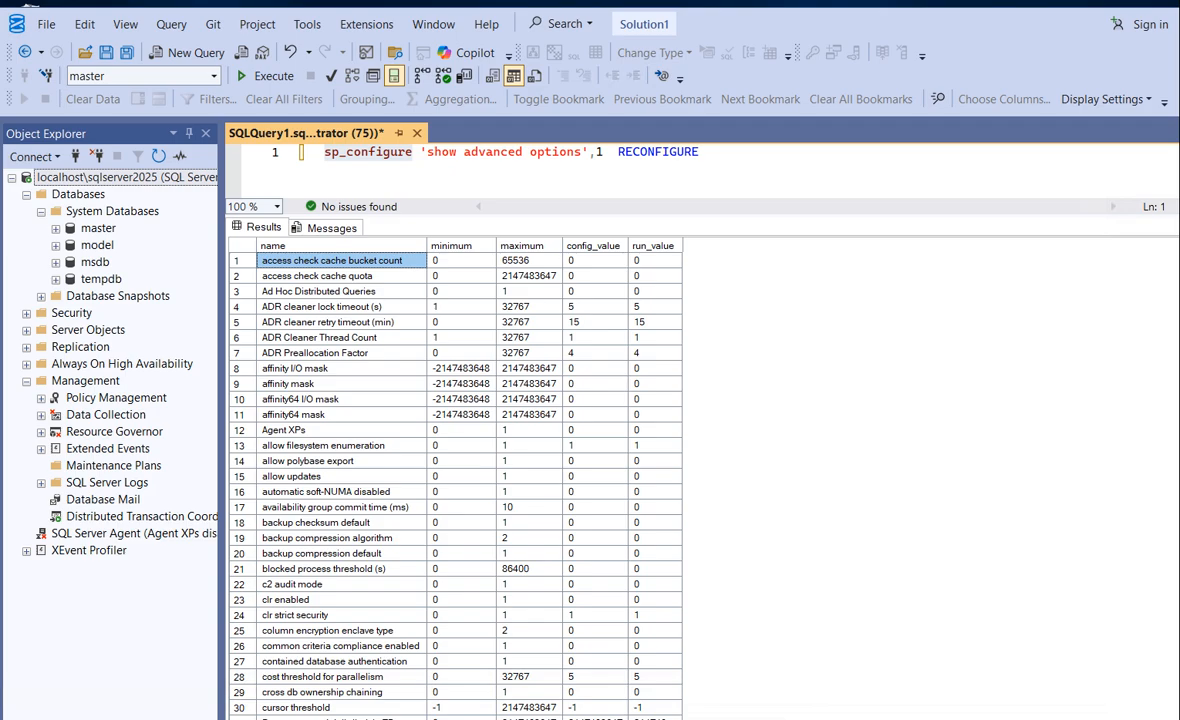